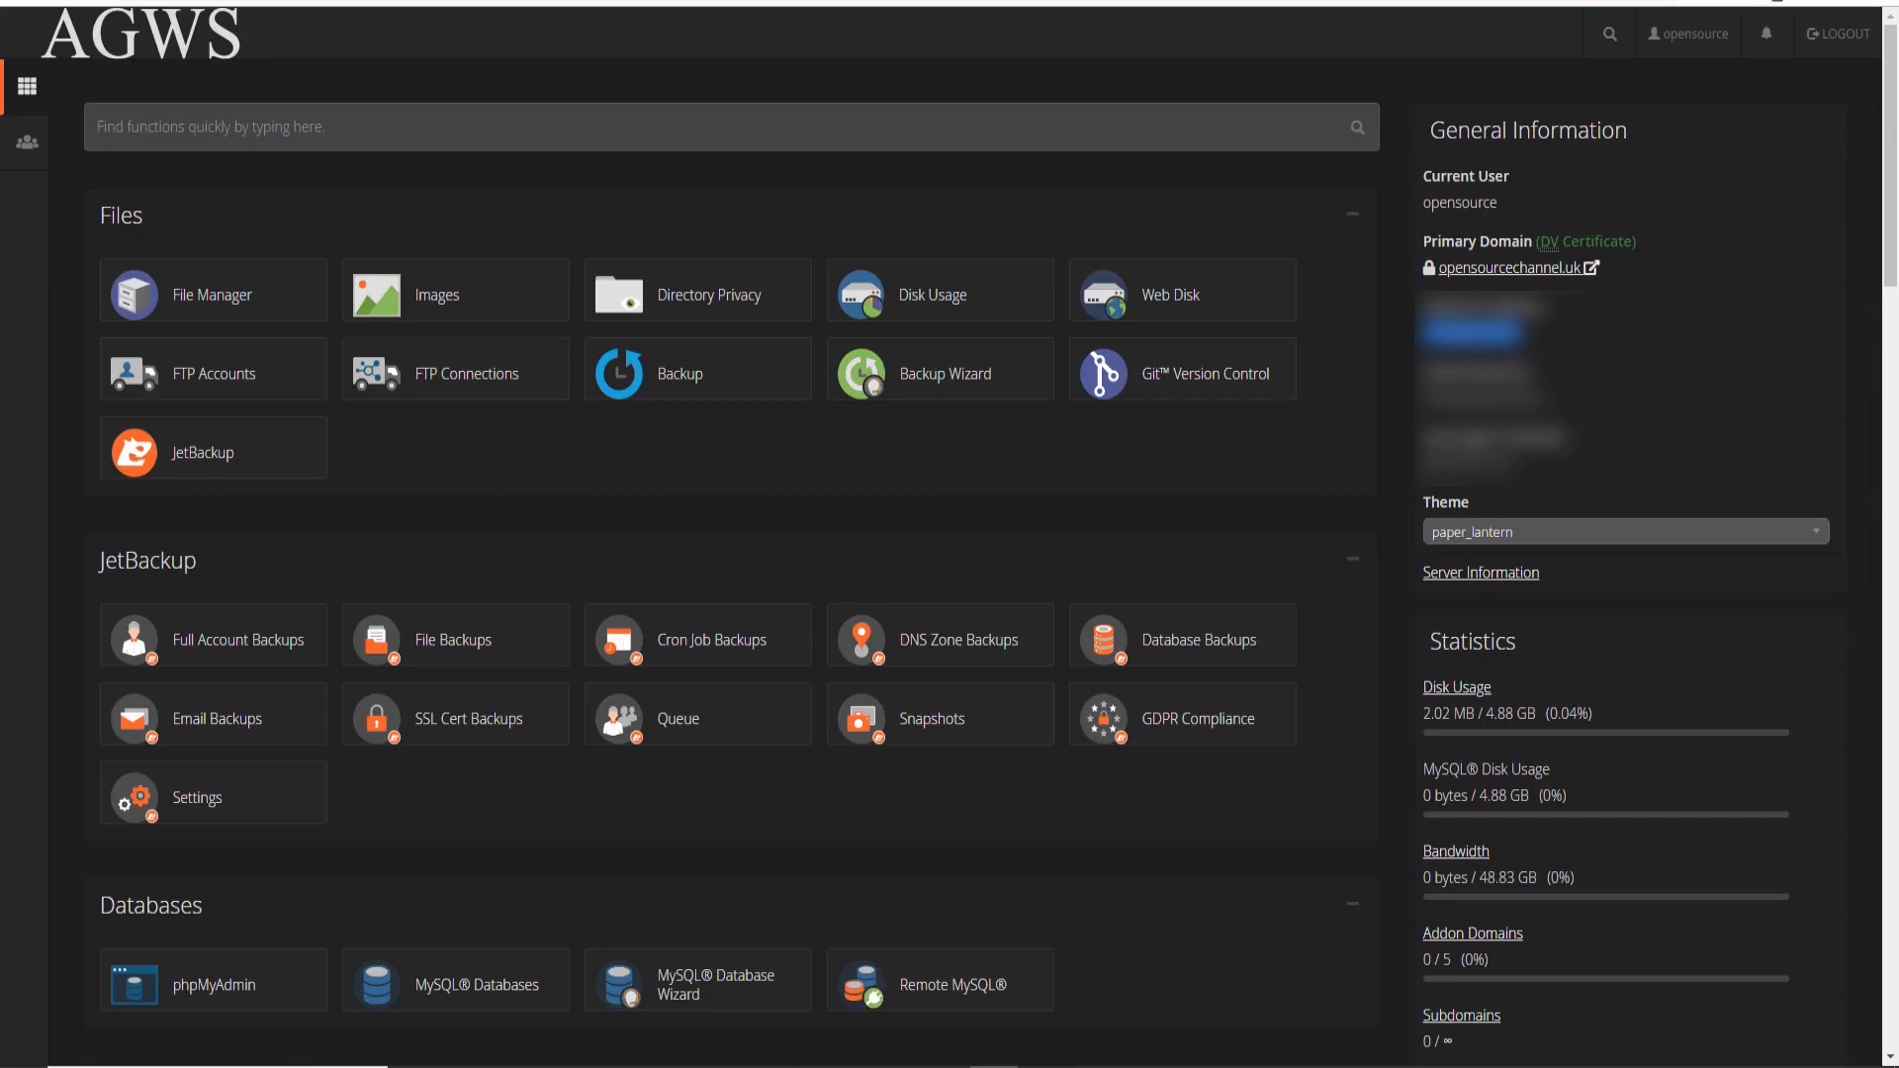
Search the hosting control panel for "sof", open the Softaculous Apps Installer and start a WordPress installation
click(403, 119)
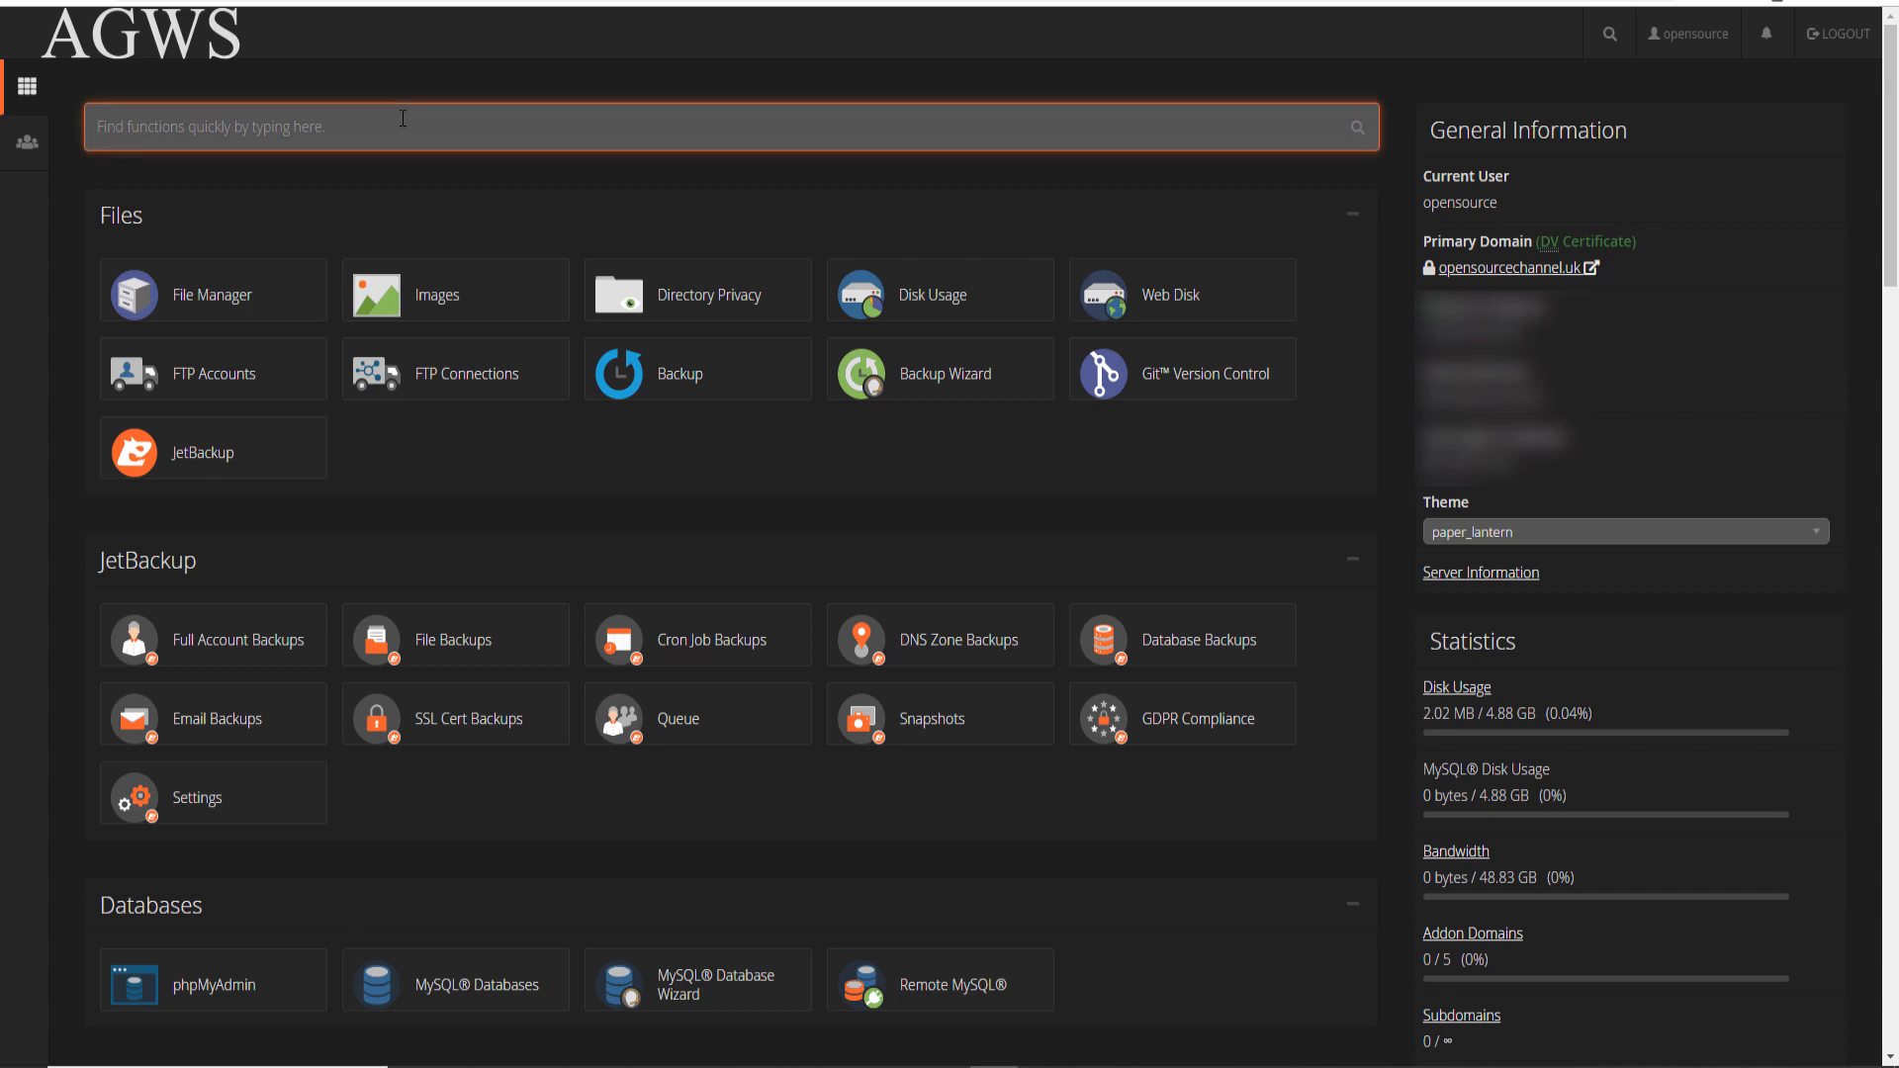
text(sof)
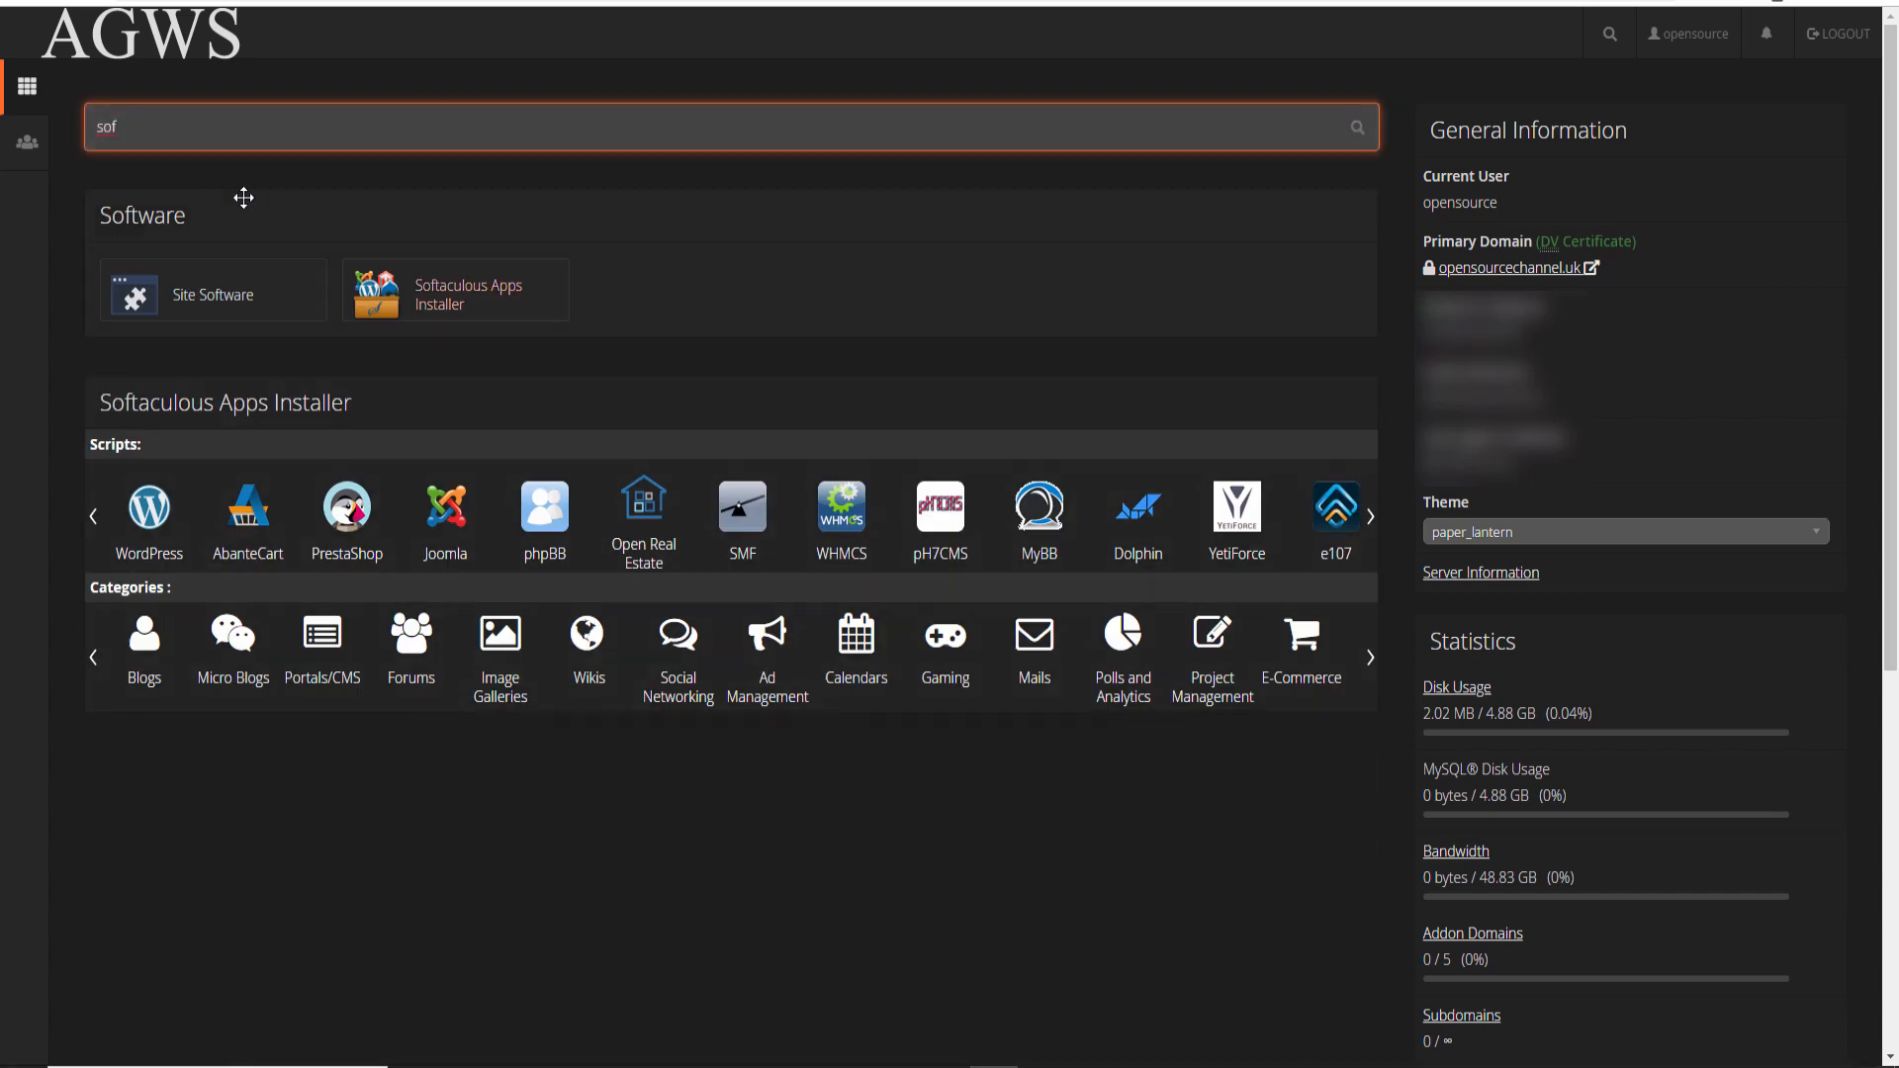
click(424, 303)
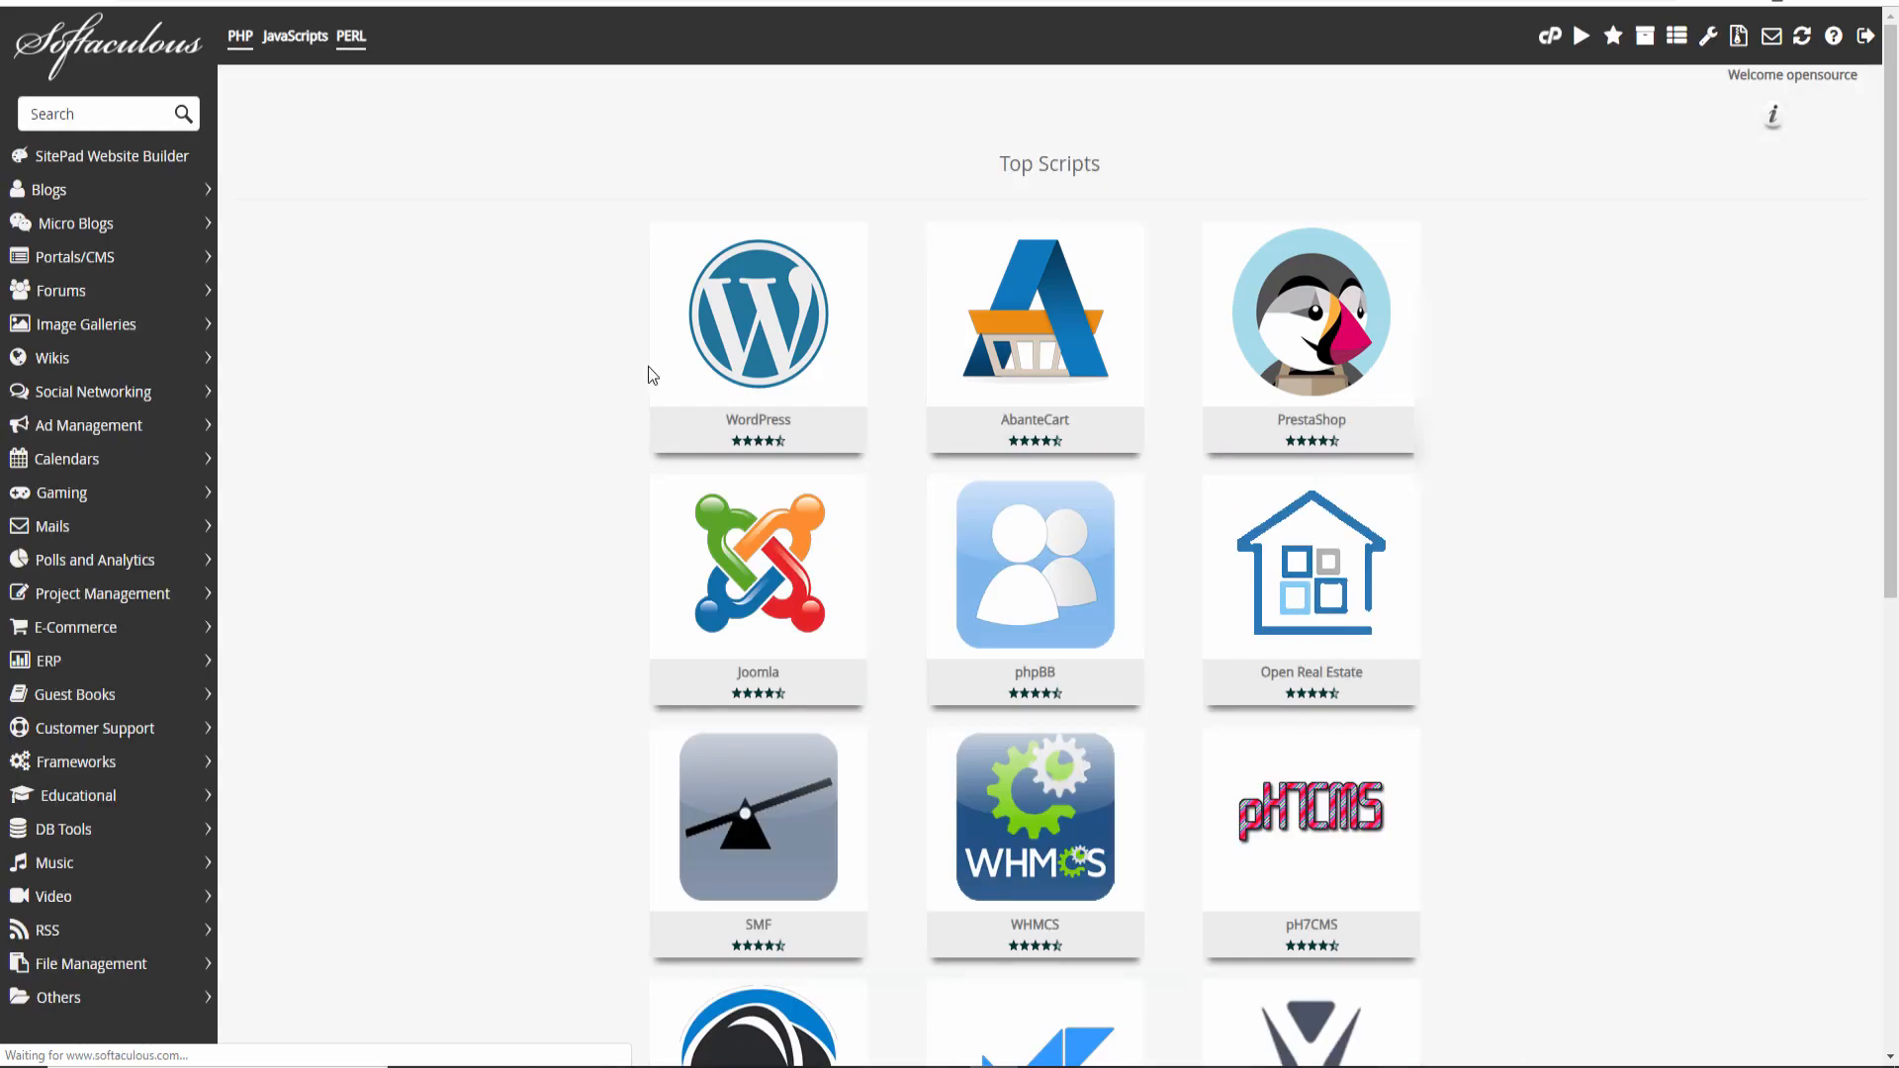
mouse_move(774, 400)
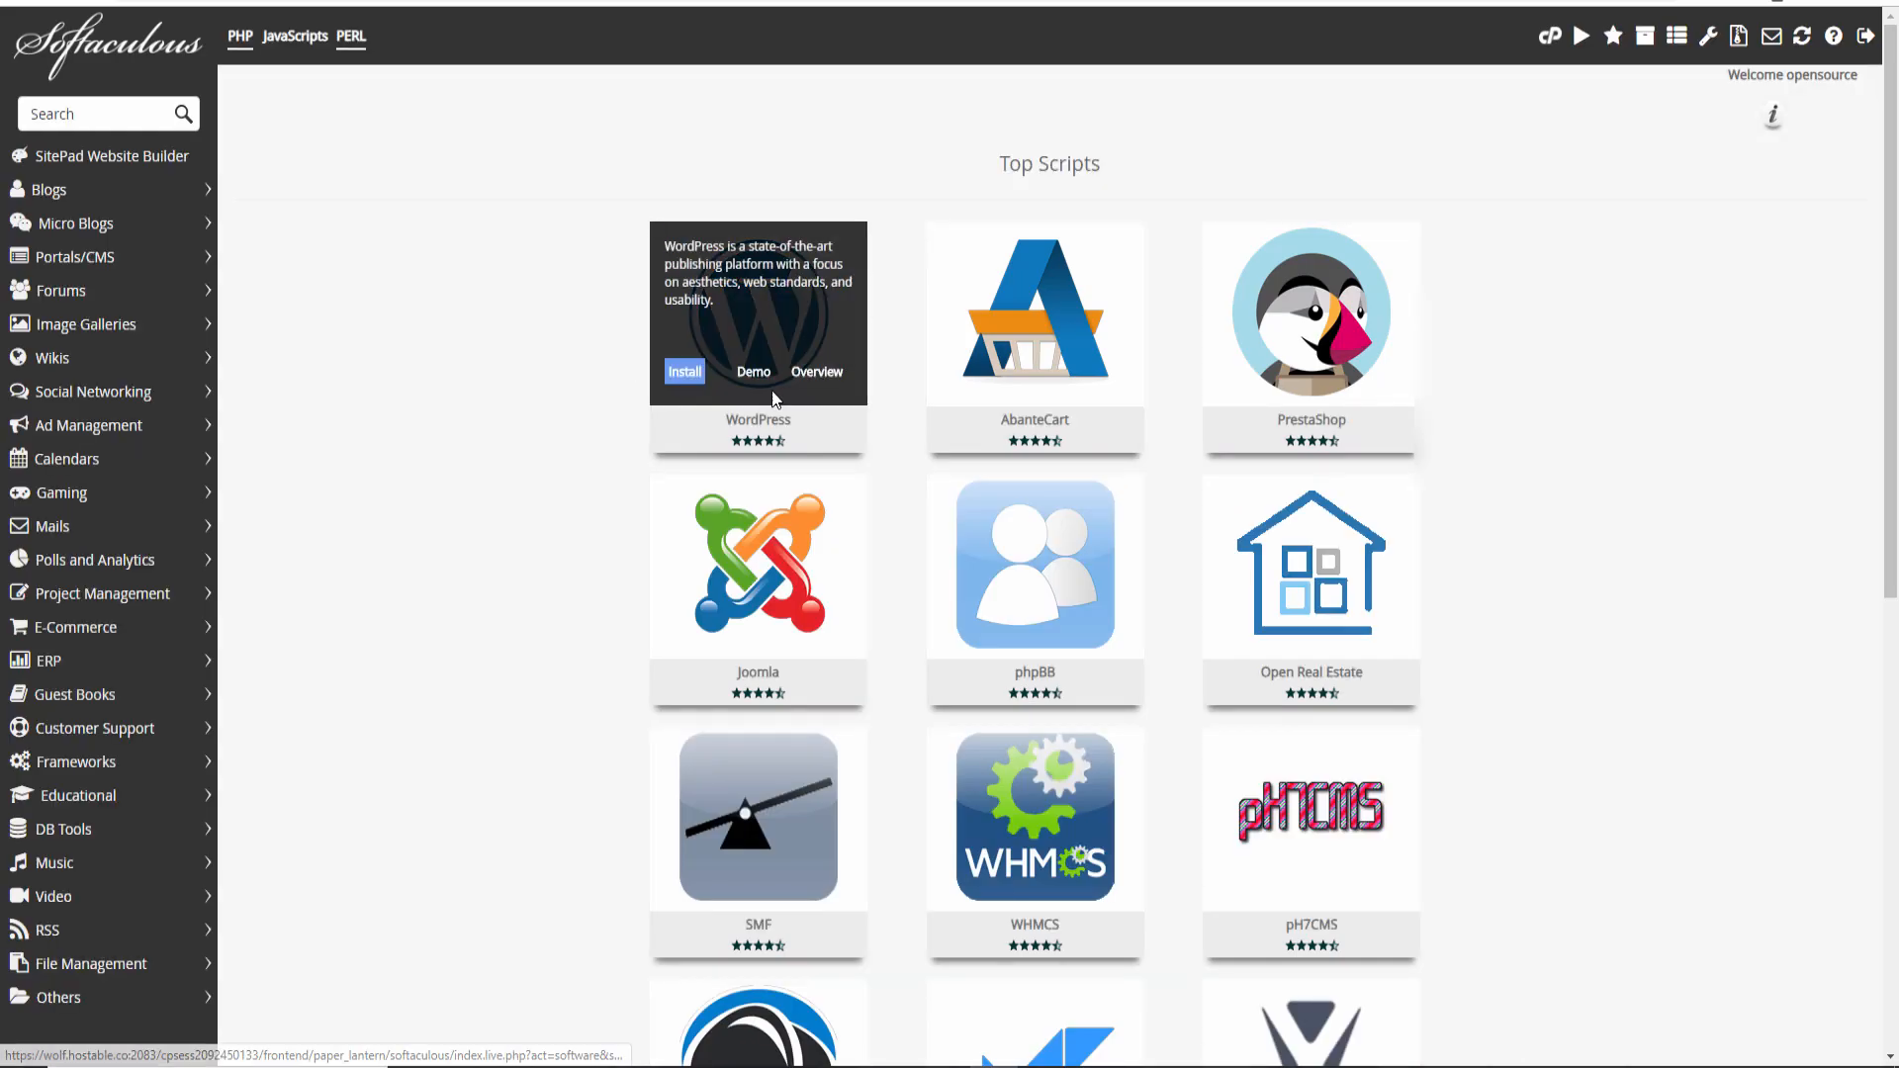
click(684, 374)
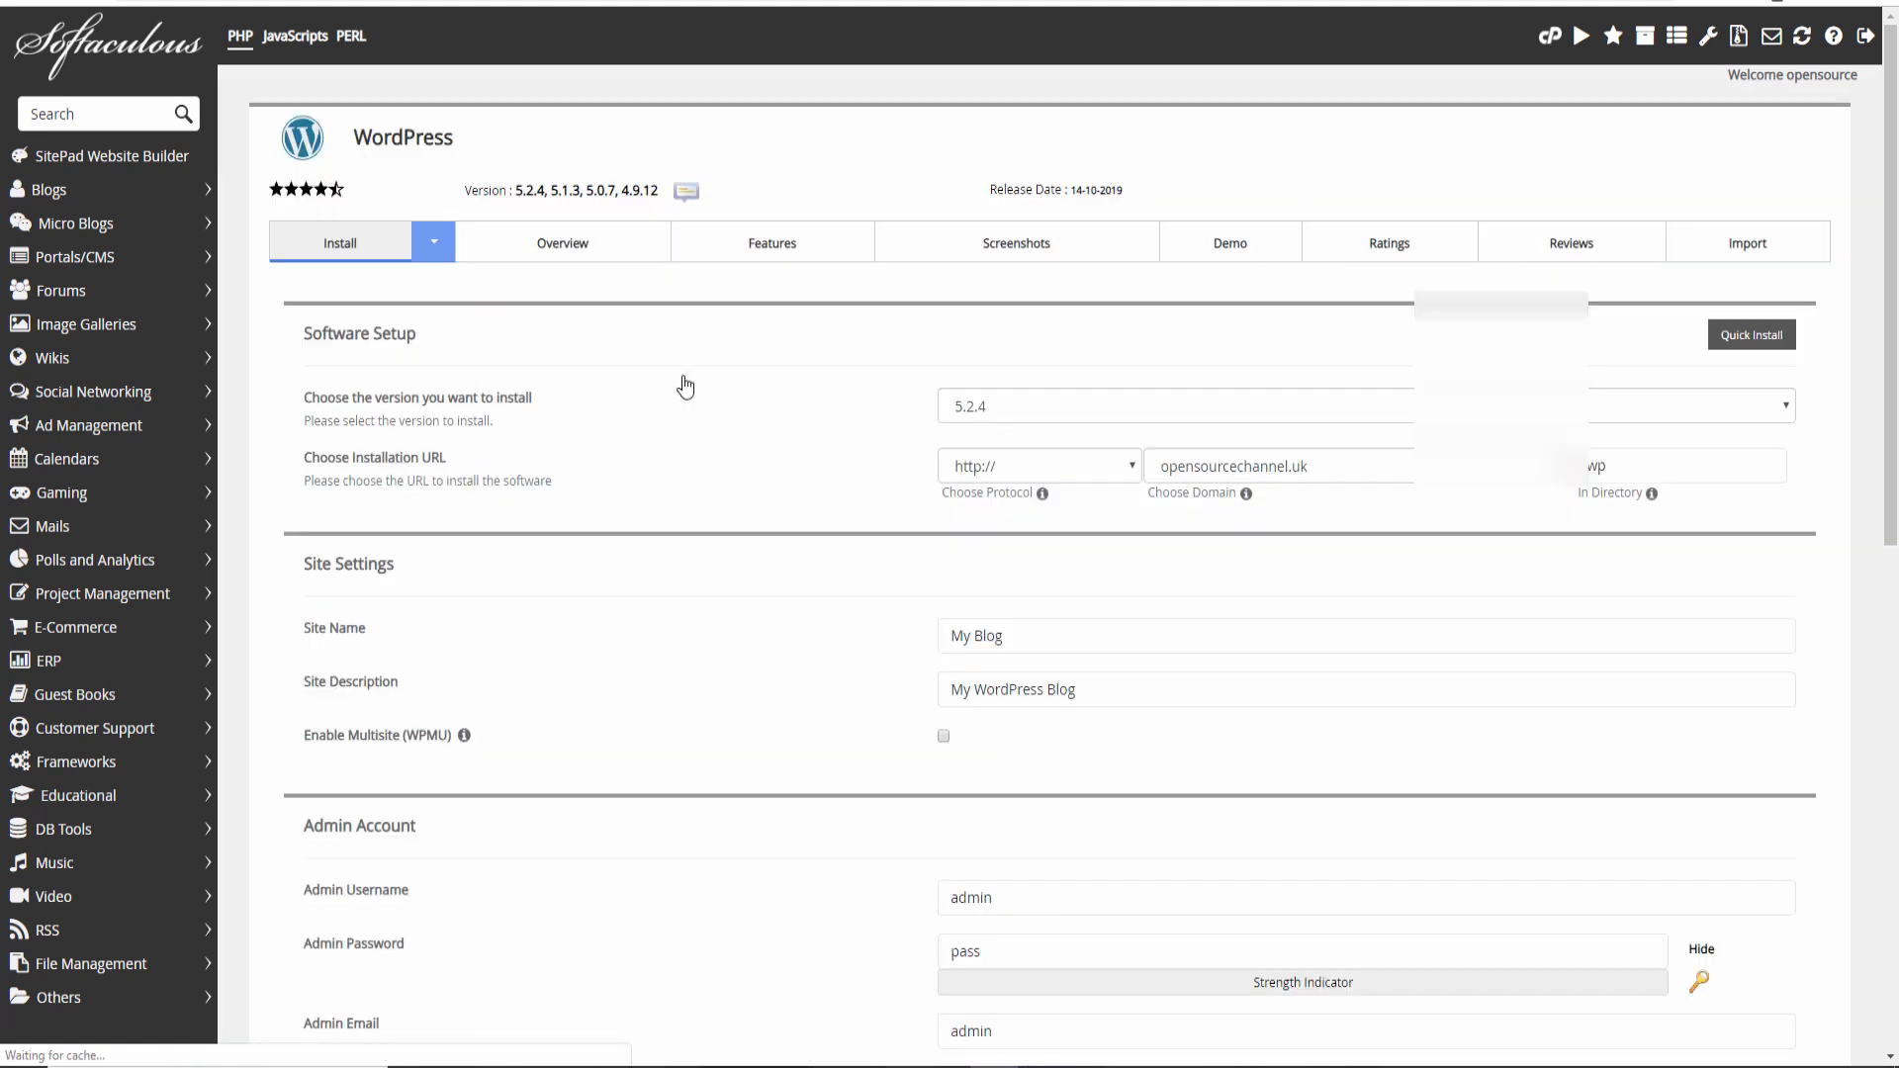
click(1059, 417)
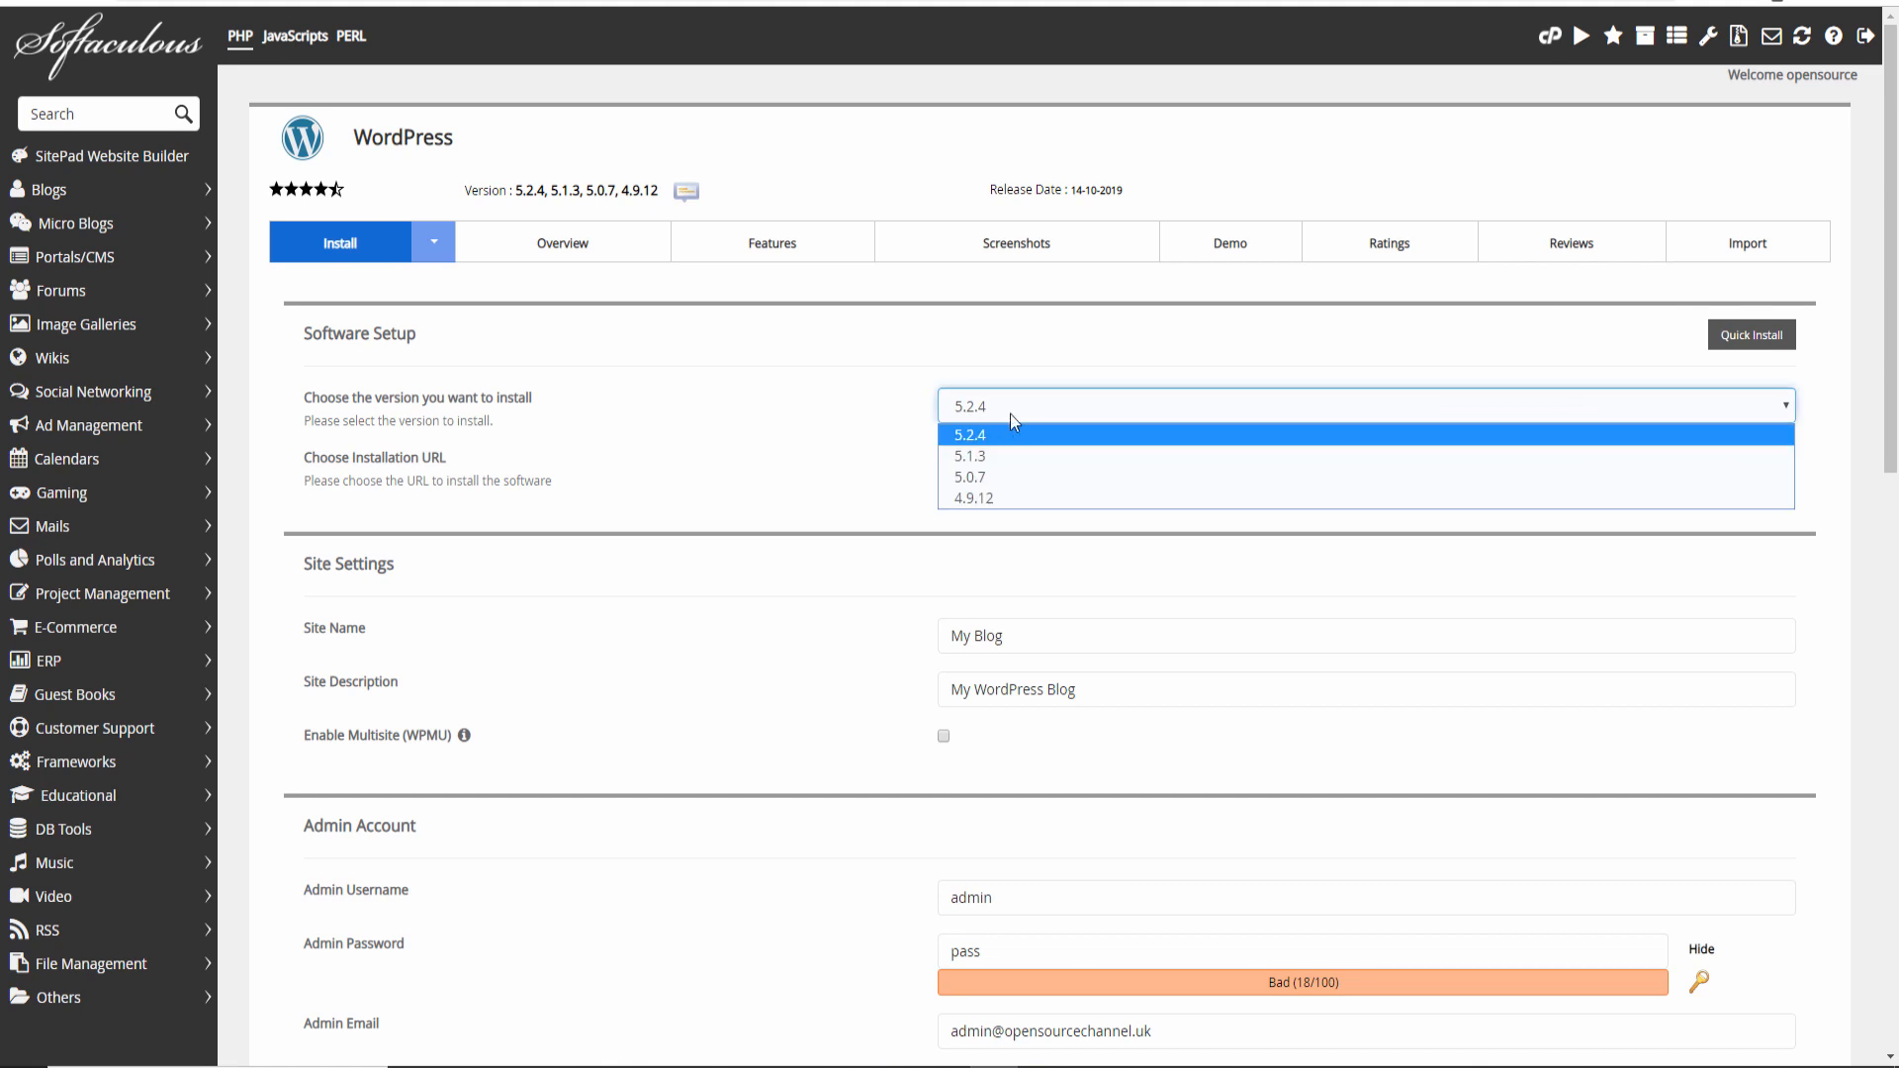
click(1004, 425)
click(1004, 460)
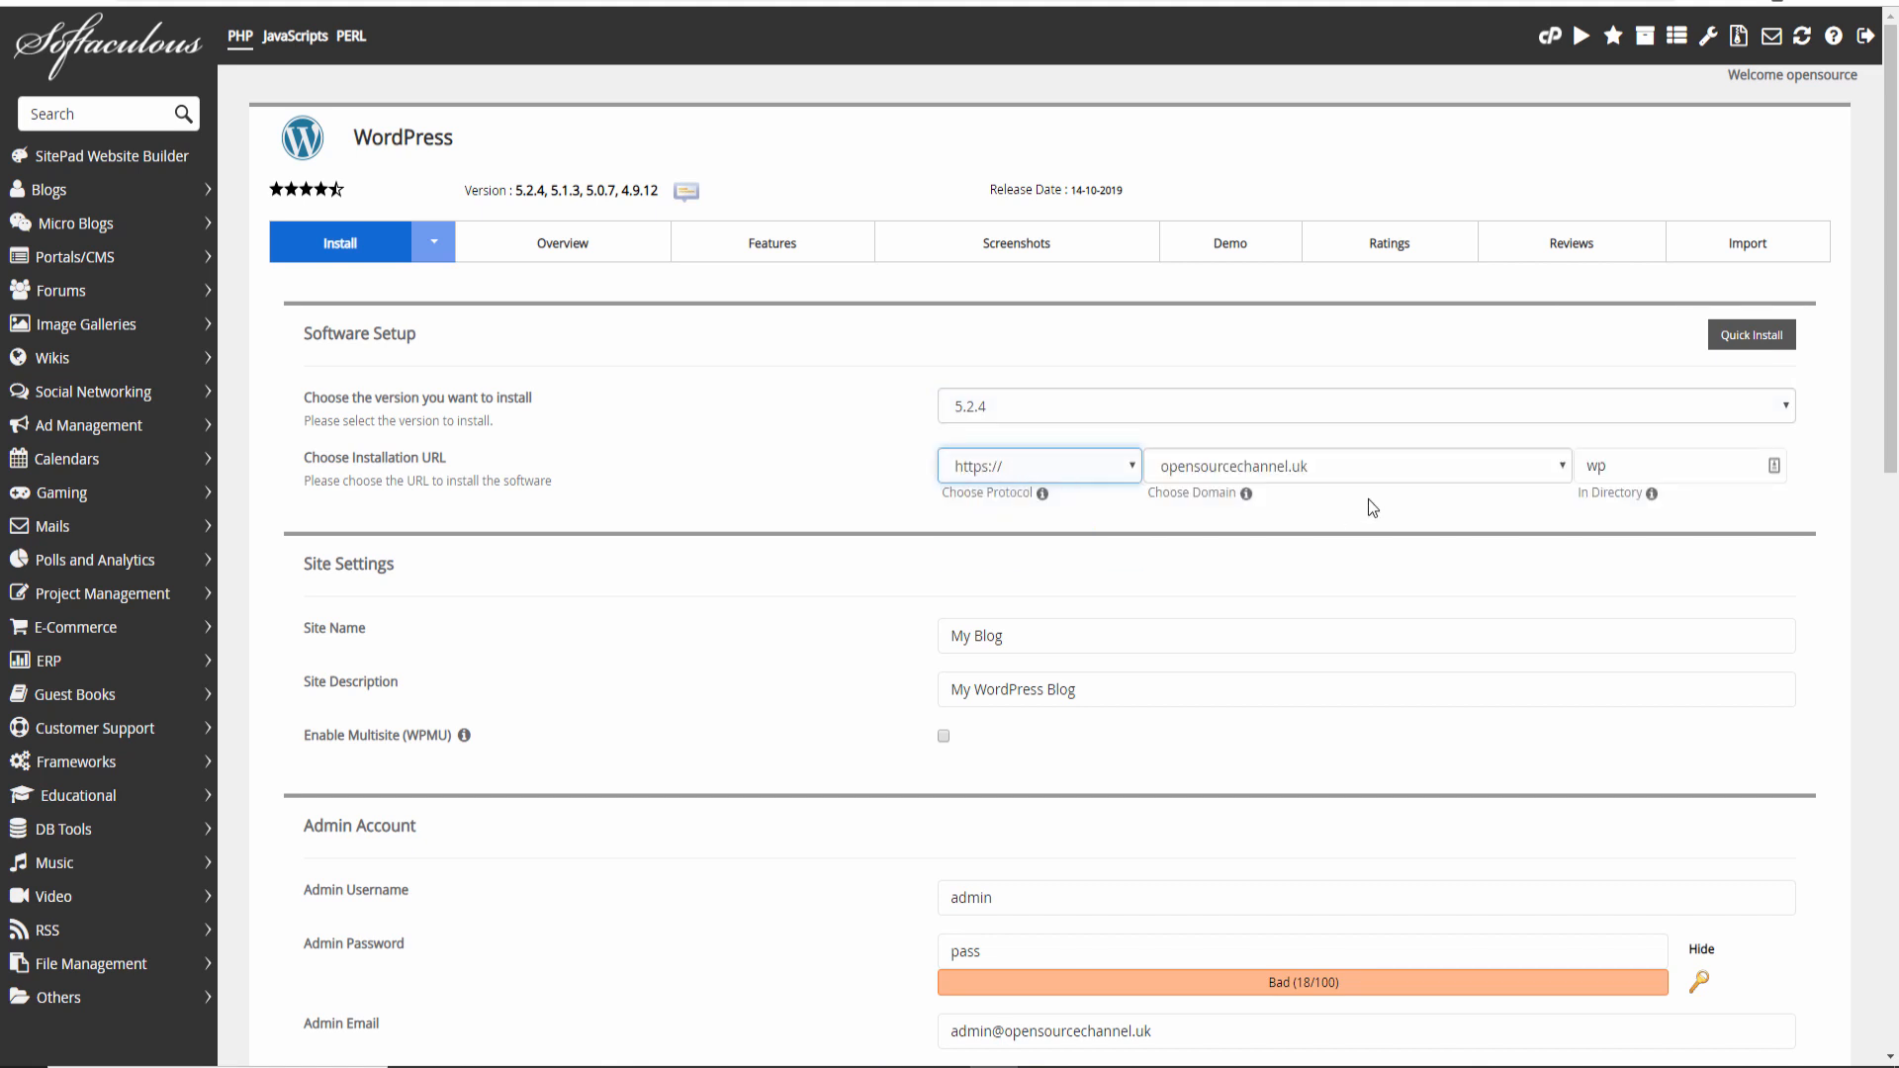
double_click(1577, 460)
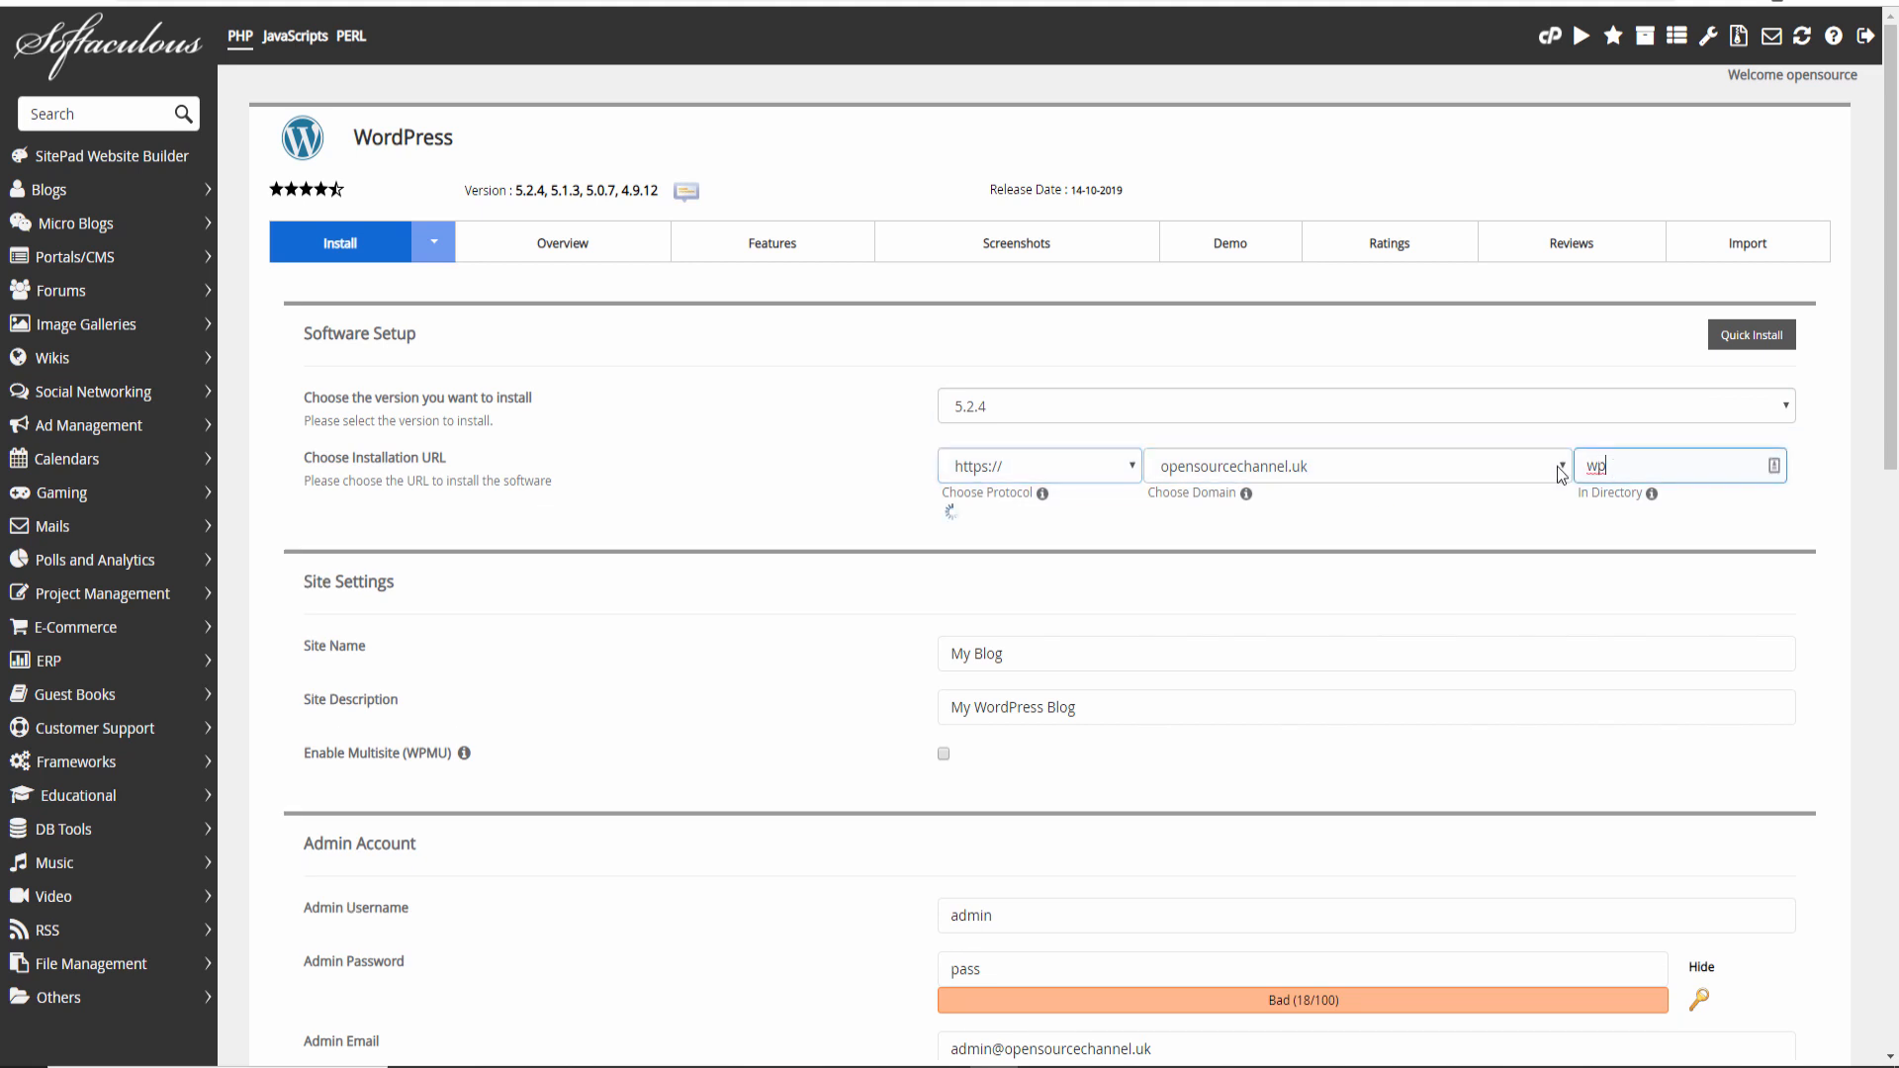
key(BackSpace)
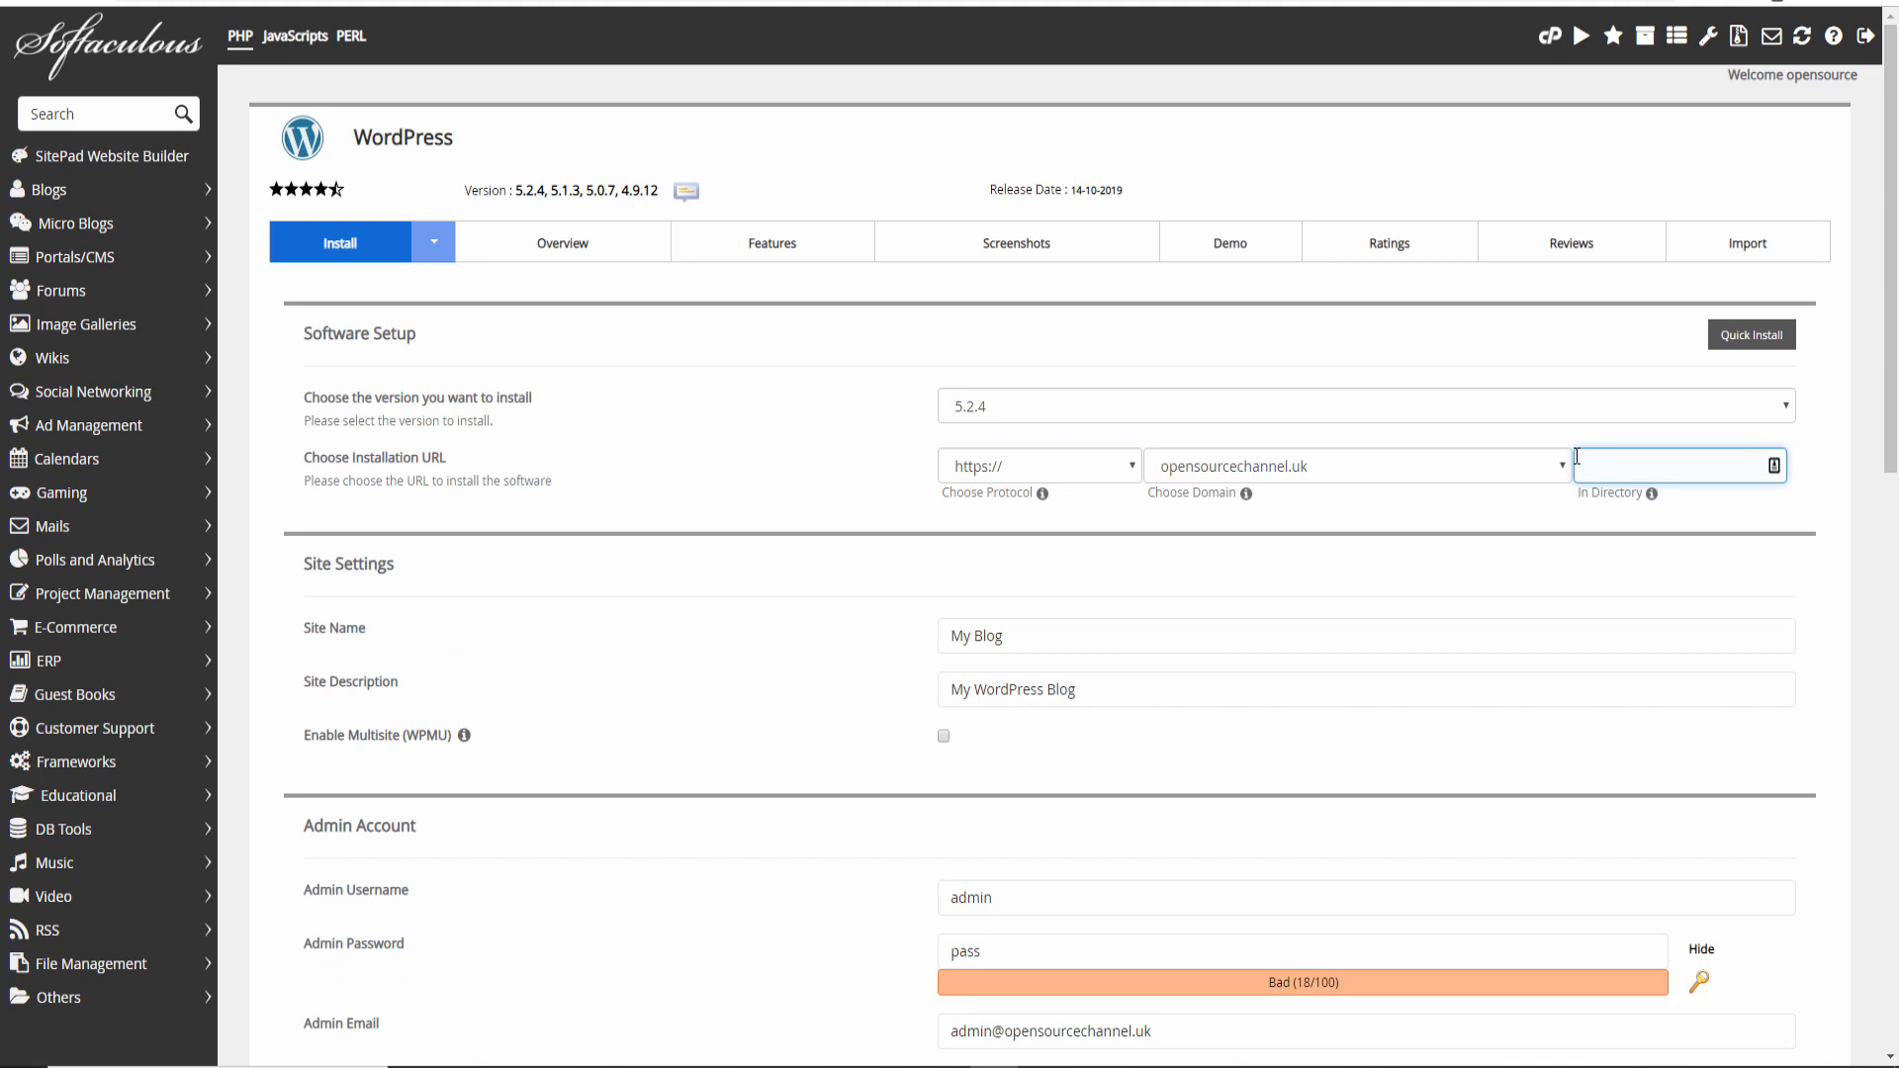
Replace the site name with "OSC Tutorial"
click(1084, 637)
drag(1084, 637, 831, 641)
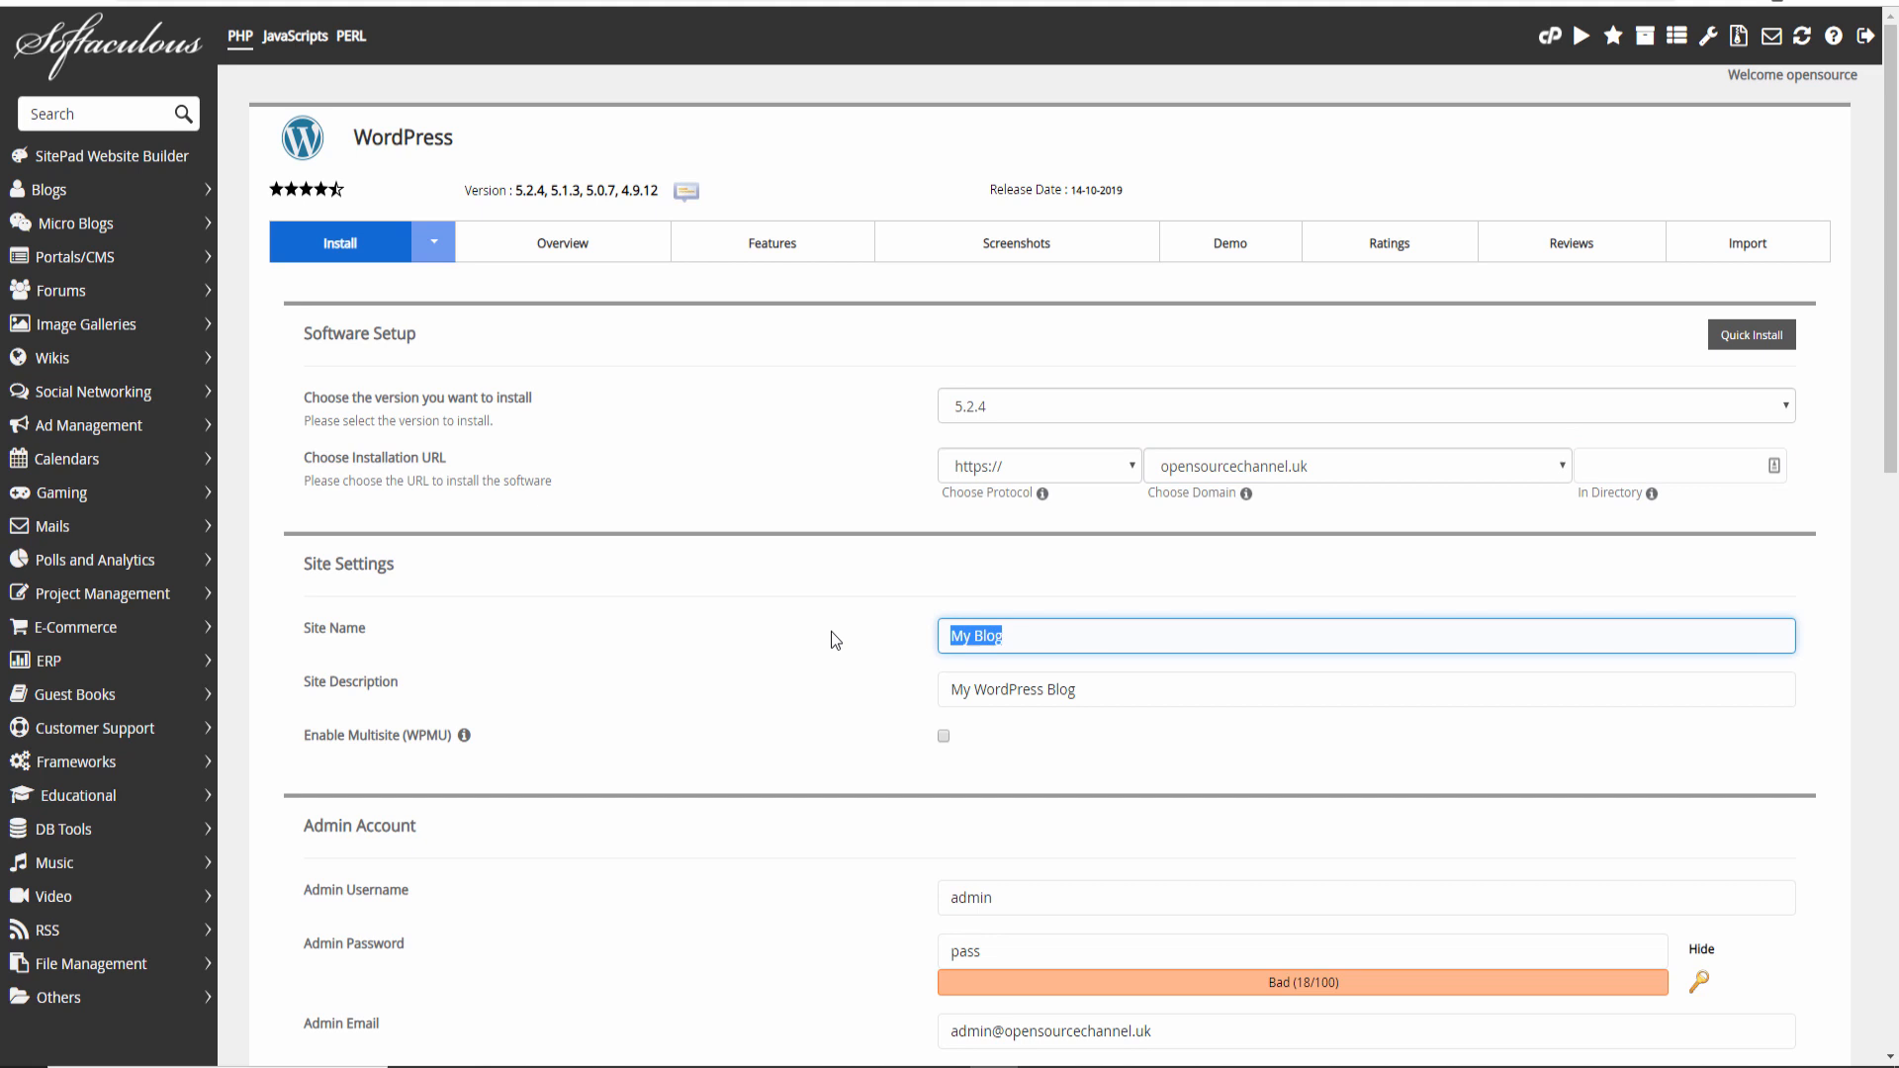
text(OSC Tutorial)
key(Tab)
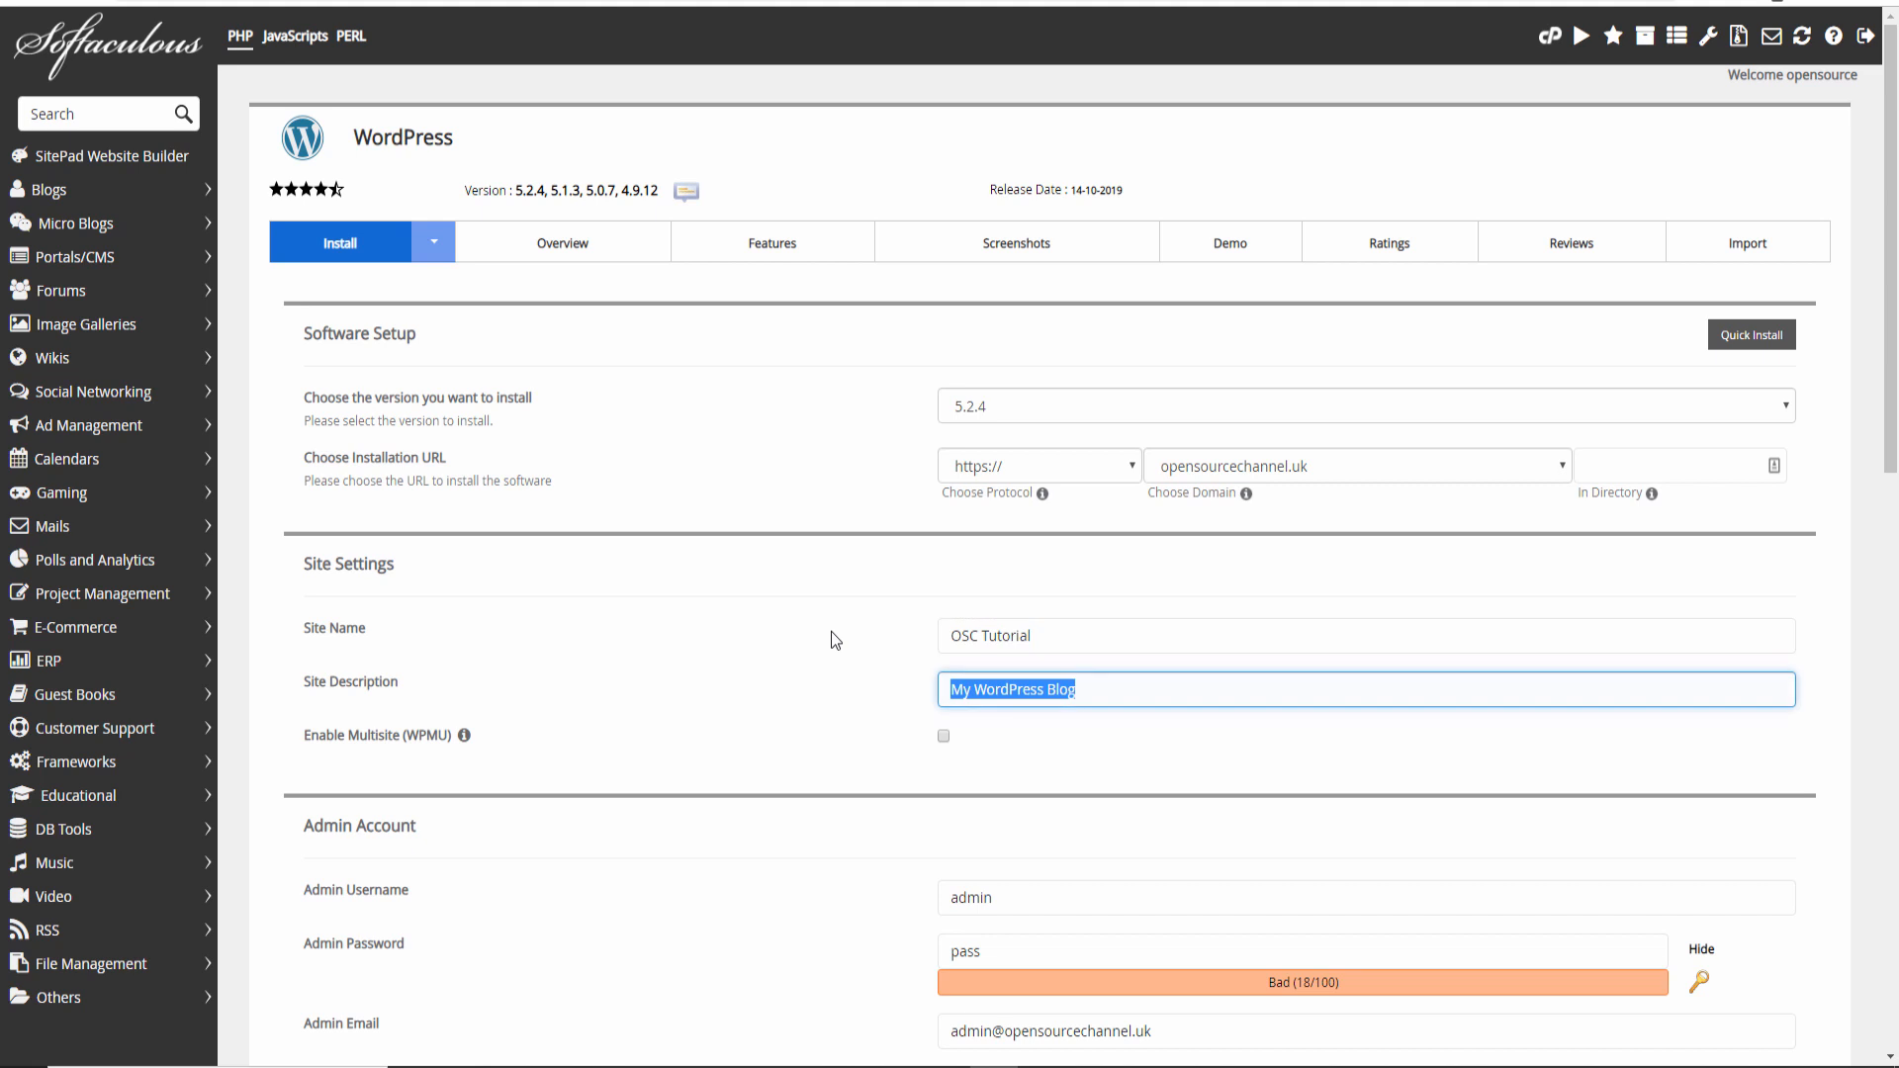
Switch to the Notepad note with the tutorial test logins and copy the login name
scroll(910, 430, down, 3)
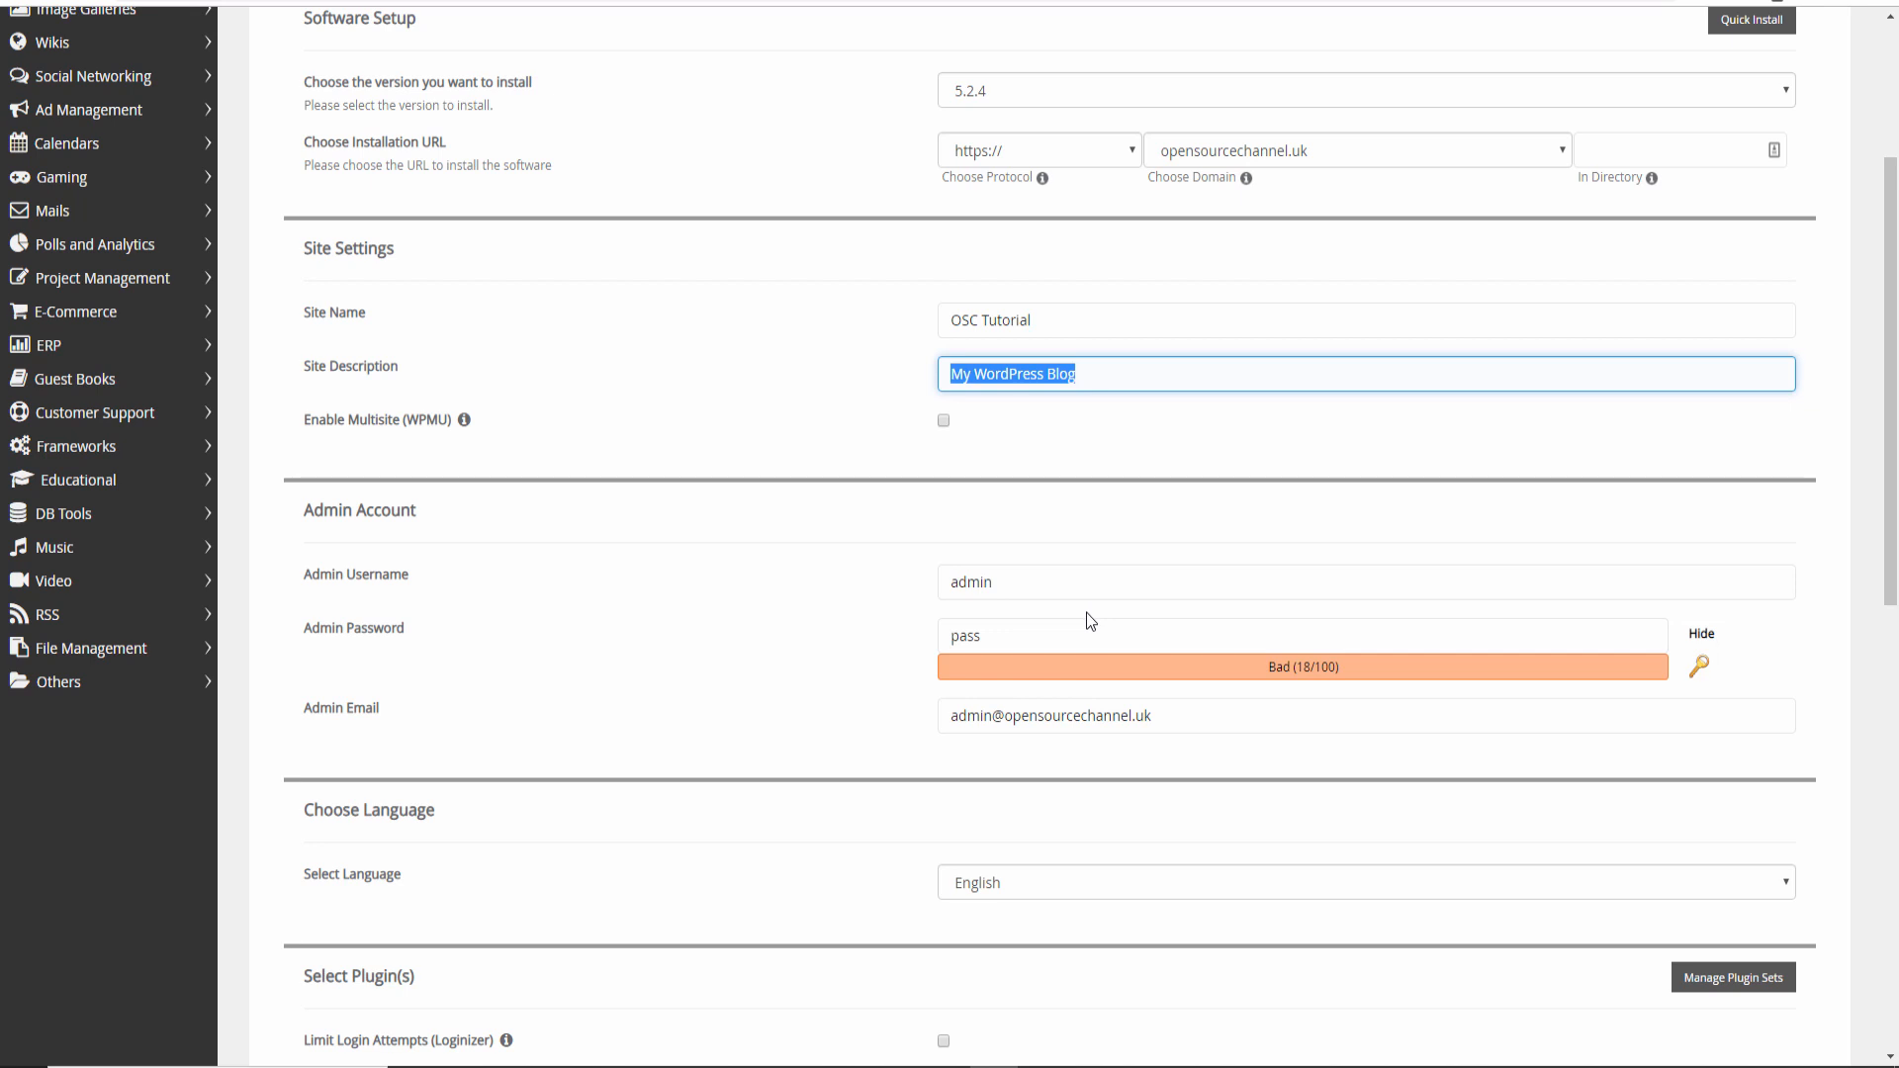
key(alt+Tab)
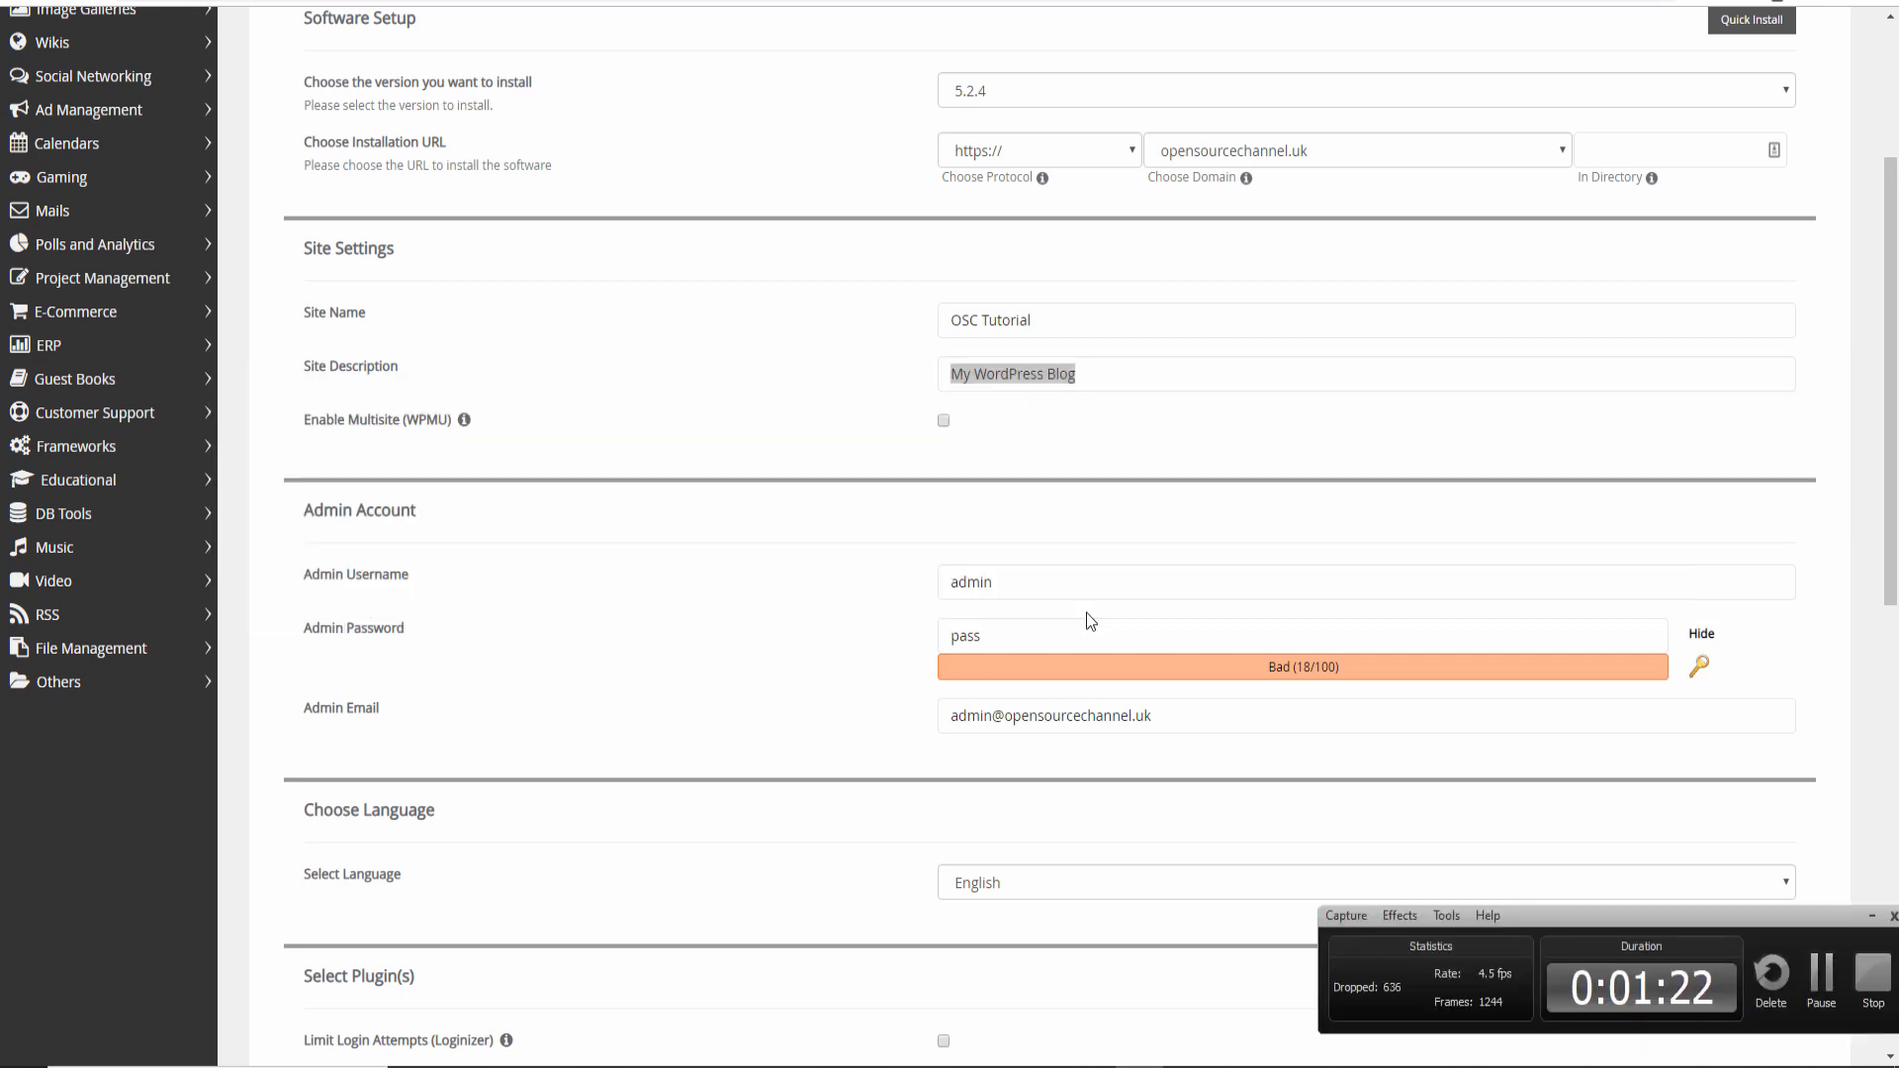
key(alt+Tab)
key(Tab)
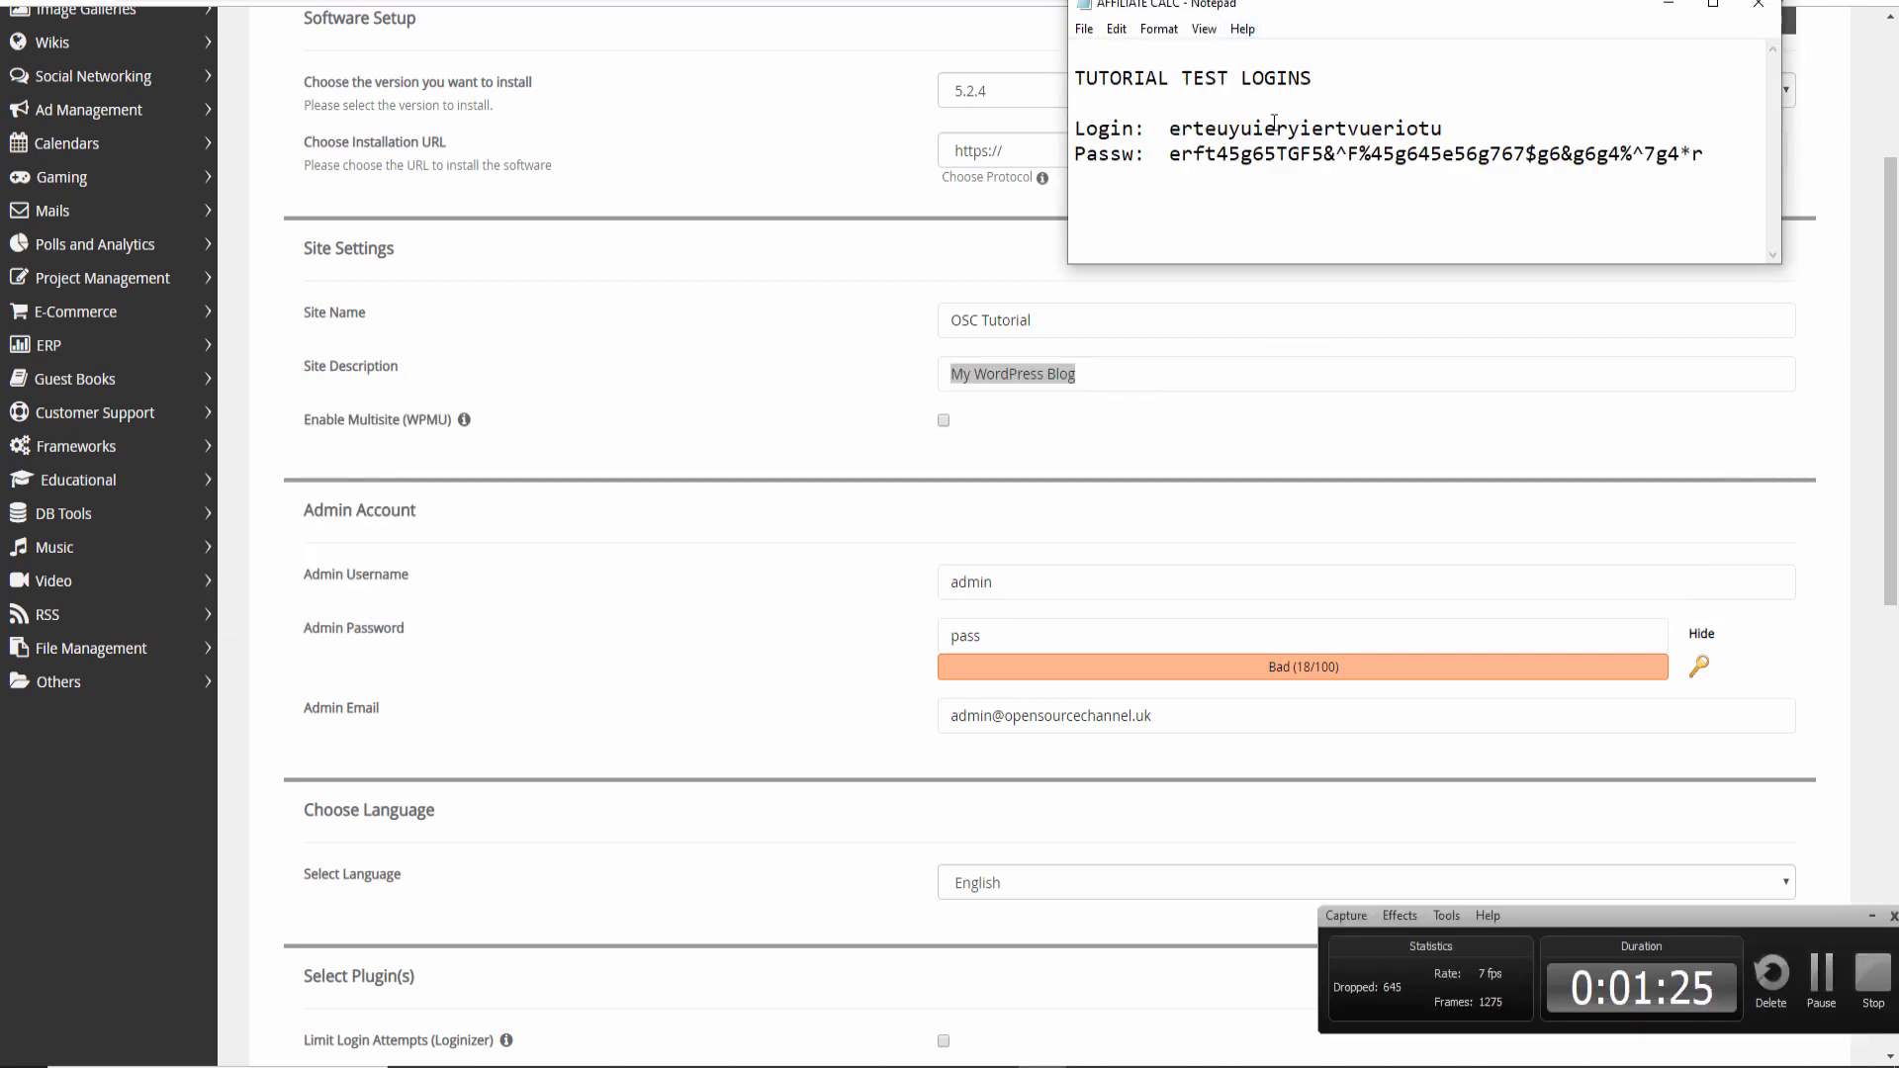
drag(1444, 131, 1169, 133)
key(ctrl+c)
right_click(1185, 133)
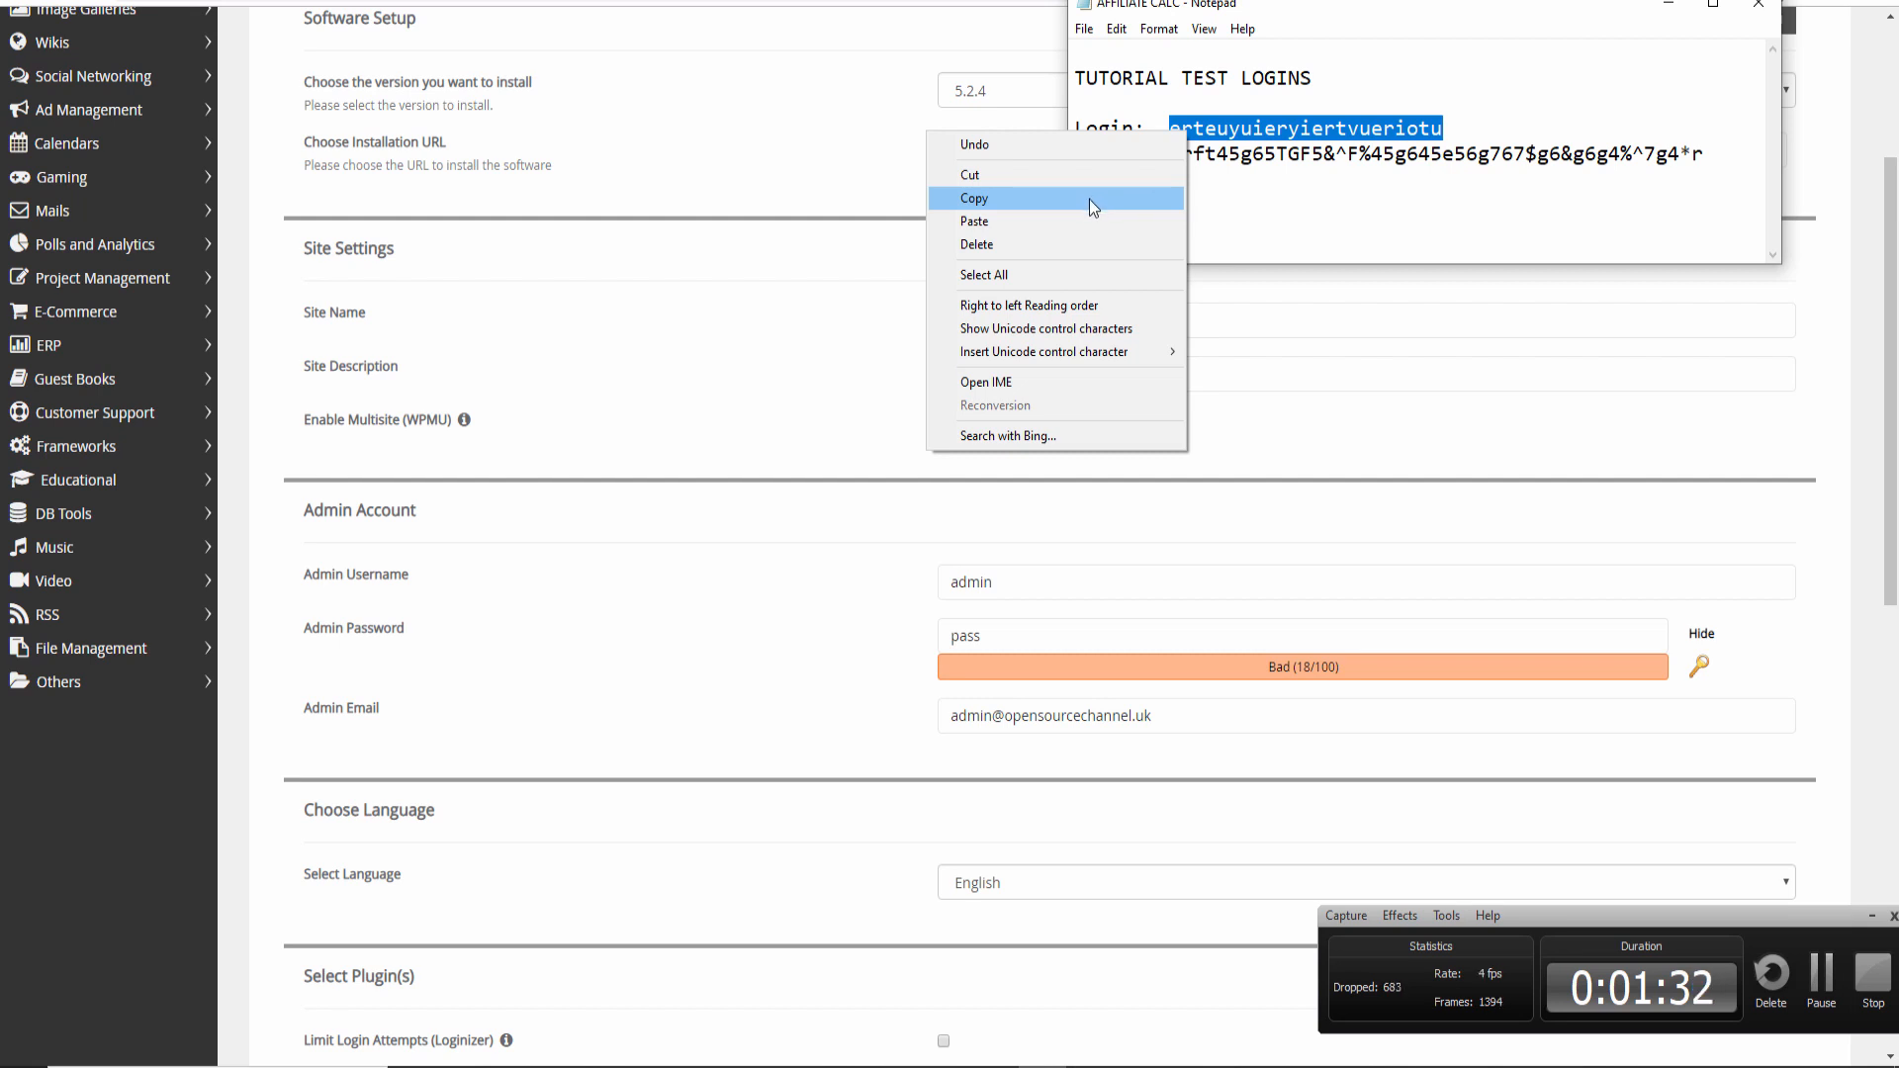
click(1089, 199)
Replace the admin username in the WordPress installation form with the copied login name
click(1026, 569)
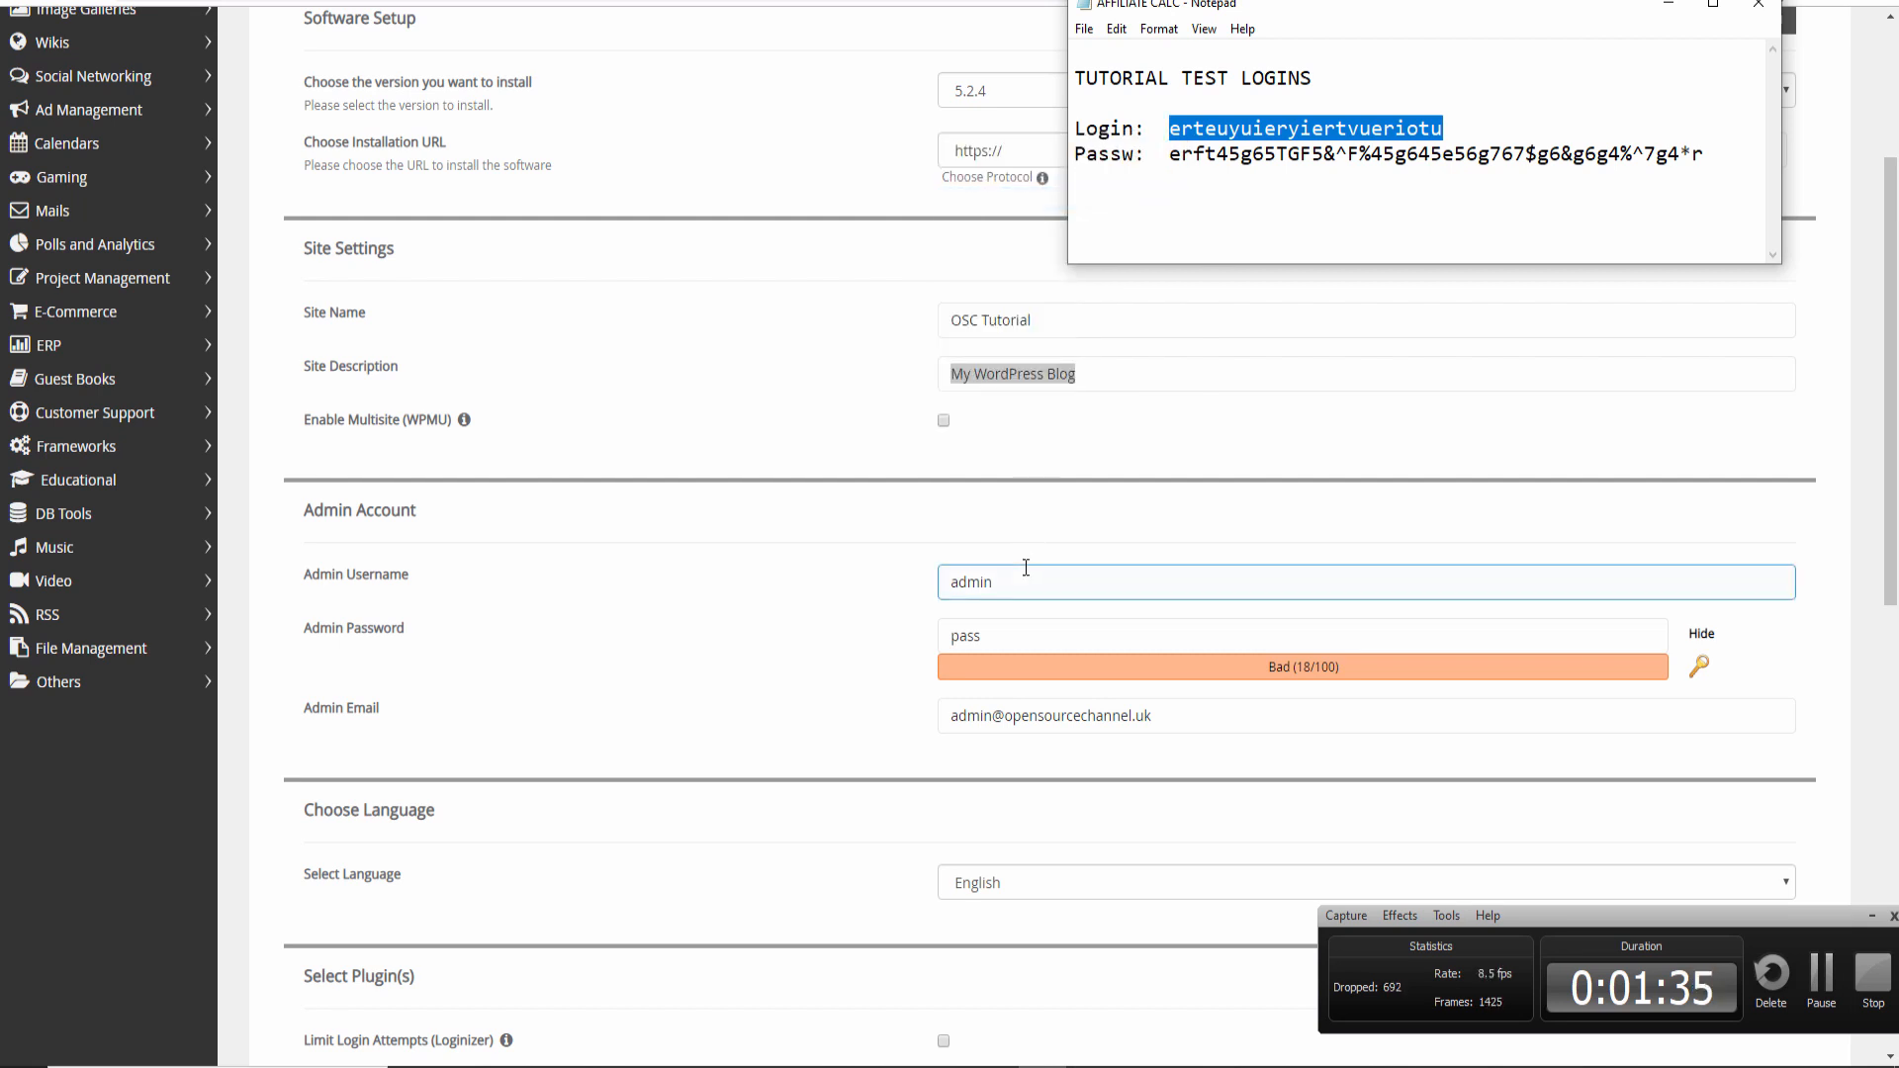
drag(1123, 585, 874, 580)
key(BackSpace)
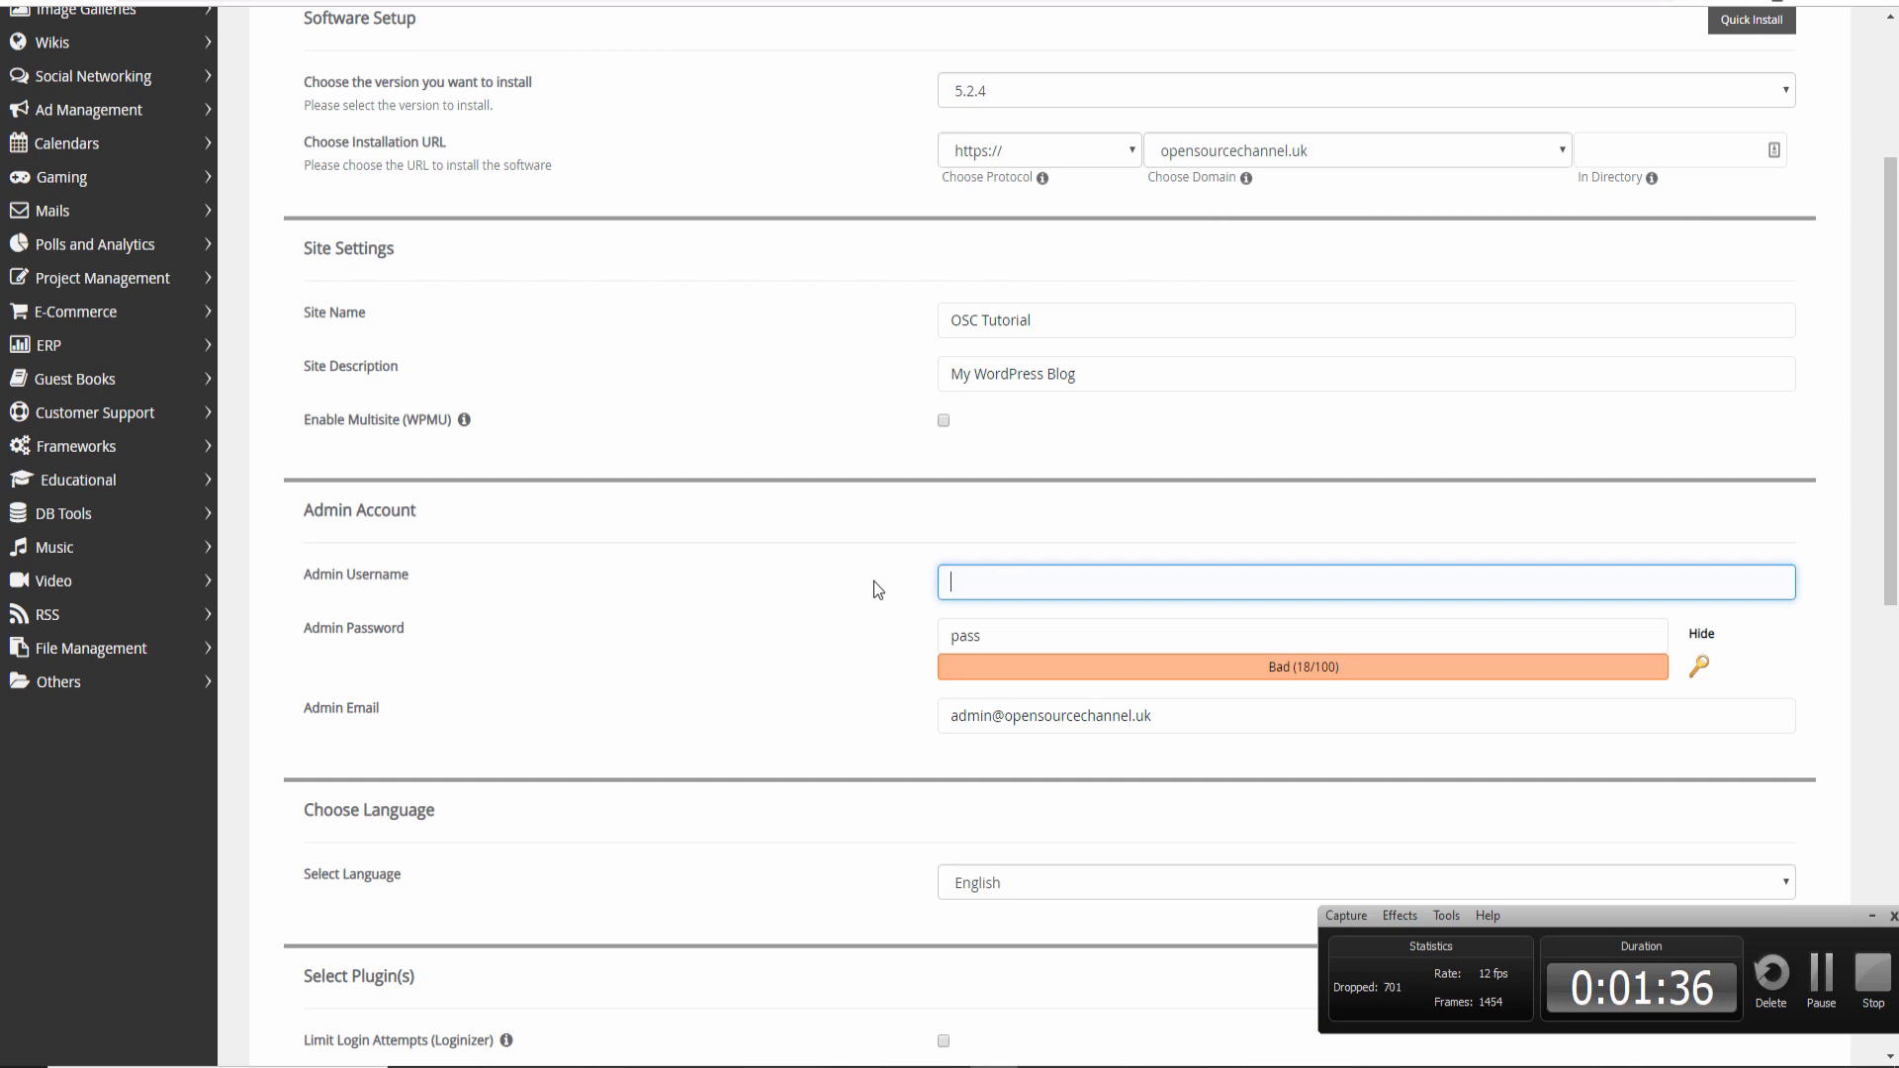
key(ctrl+v)
key(Tab)
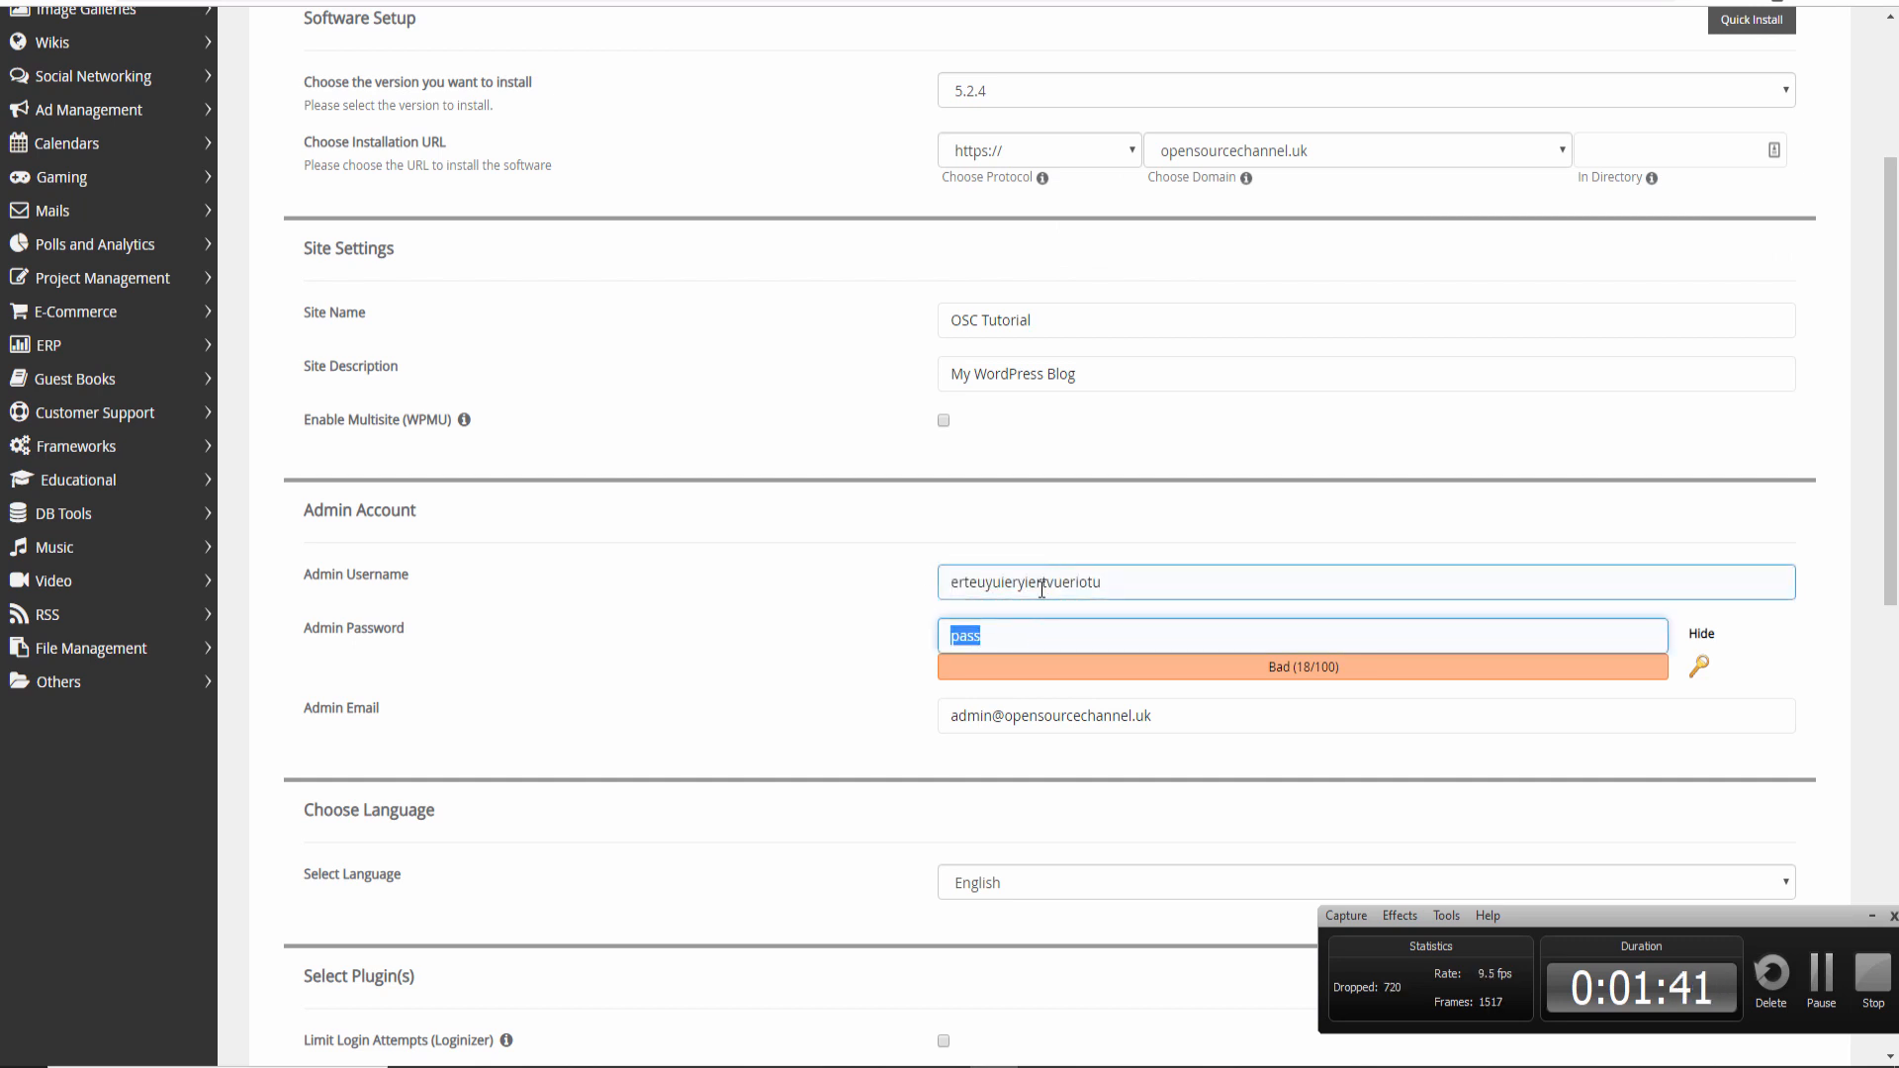
Switch back to the Notepad note and copy the password from its Passw line
key(alt+Tab)
drag(1724, 153, 1171, 162)
right_click(1183, 165)
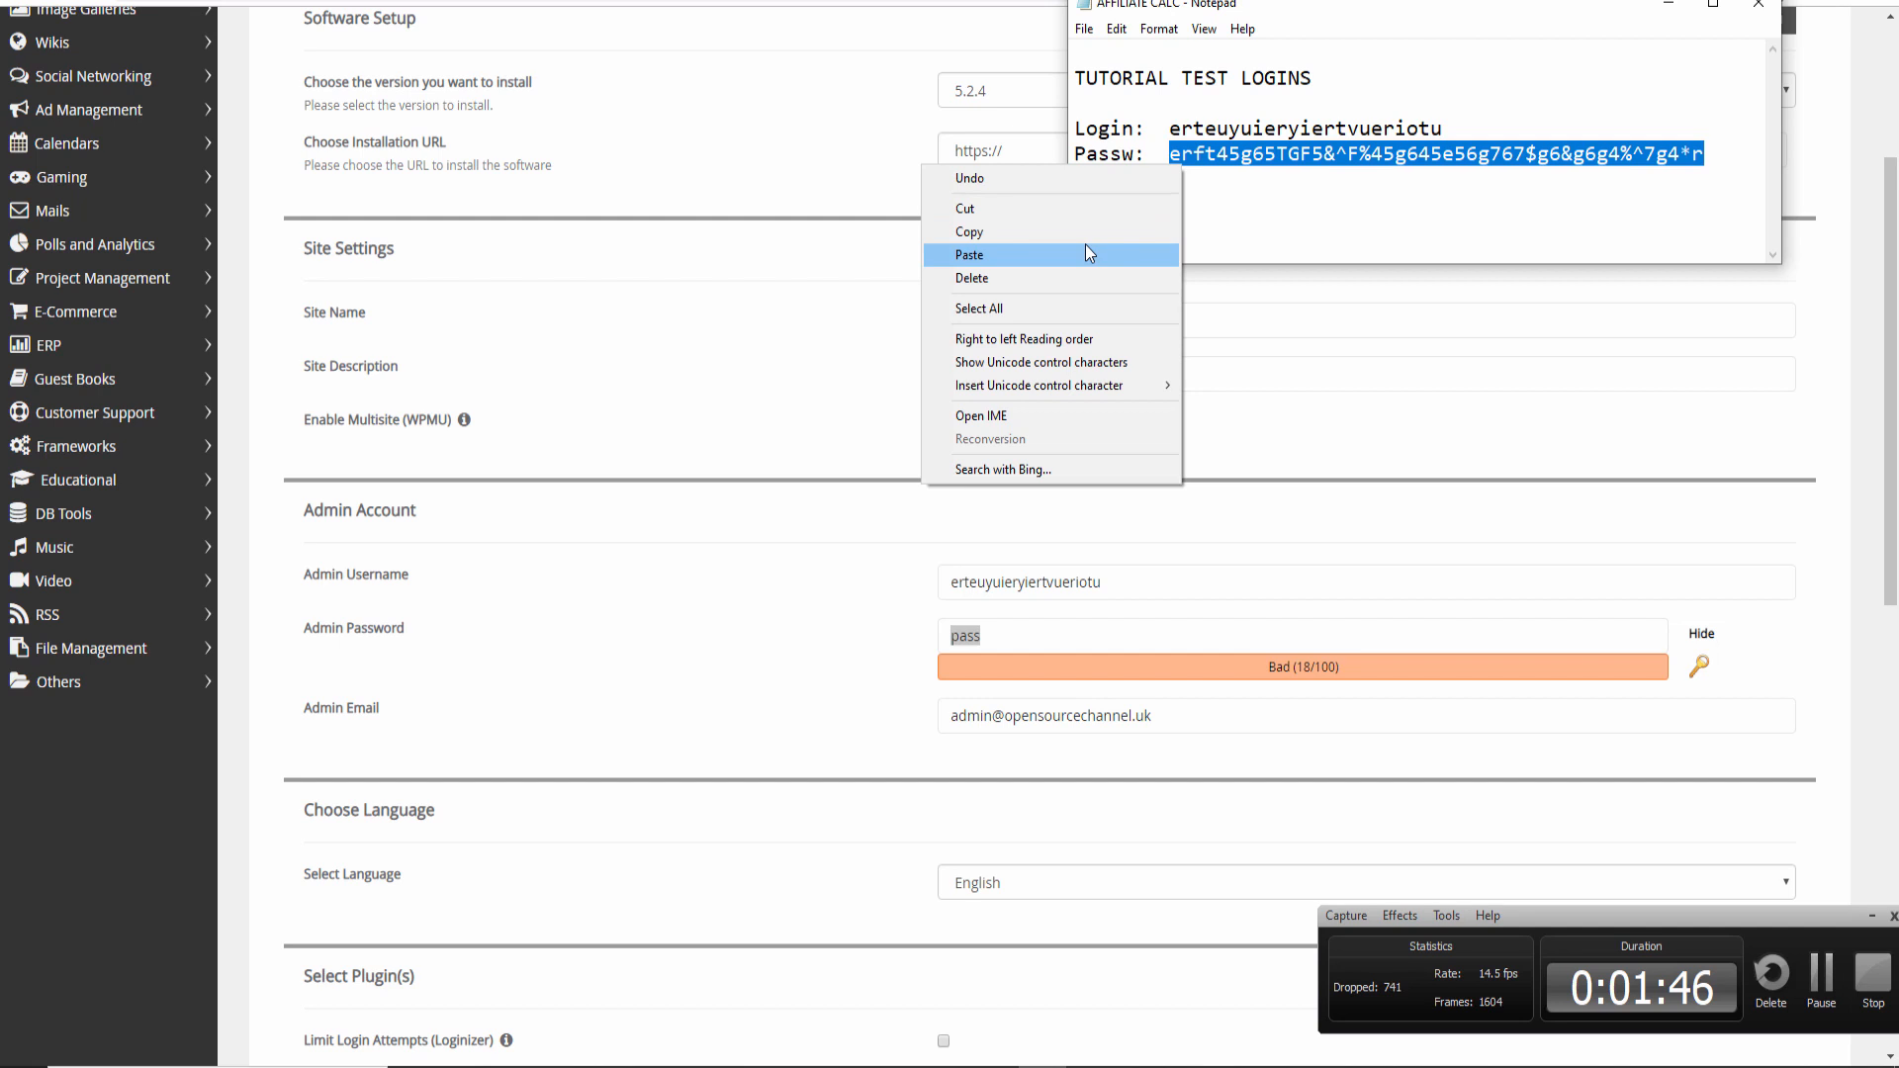
click(1088, 231)
click(1005, 591)
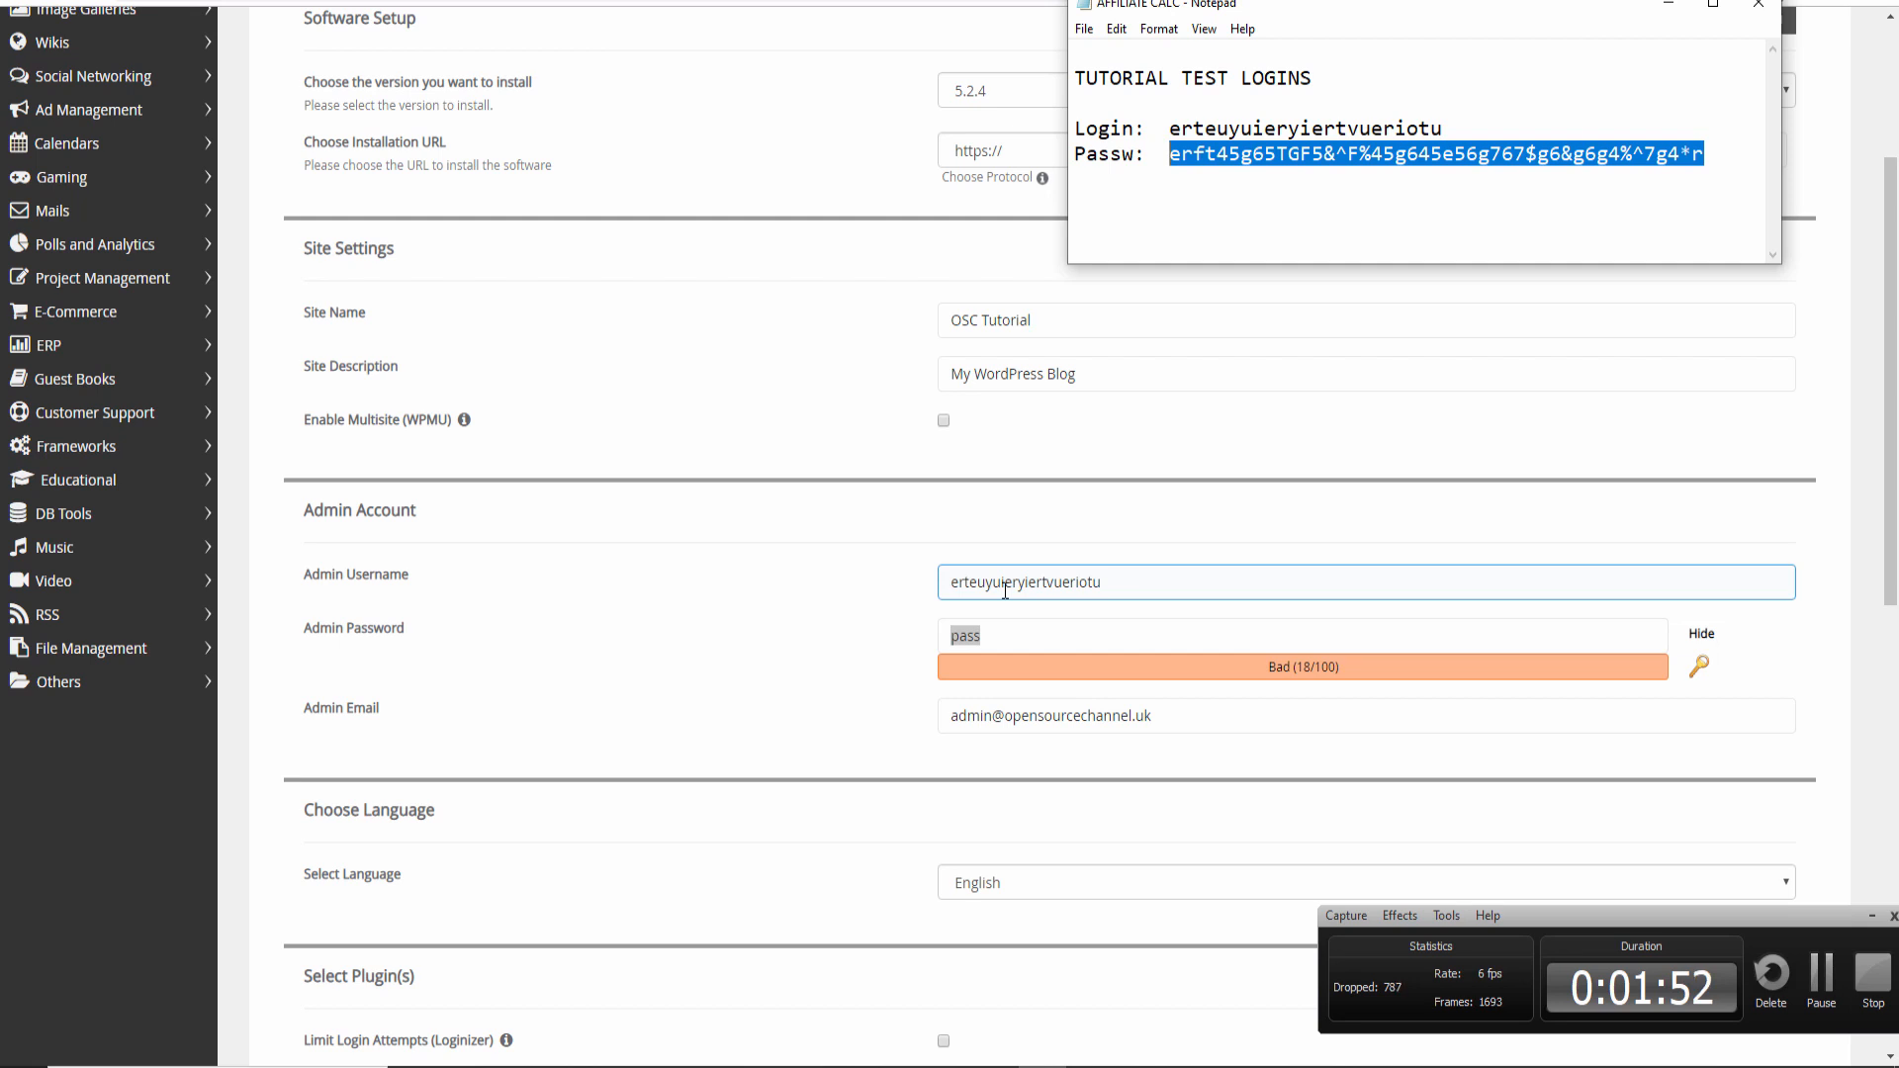
Cut the password out of the Notepad note and paste it back on the Passw line
key(ctrl+x)
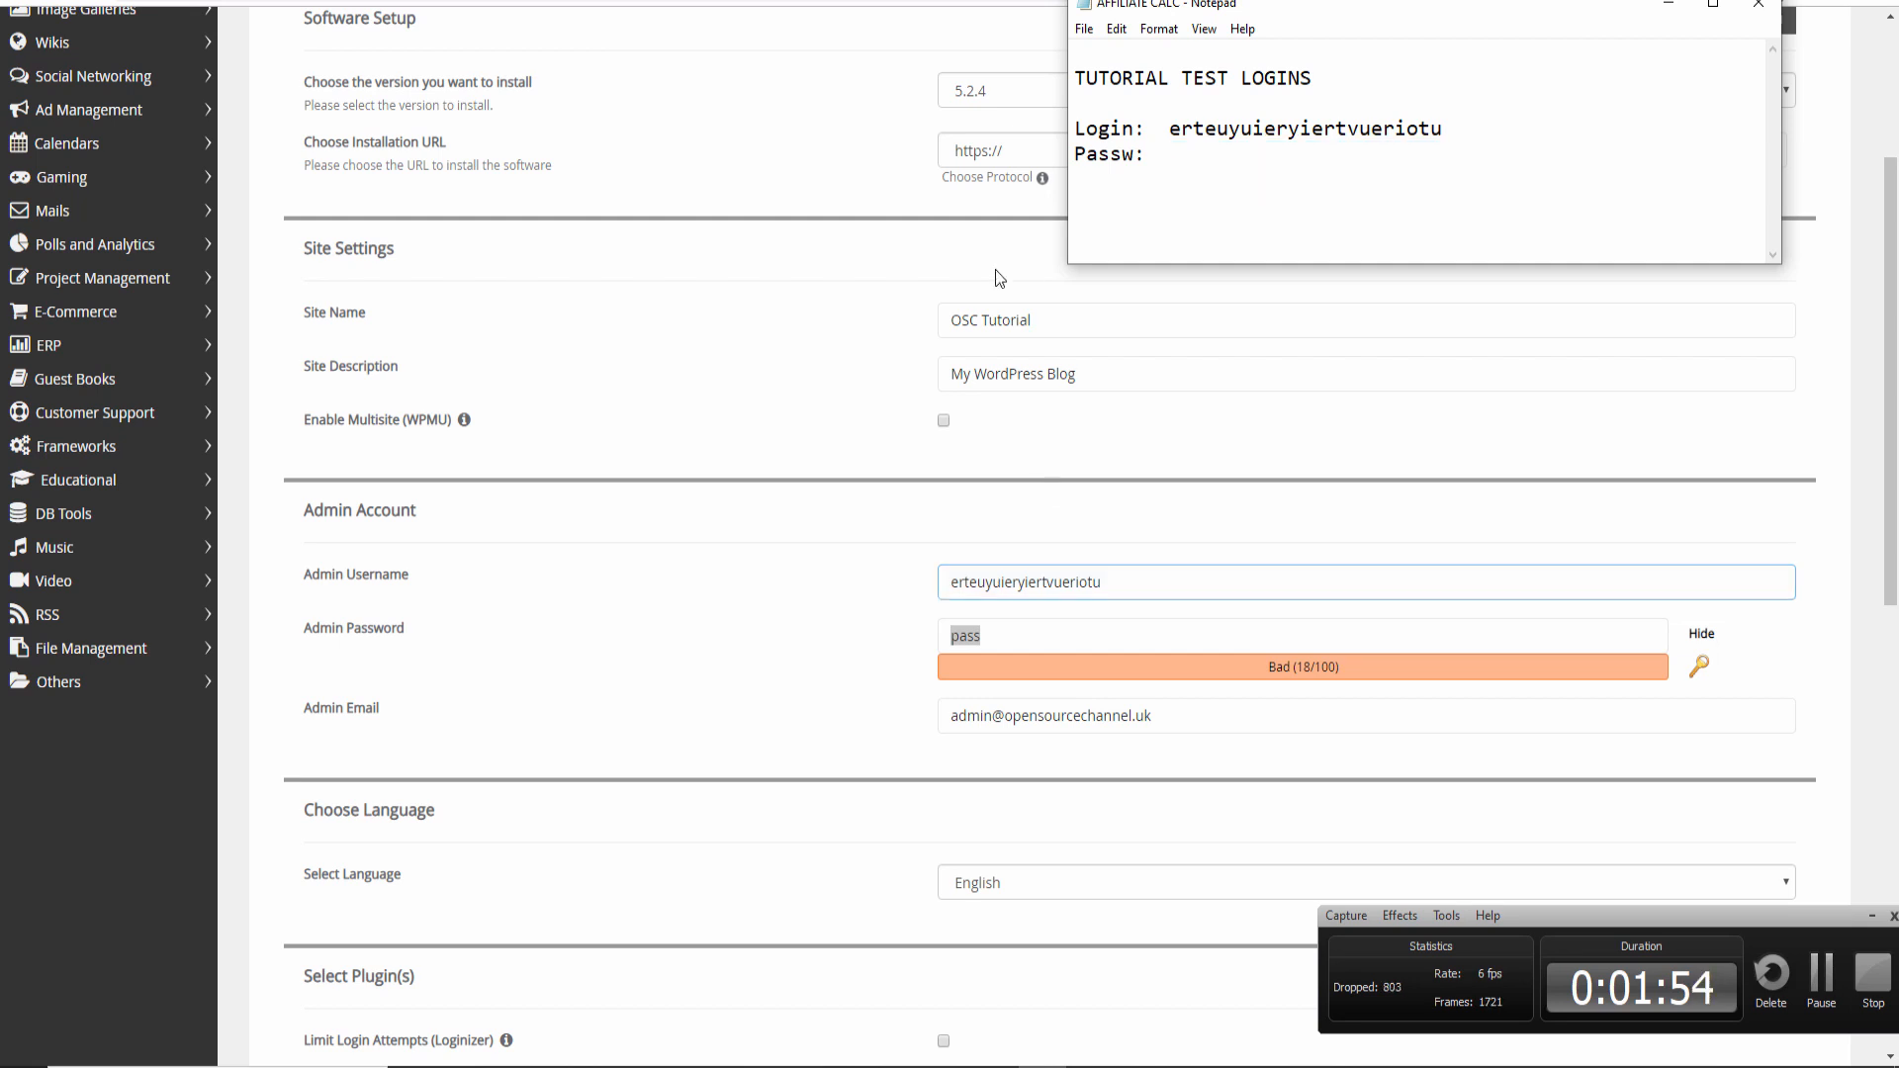
click(1116, 46)
click(1116, 30)
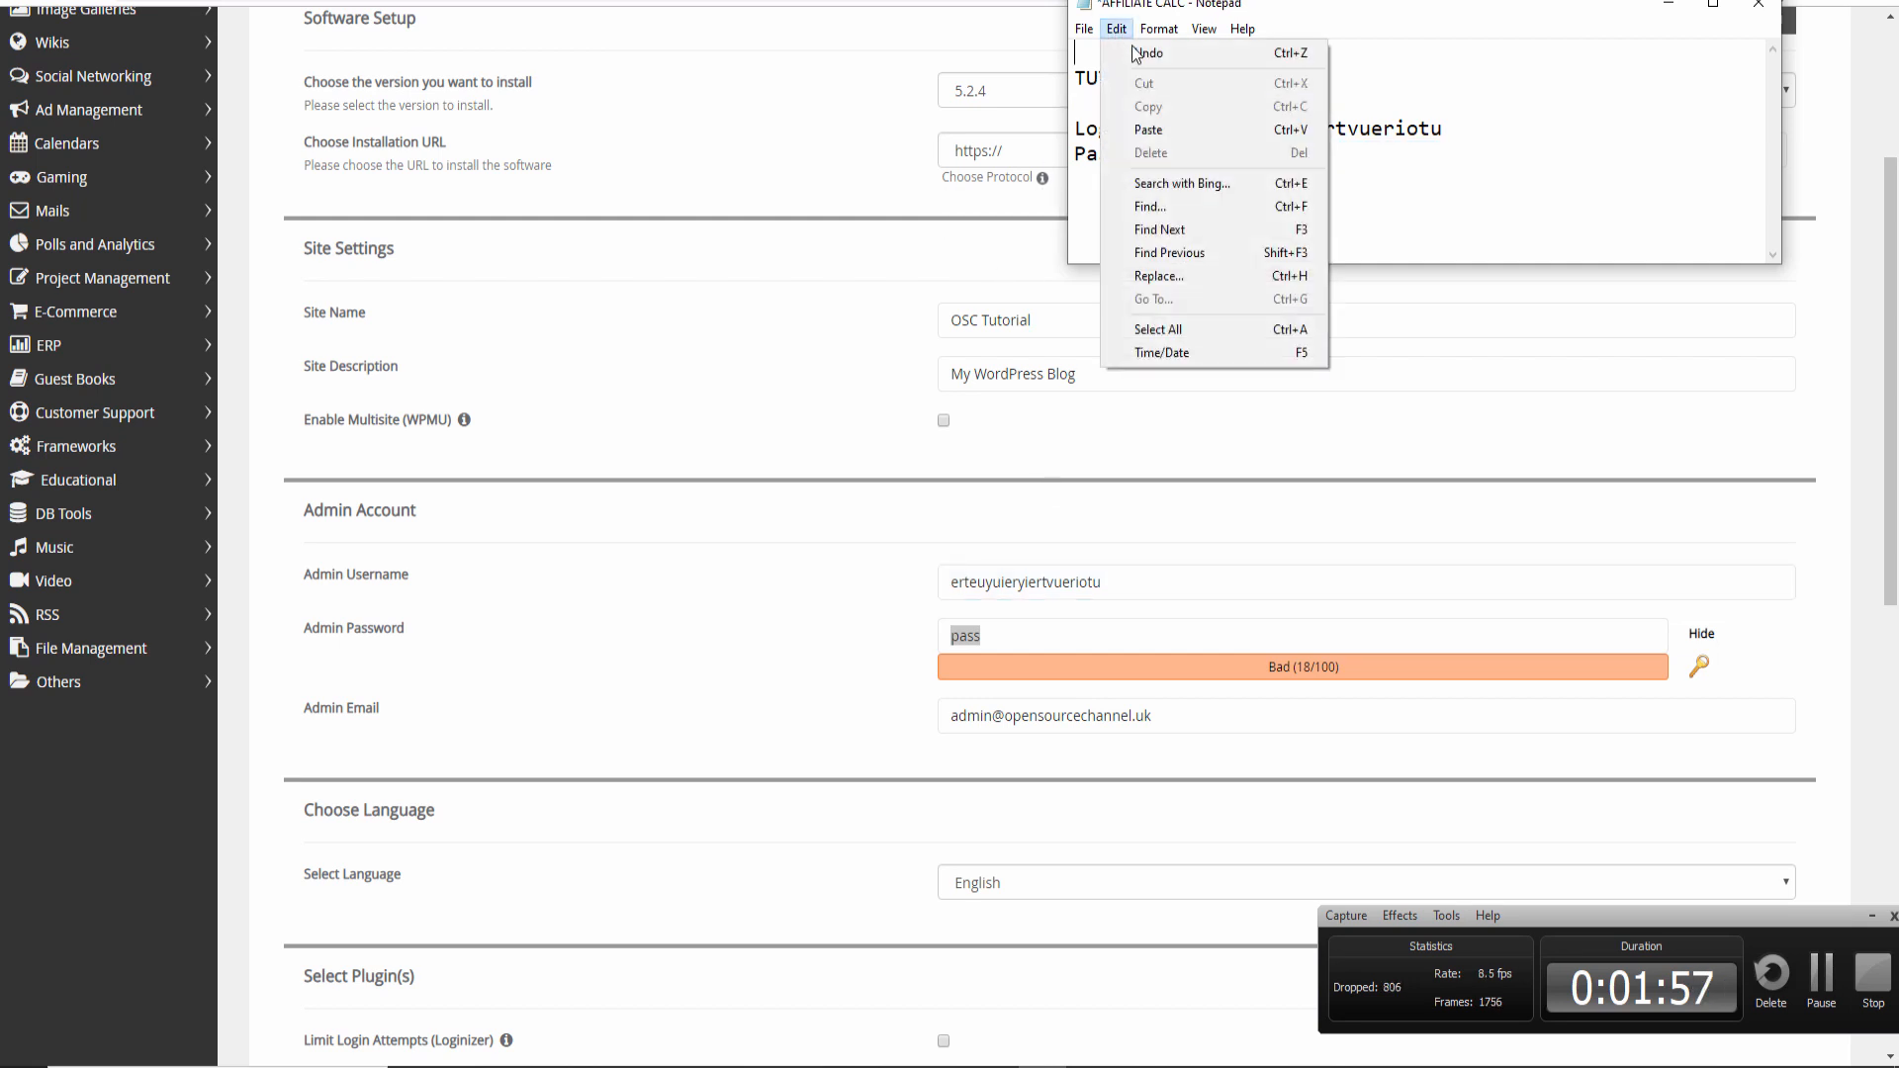
click(1349, 151)
key(ctrl+v)
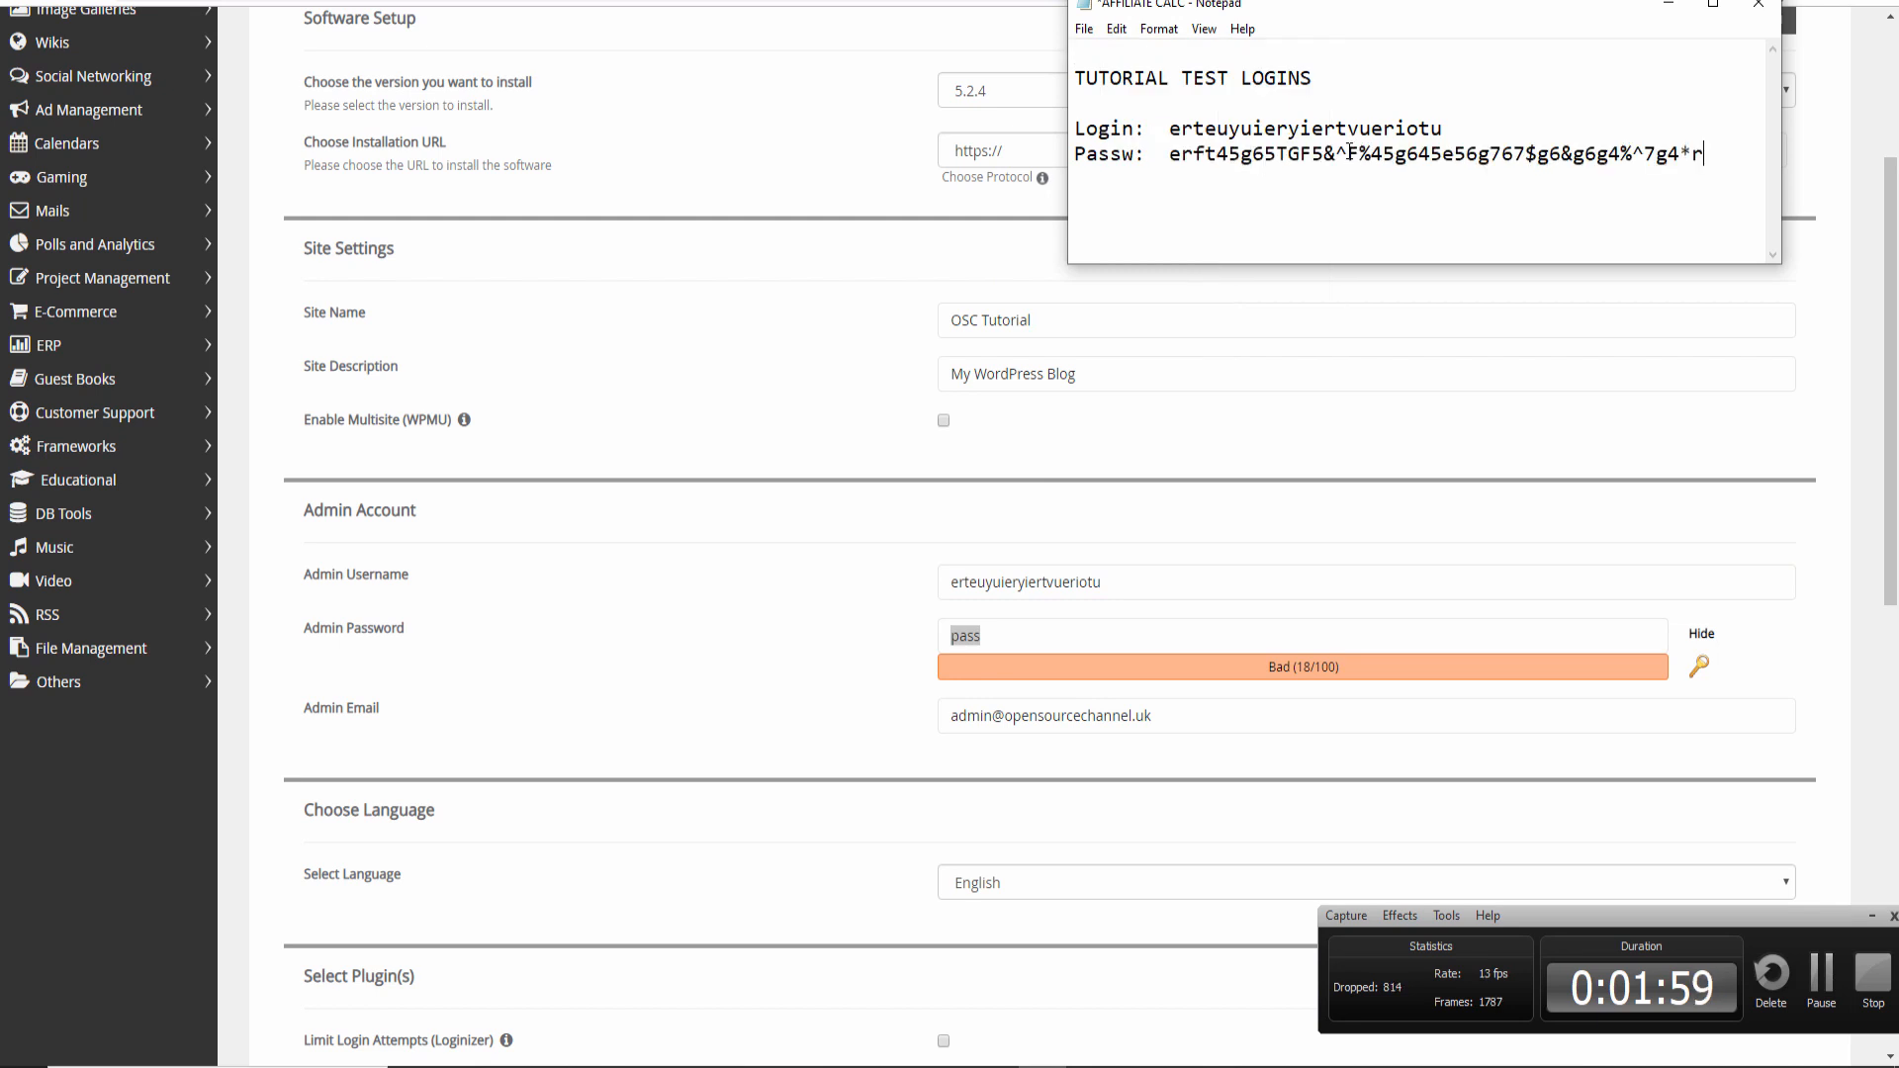
Replace the admin password in the WordPress installation form with the copied password
click(1060, 639)
key(BackSpace)
key(BackSpace)
key(BackSpace)
key(BackSpace)
key(ctrl+v)
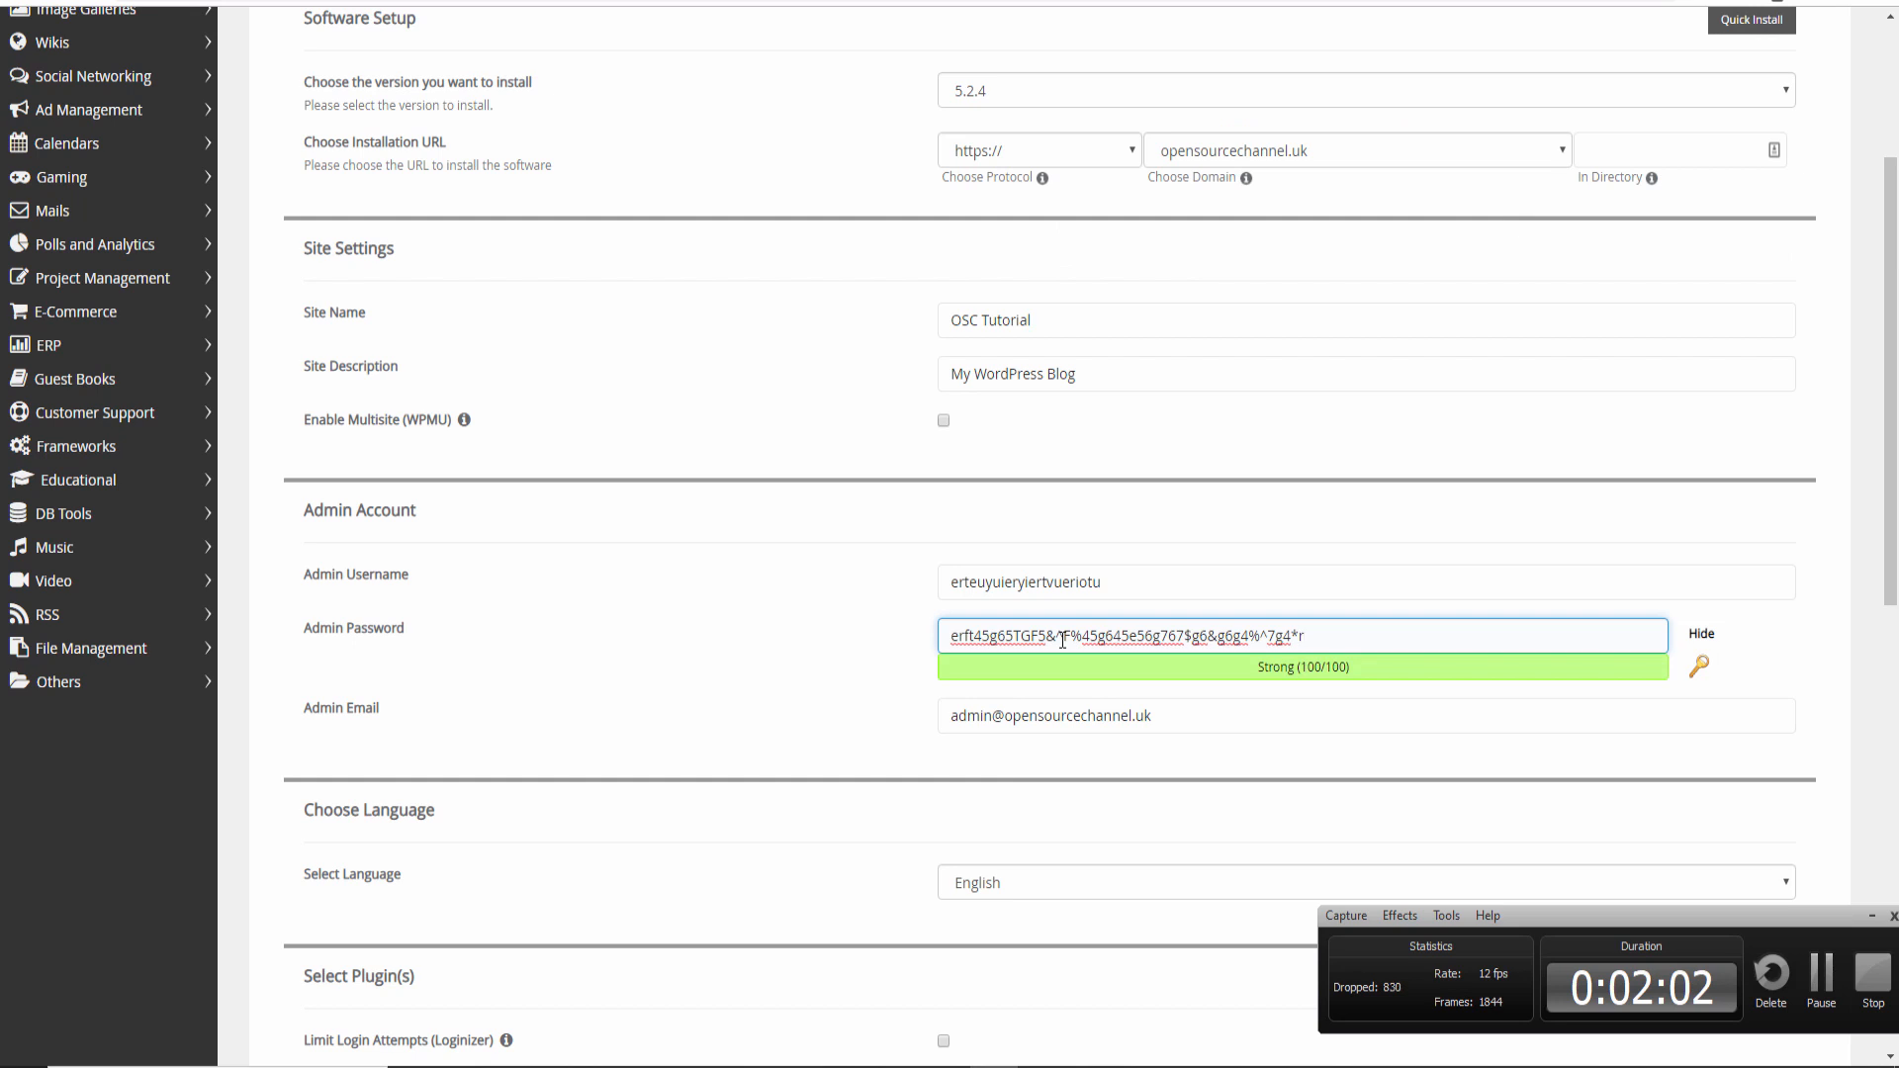
Review the admin email and keep English as the installation language
scroll(1117, 772, down, 1)
click(1185, 614)
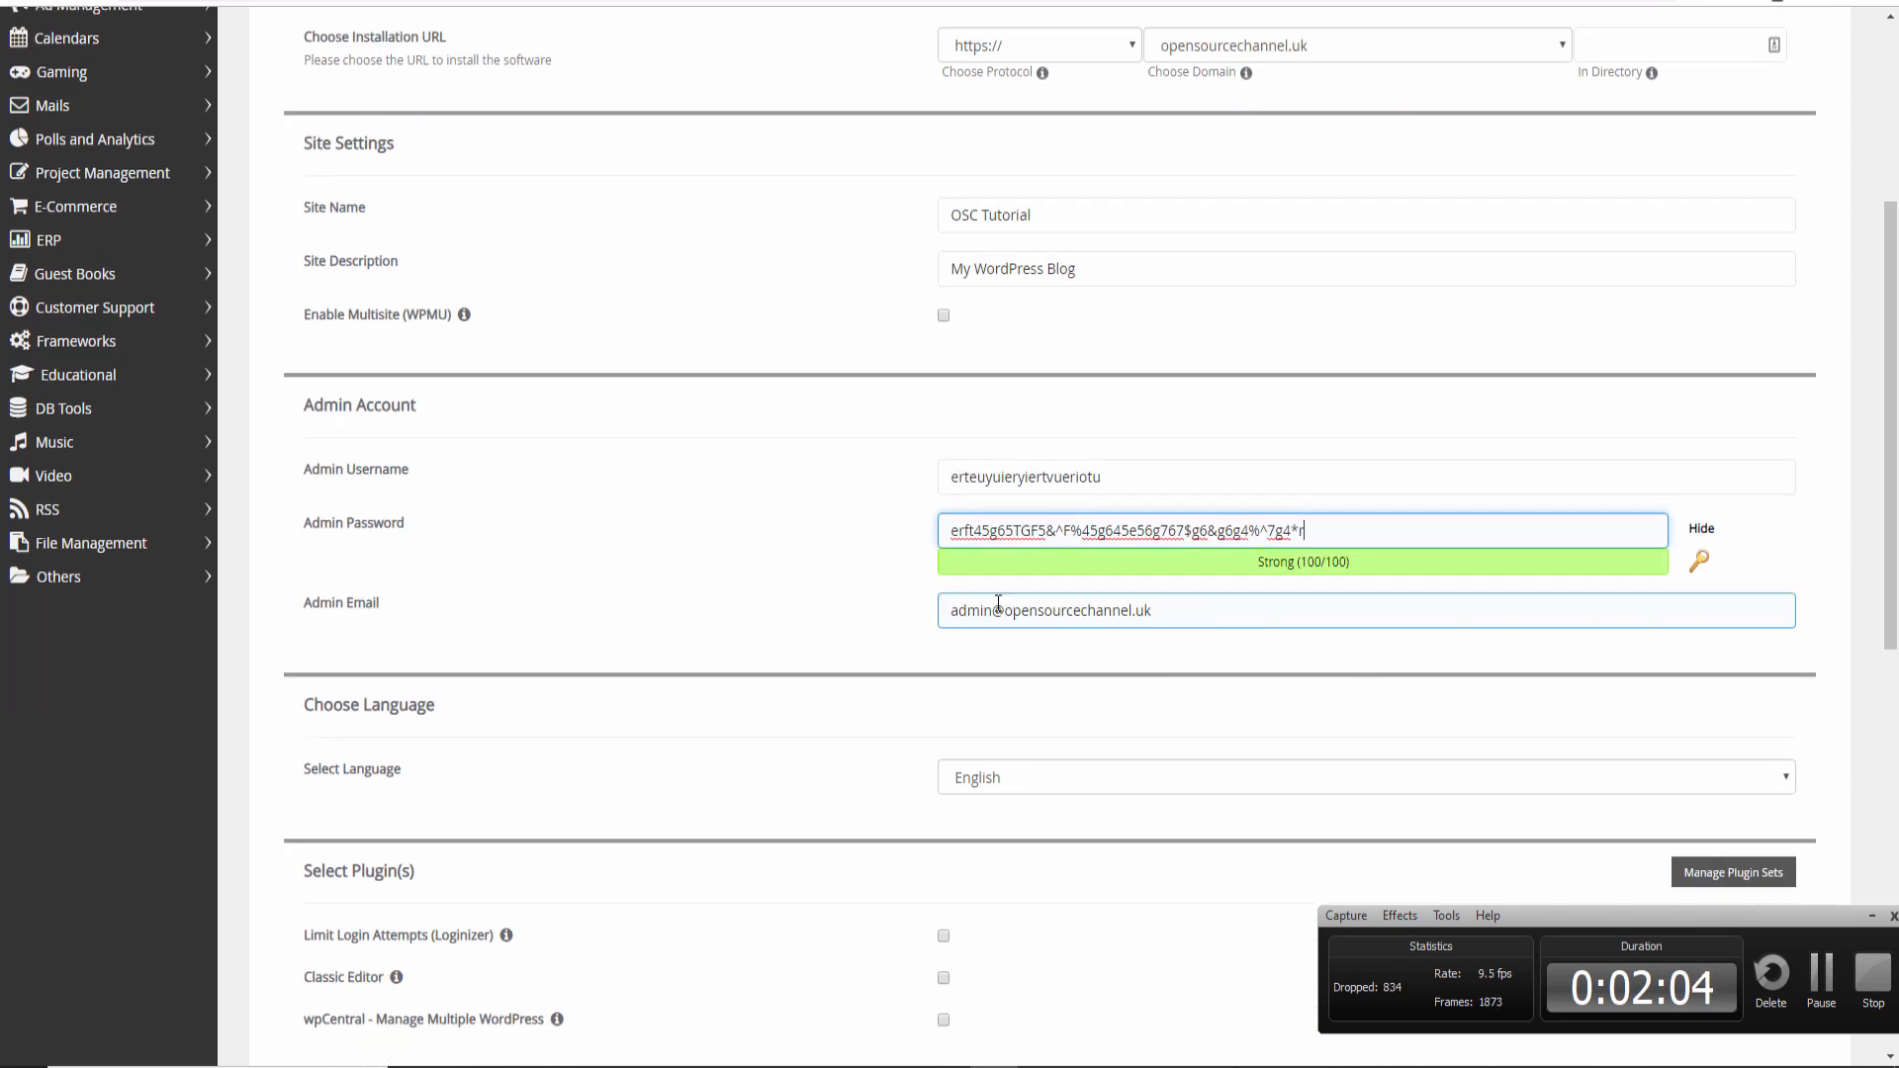
scroll(1086, 745, down, 4)
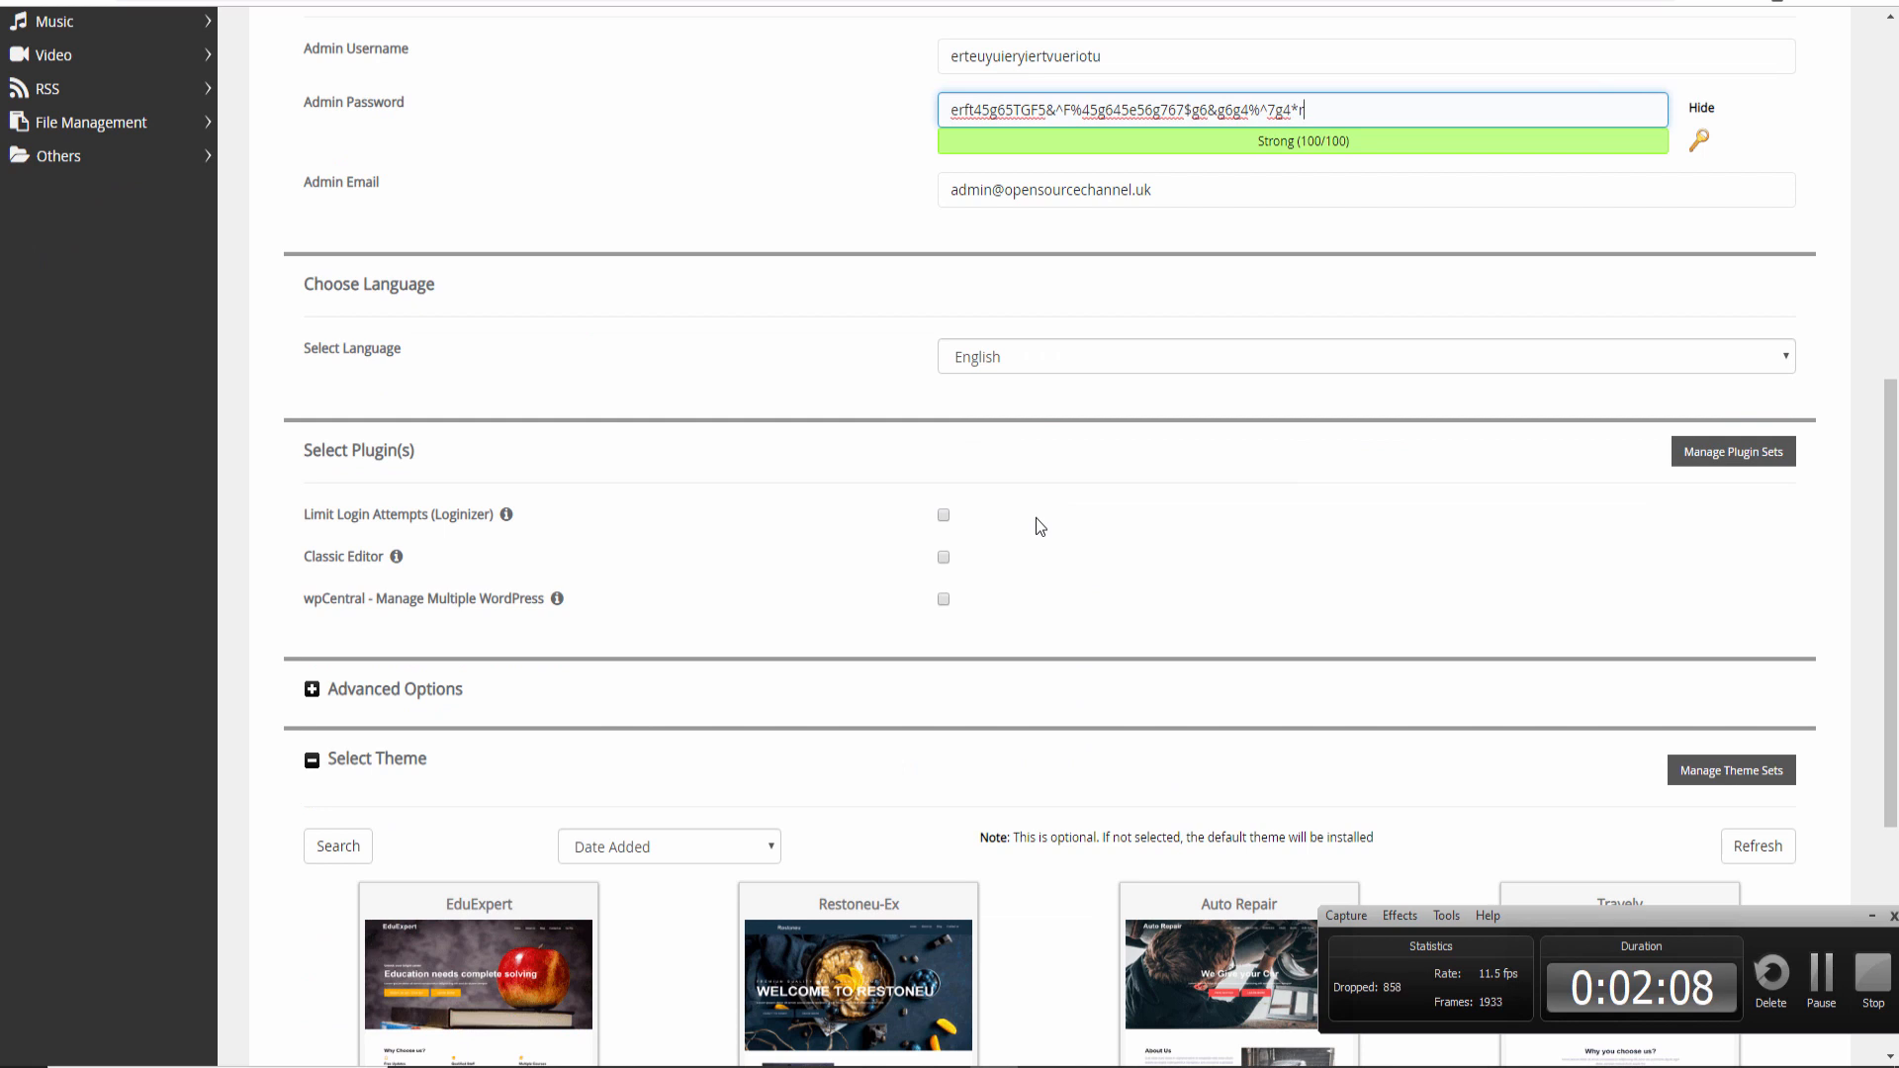
click(956, 336)
click(962, 362)
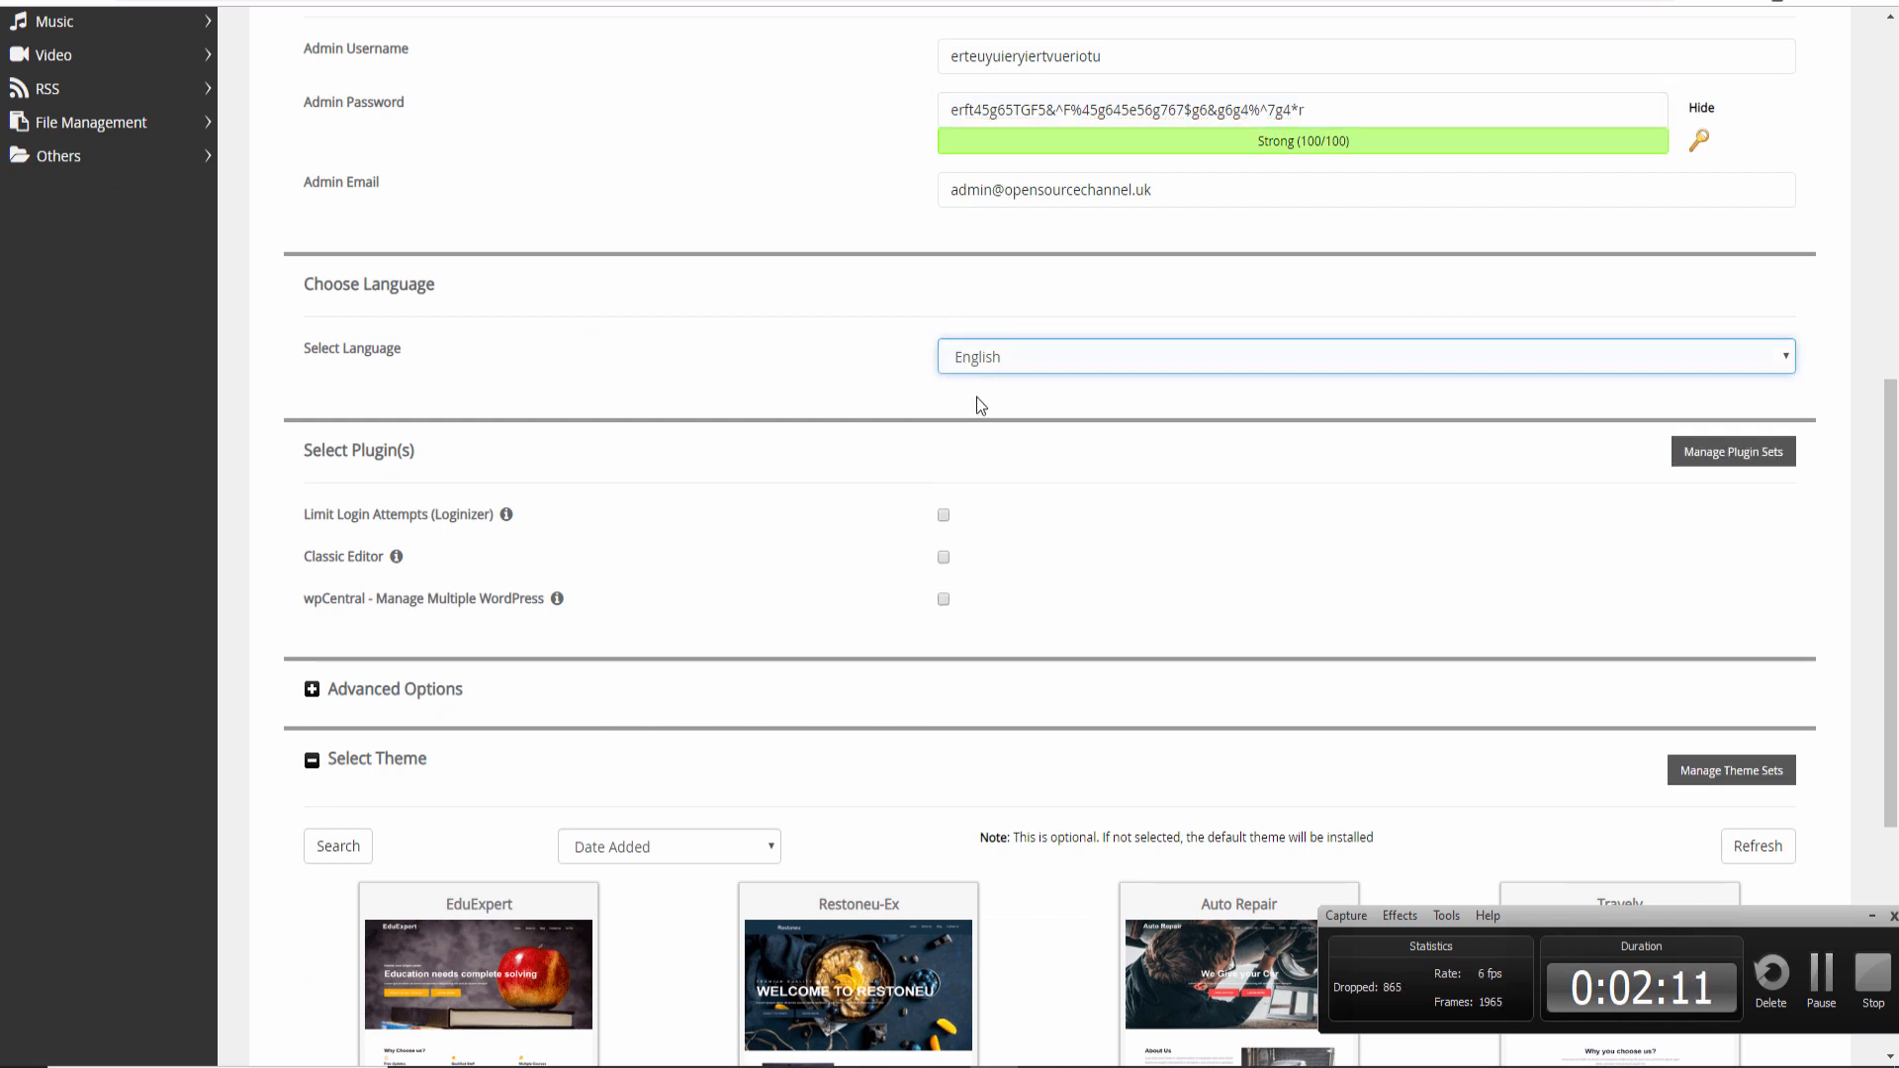
Expand the advanced installation options and change the database table prefix to fr0r_
scroll(977, 398, down, 4)
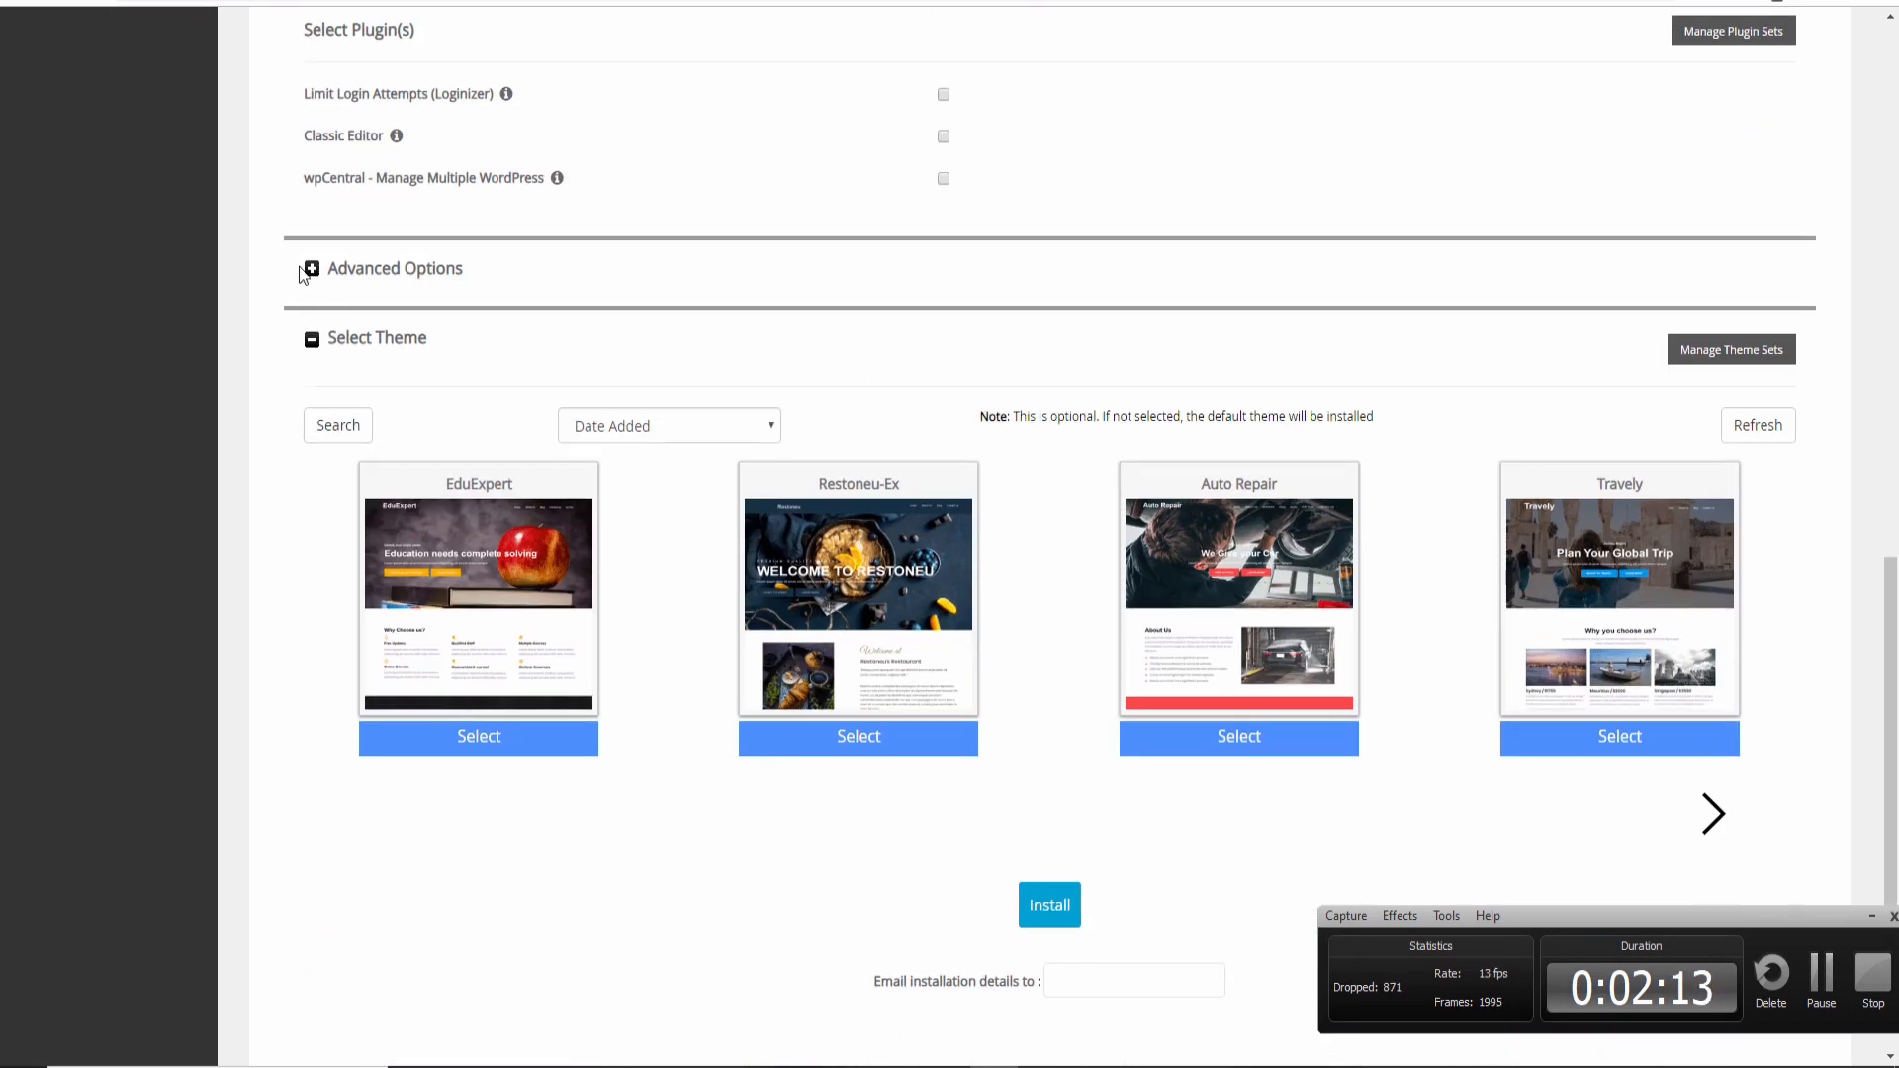
click(311, 269)
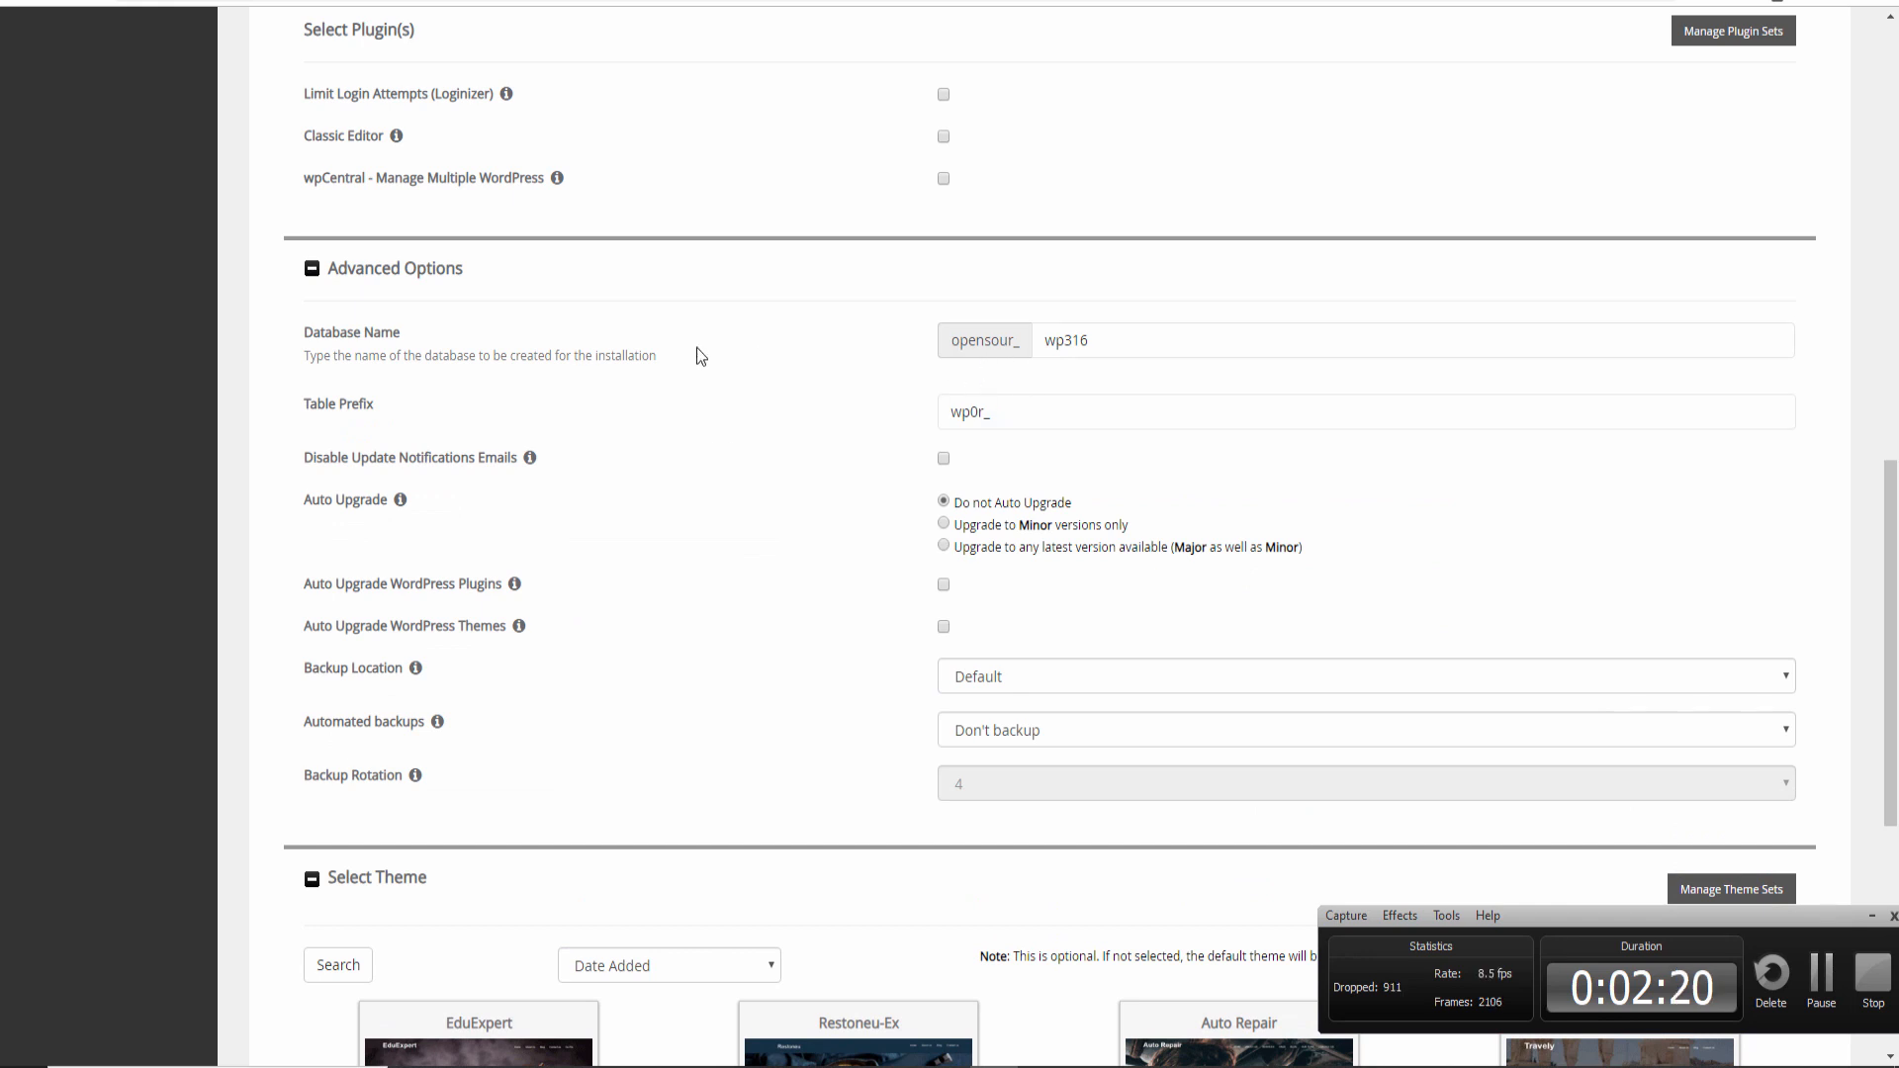
click(980, 411)
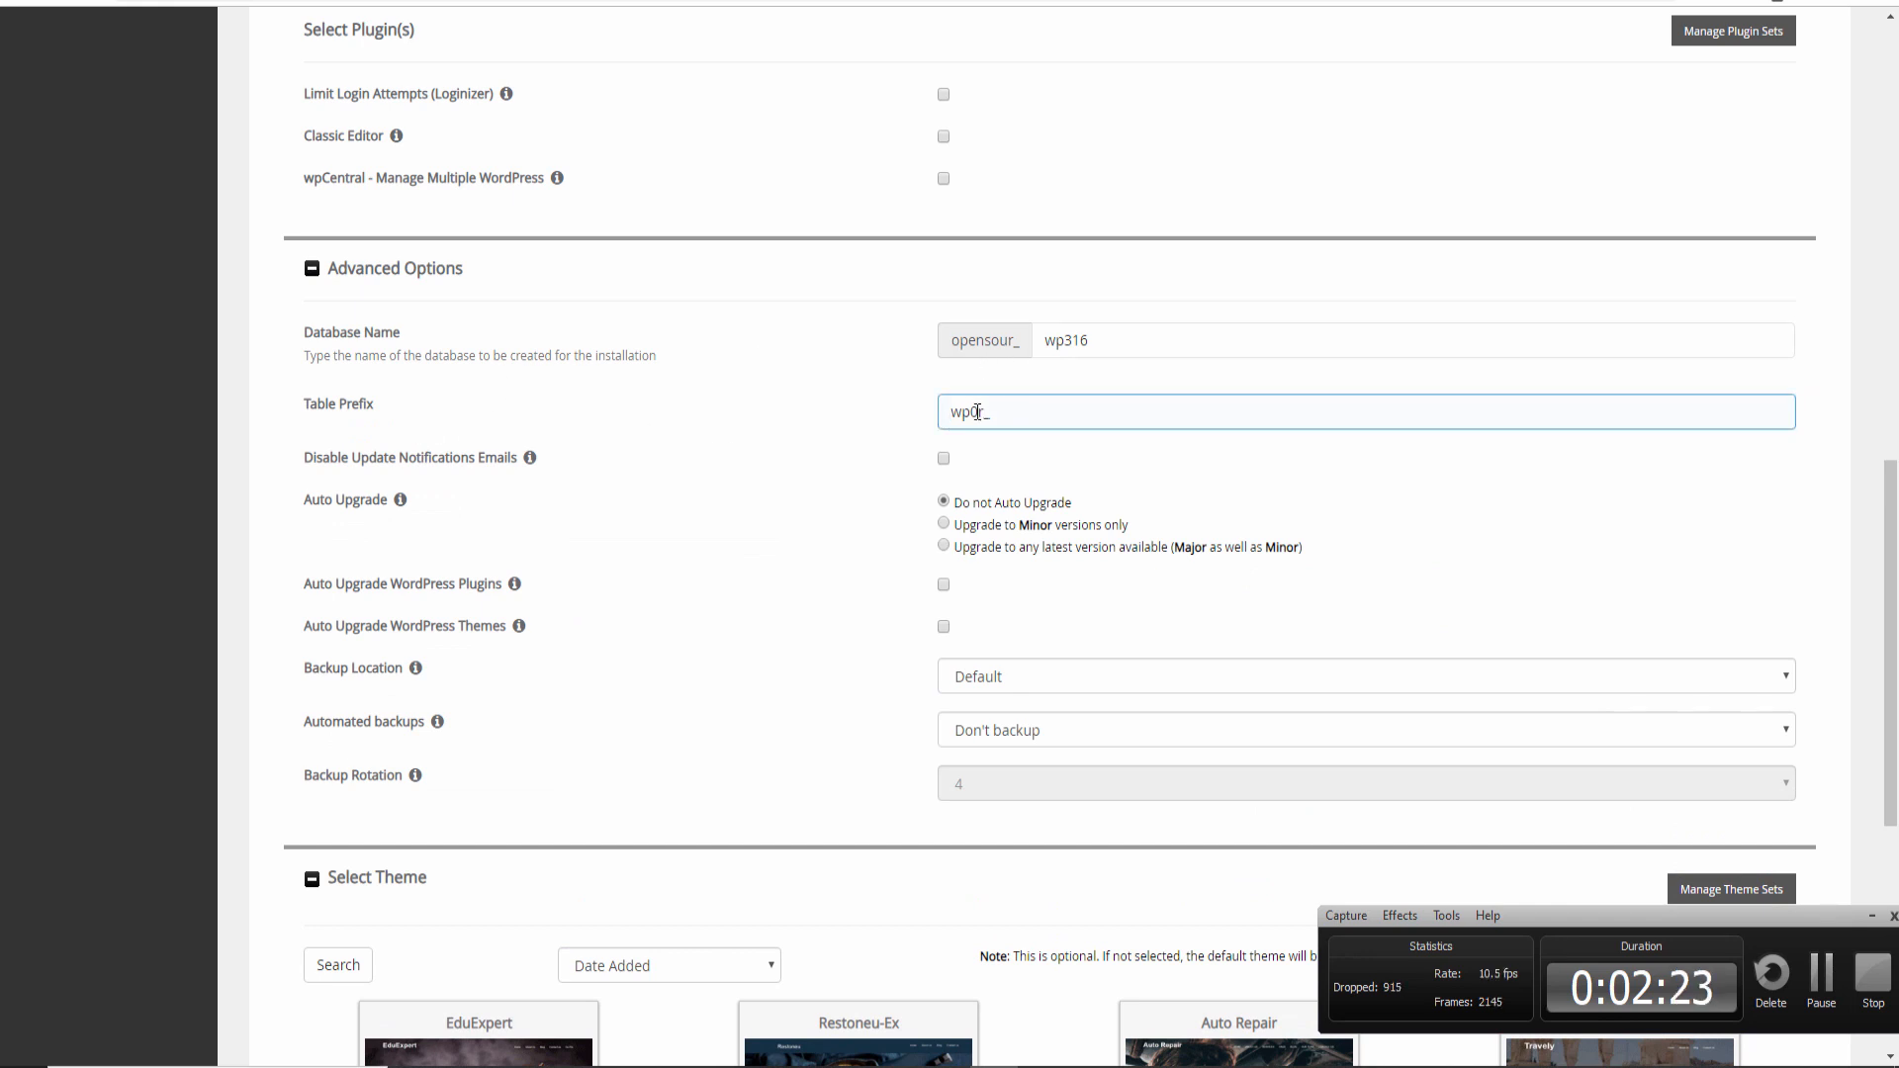
drag(969, 412, 945, 416)
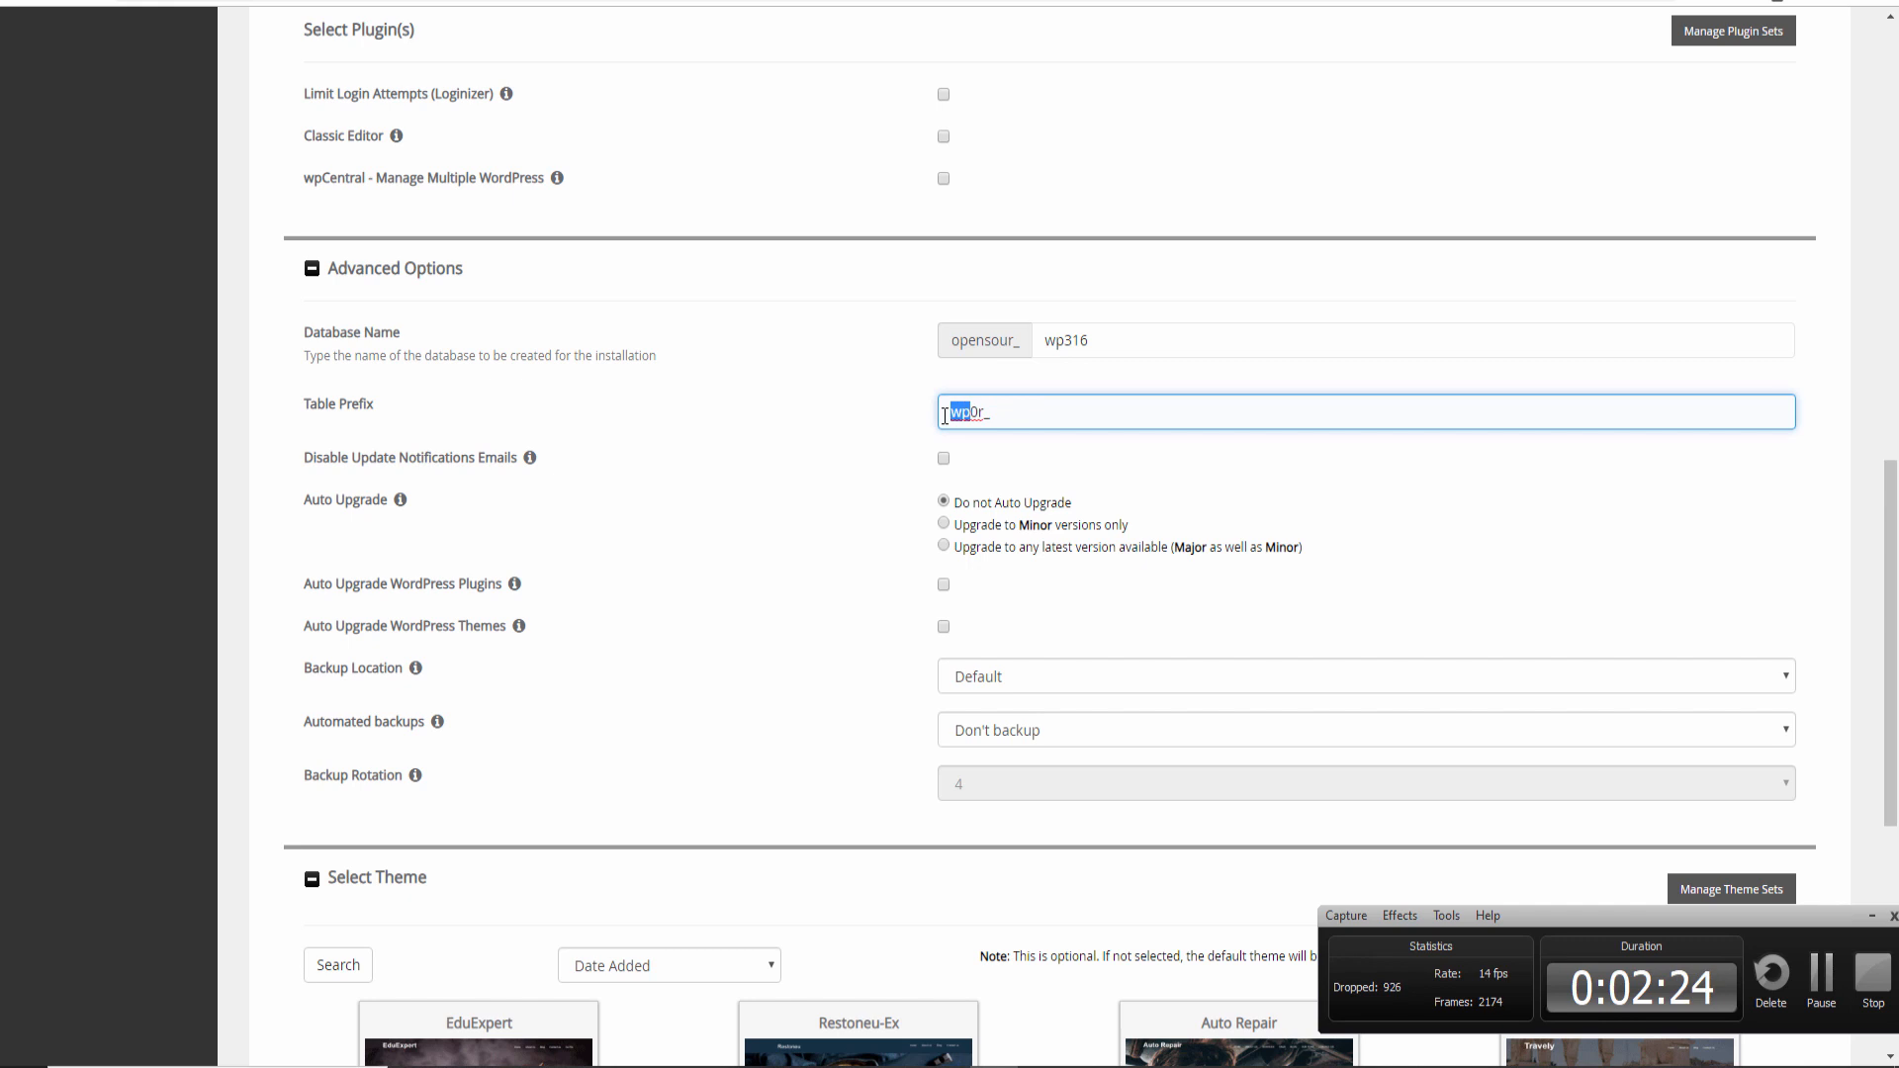
text(fr)
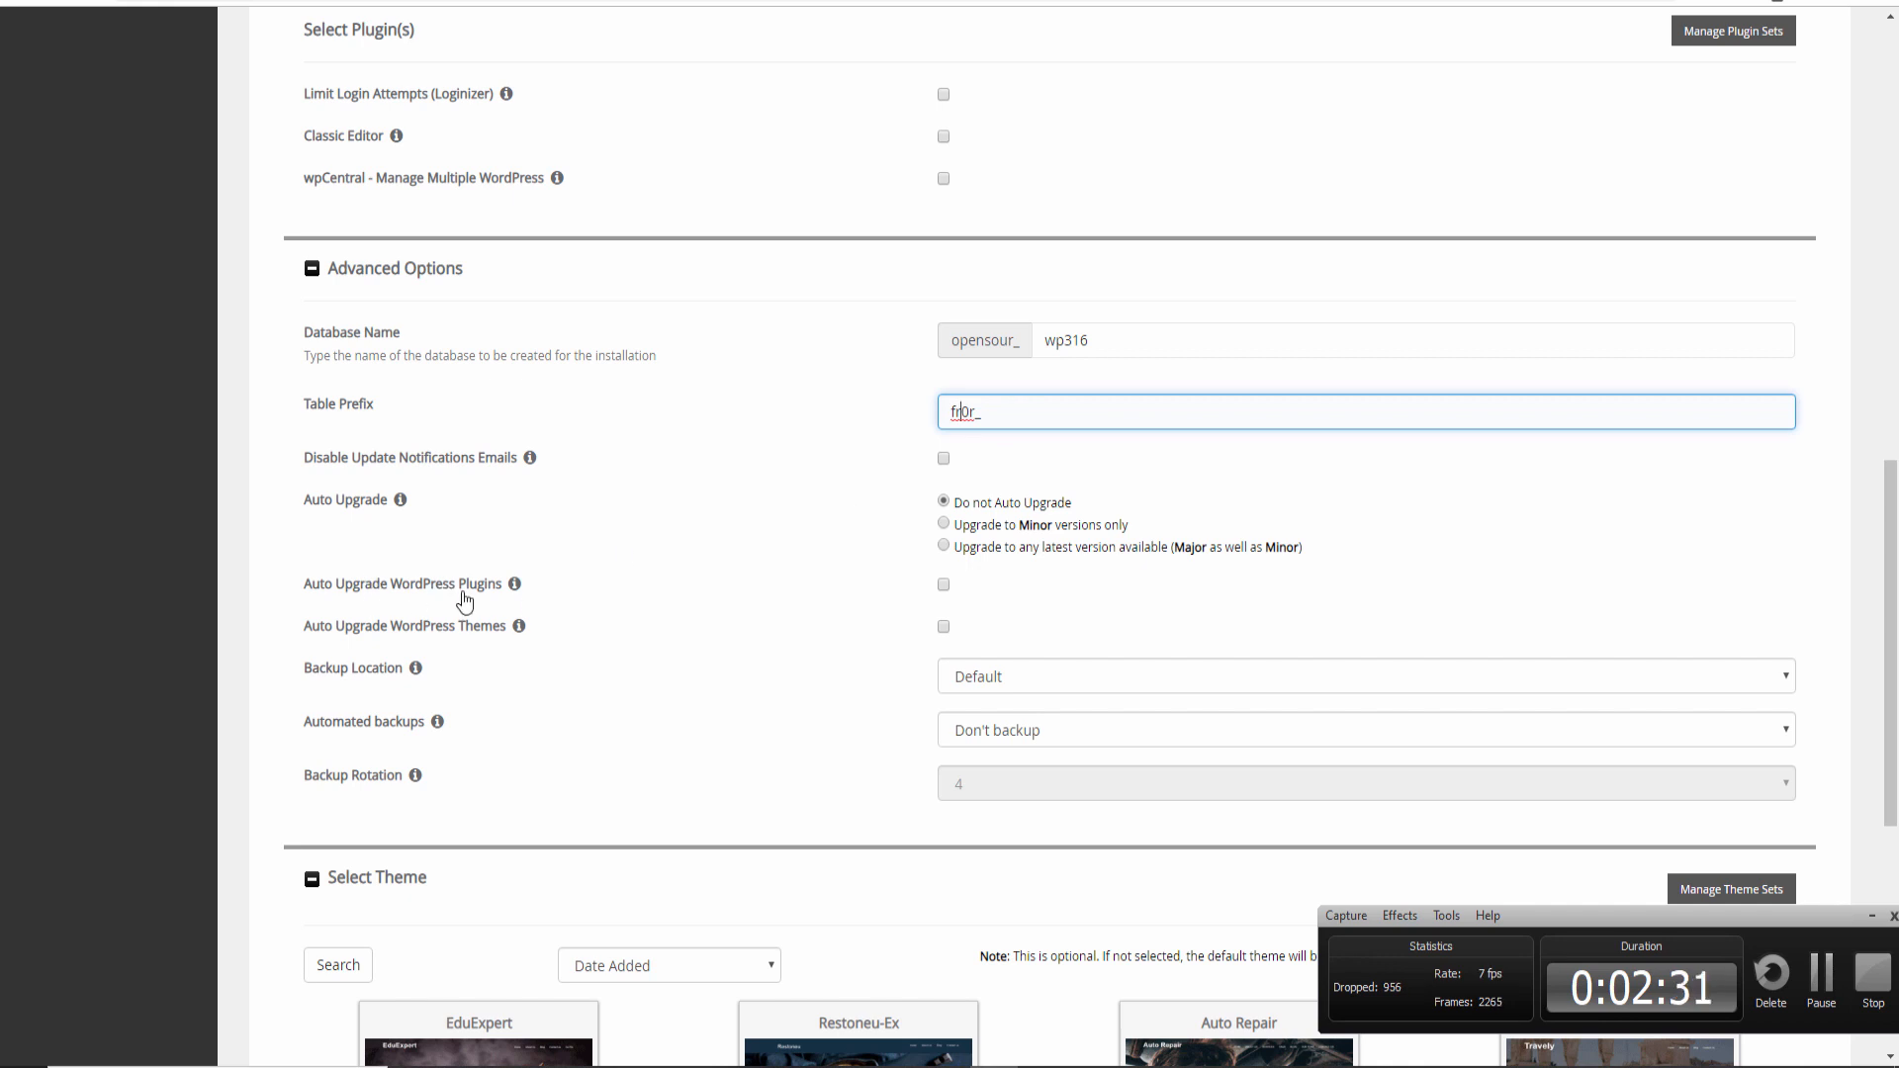
Enable automatic upgrades for WordPress plugins and themes, and limit WordPress auto upgrades to minor versions only
click(944, 587)
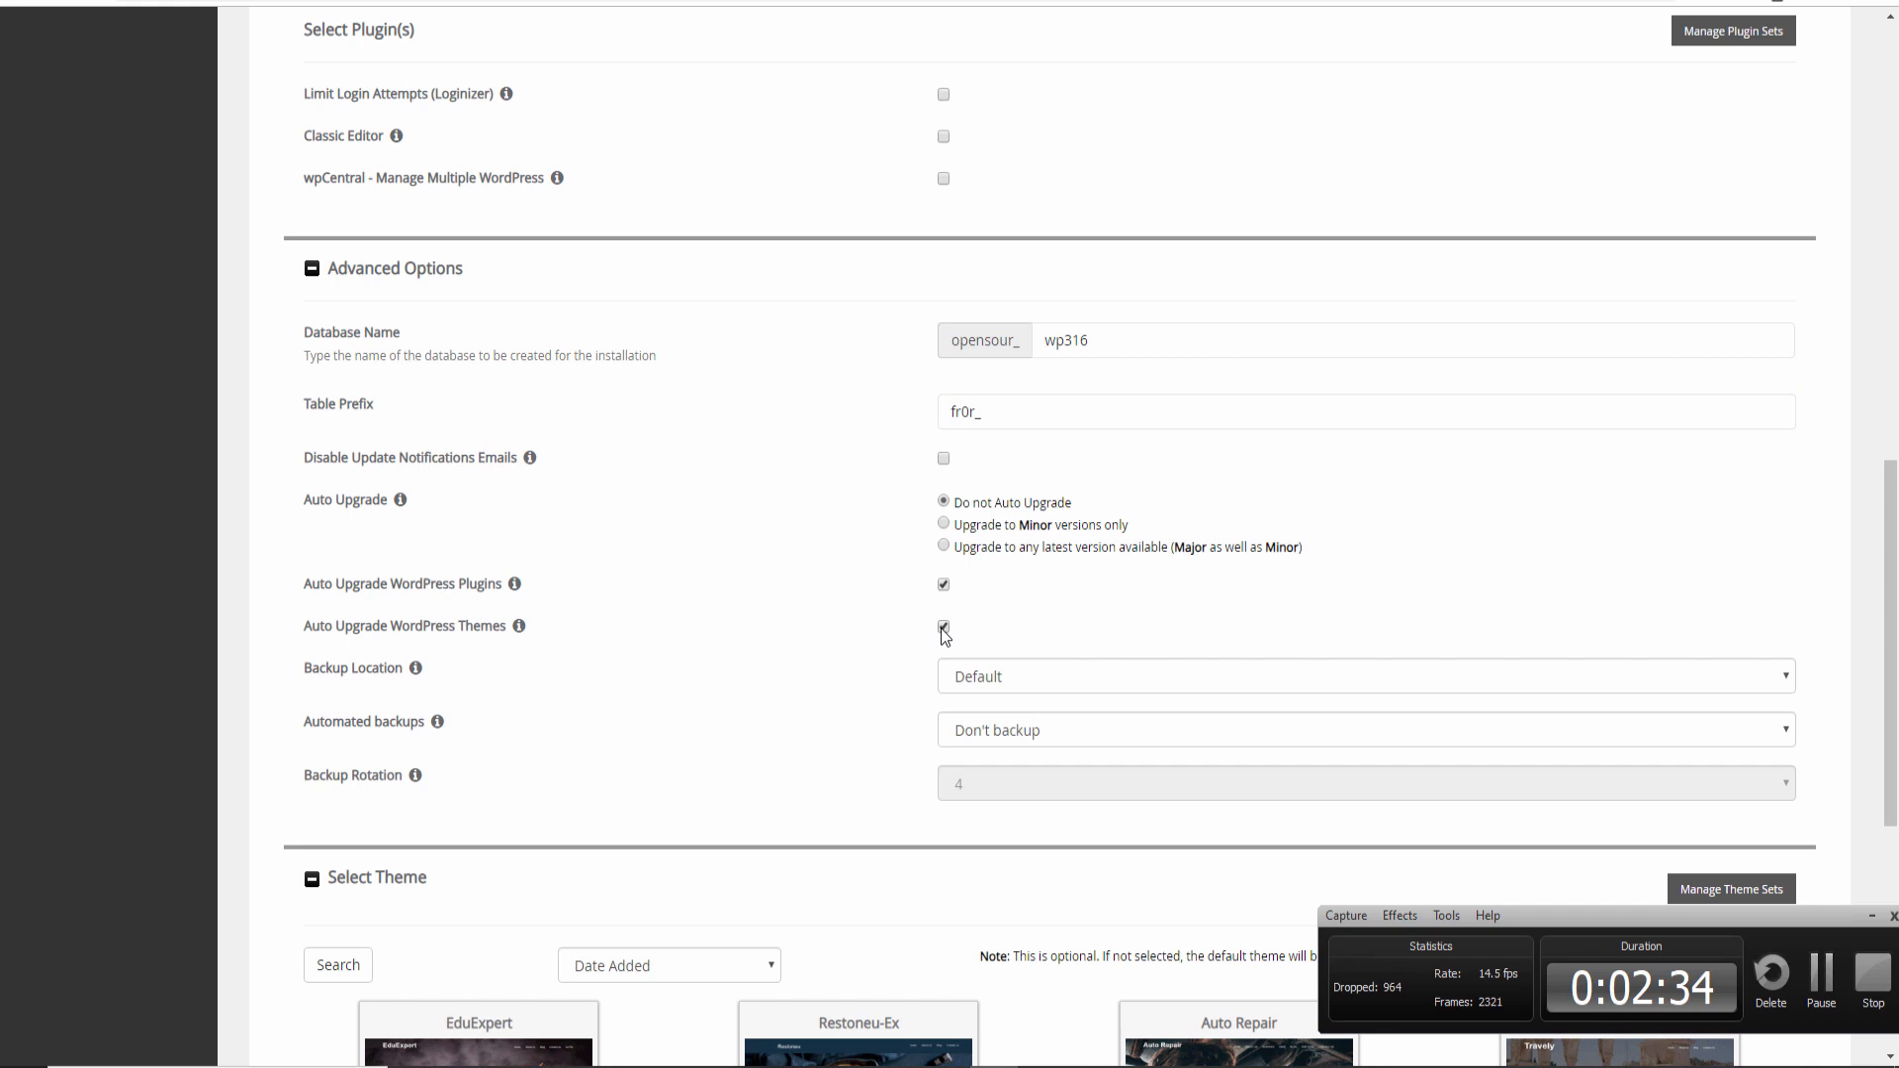
click(944, 525)
Keep the default backup location, schedule automated backups once a week, and set the backup rotation to 1
click(1003, 674)
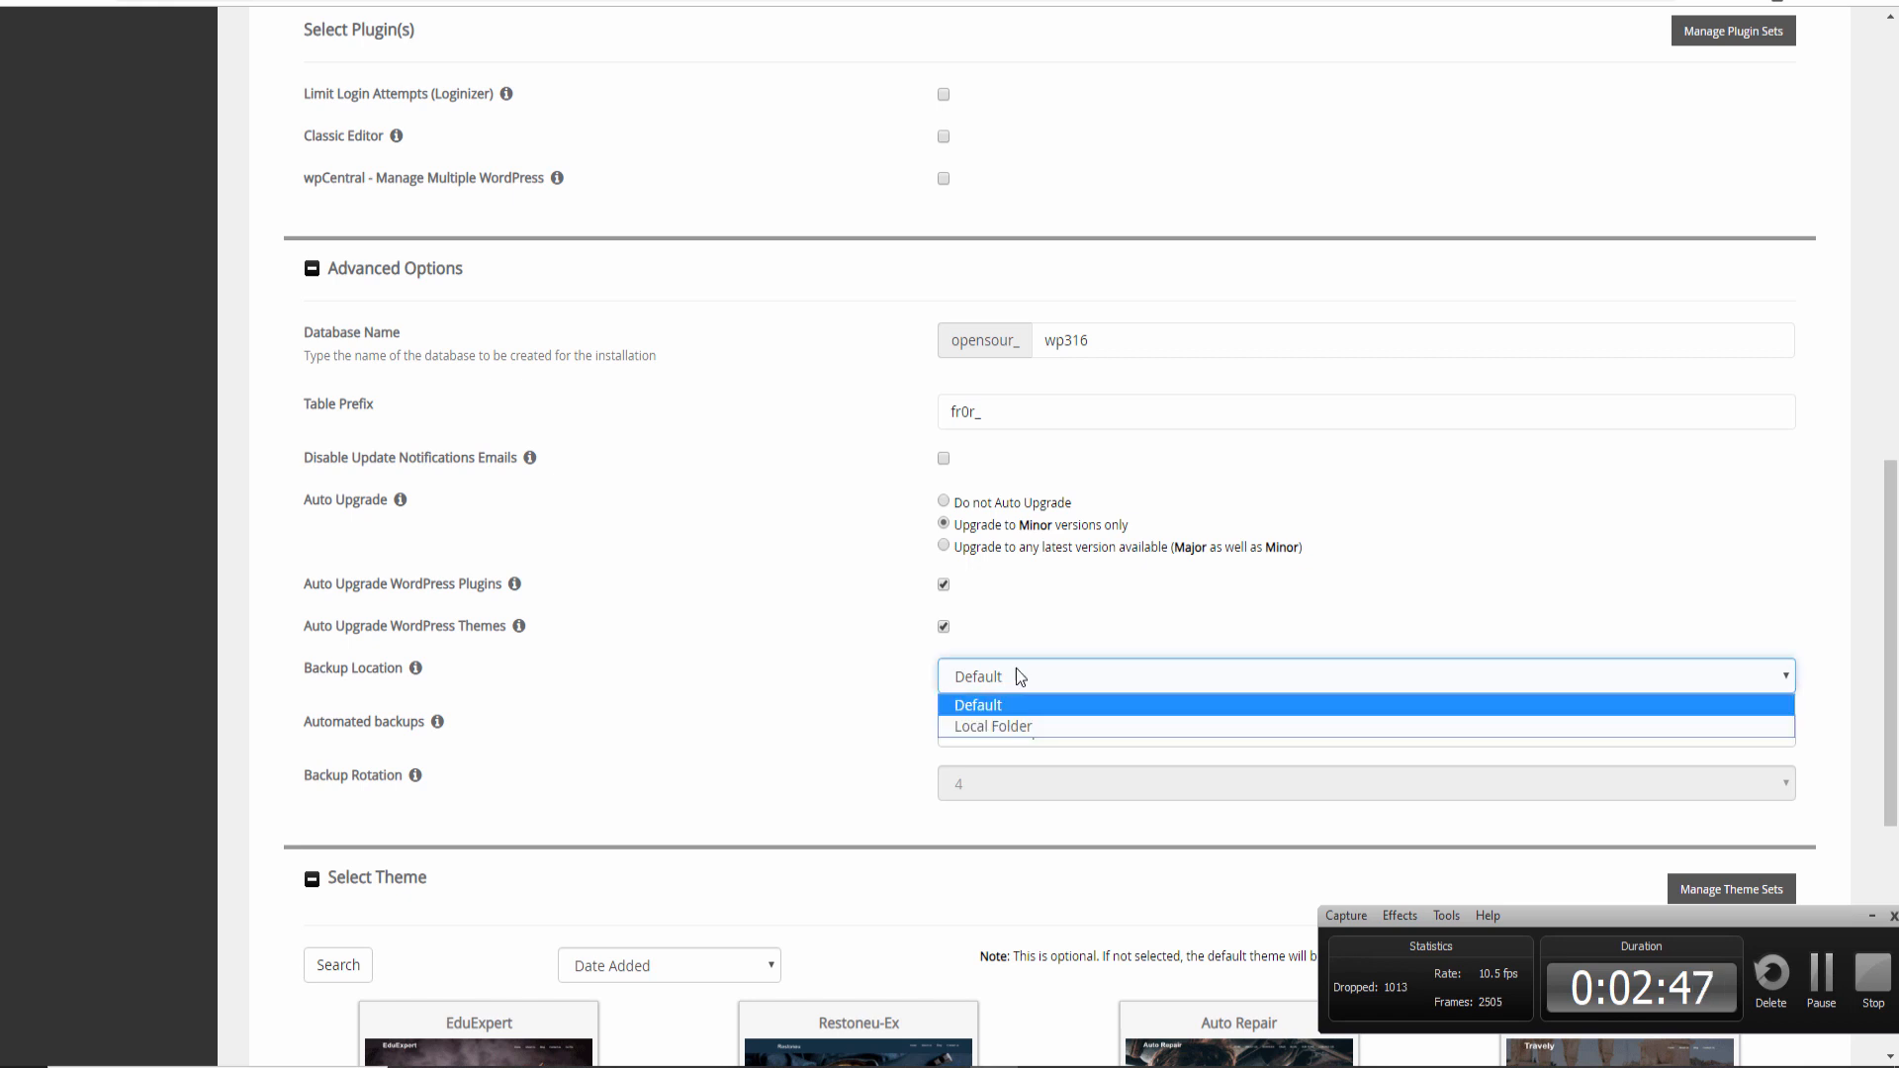
click(1017, 676)
click(1011, 732)
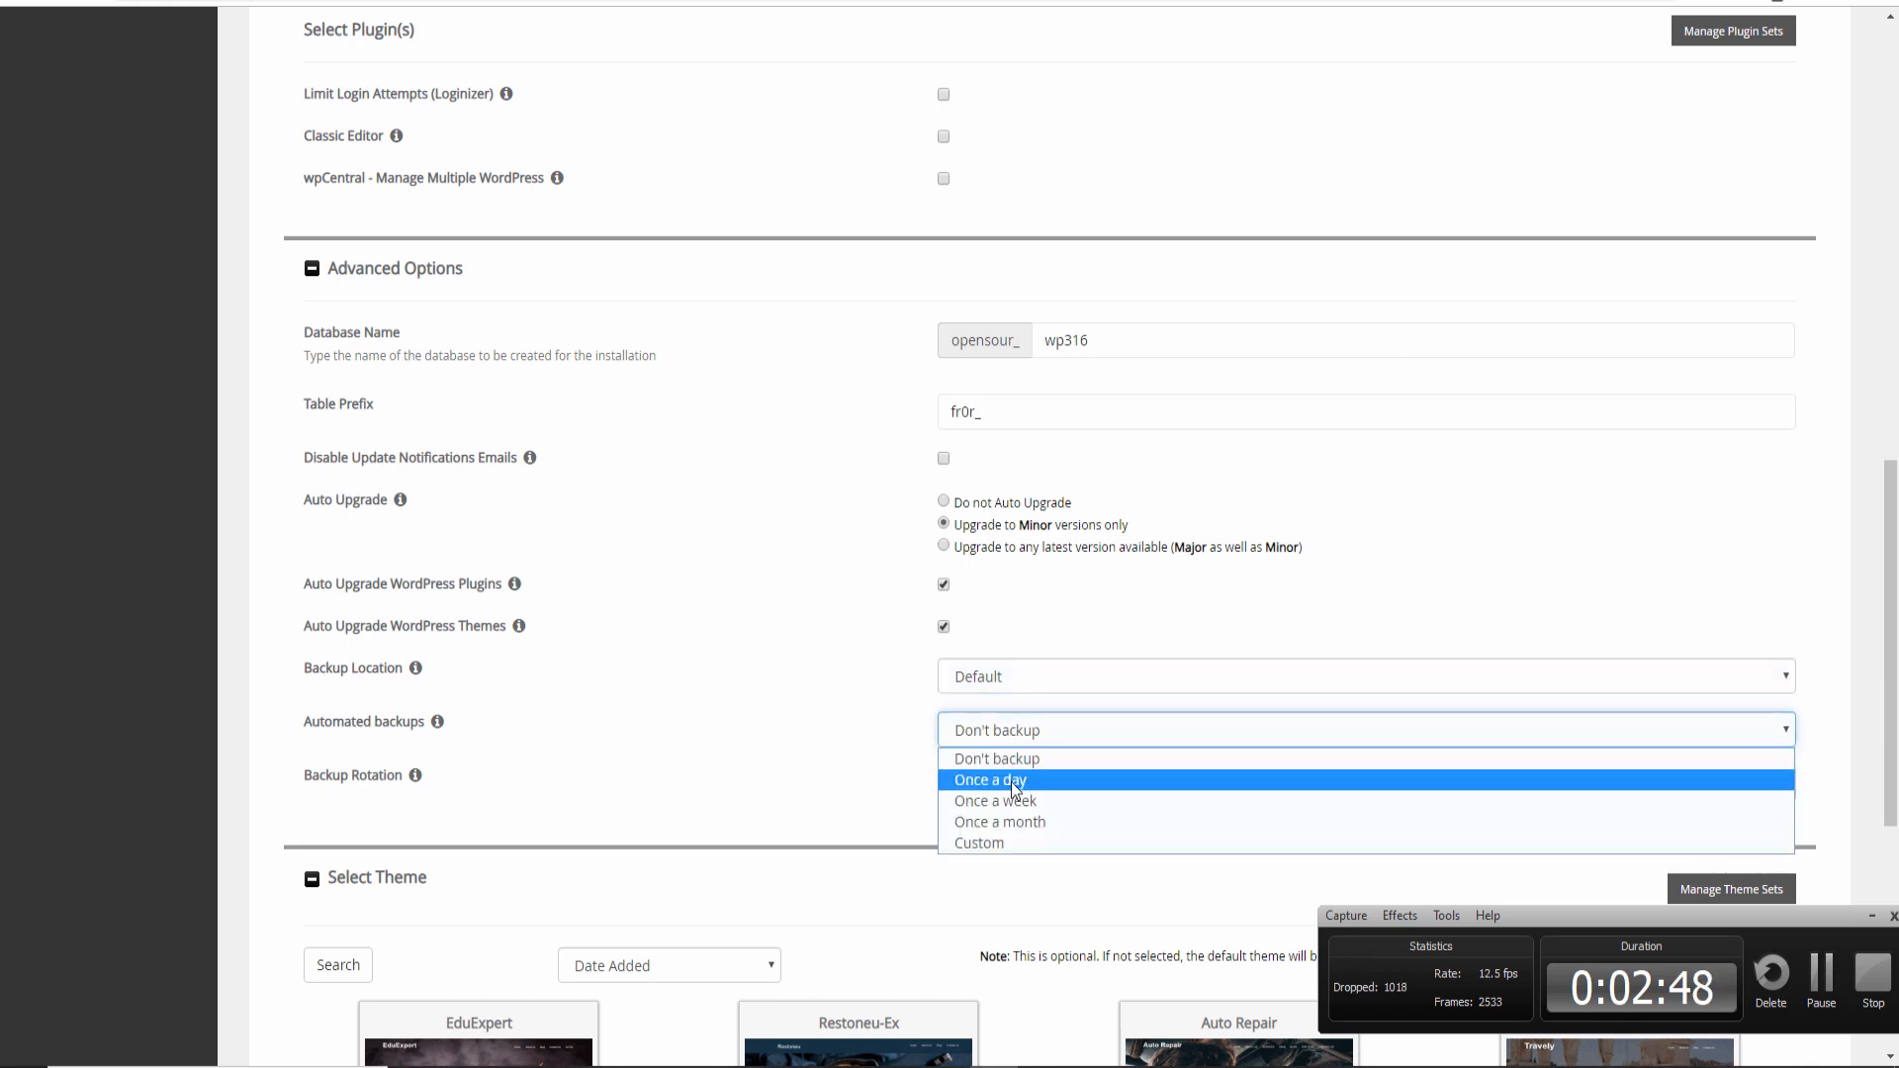
click(1011, 781)
click(1019, 732)
click(1014, 799)
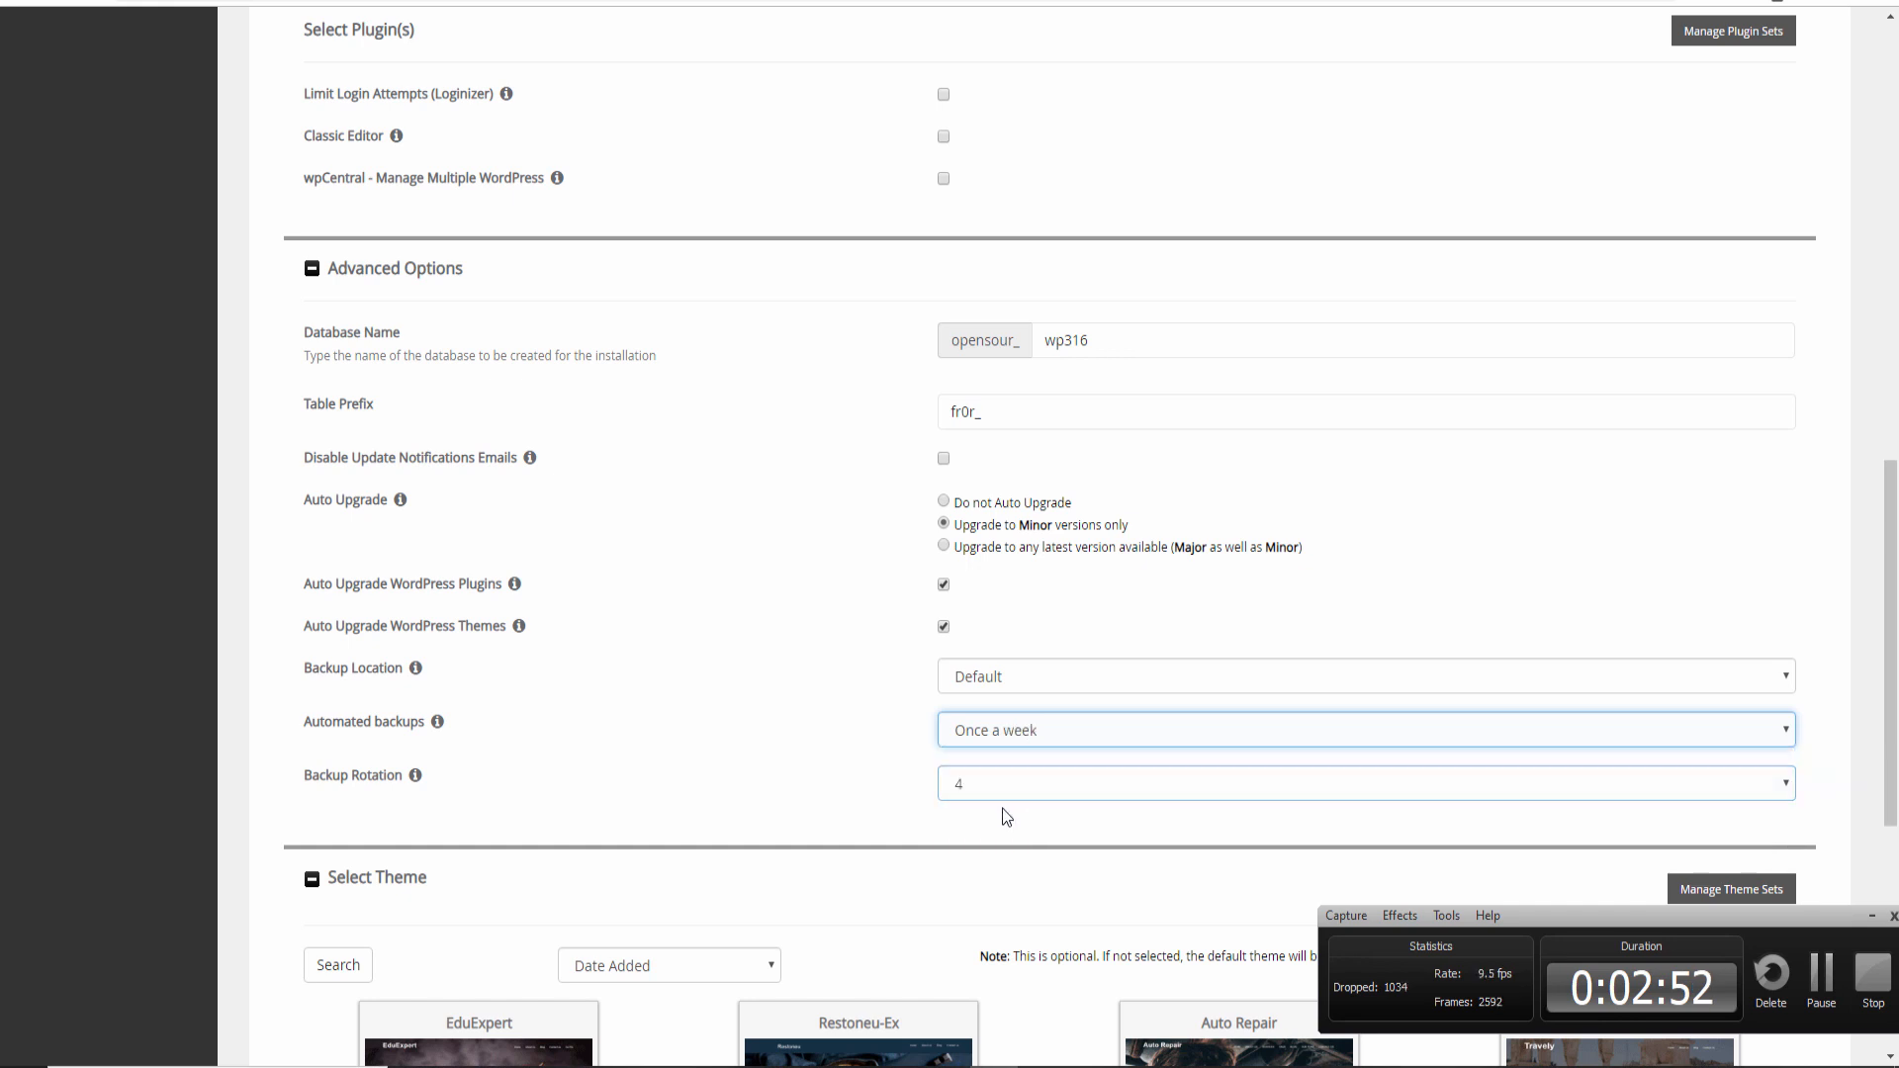
click(999, 792)
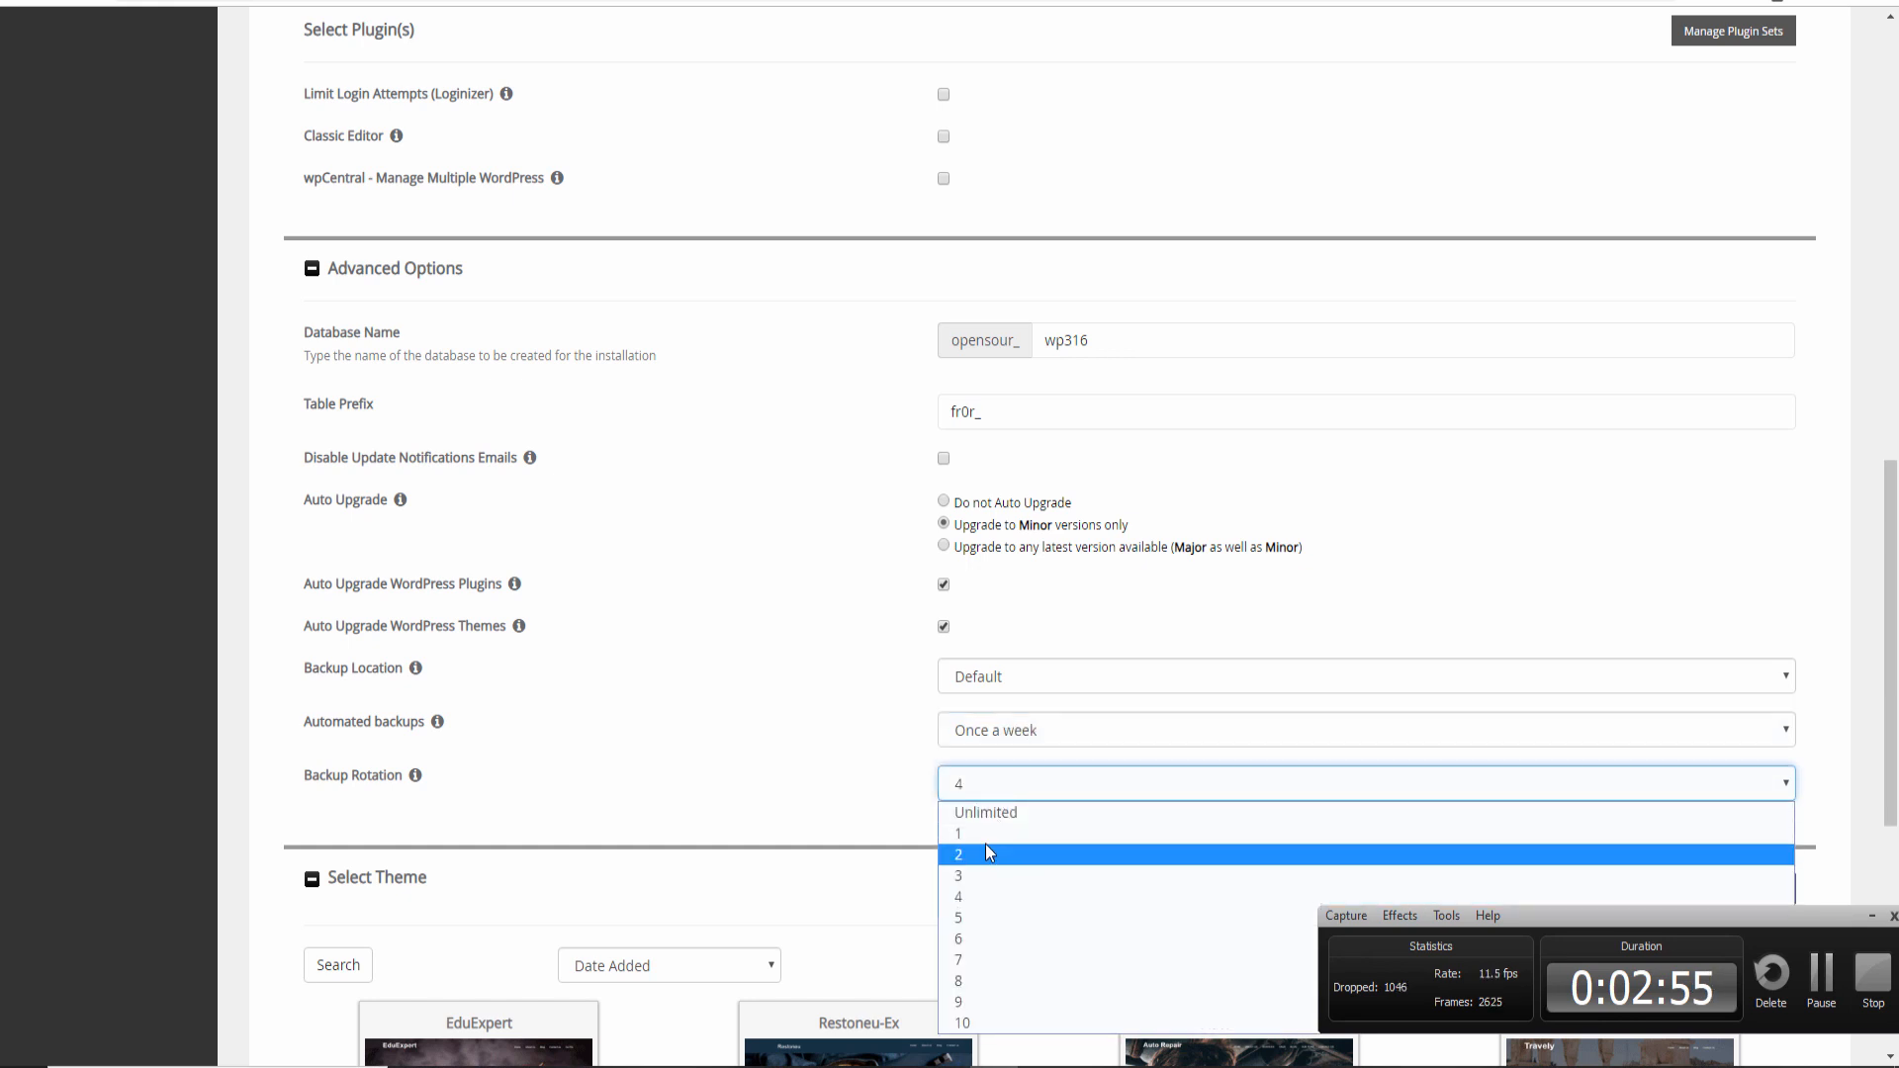
click(986, 836)
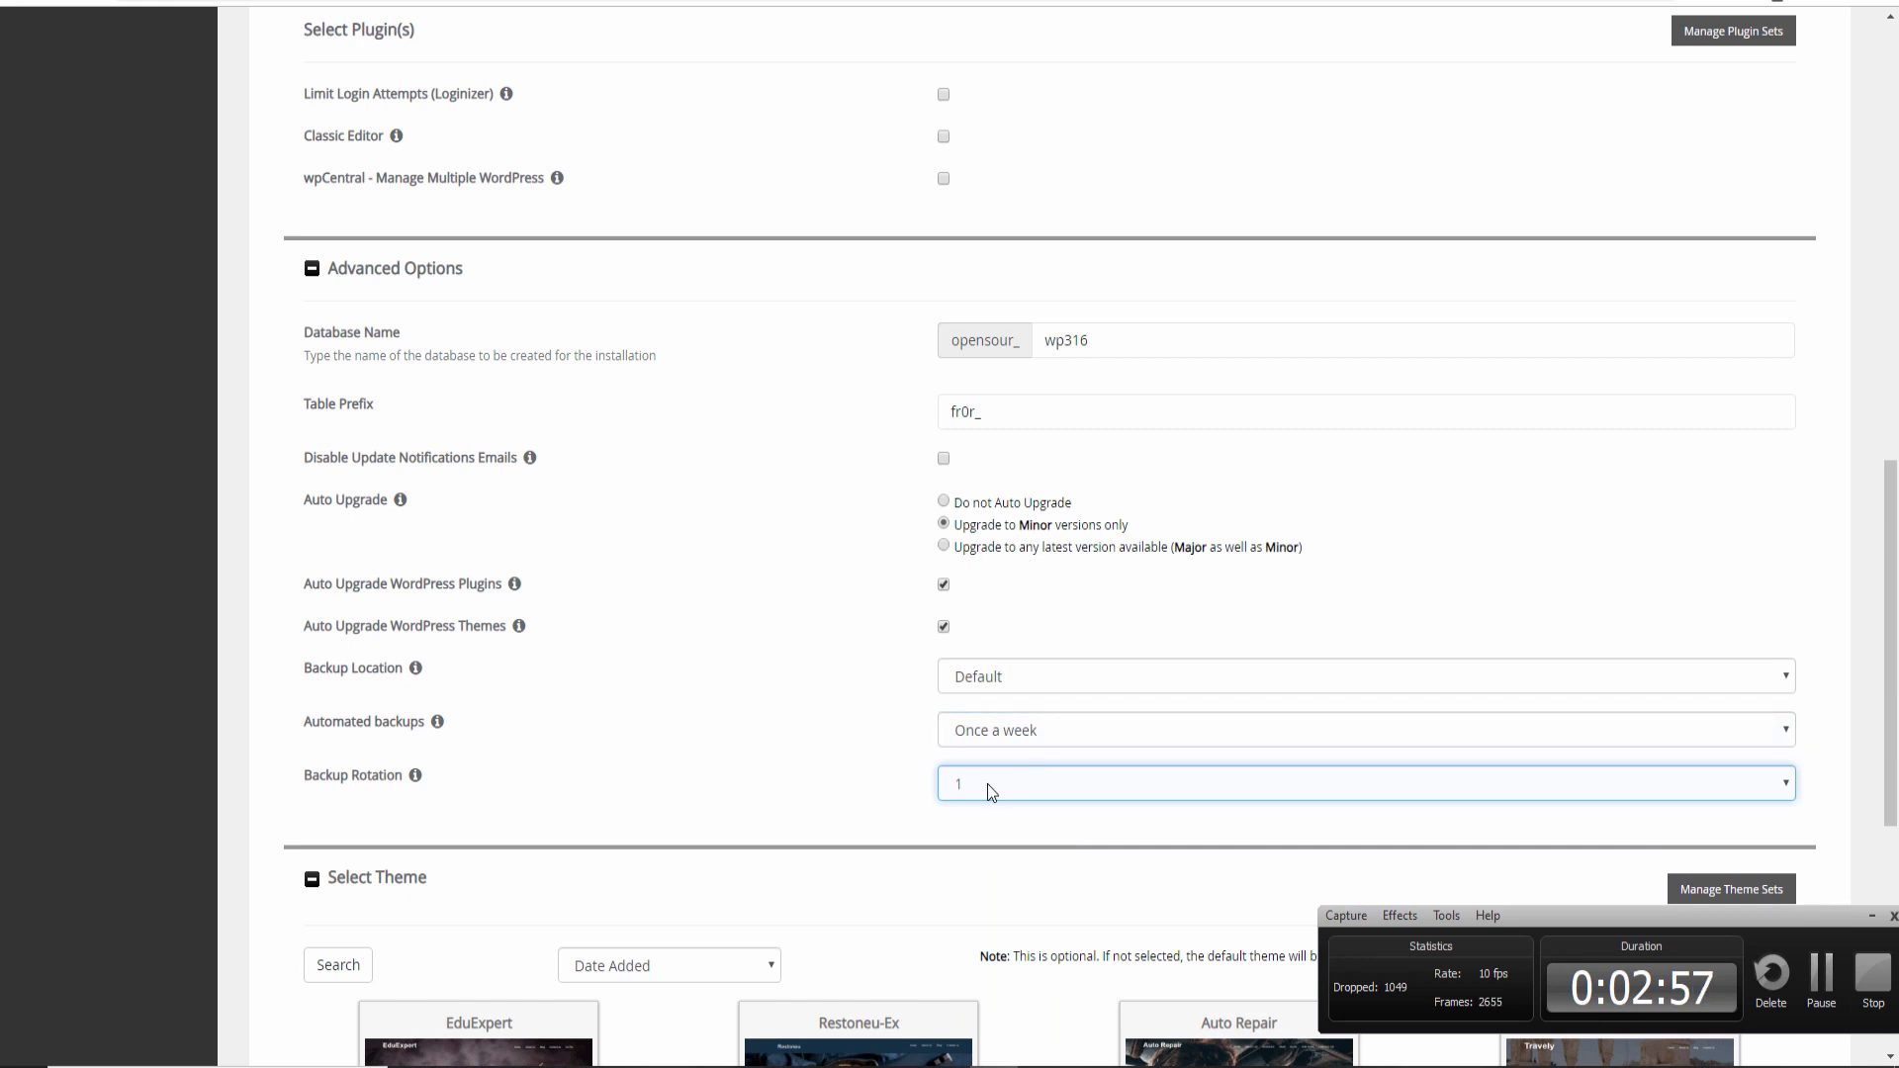
Review the remaining installation options and start the WordPress installation without selecting a theme or entering an email for the details
scroll(989, 786, down, 2)
scroll(987, 783, down, 4)
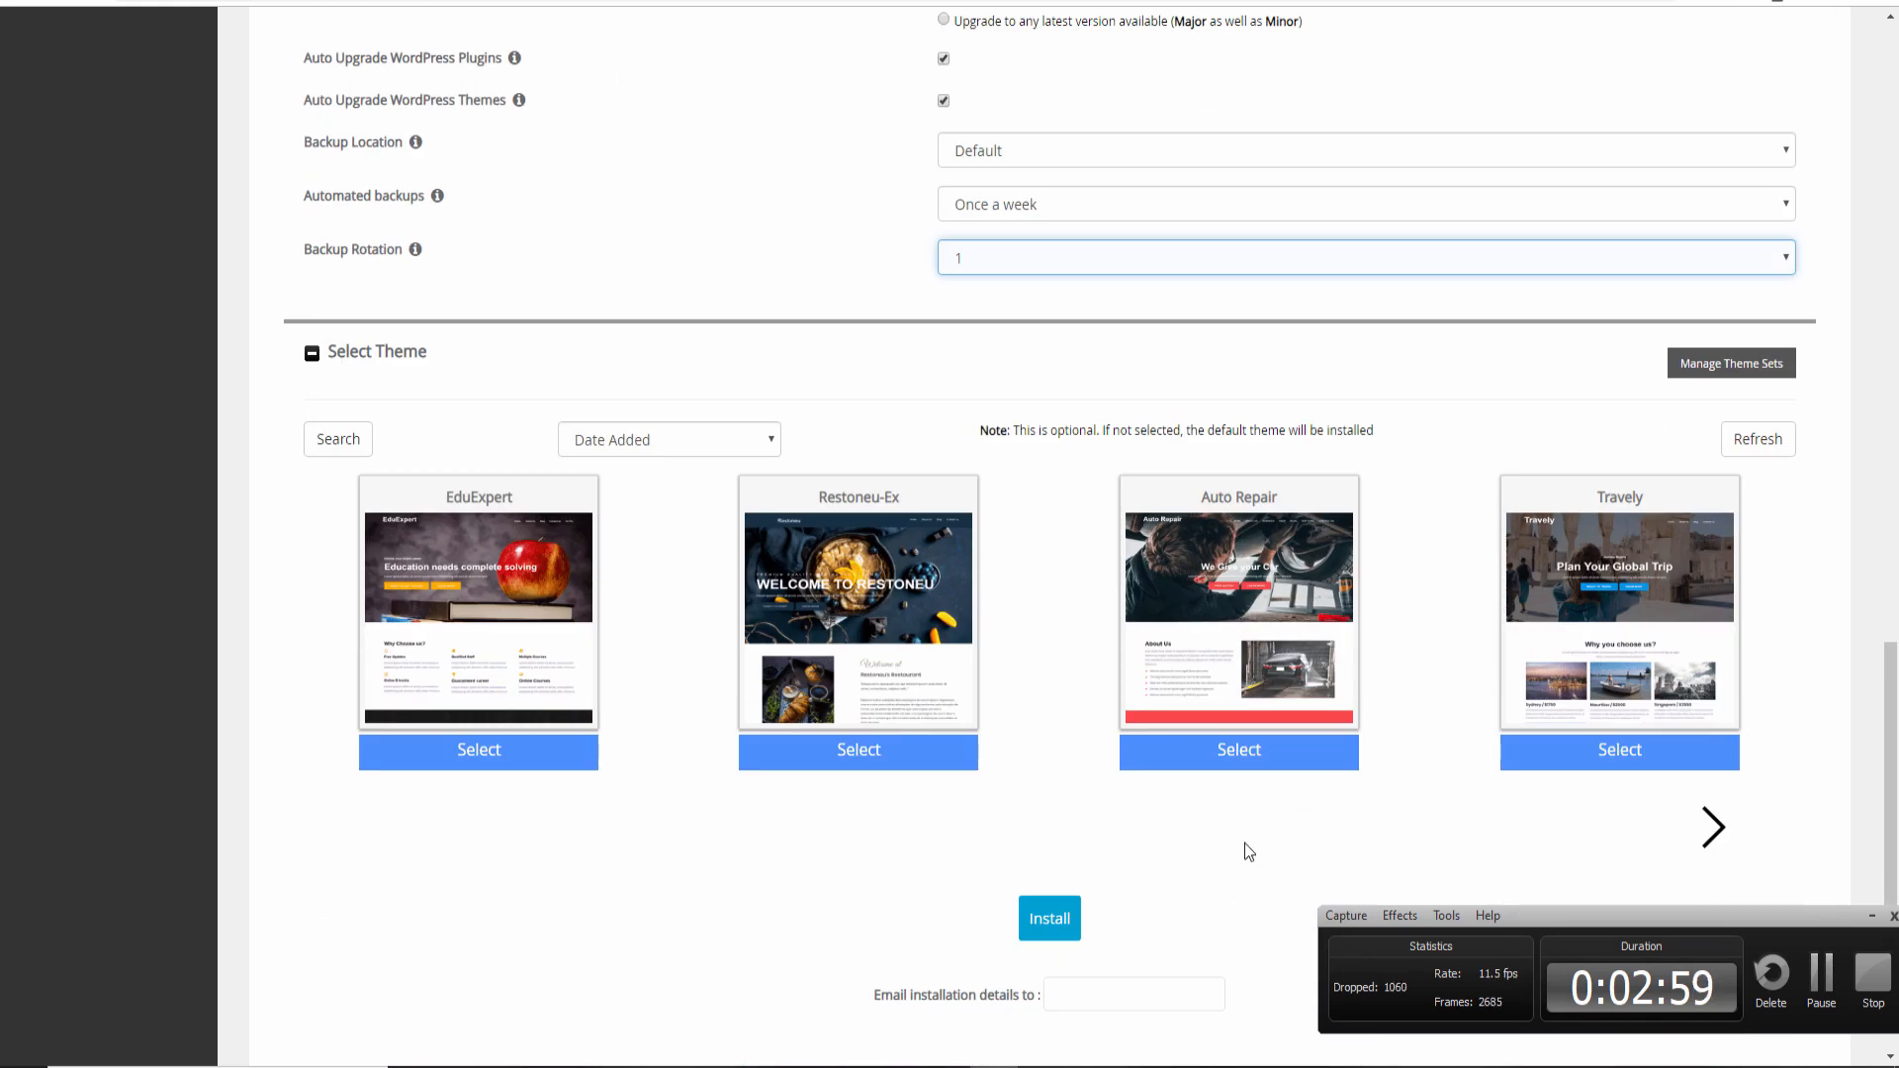
drag(1635, 918, 1583, 920)
click(1820, 918)
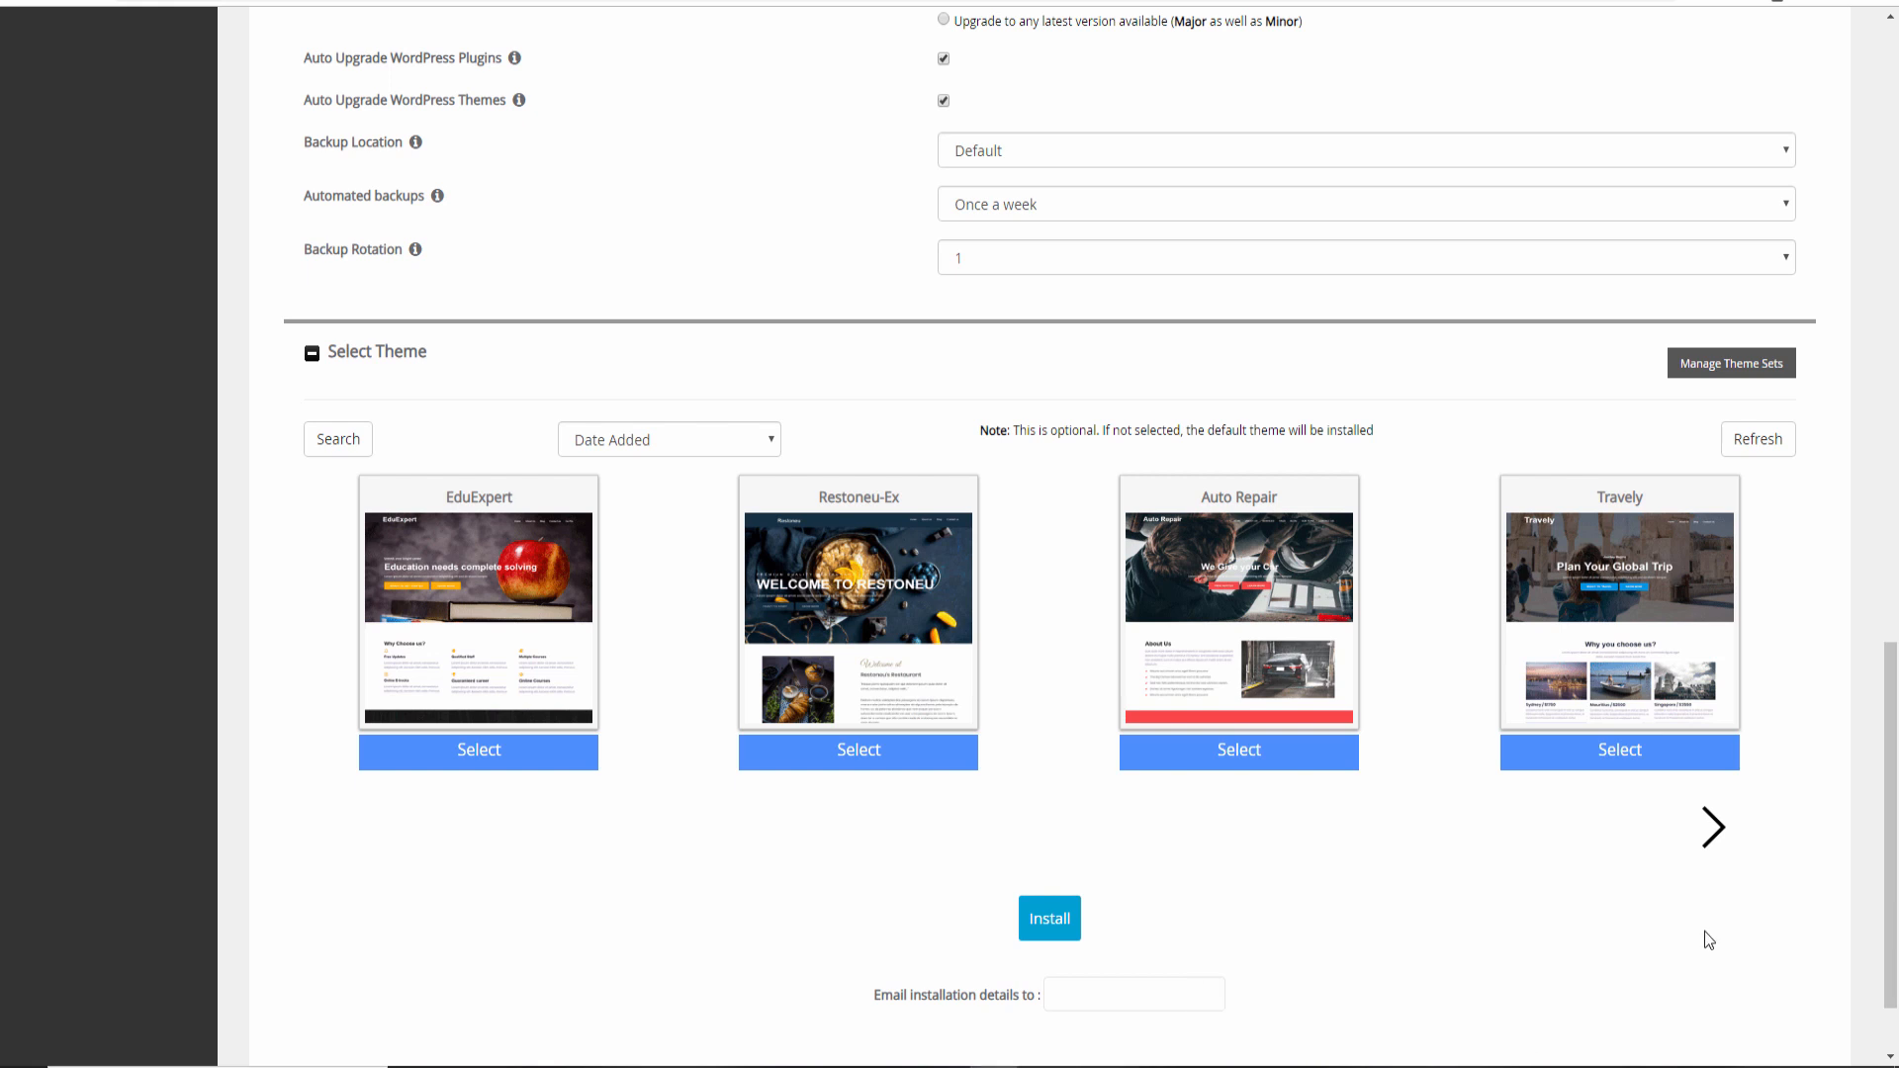
scroll(1387, 932, up, 6)
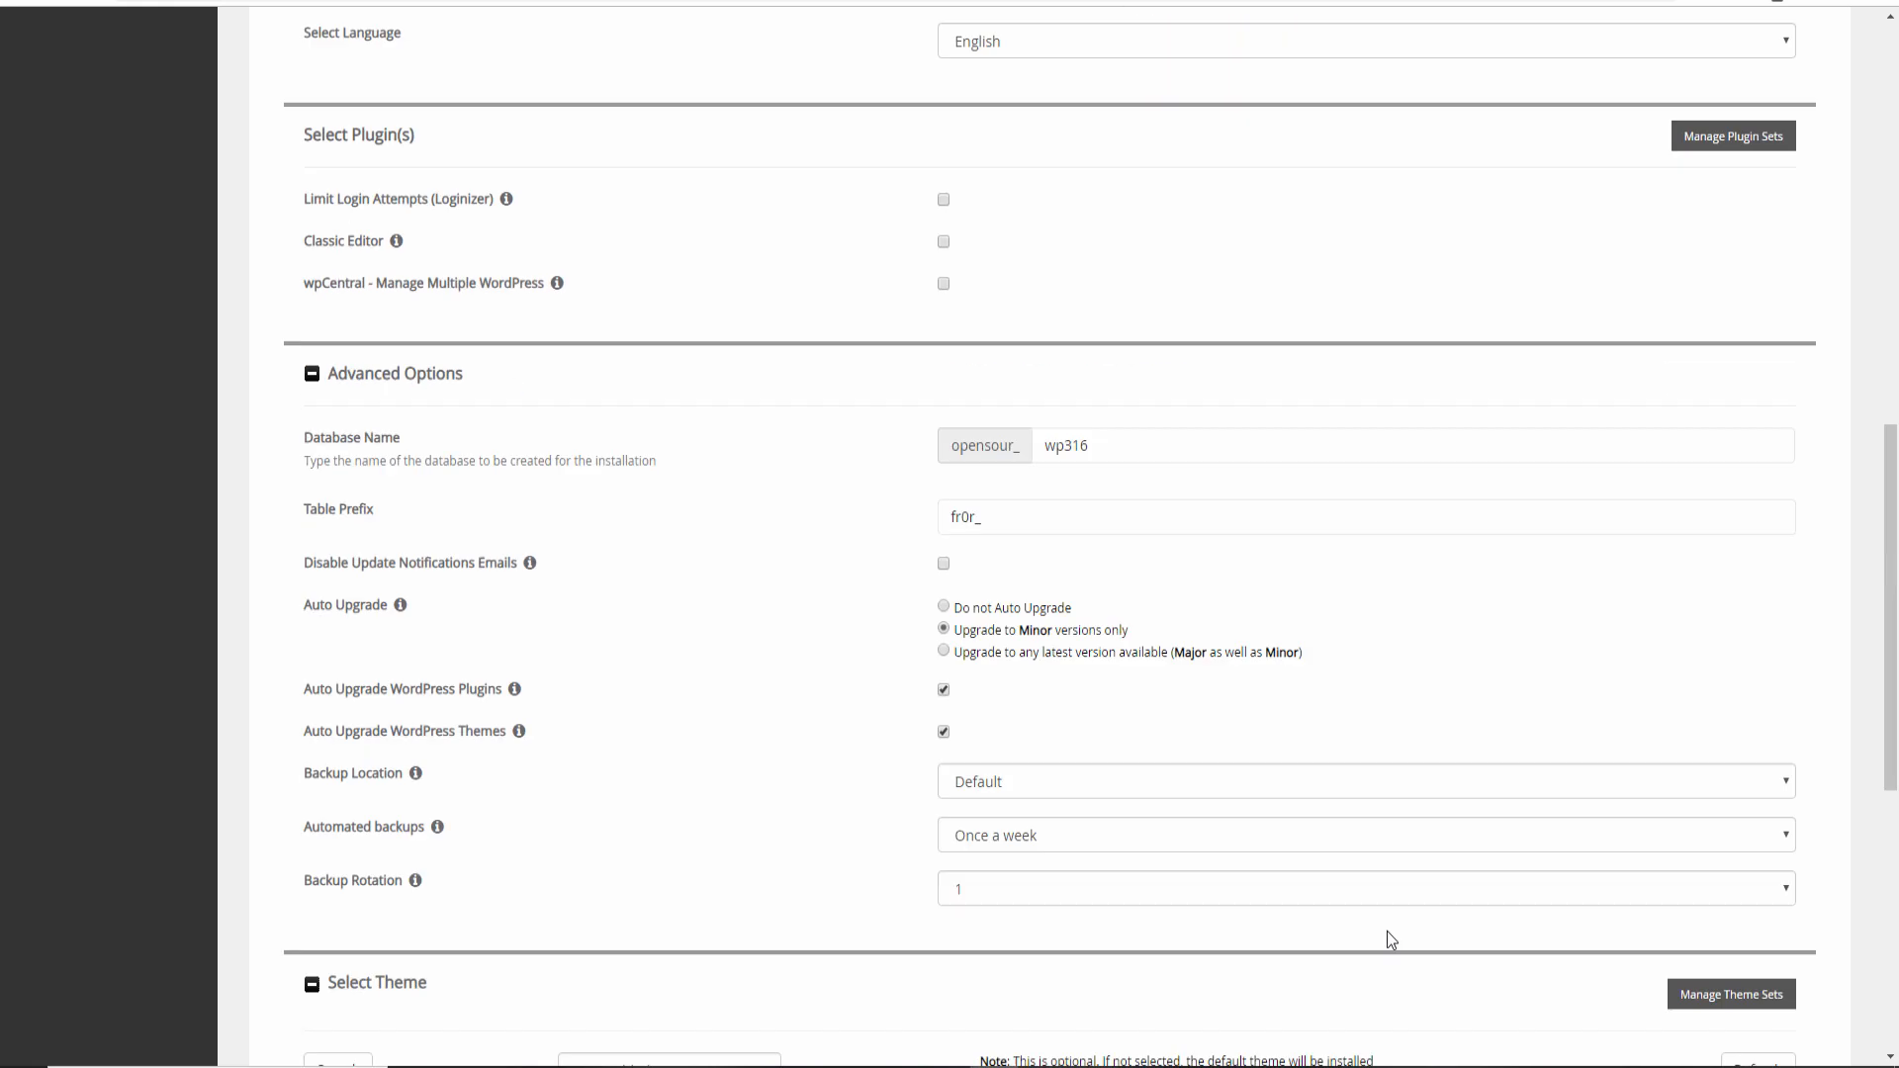
scroll(1386, 935, down, 7)
click(1163, 892)
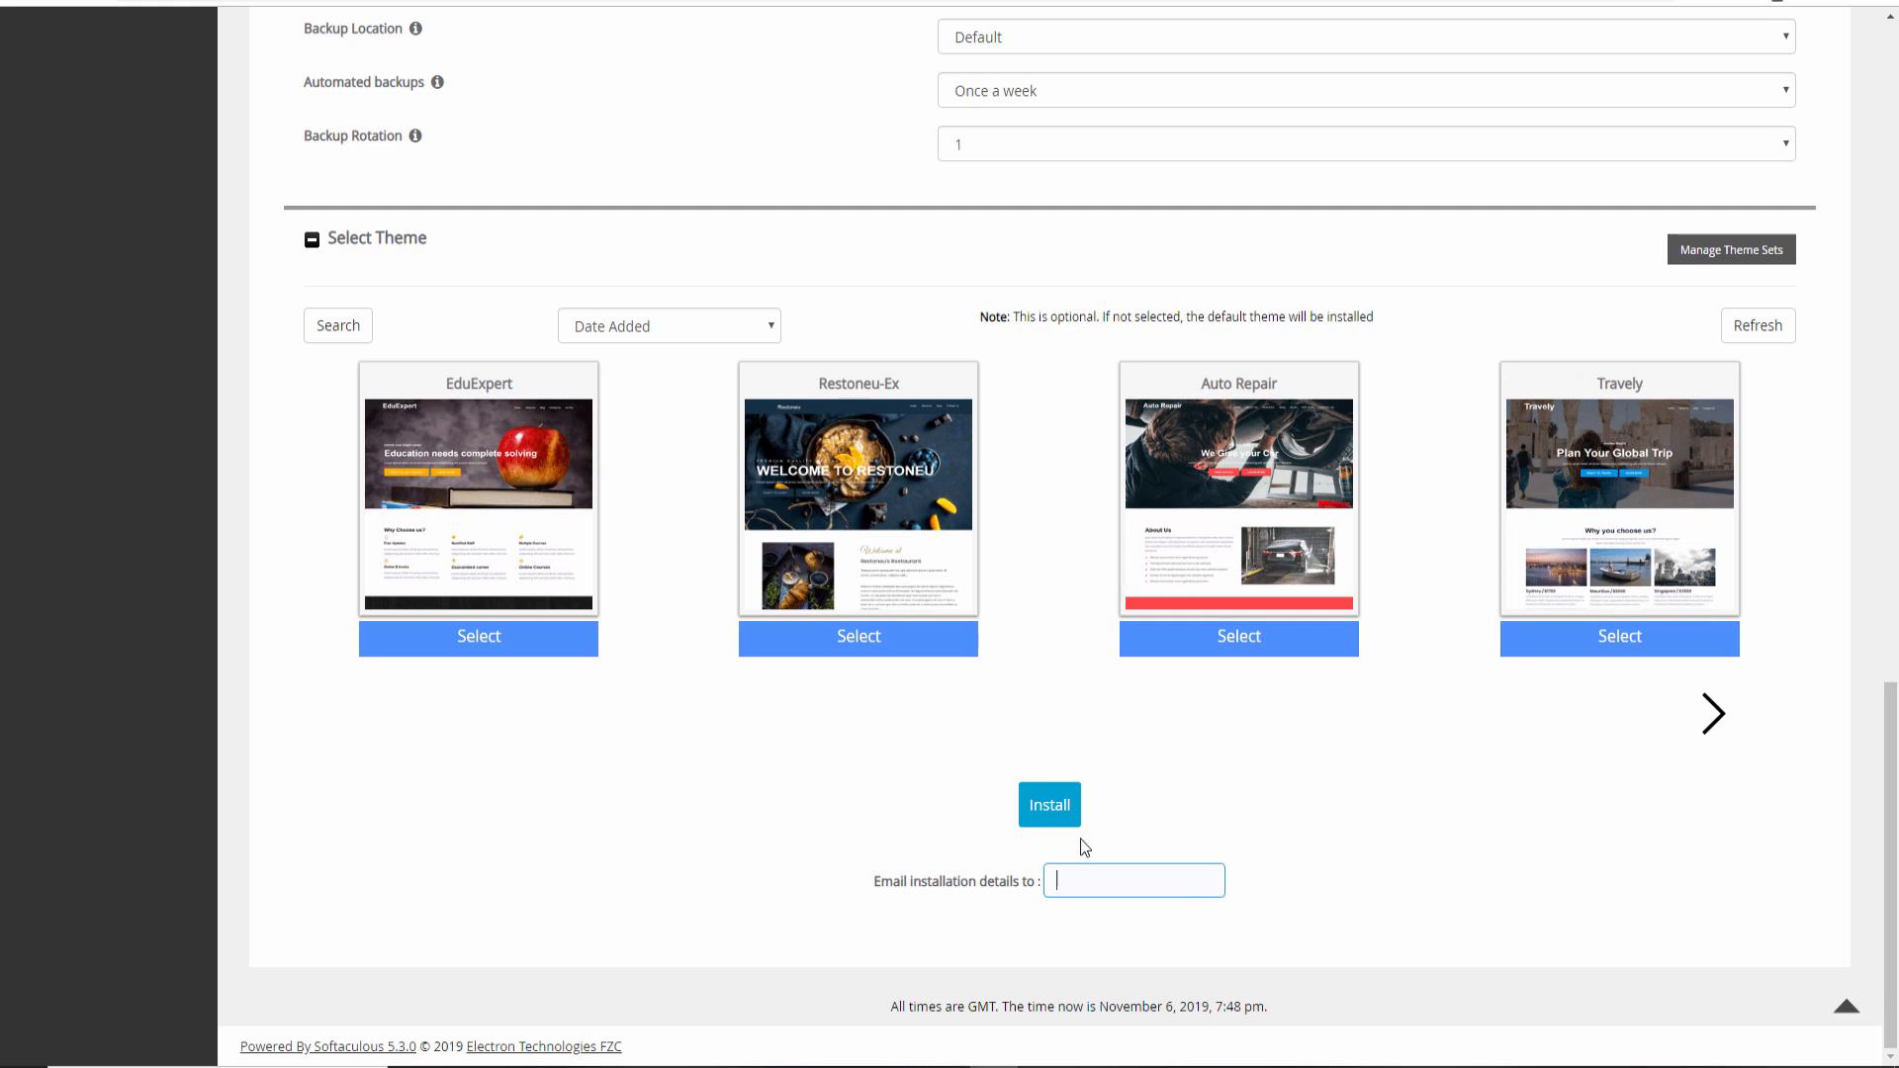
click(1030, 814)
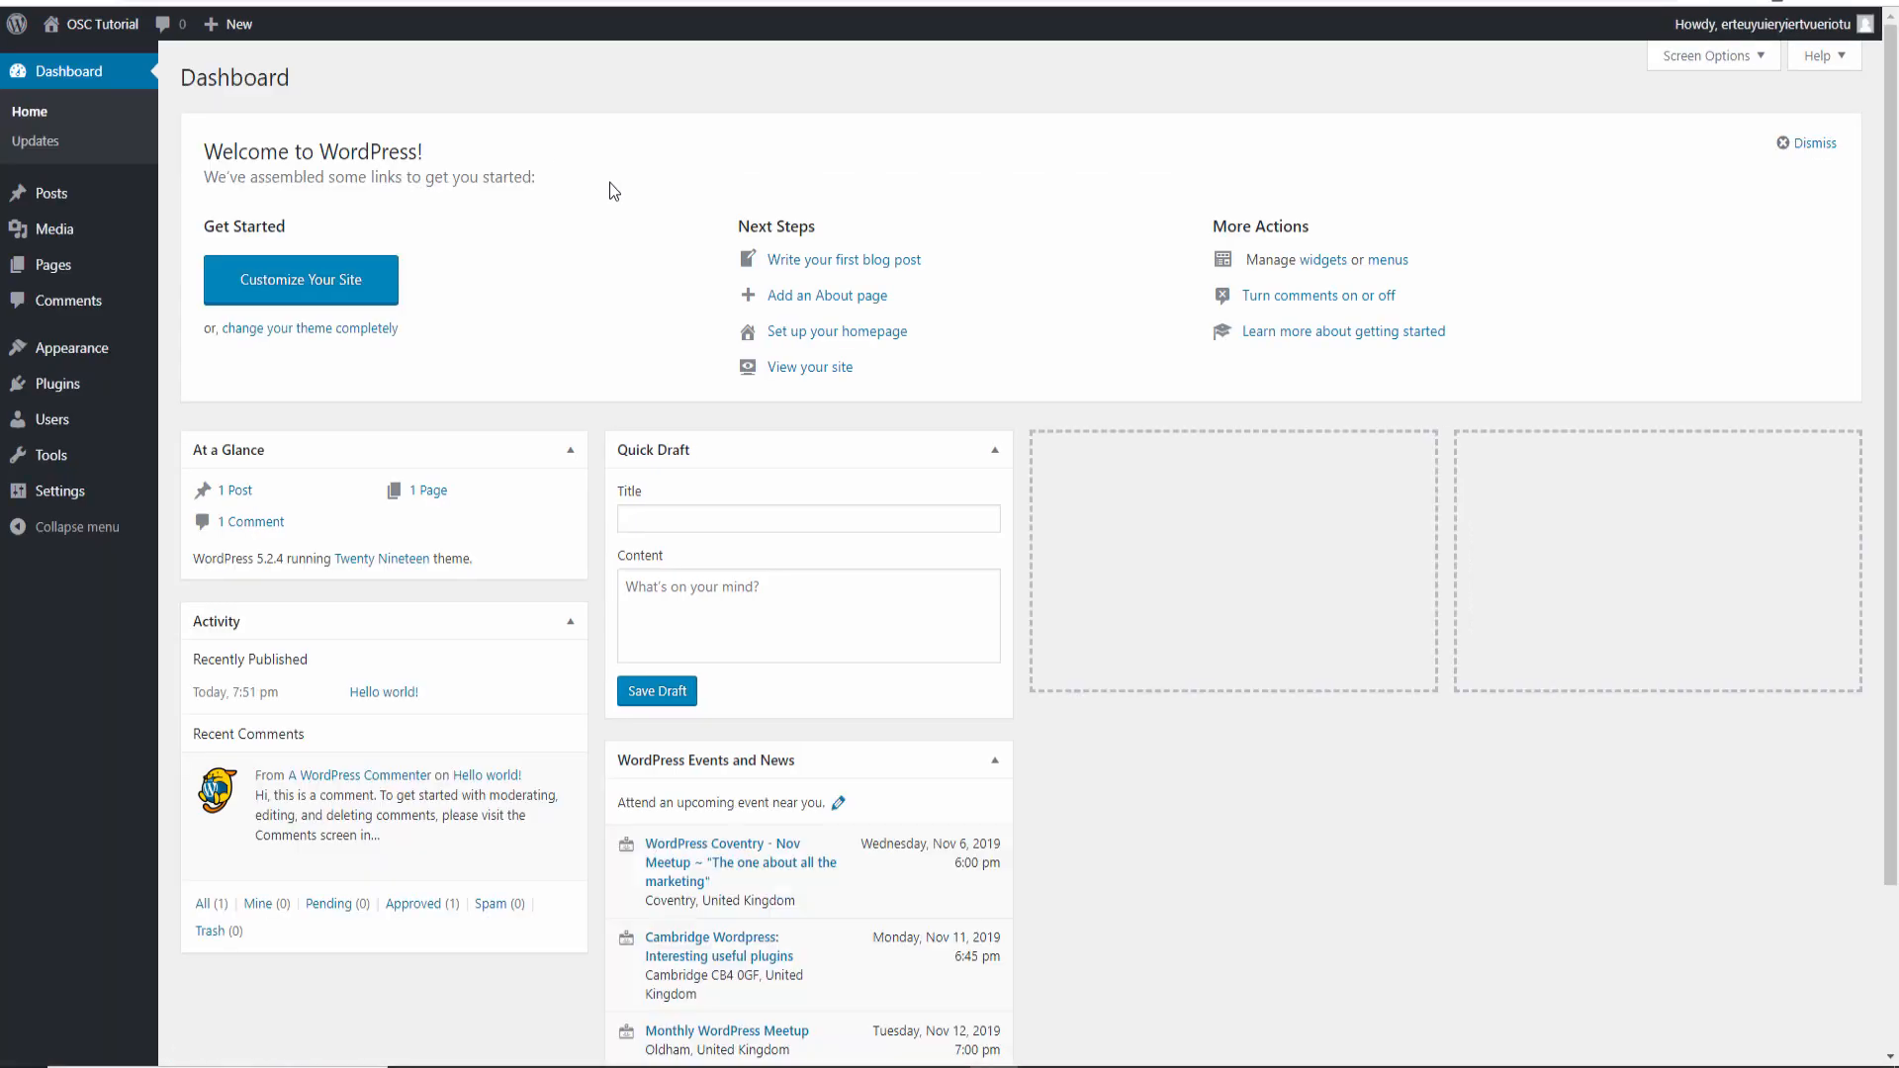
Delete the preinstalled Akismet Anti-Spam and Hello Dolly plugins together from the new WordPress site
mouse_move(74, 351)
click(56, 387)
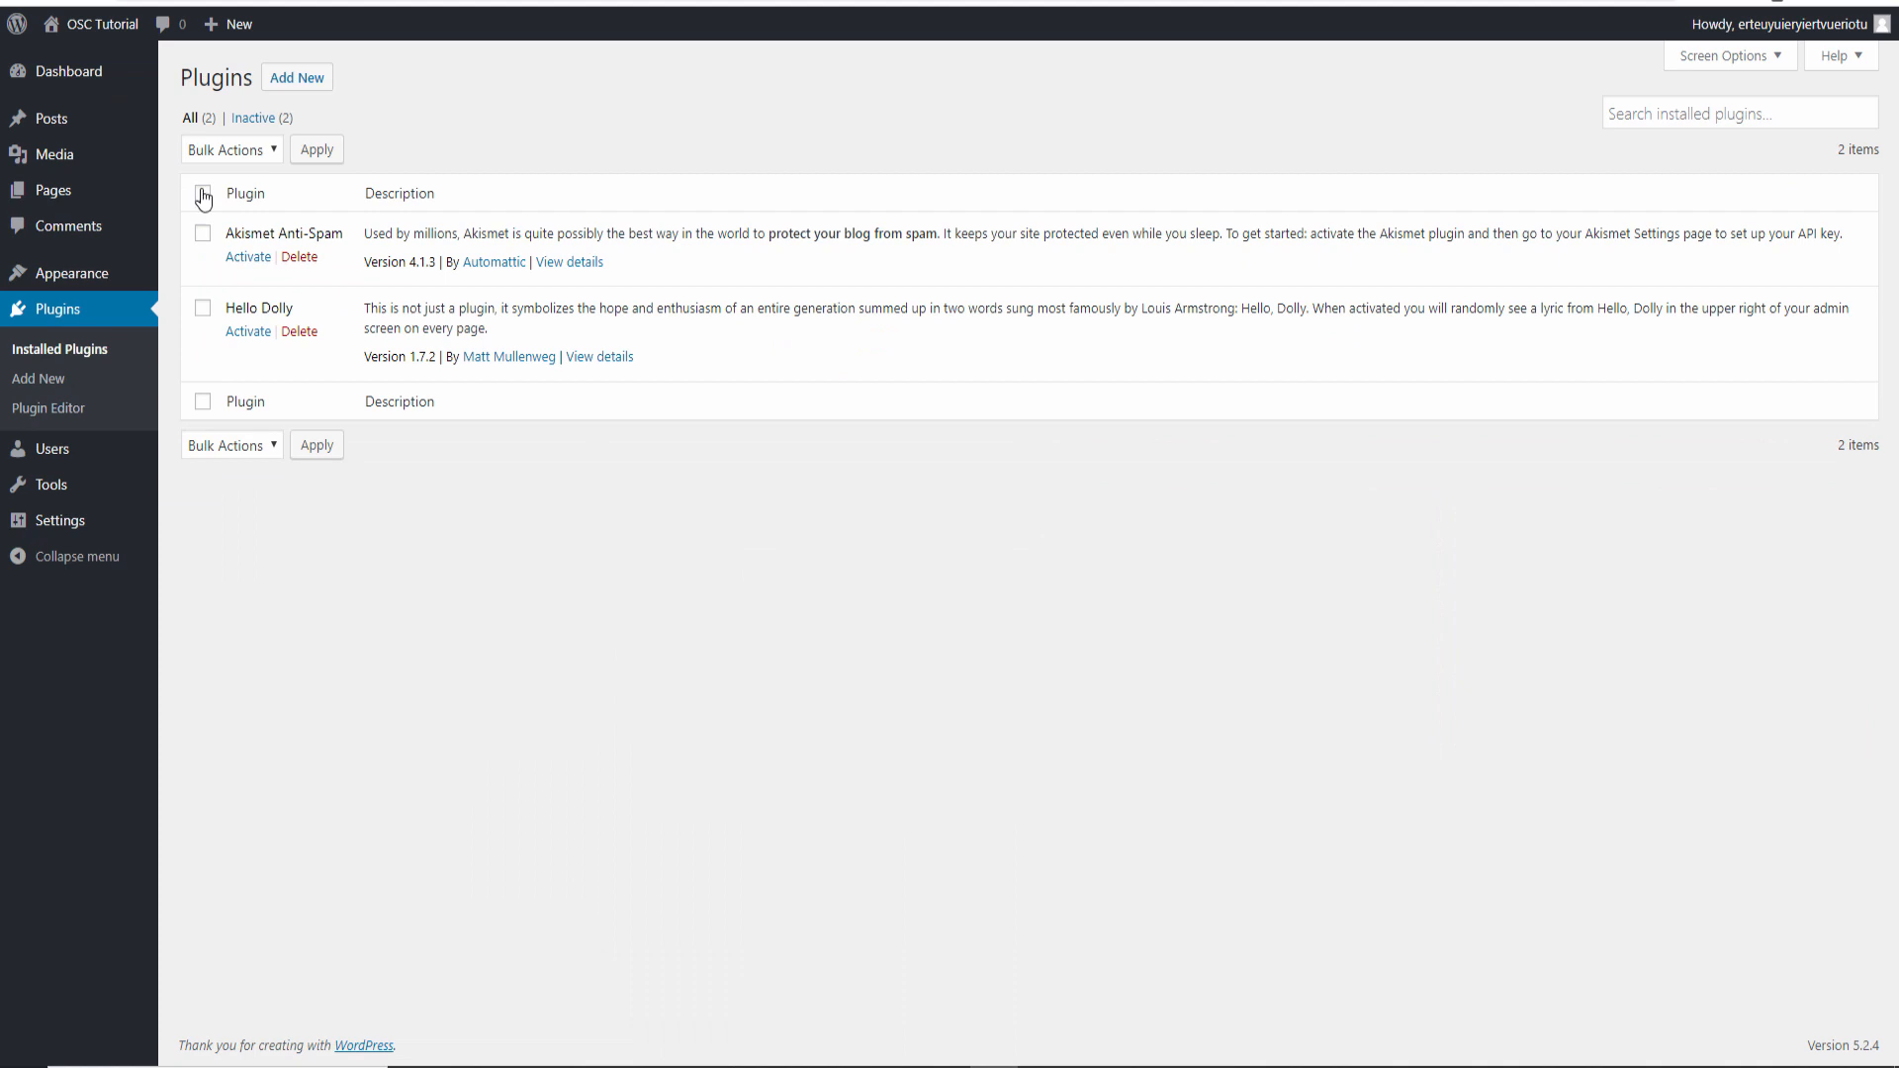
click(215, 160)
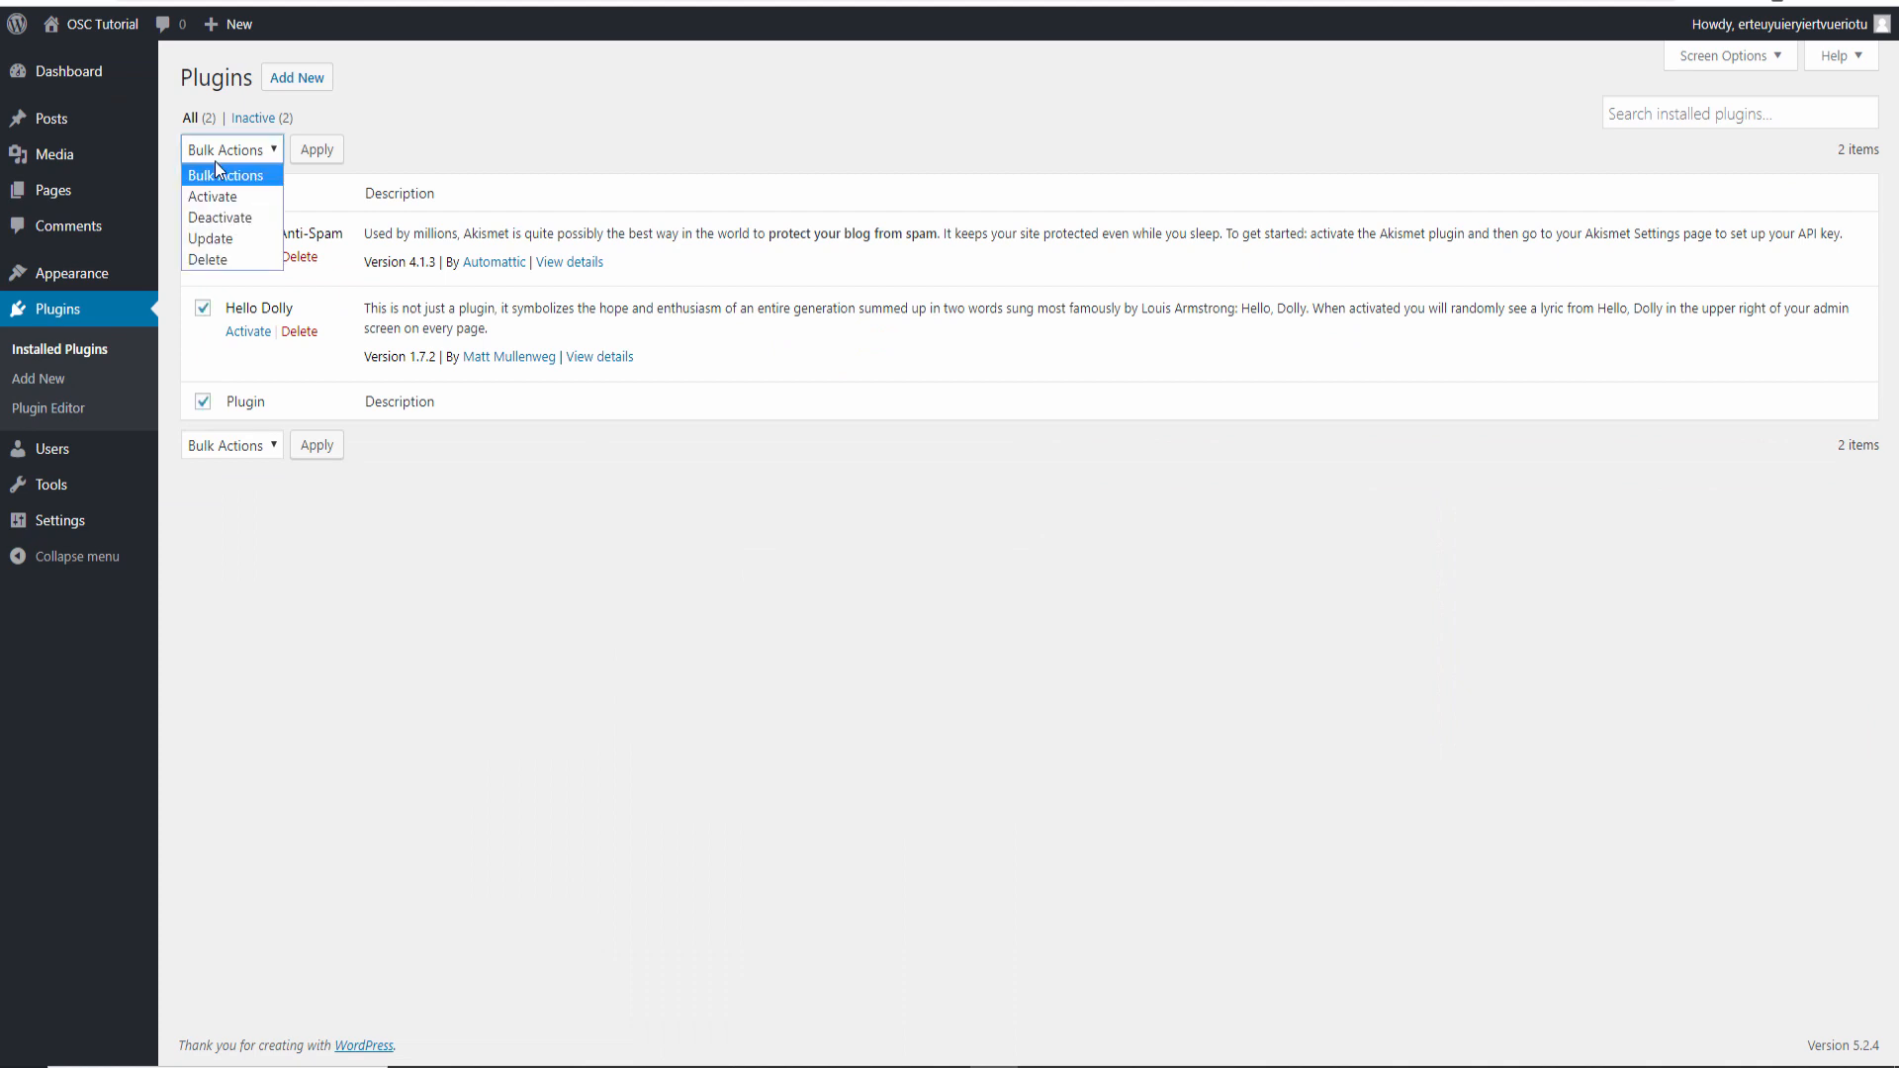
click(208, 259)
click(317, 150)
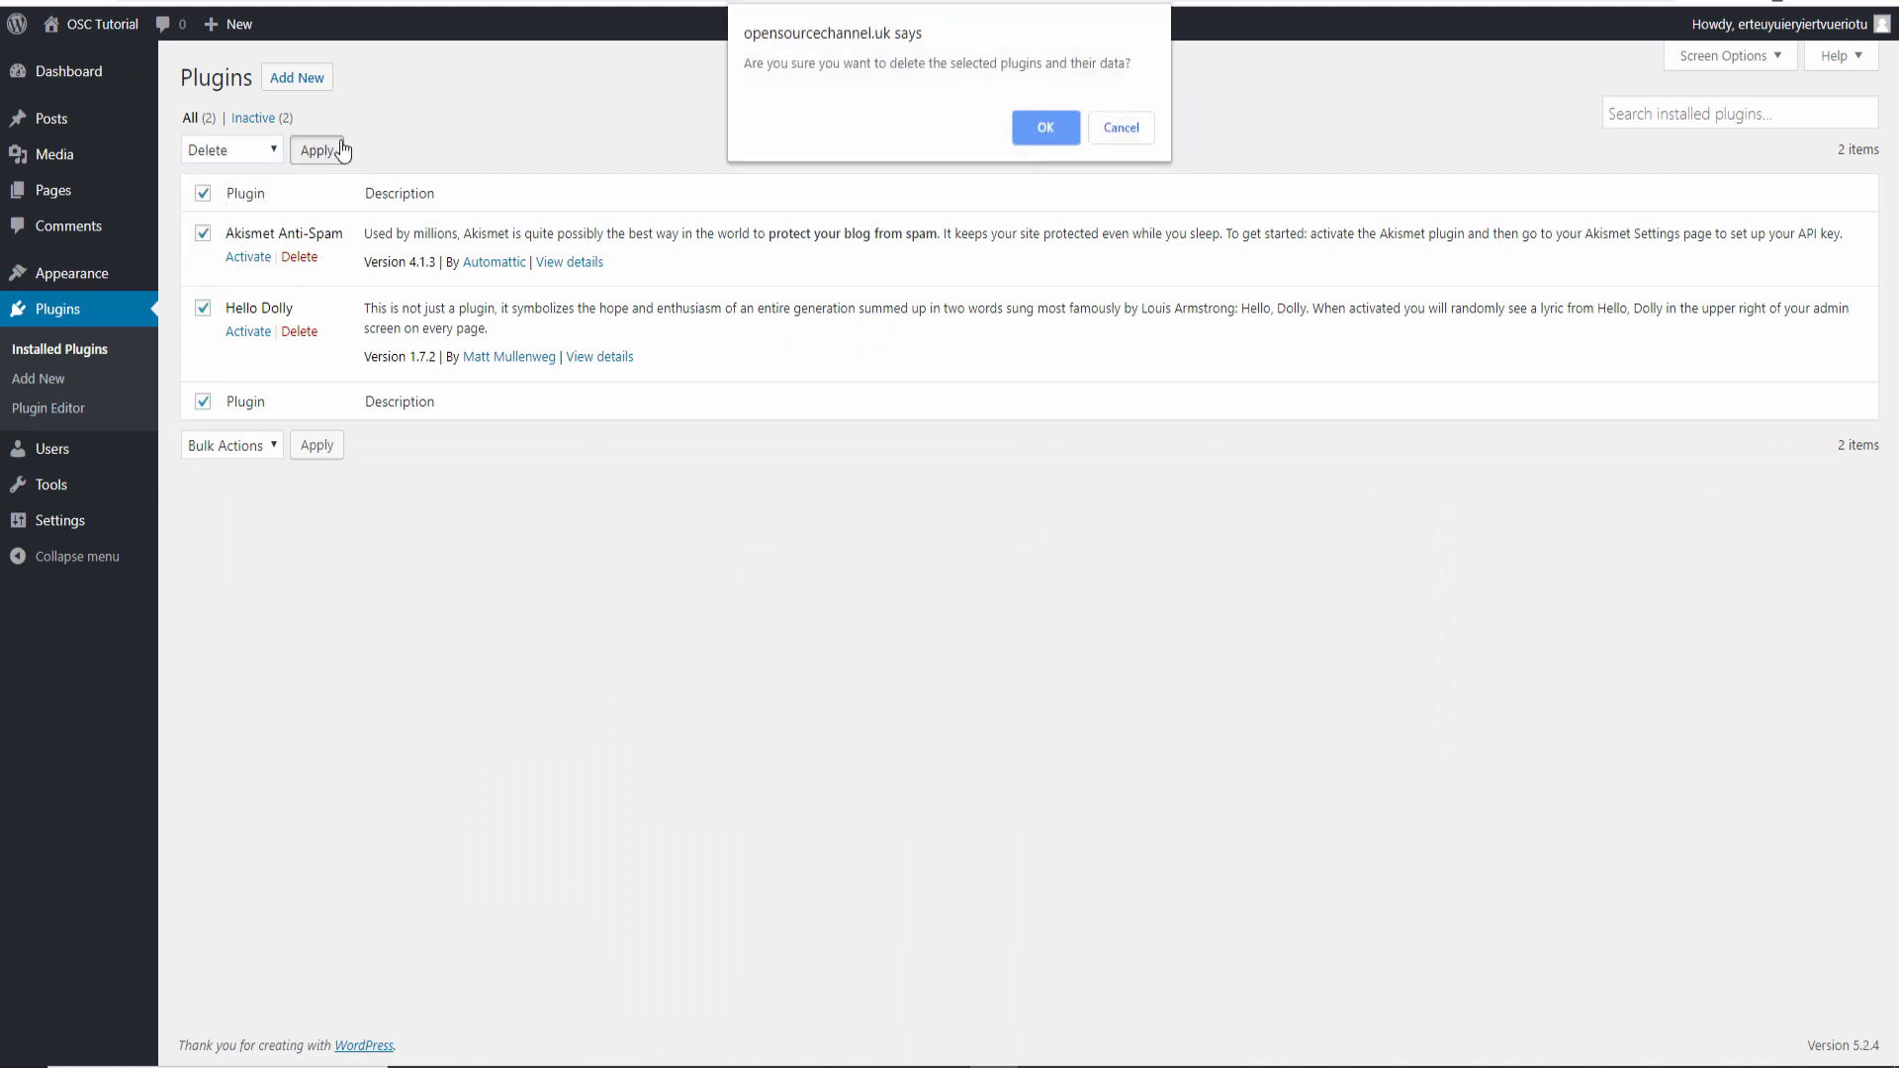
click(1035, 128)
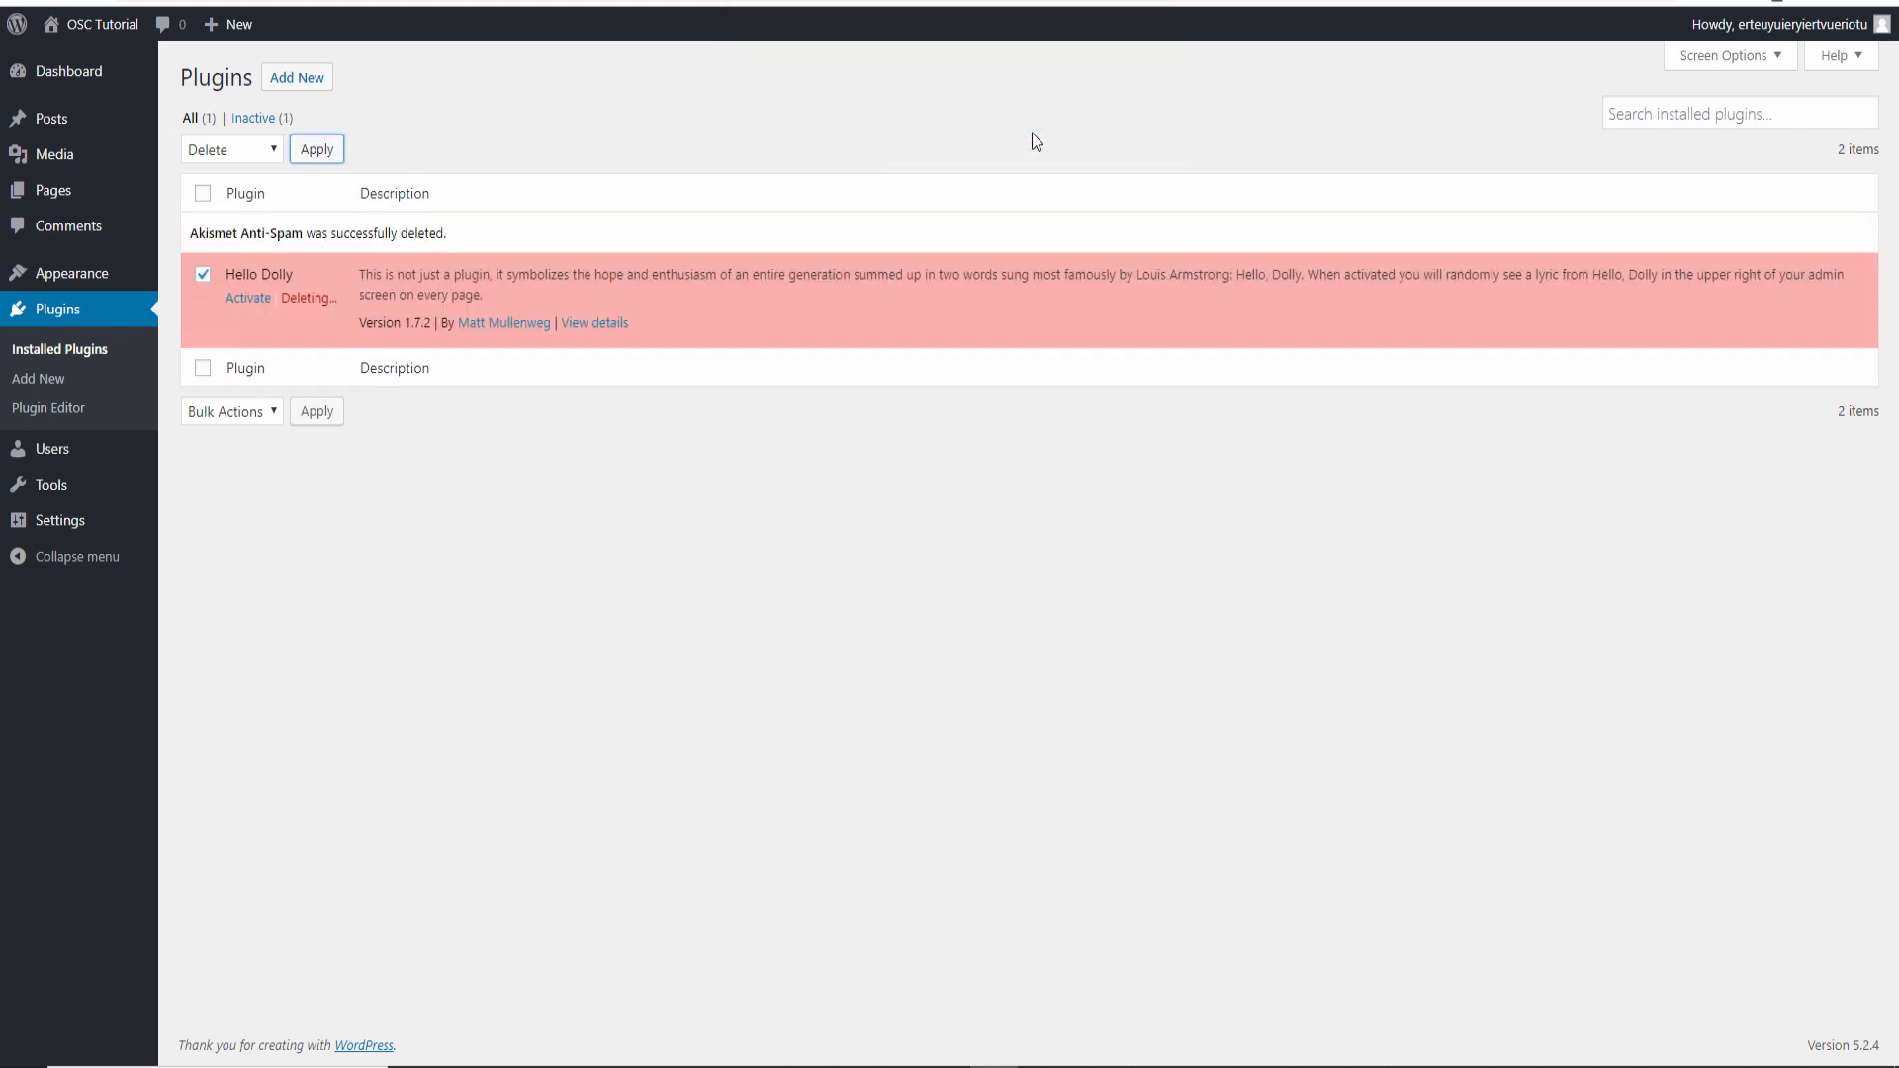
Find the Astra theme by searching for astra among the new themes, install it and activate it
click(89, 285)
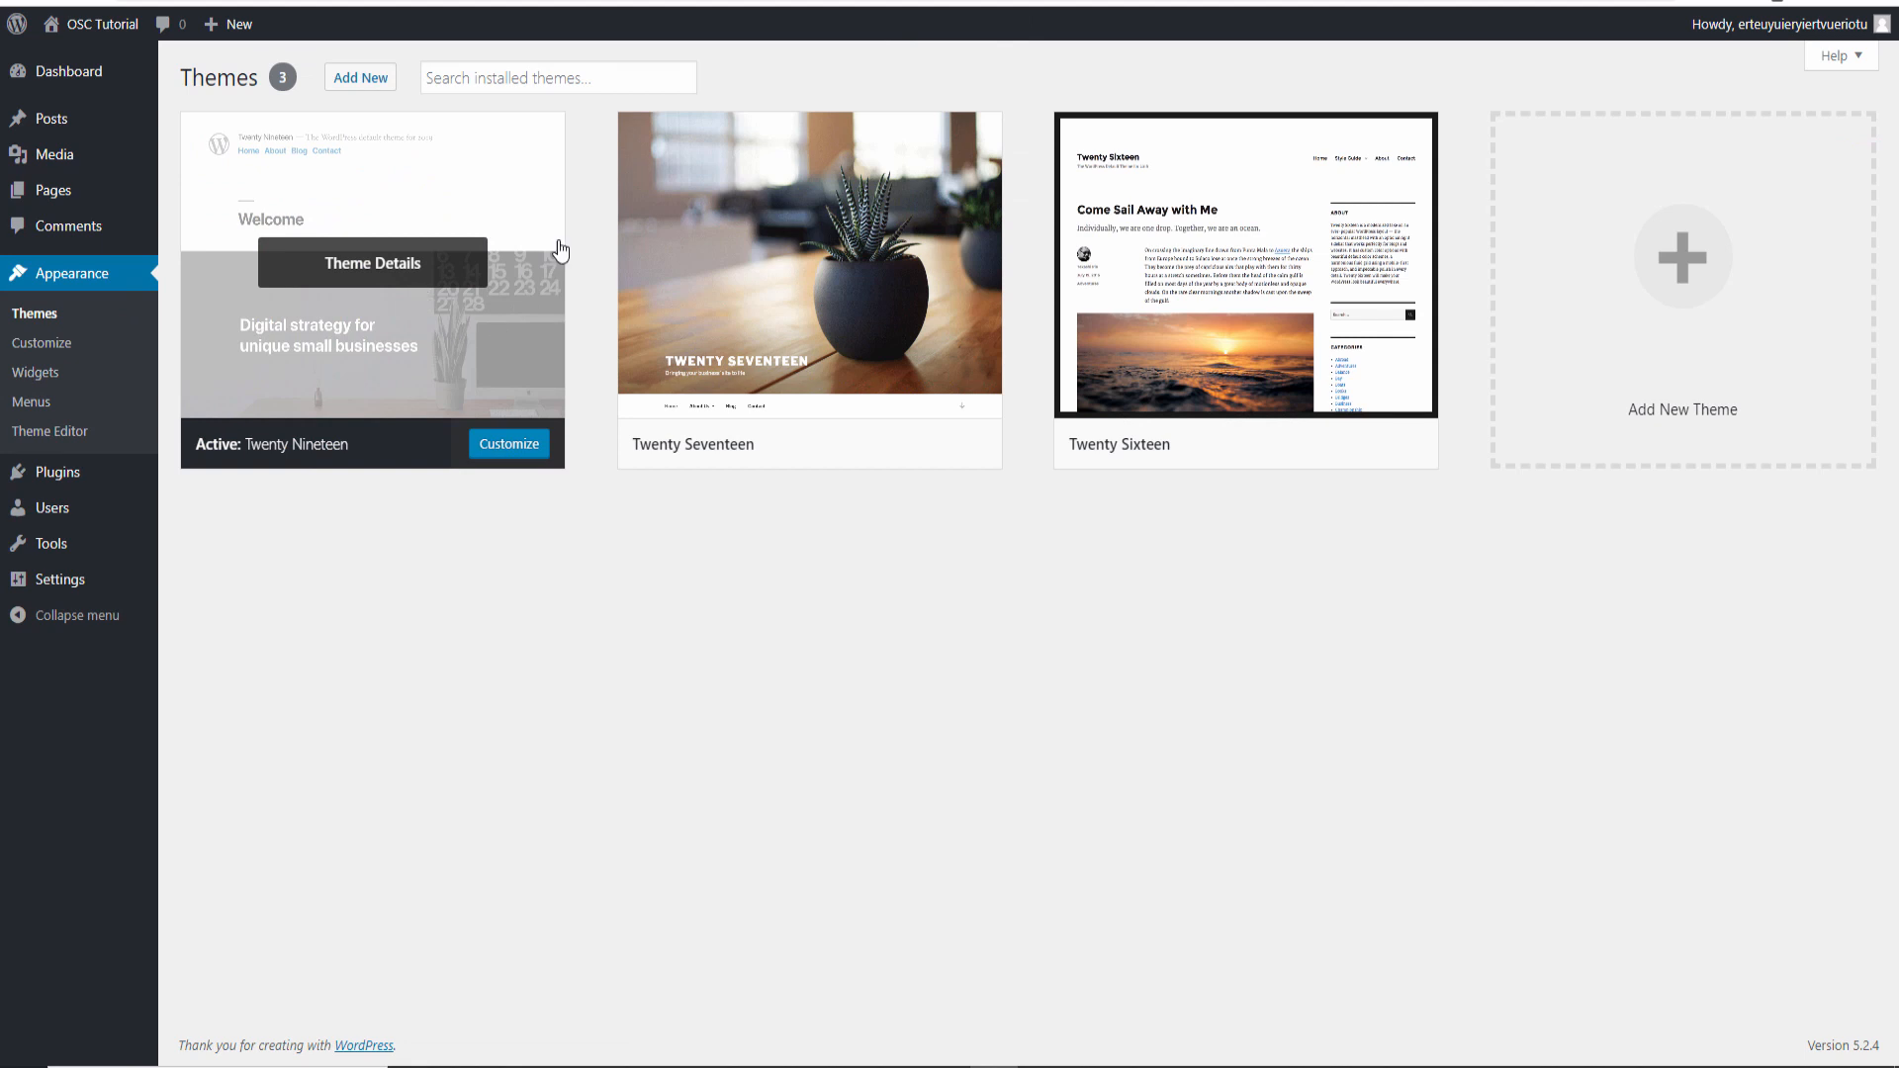
click(372, 79)
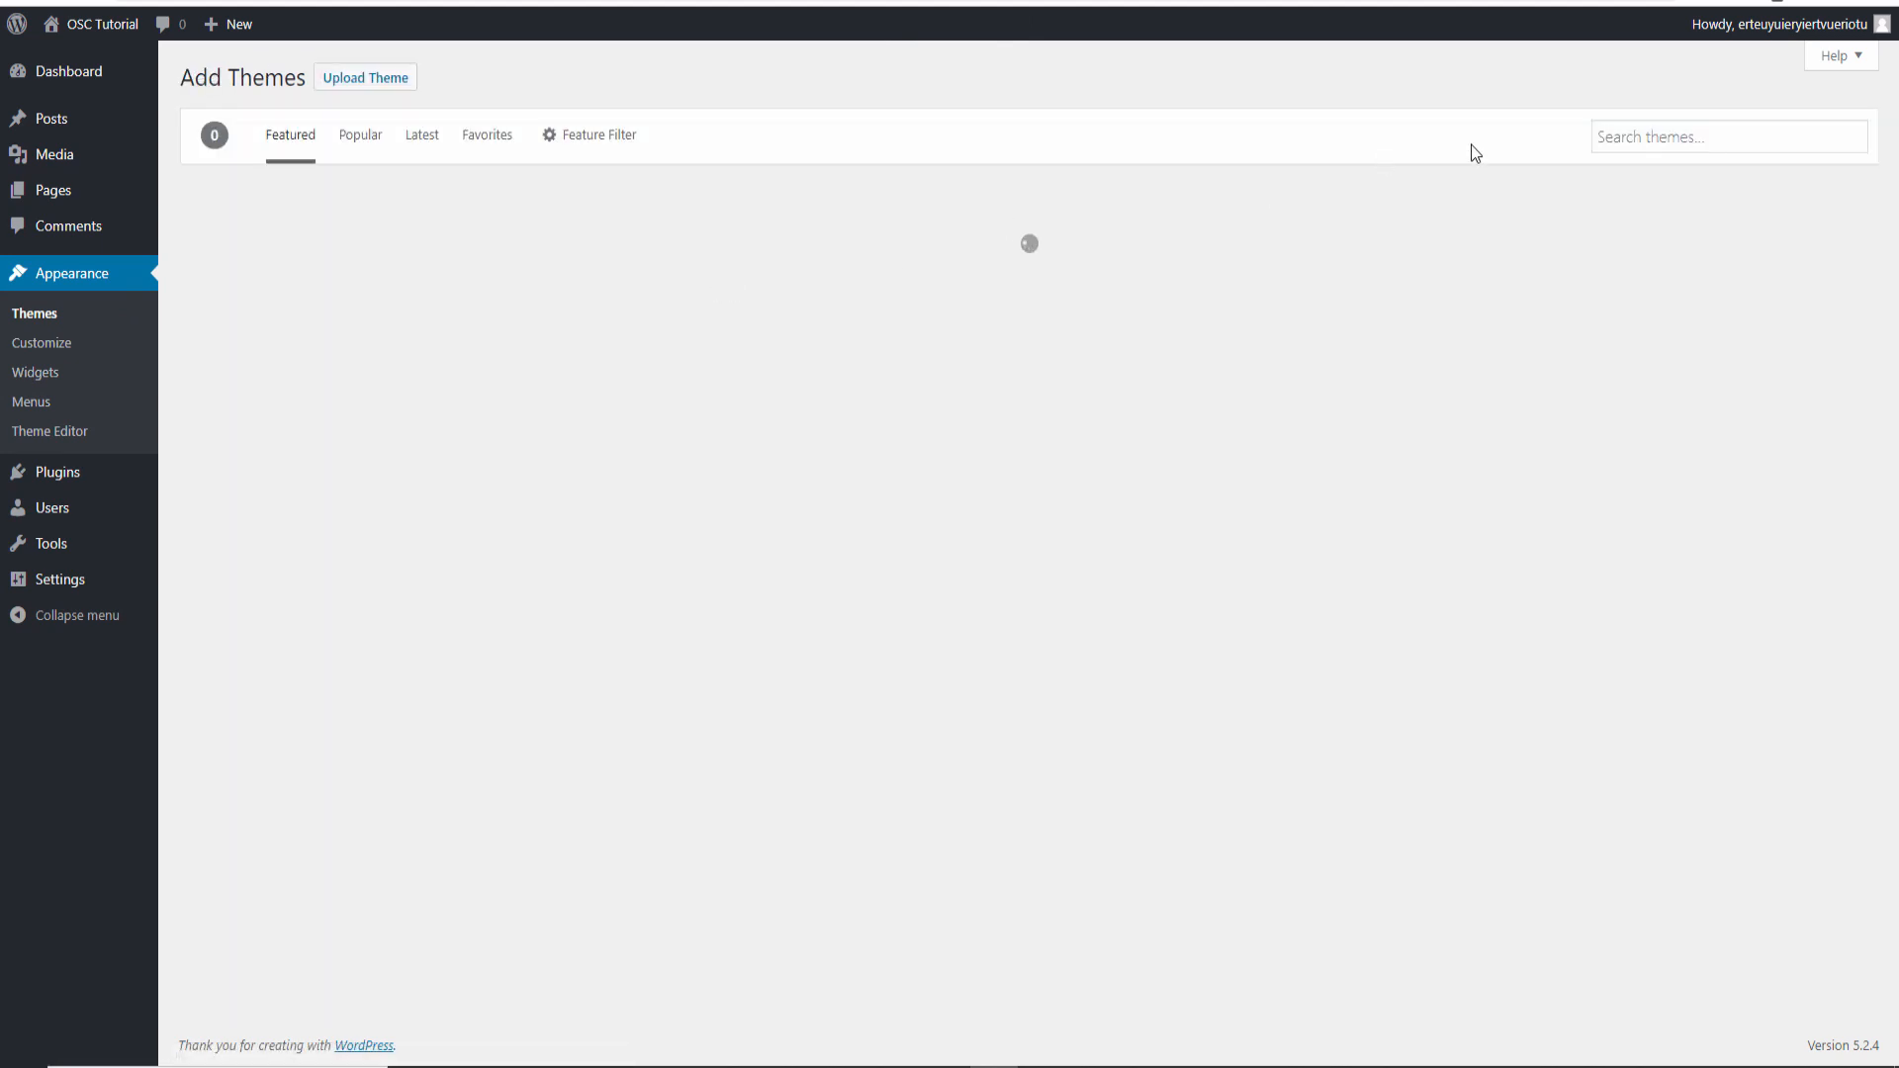
click(1647, 137)
text(astra)
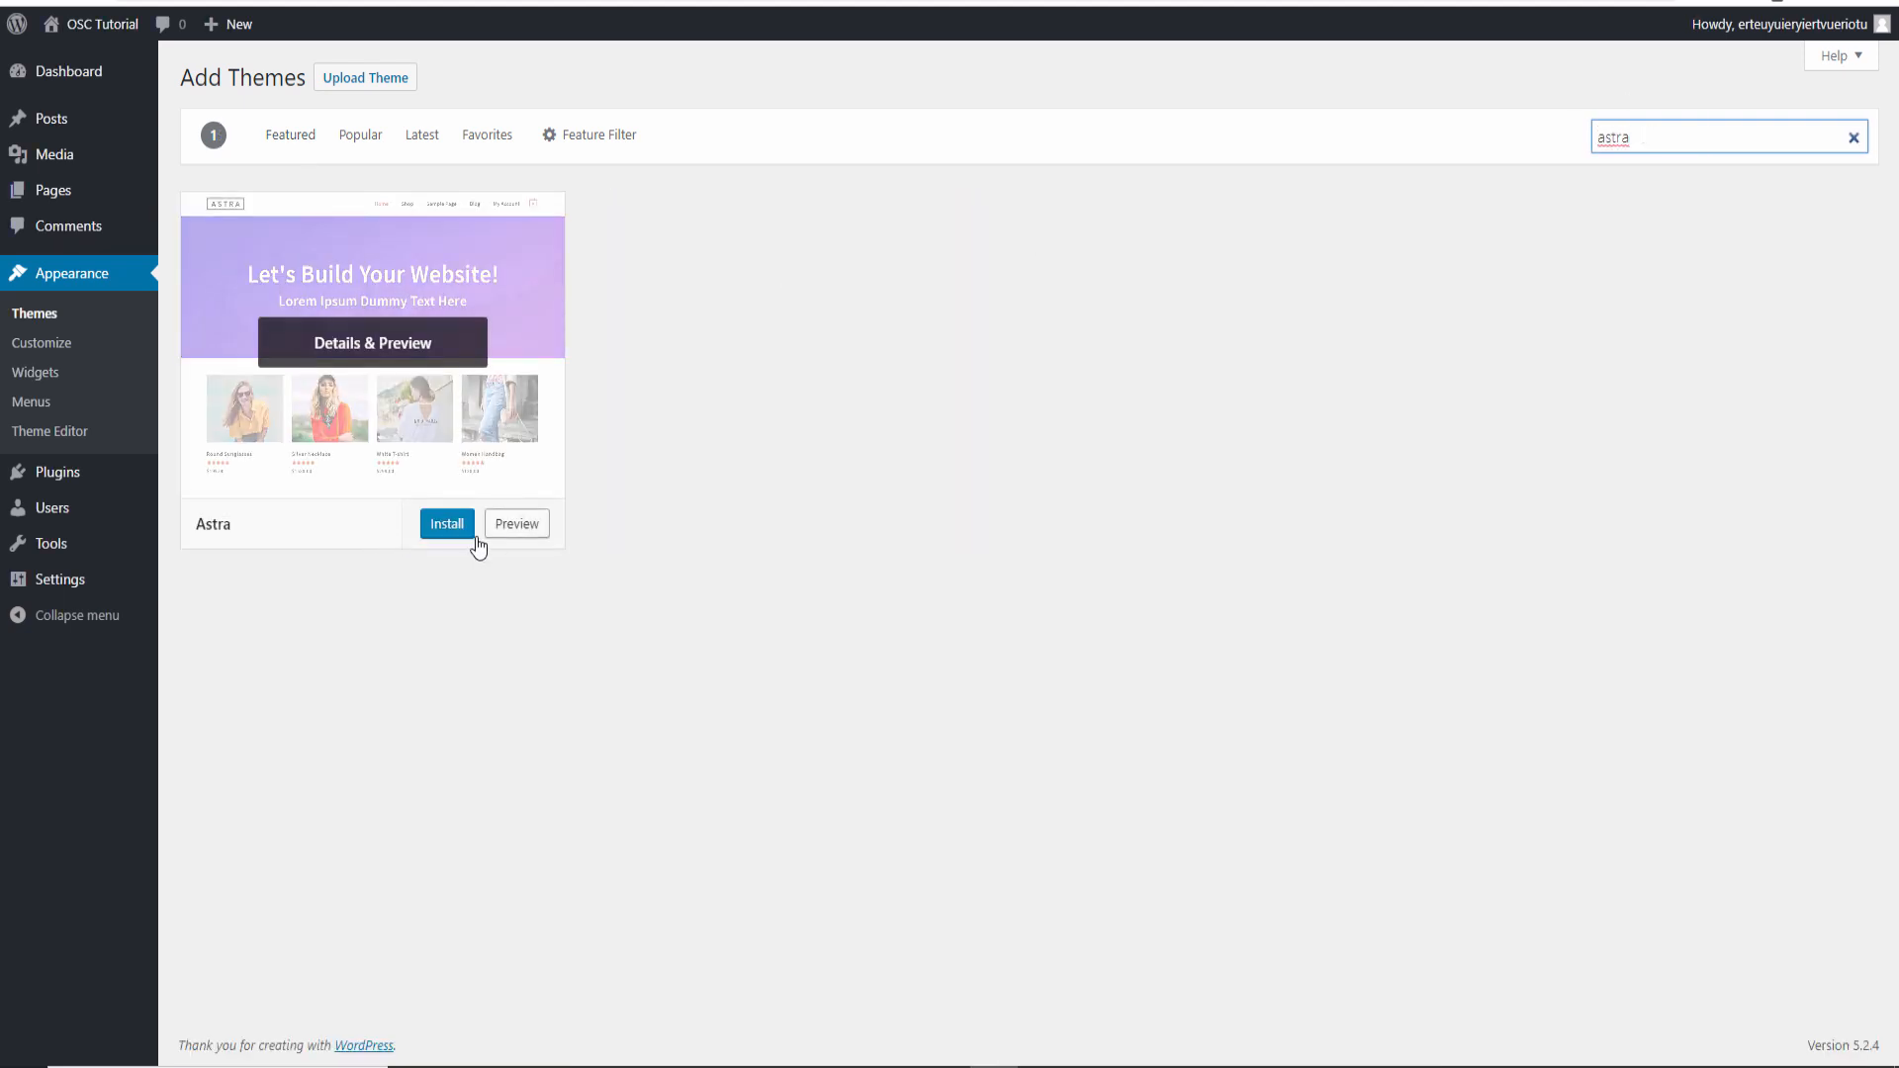
click(468, 535)
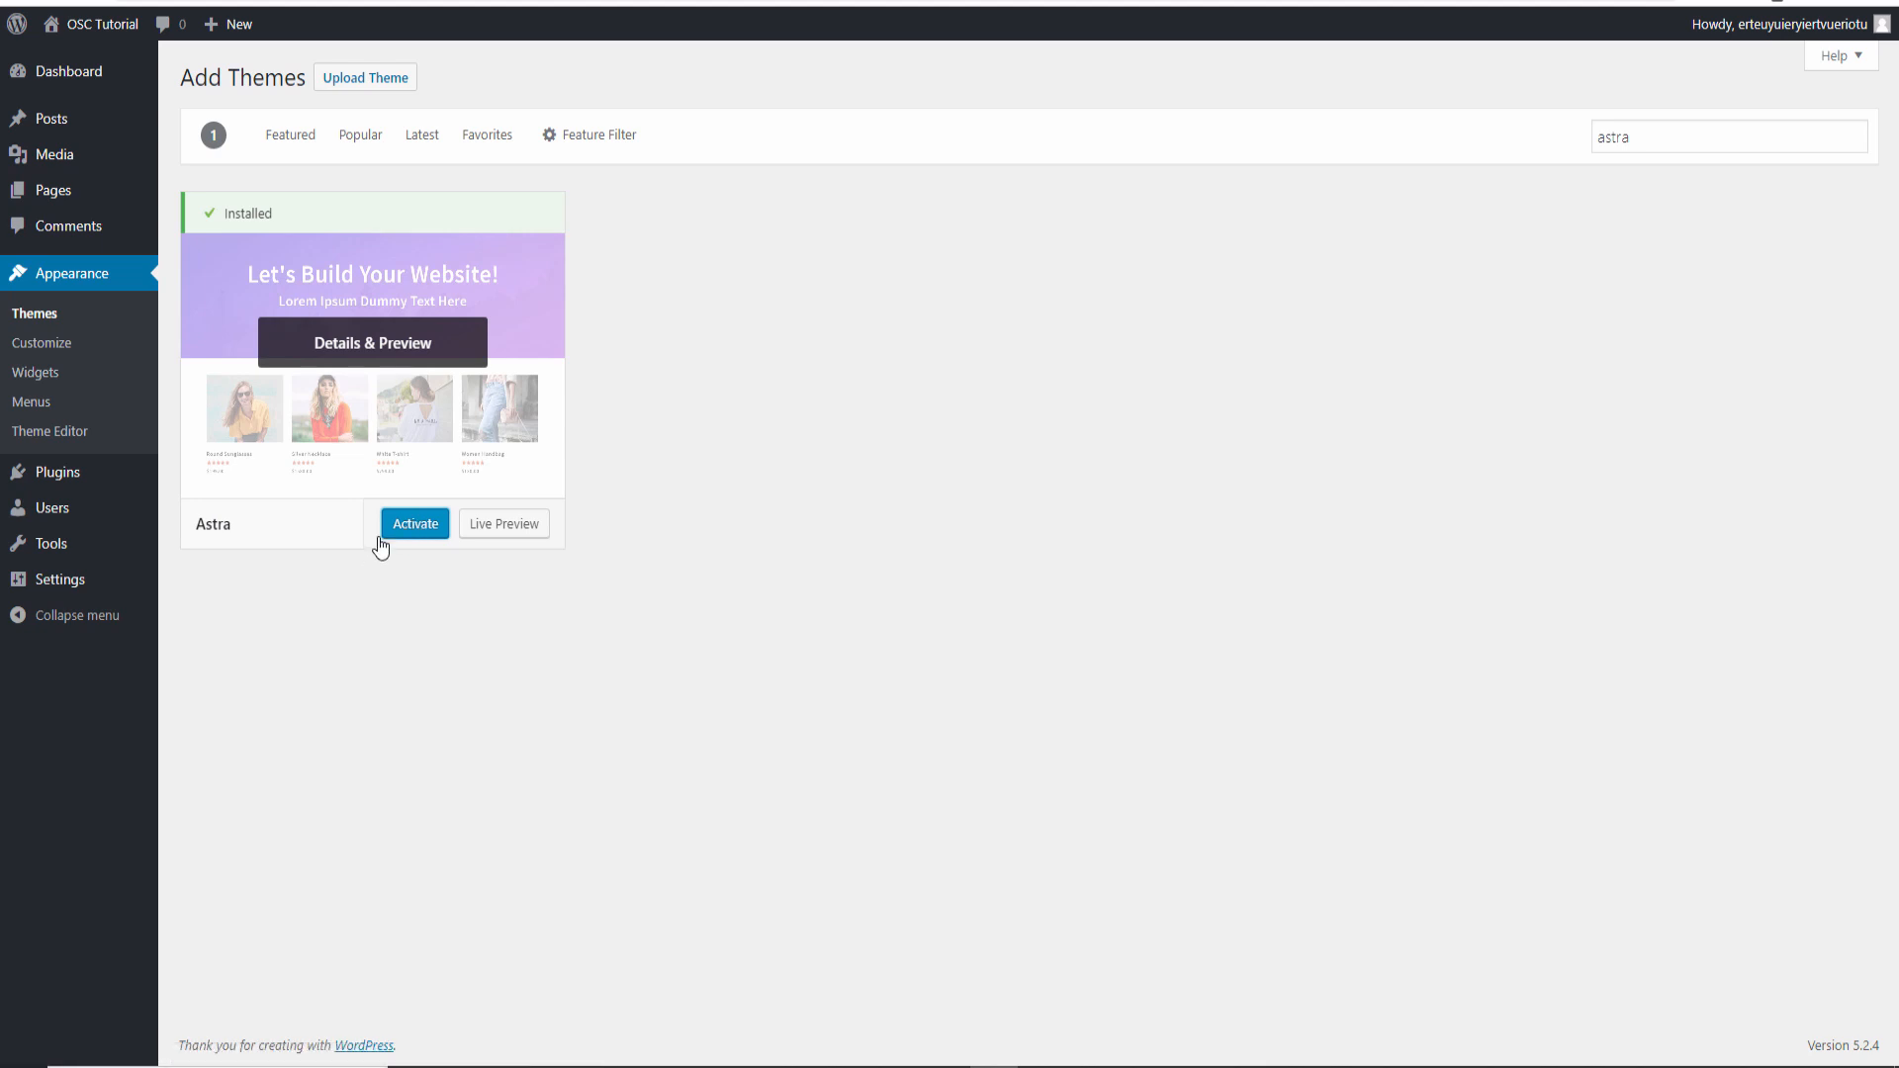
click(147, 521)
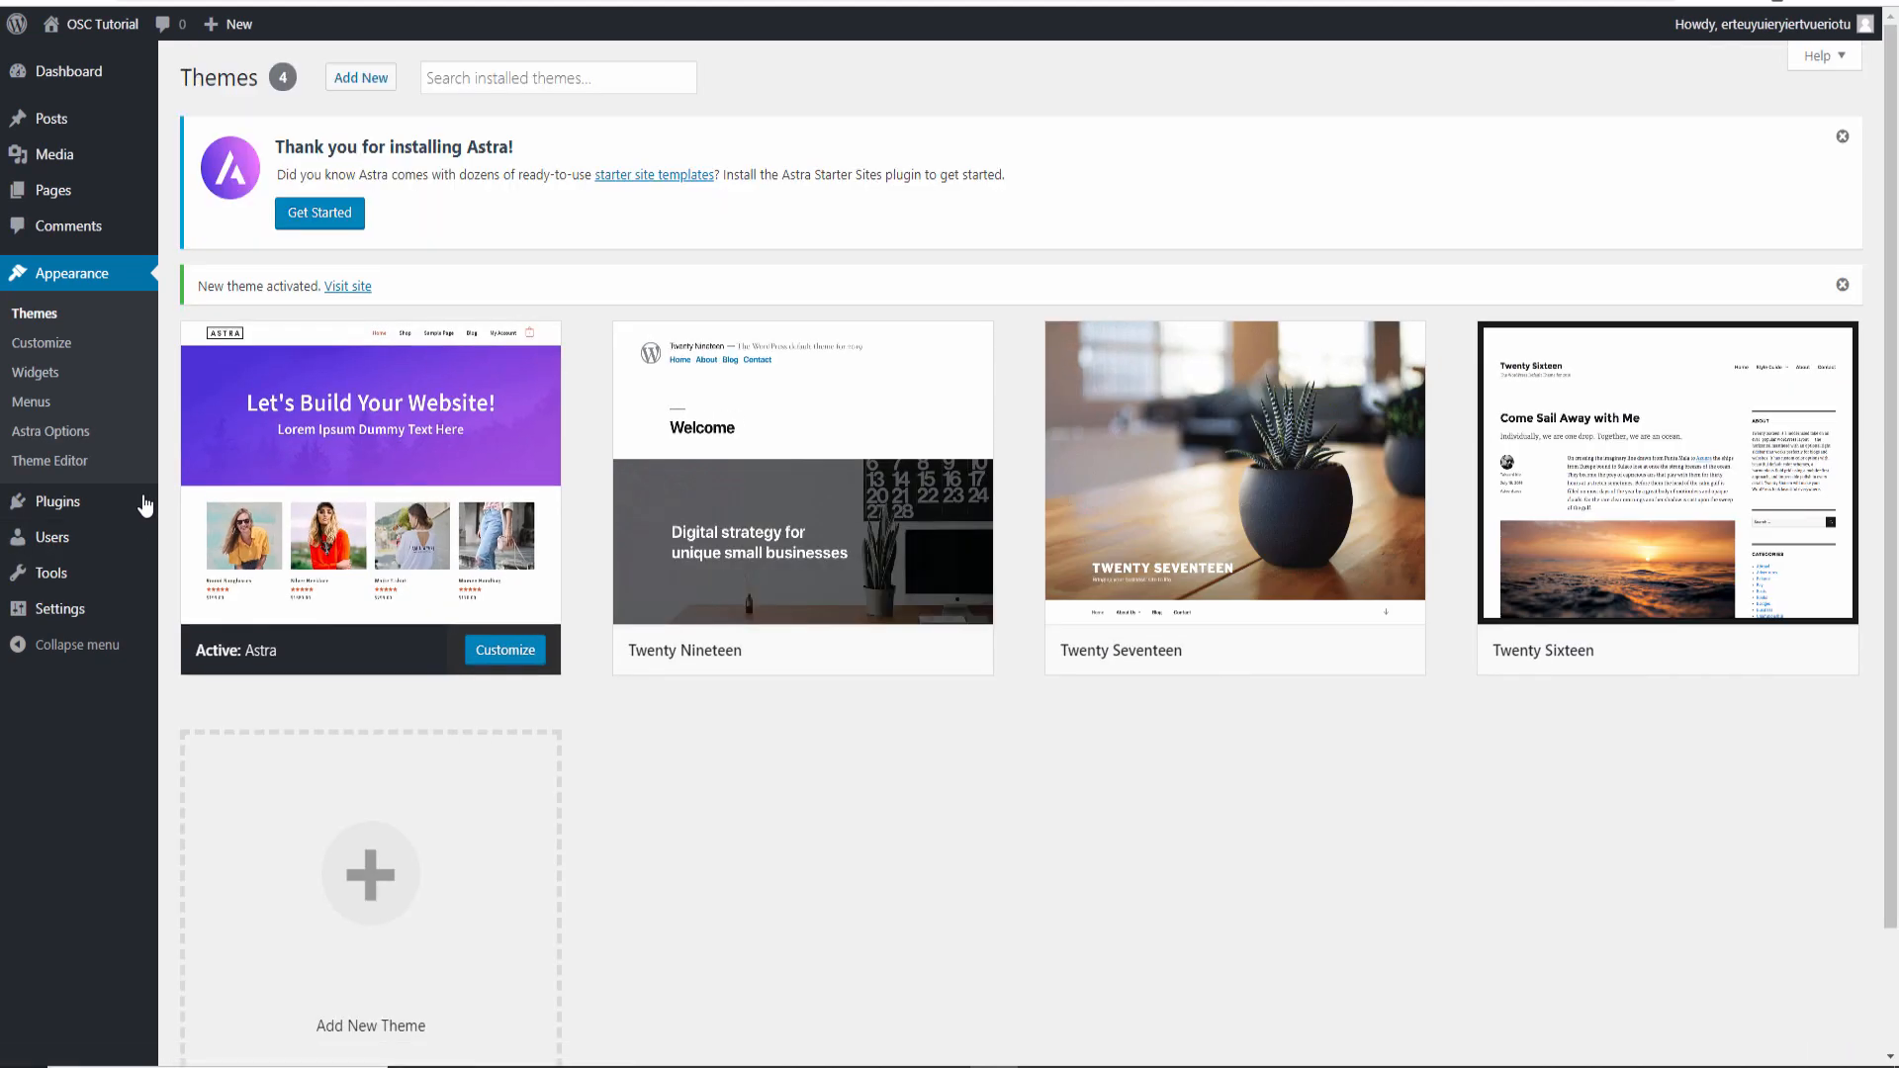
Delete the unused Twenty Nineteen and Twenty Seventeen themes from the installed themes
click(781, 476)
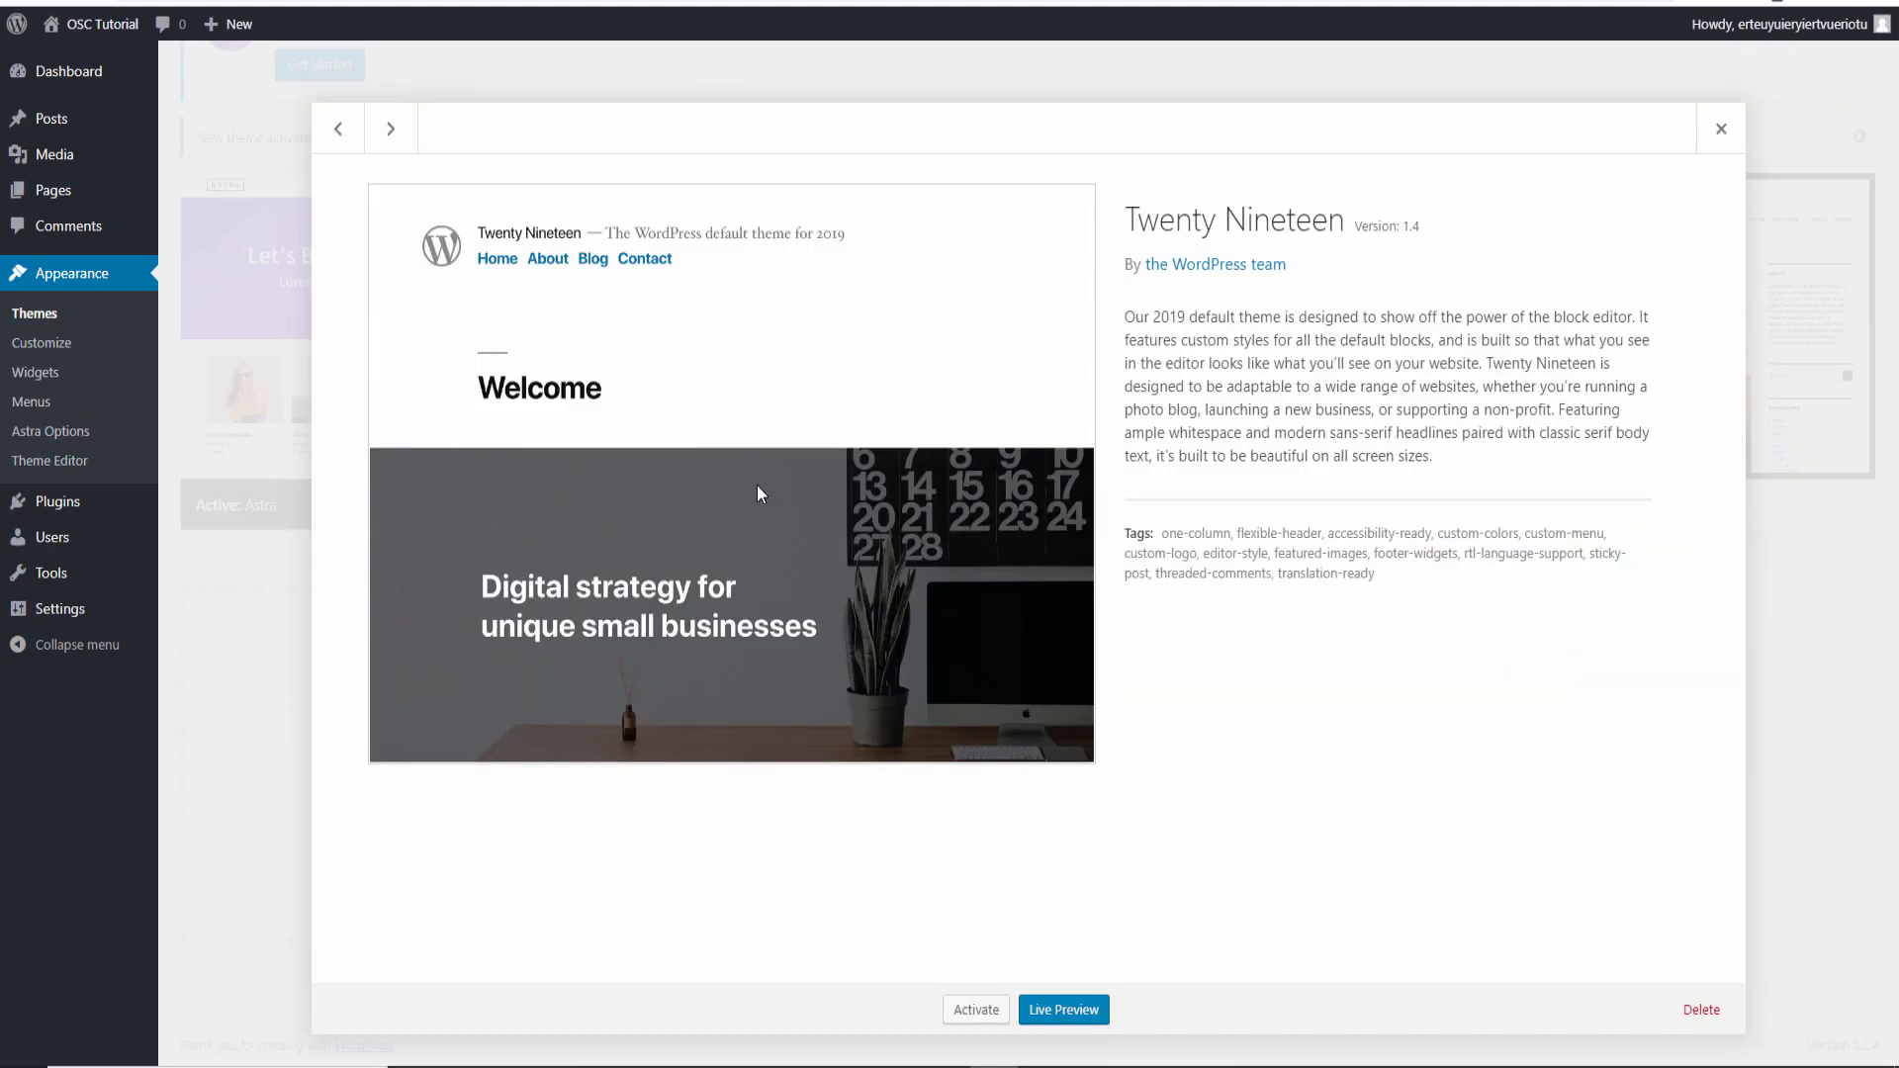
click(1701, 1010)
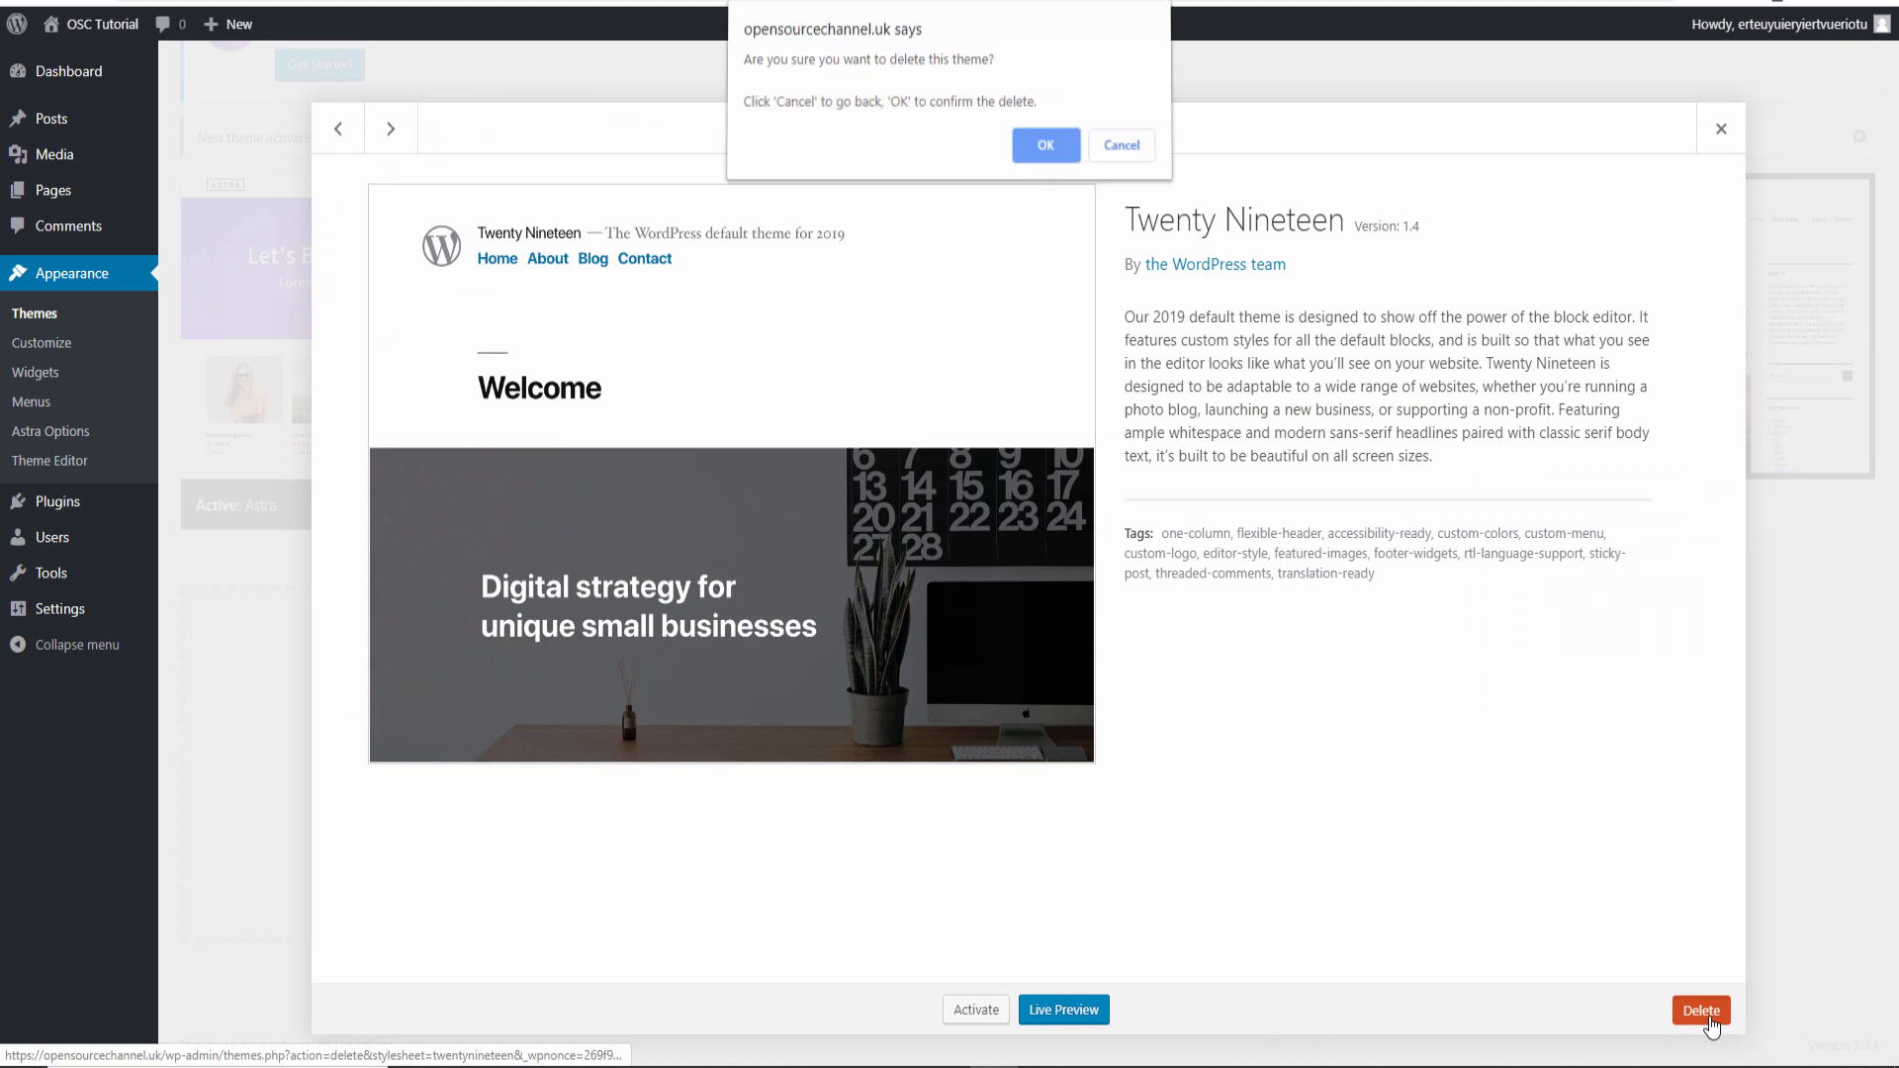
click(1032, 151)
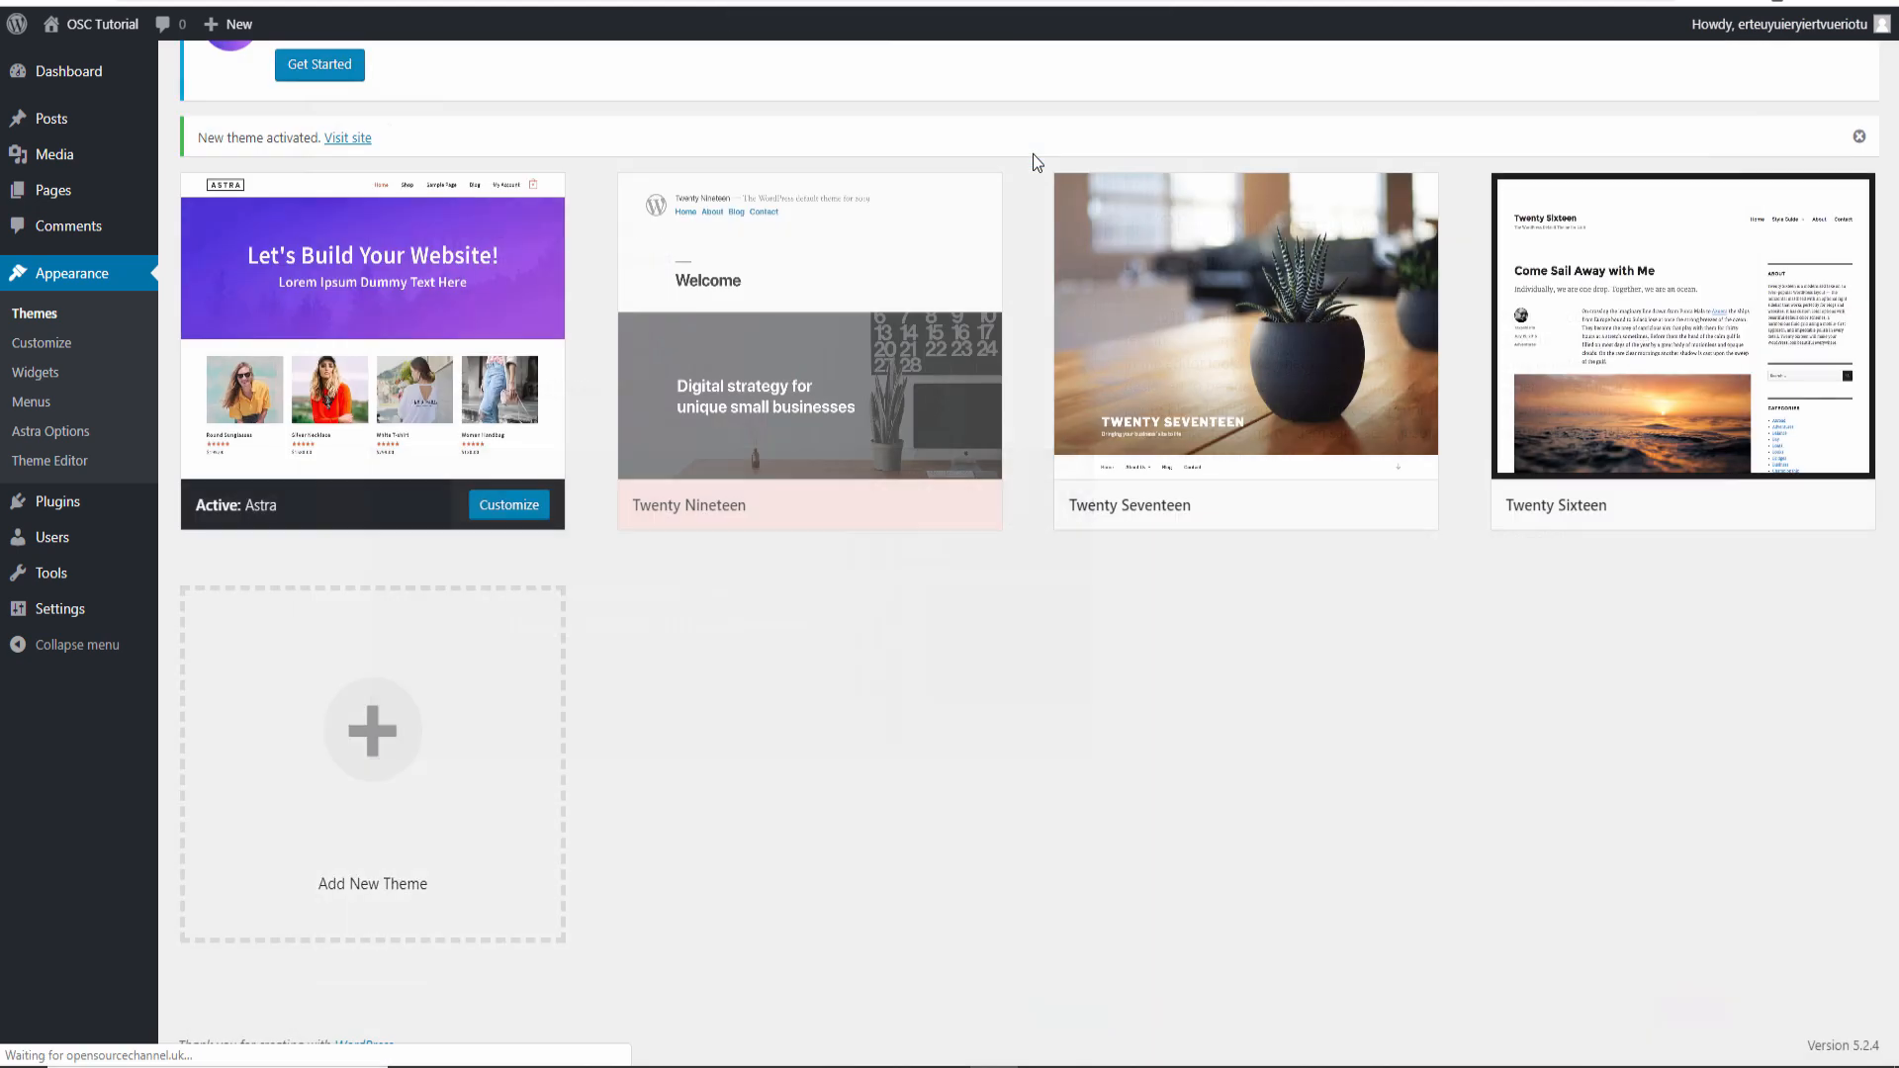
click(840, 474)
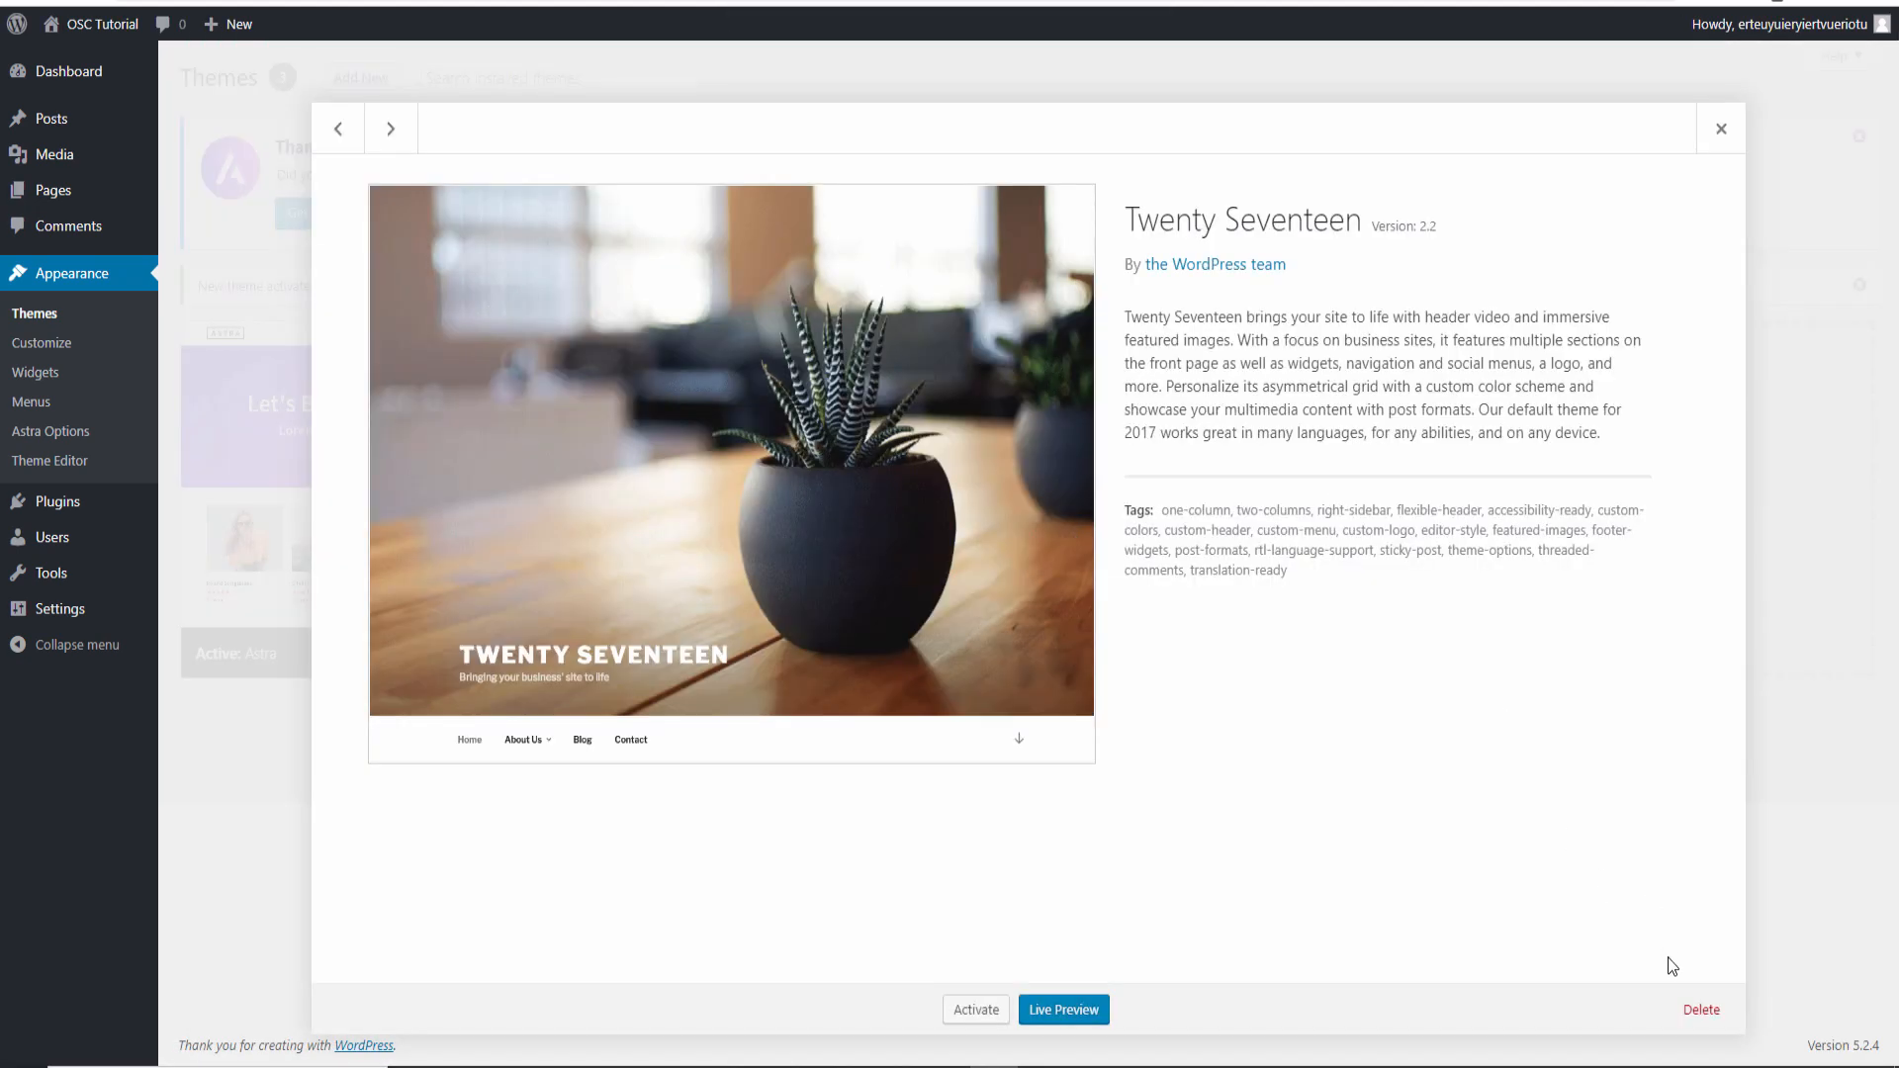
click(1699, 1009)
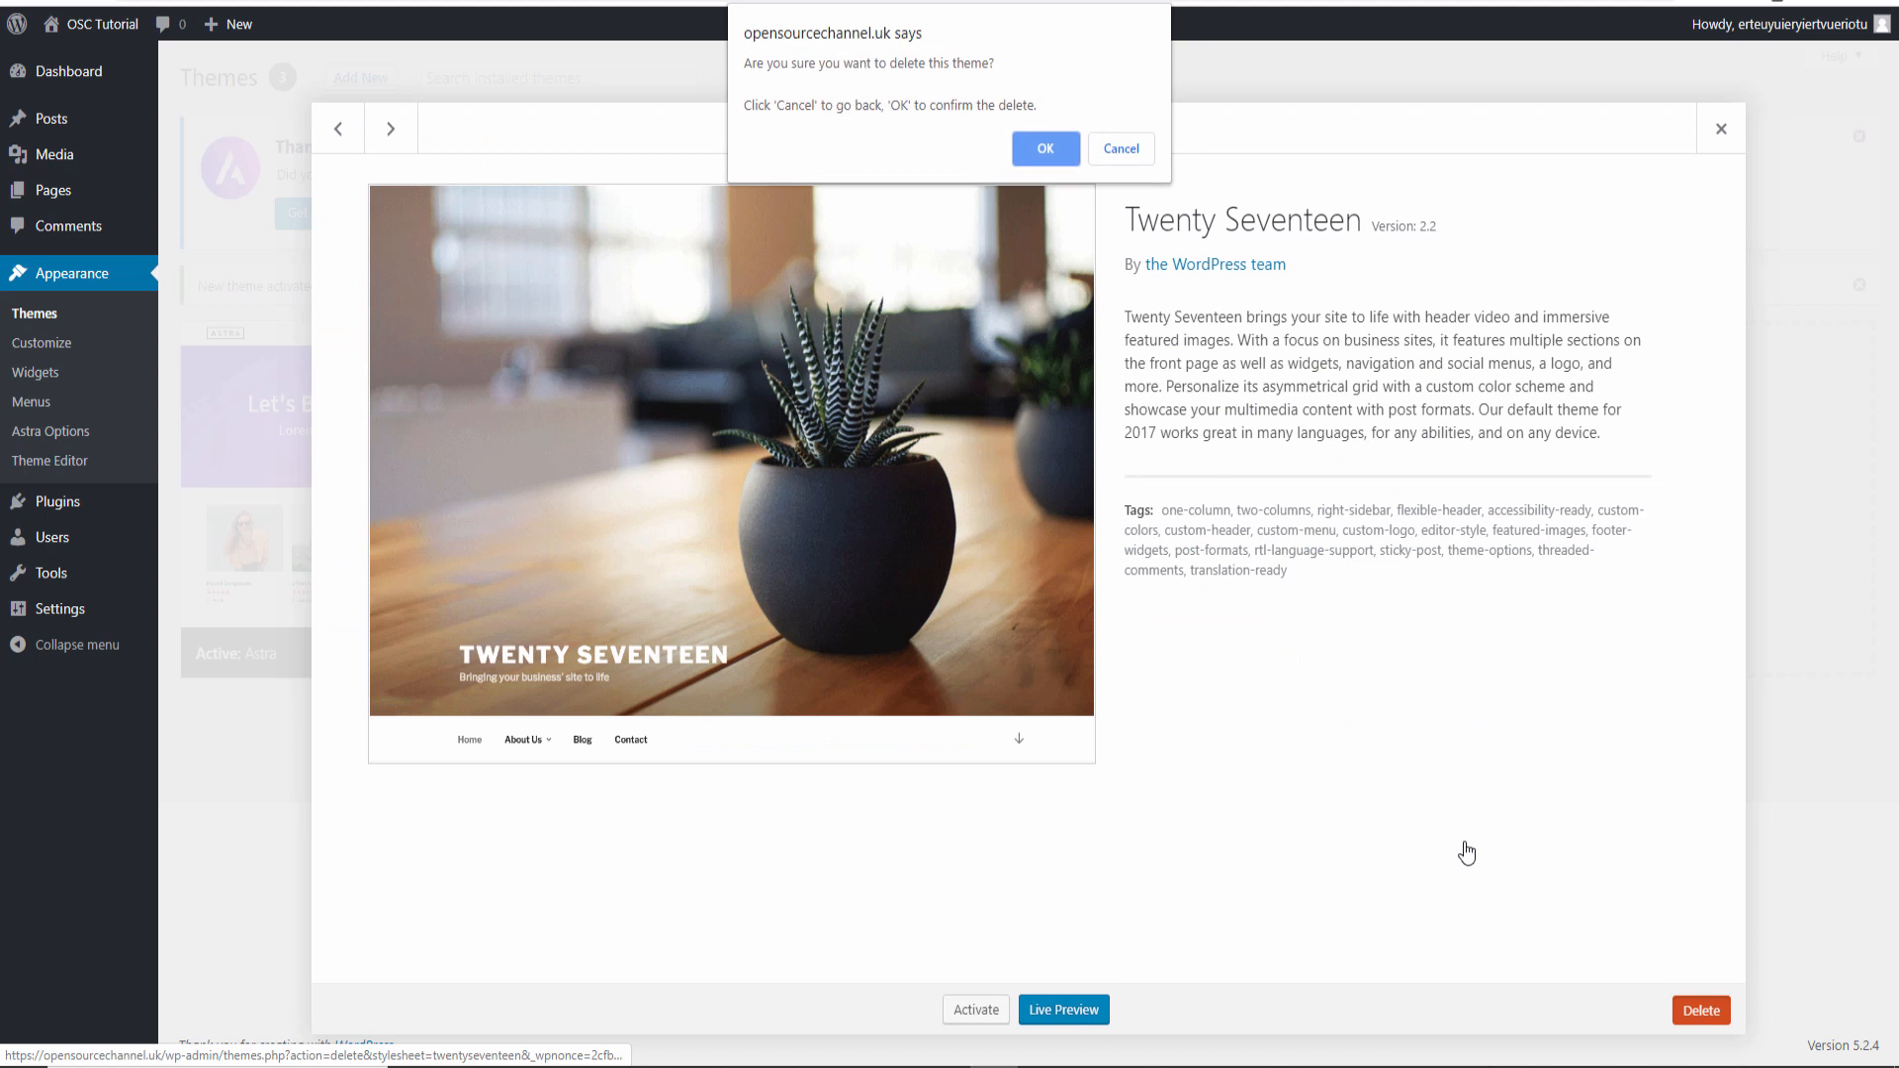
click(1057, 146)
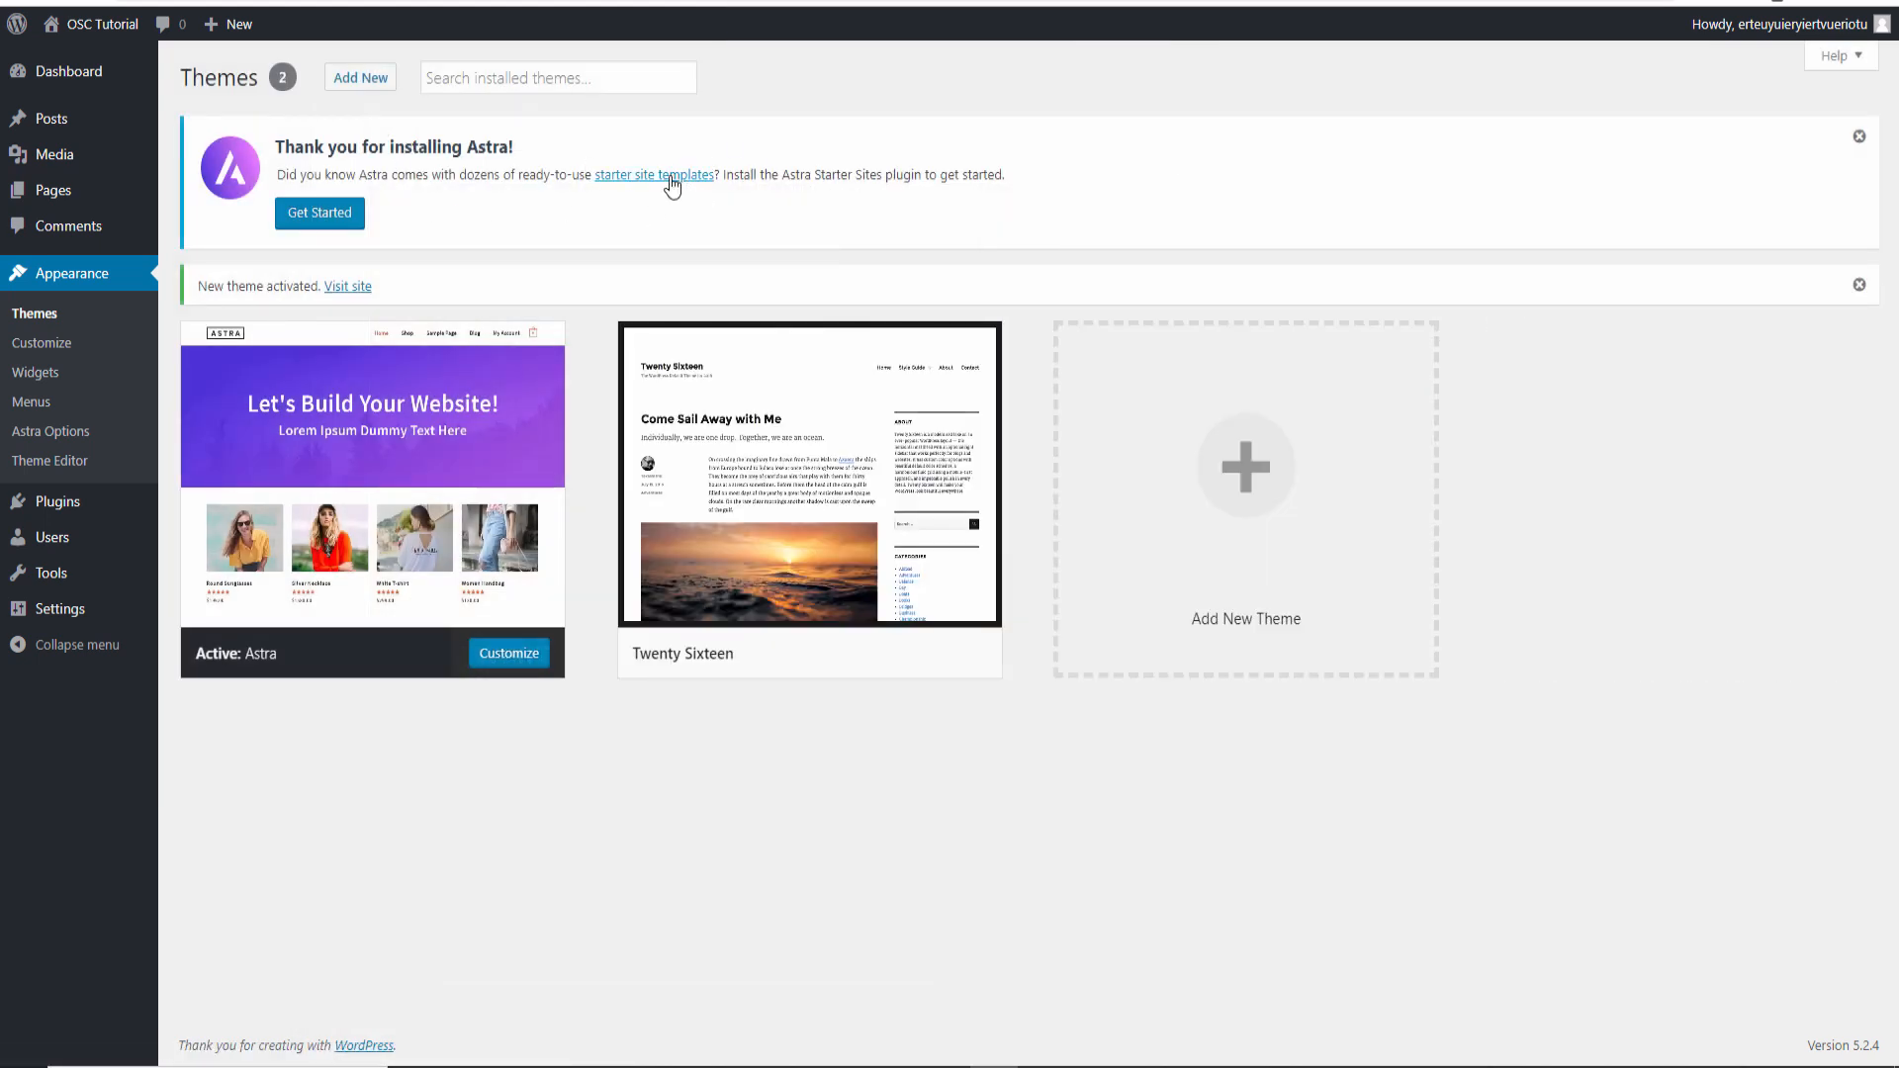
Set up the Astra Starter Sites plugin from the theme's welcome notice and choose Elementor as the page builder
click(671, 184)
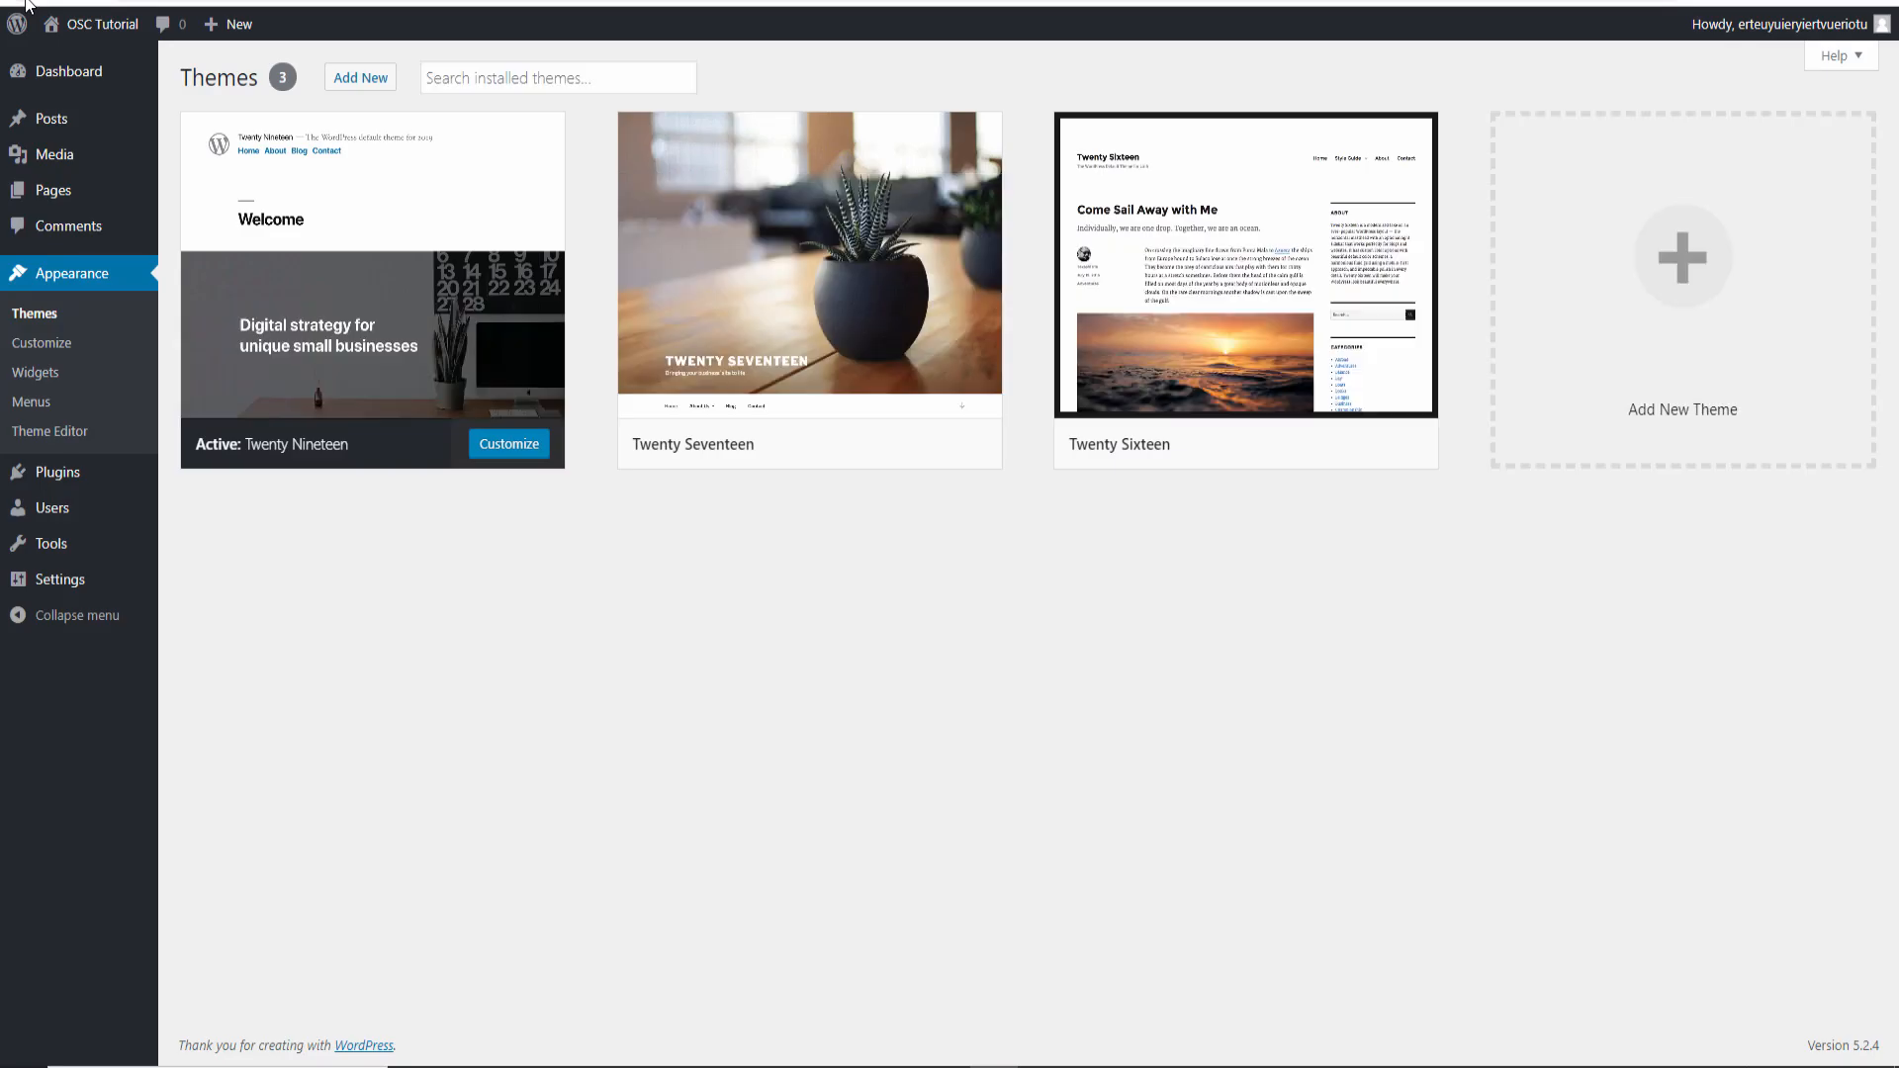
click(39, 322)
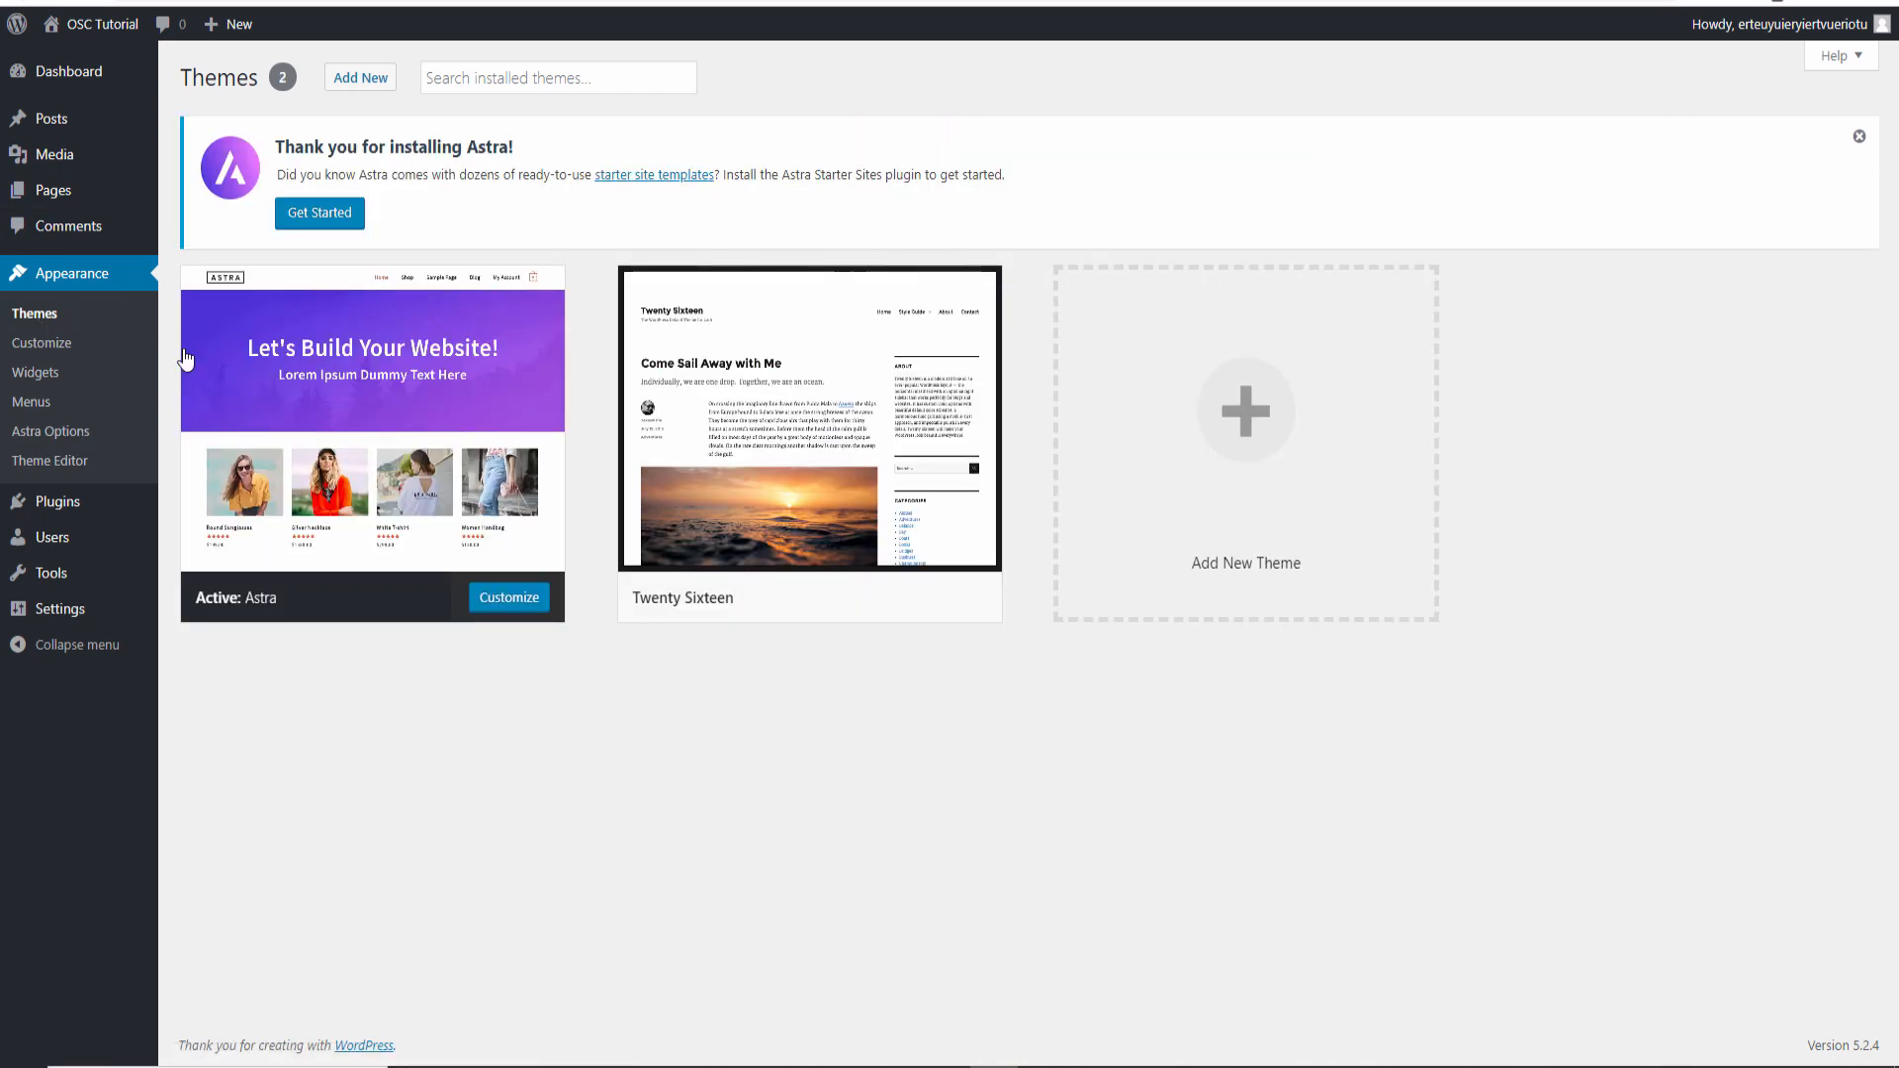
click(320, 213)
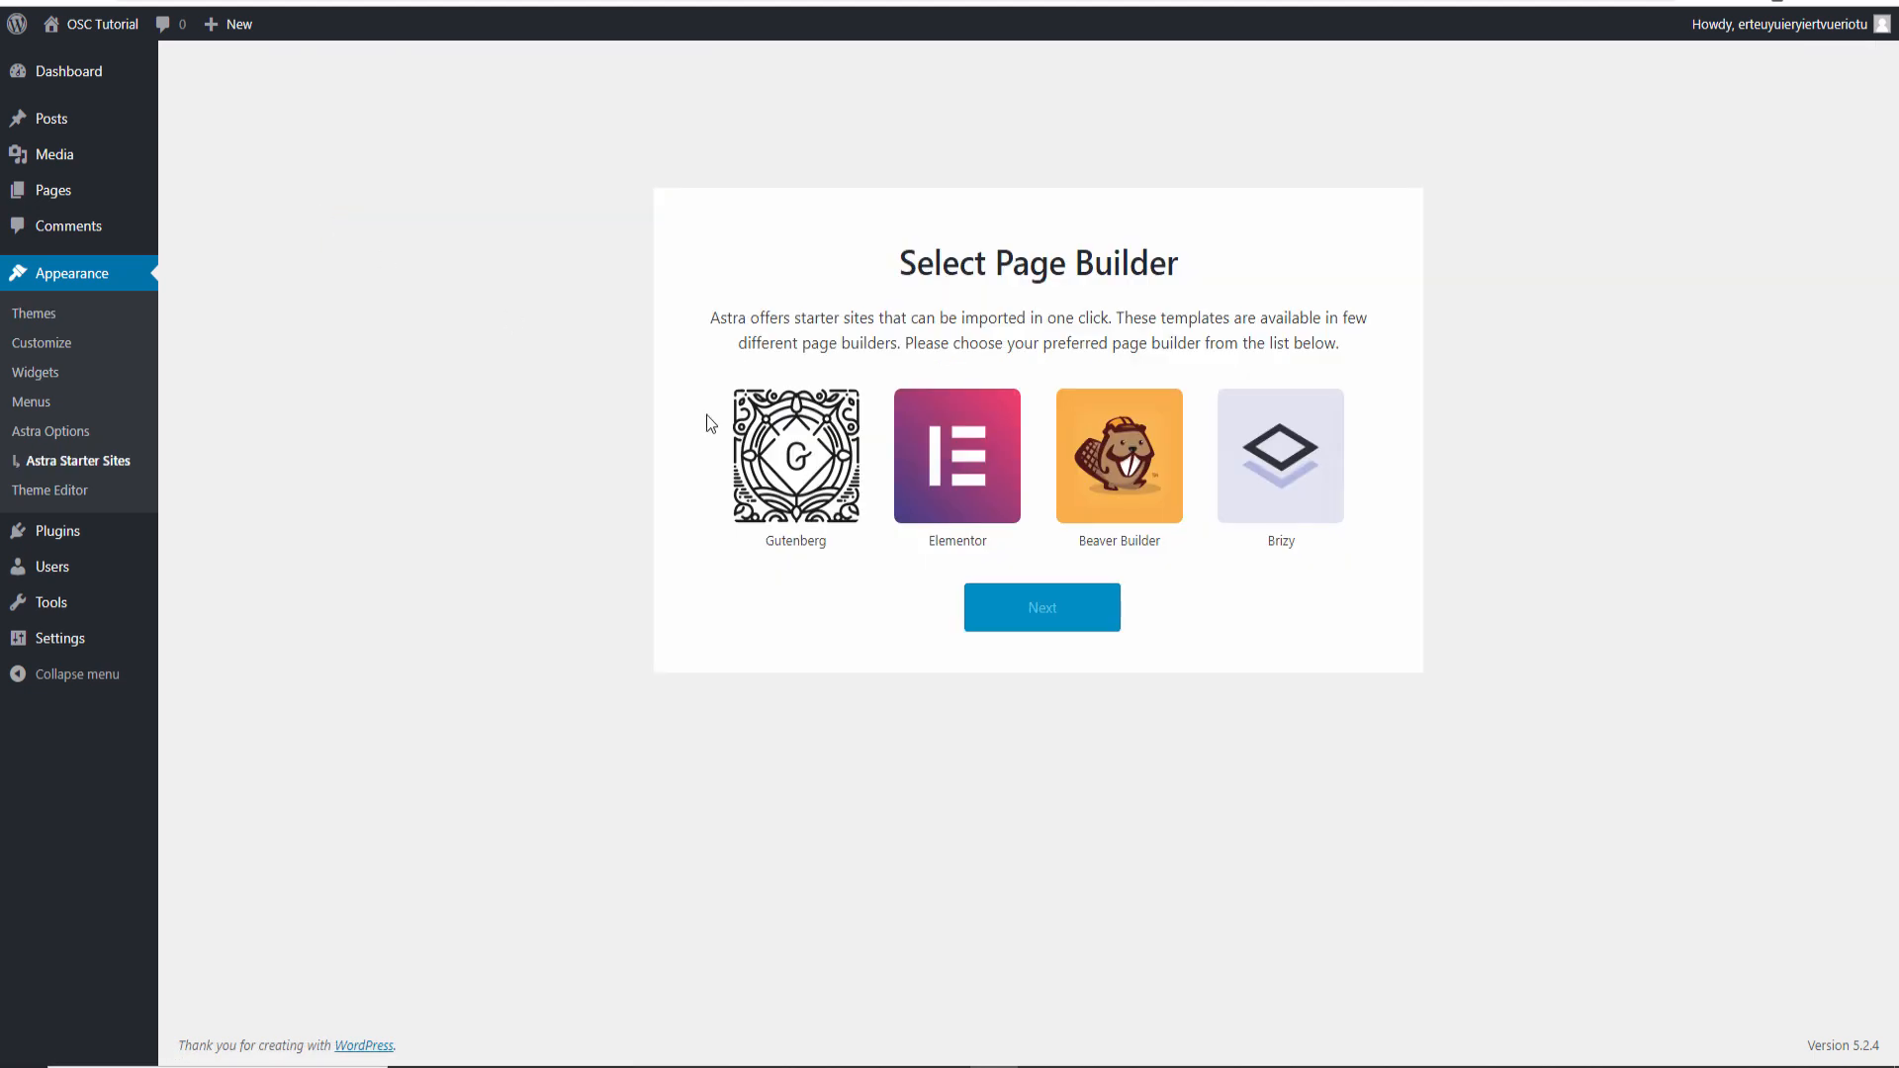
click(952, 514)
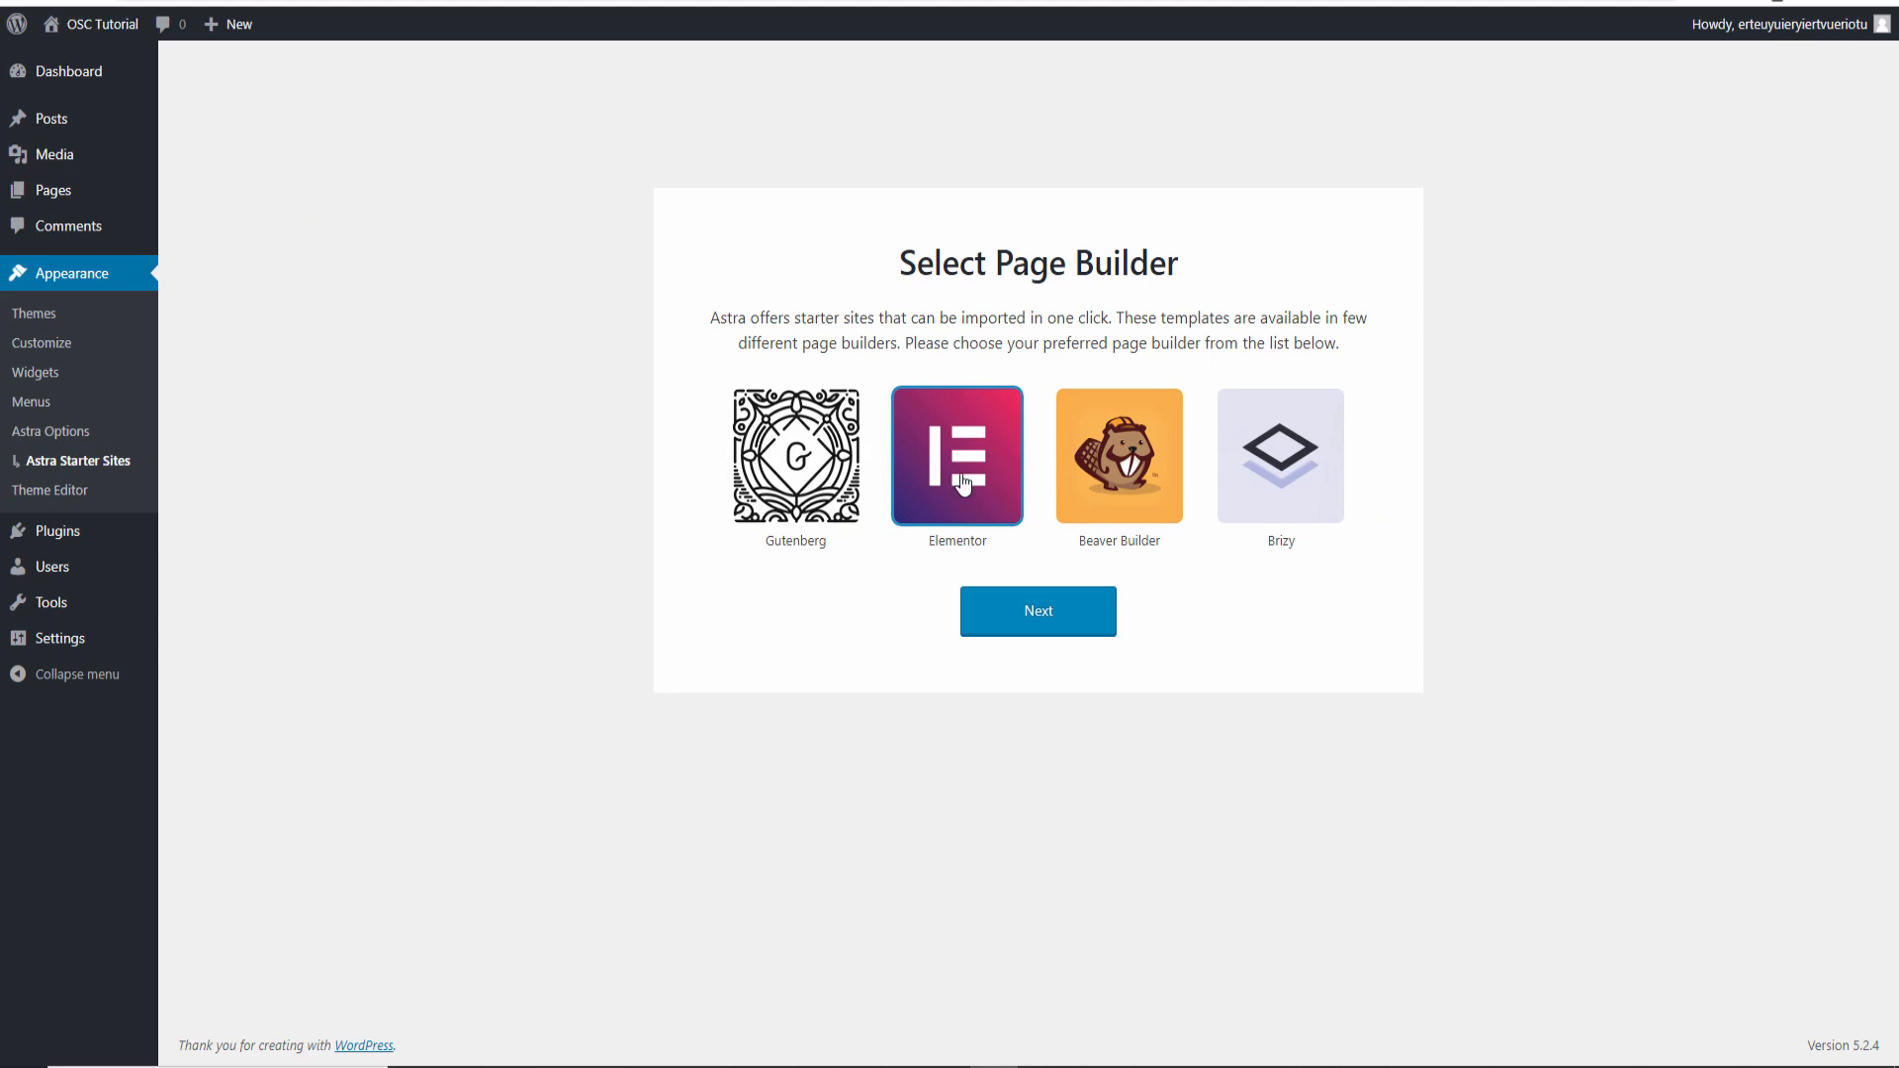
click(1026, 623)
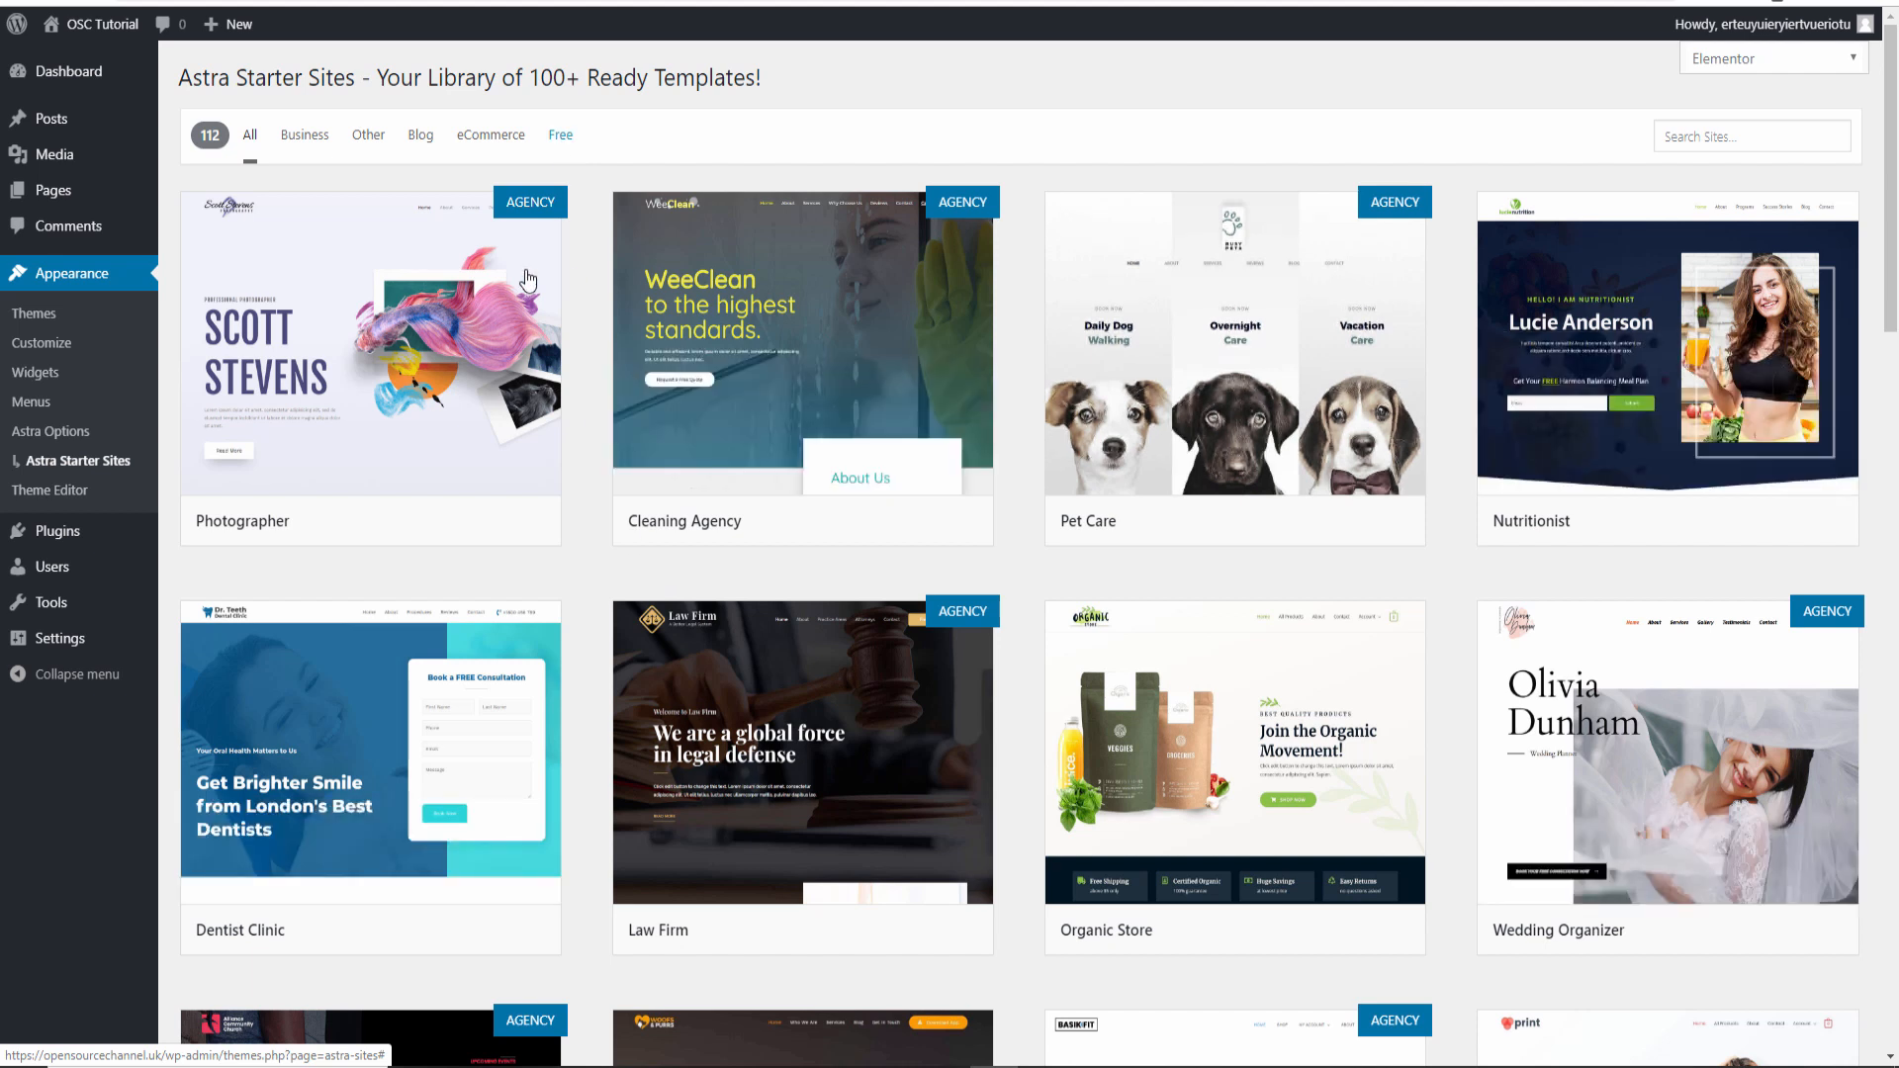
Filter the Astra starter sites to free templates and browse through the available designs
click(564, 134)
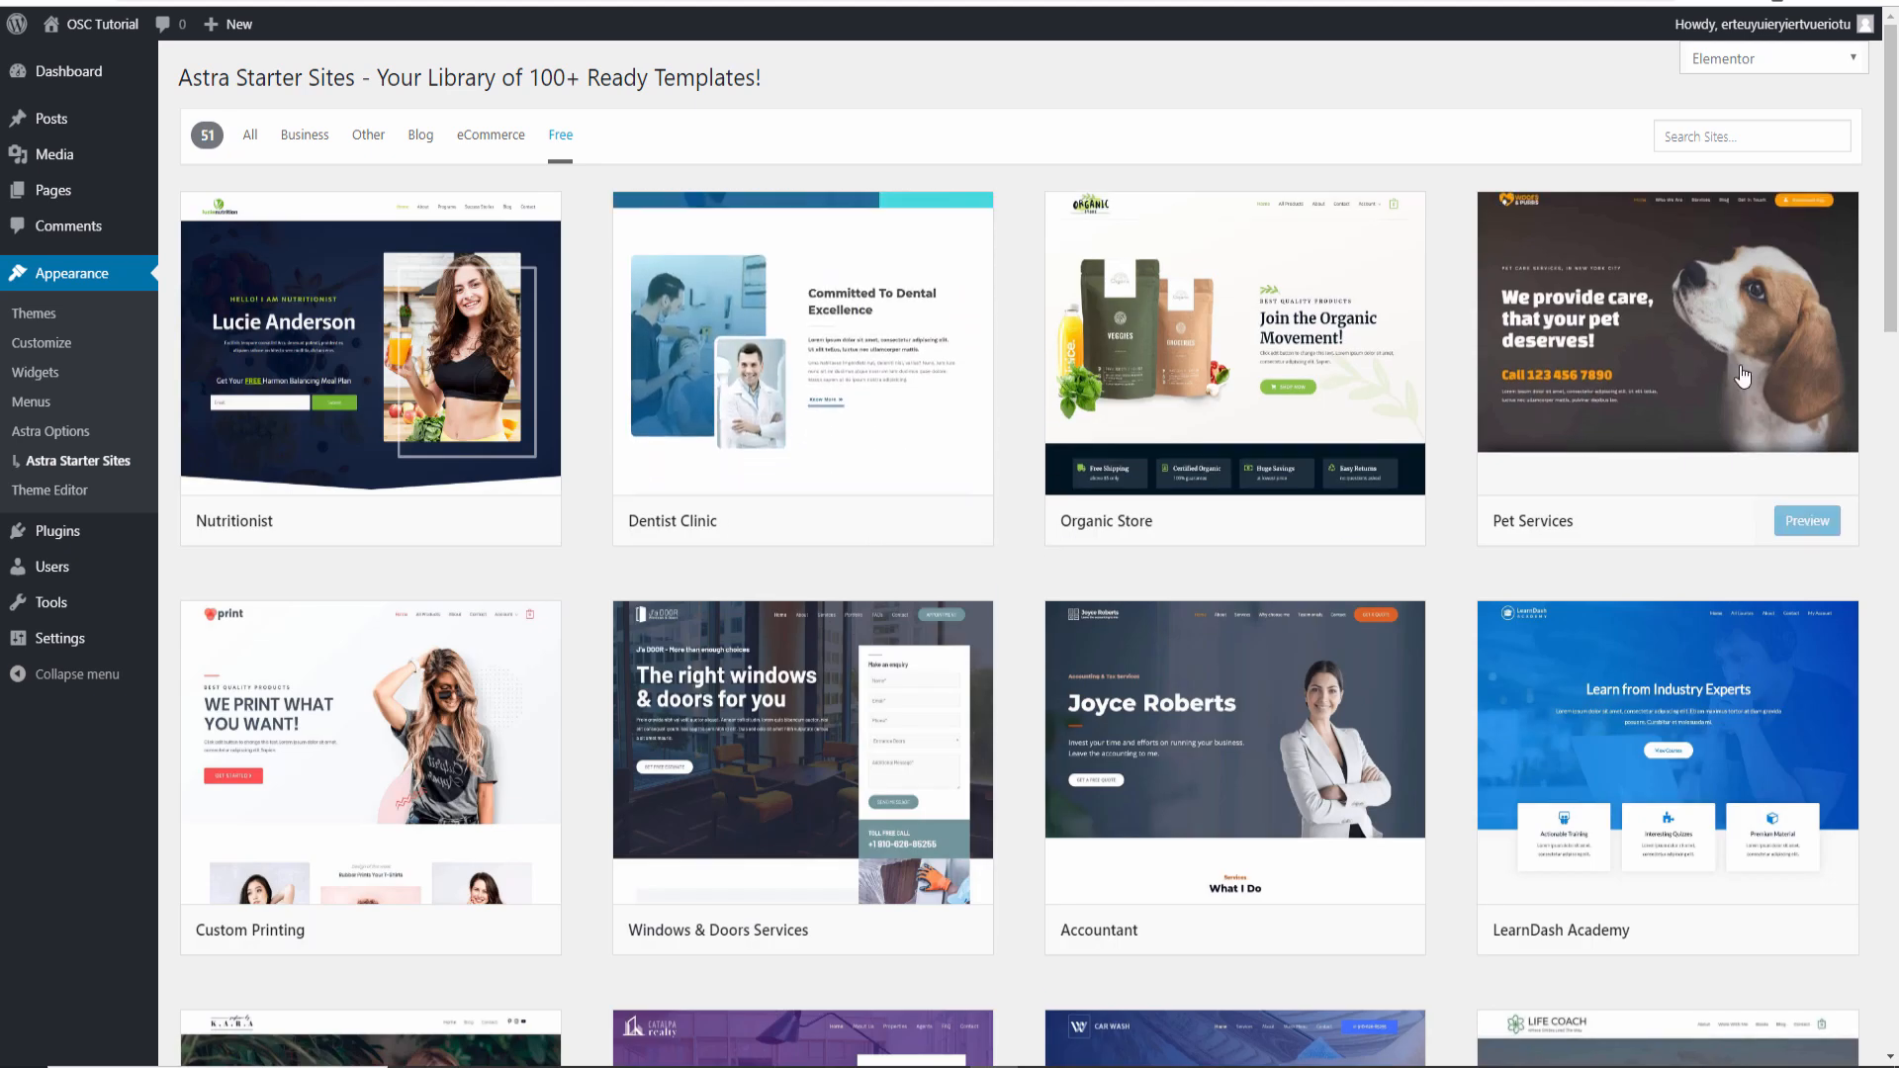
drag(1895, 290, 1895, 681)
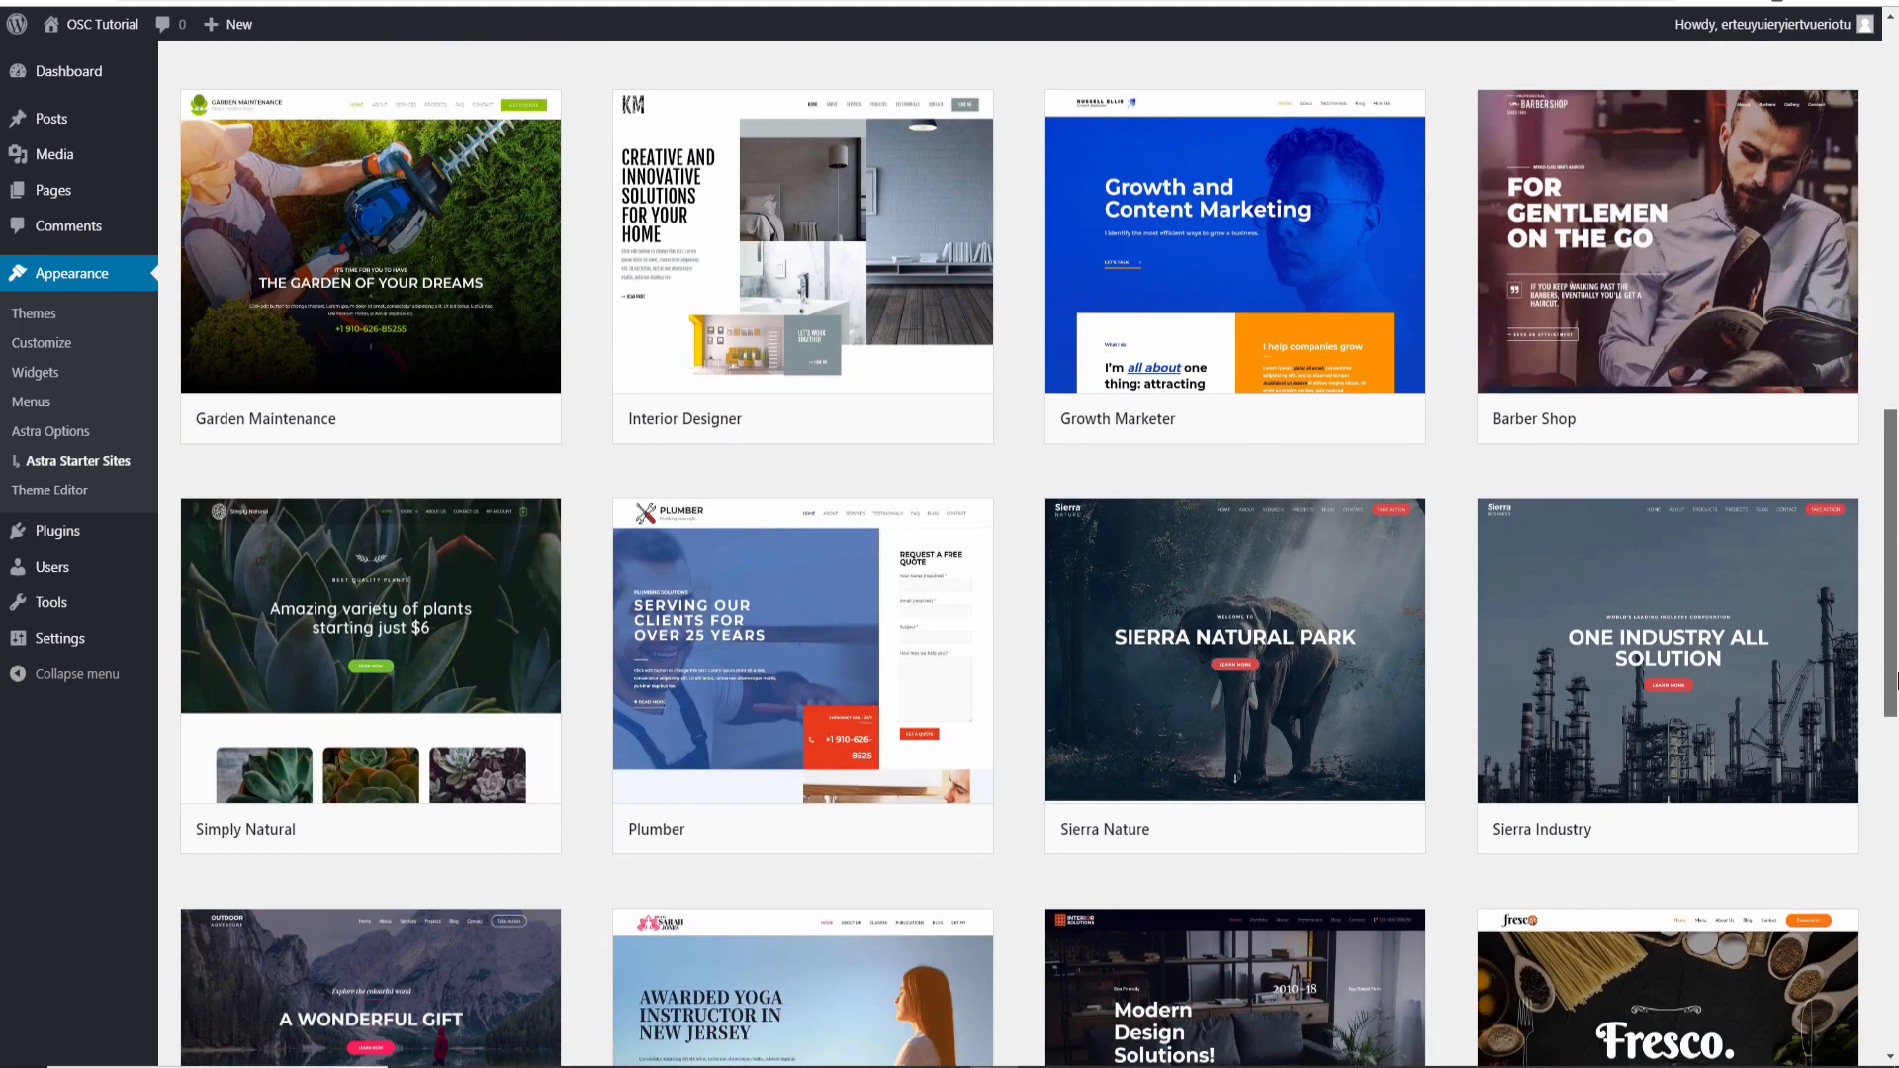
drag(1895, 722, 1895, 960)
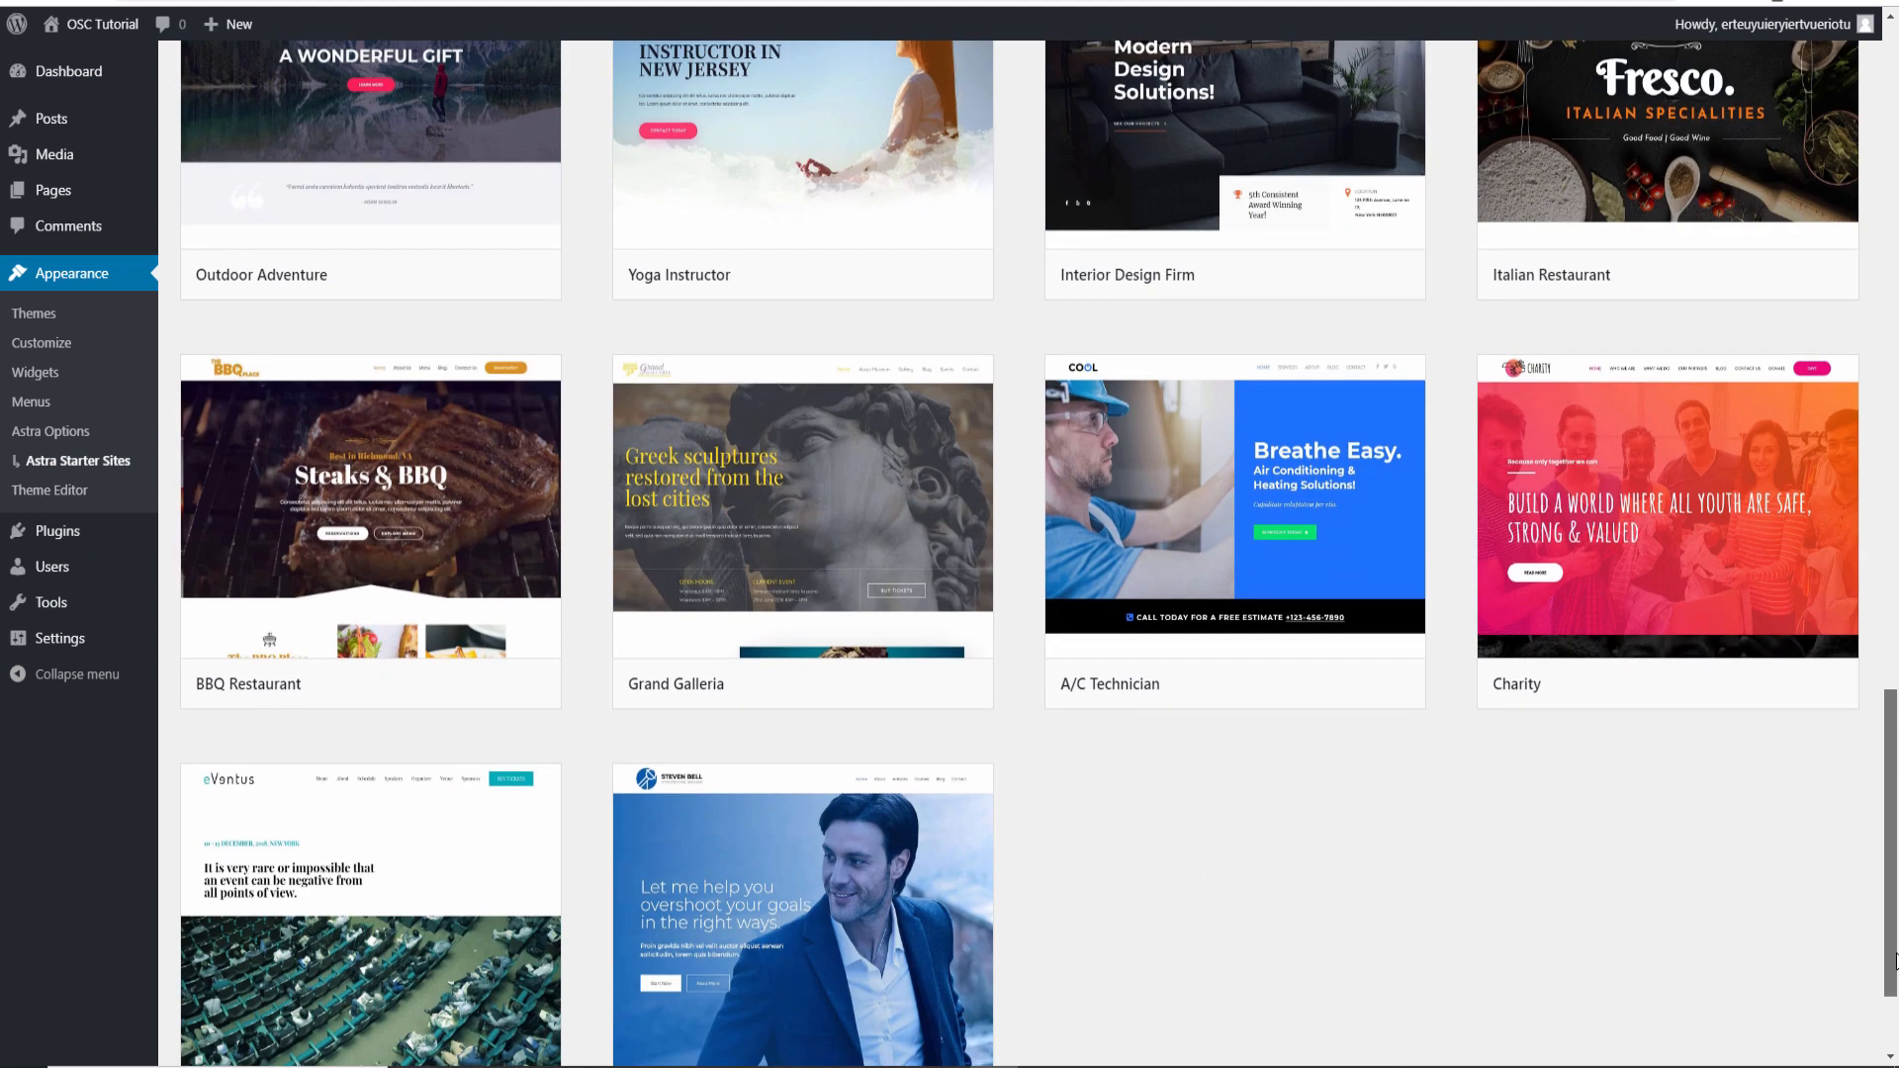
drag(1895, 1001, 1894, 1044)
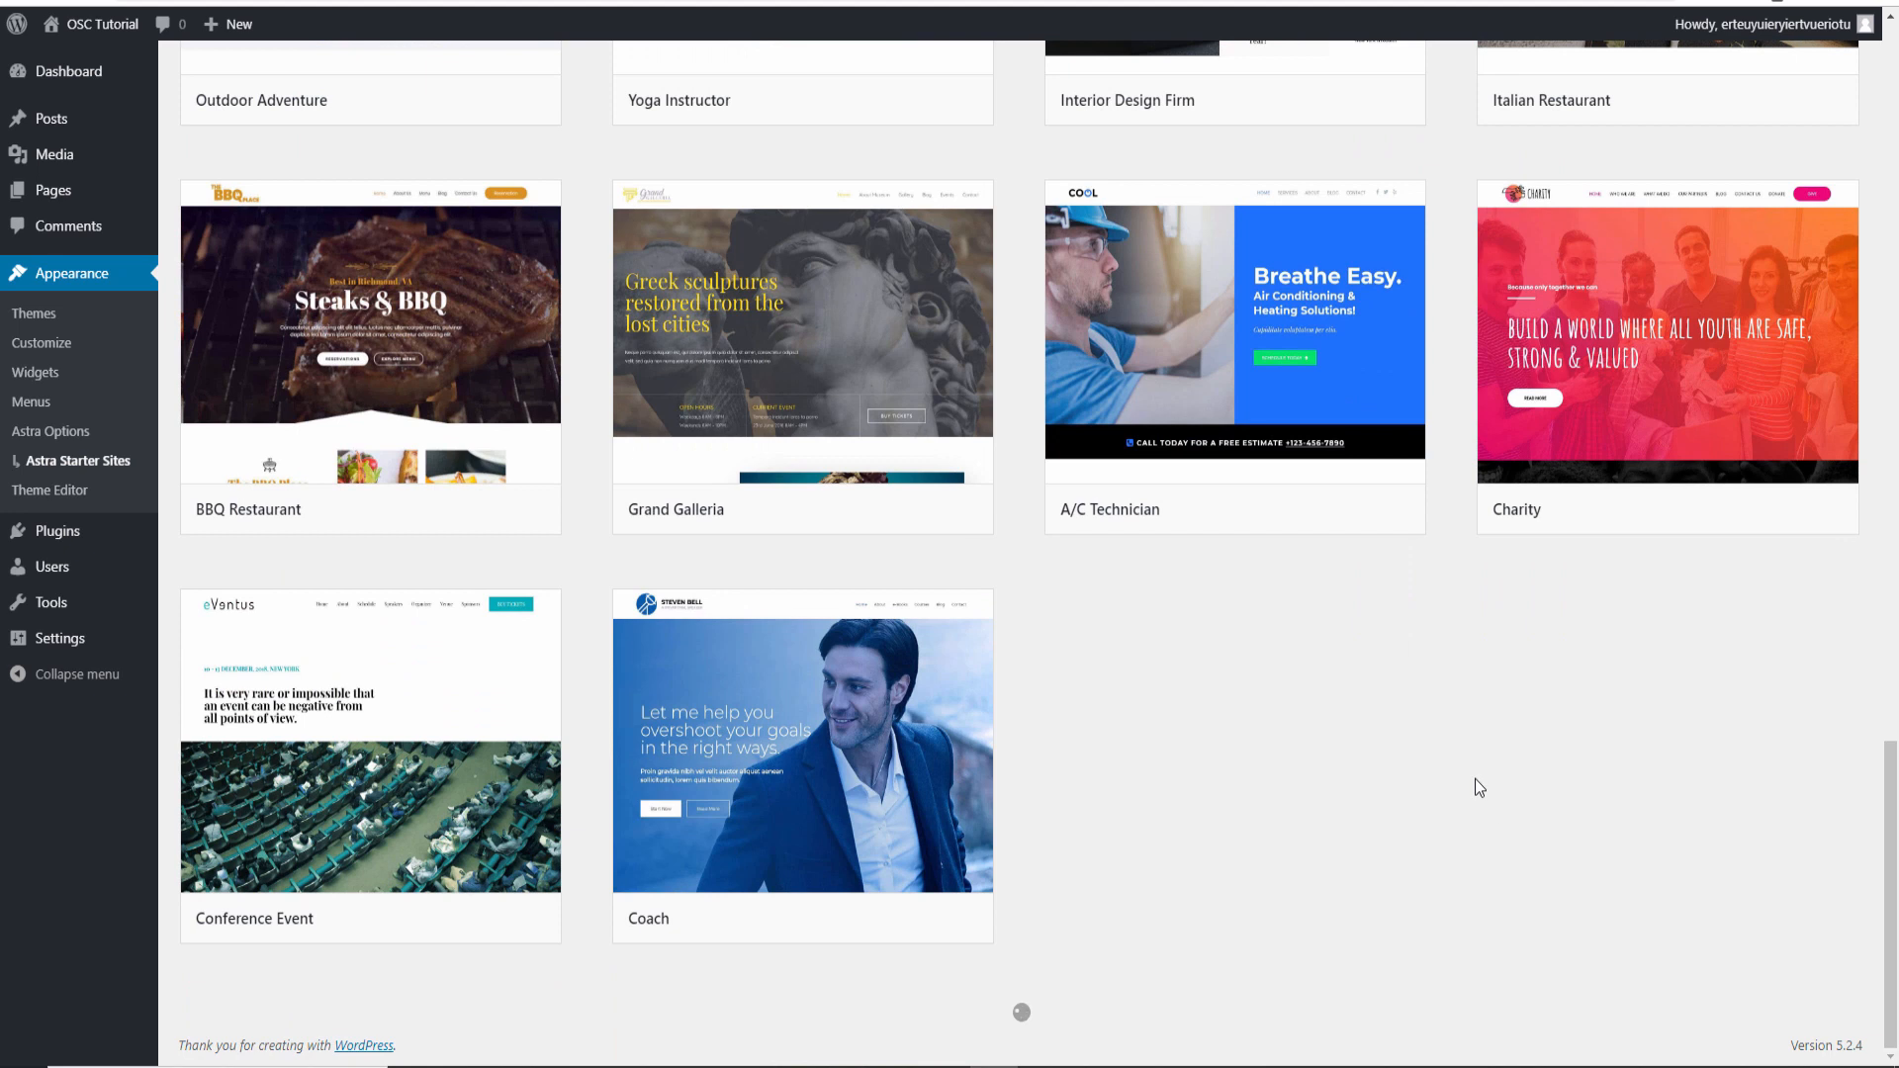
scroll(1475, 779, down, 4)
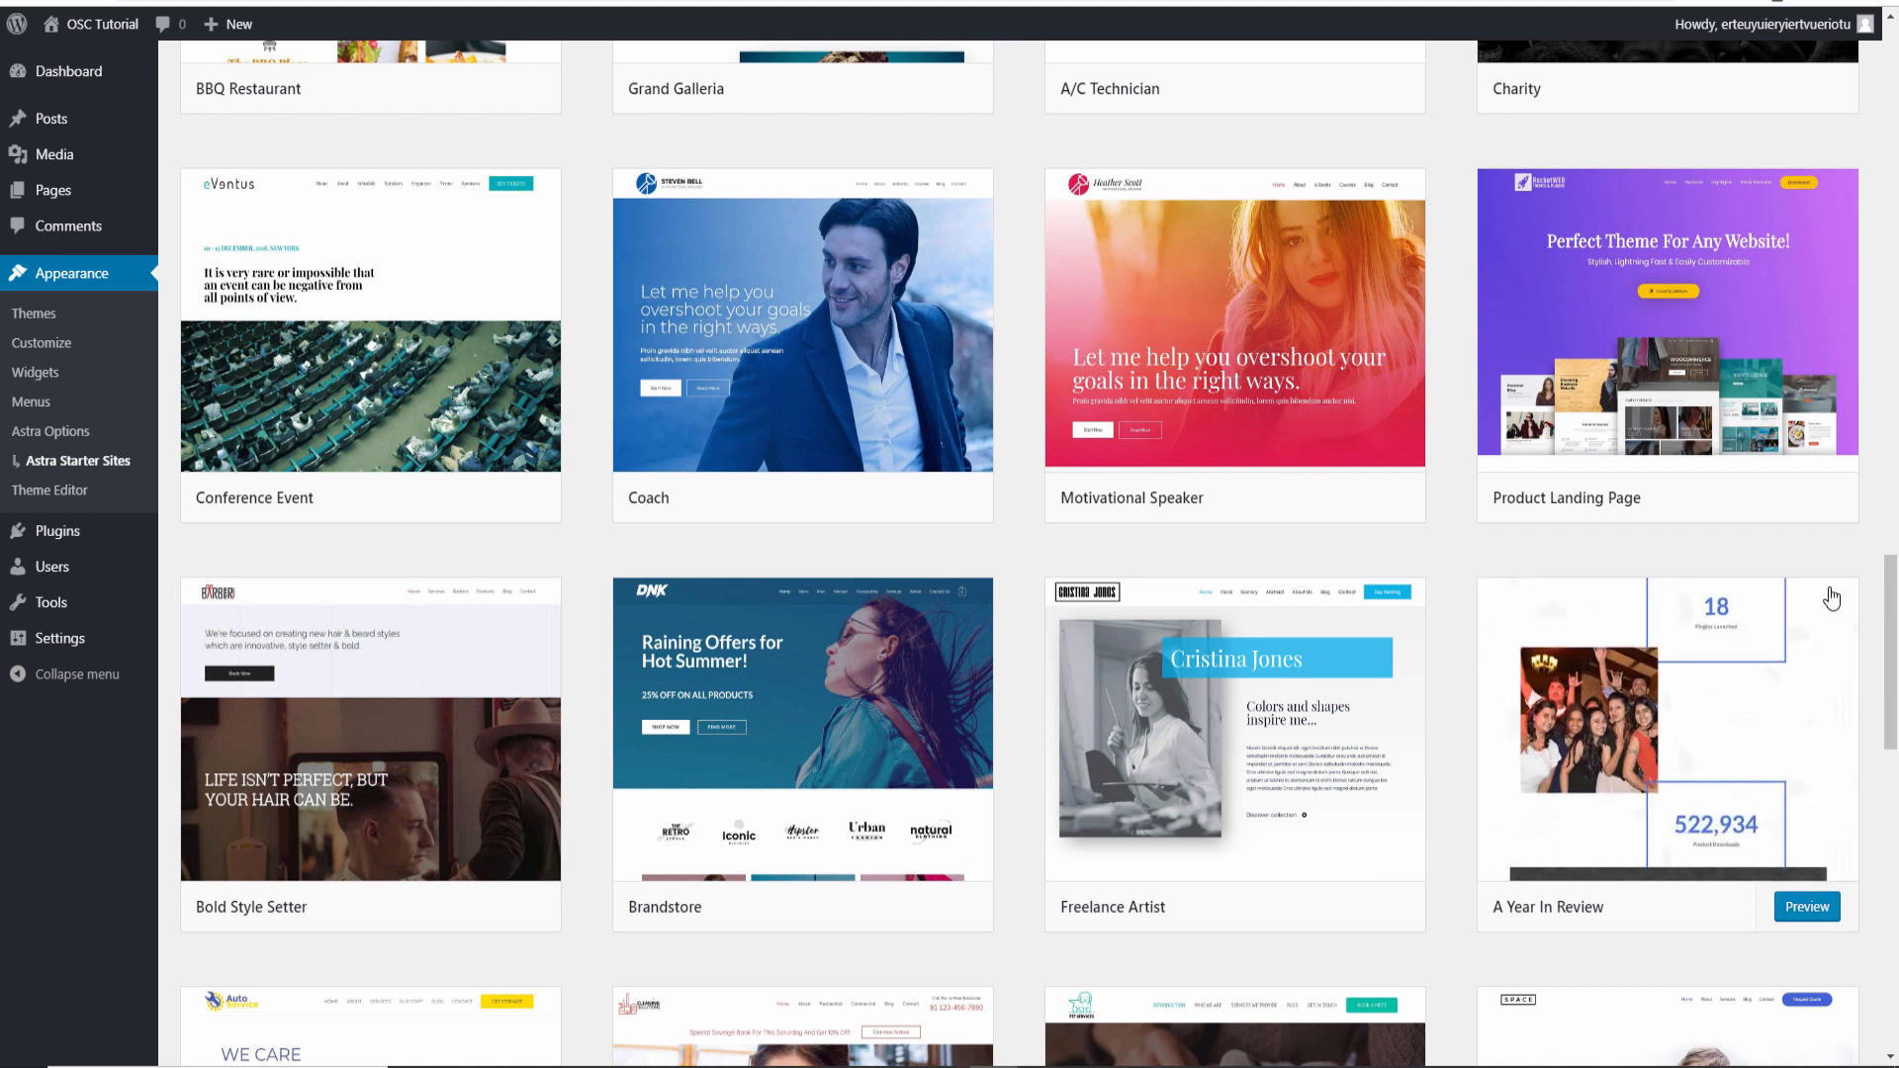
Import the free Interior Designer starter site with the option to delete the previously imported site enabled
drag(1885, 645, 1893, 376)
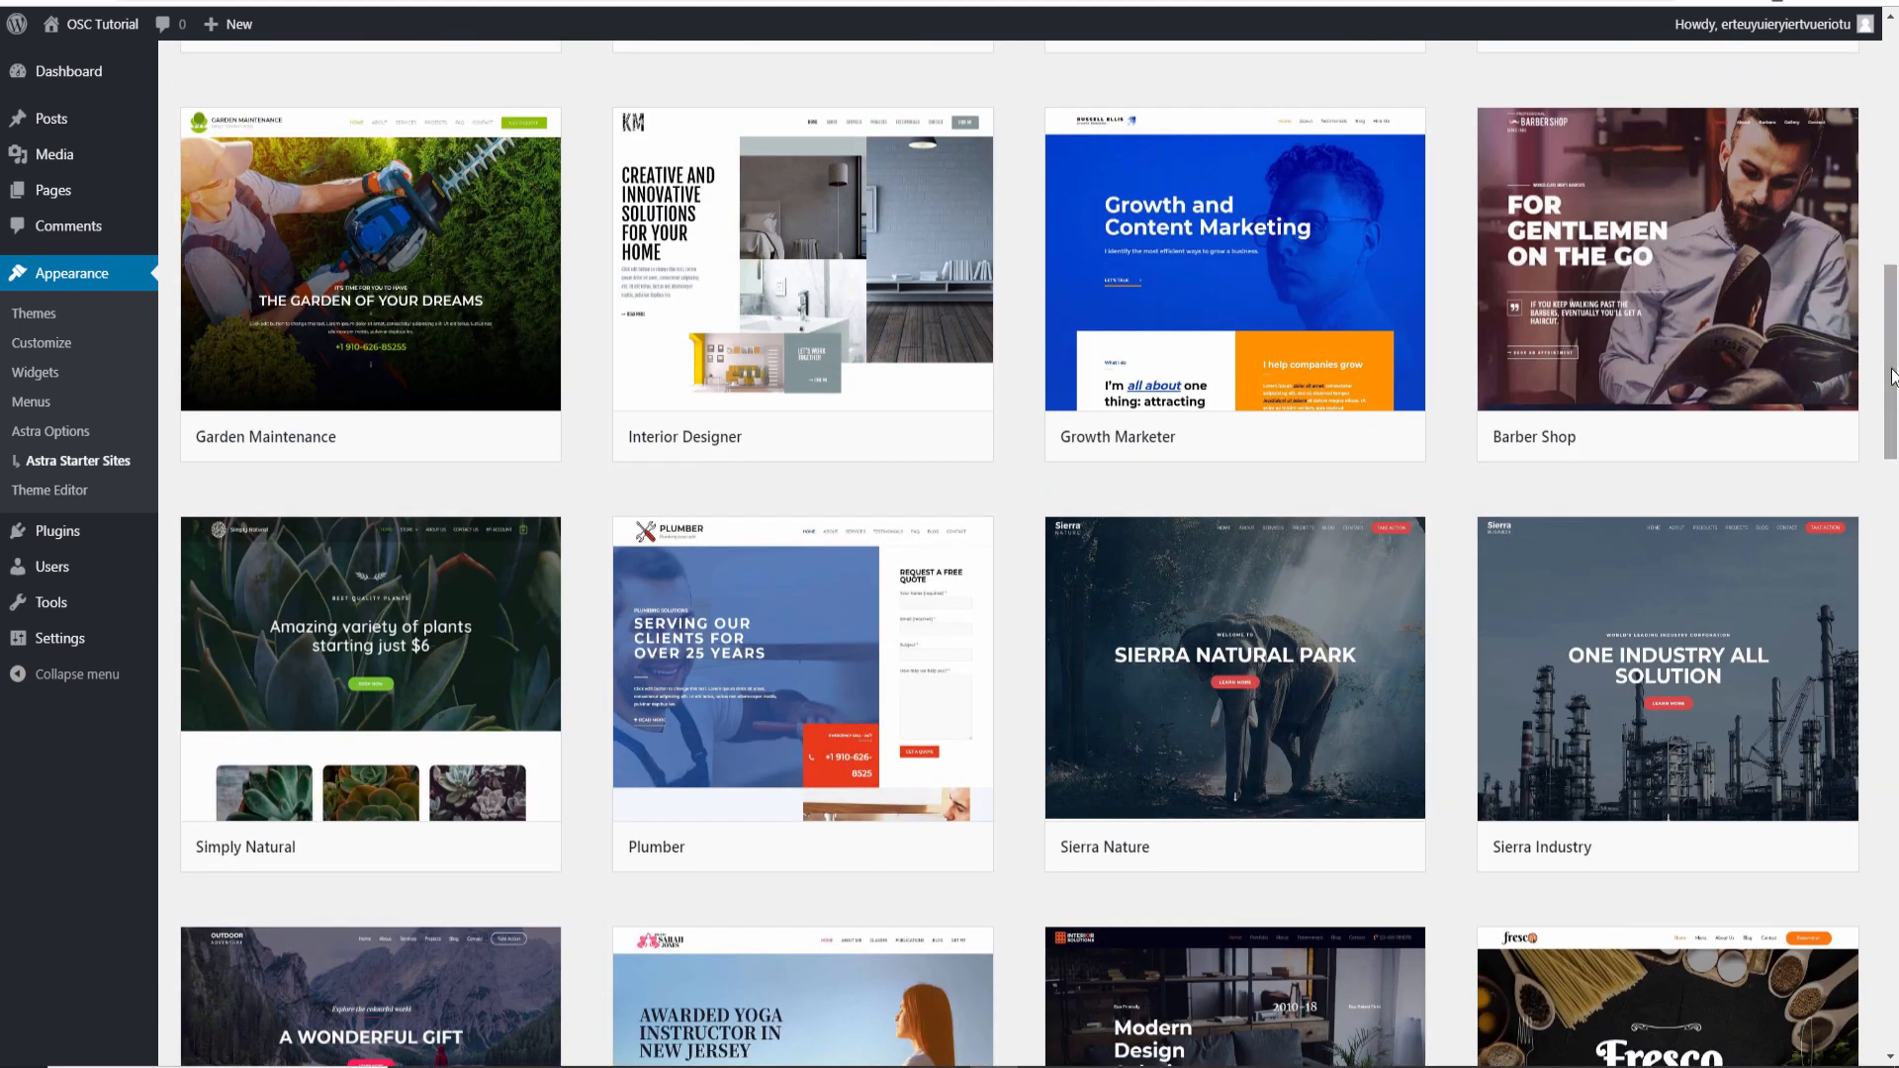
mouse_move(823, 336)
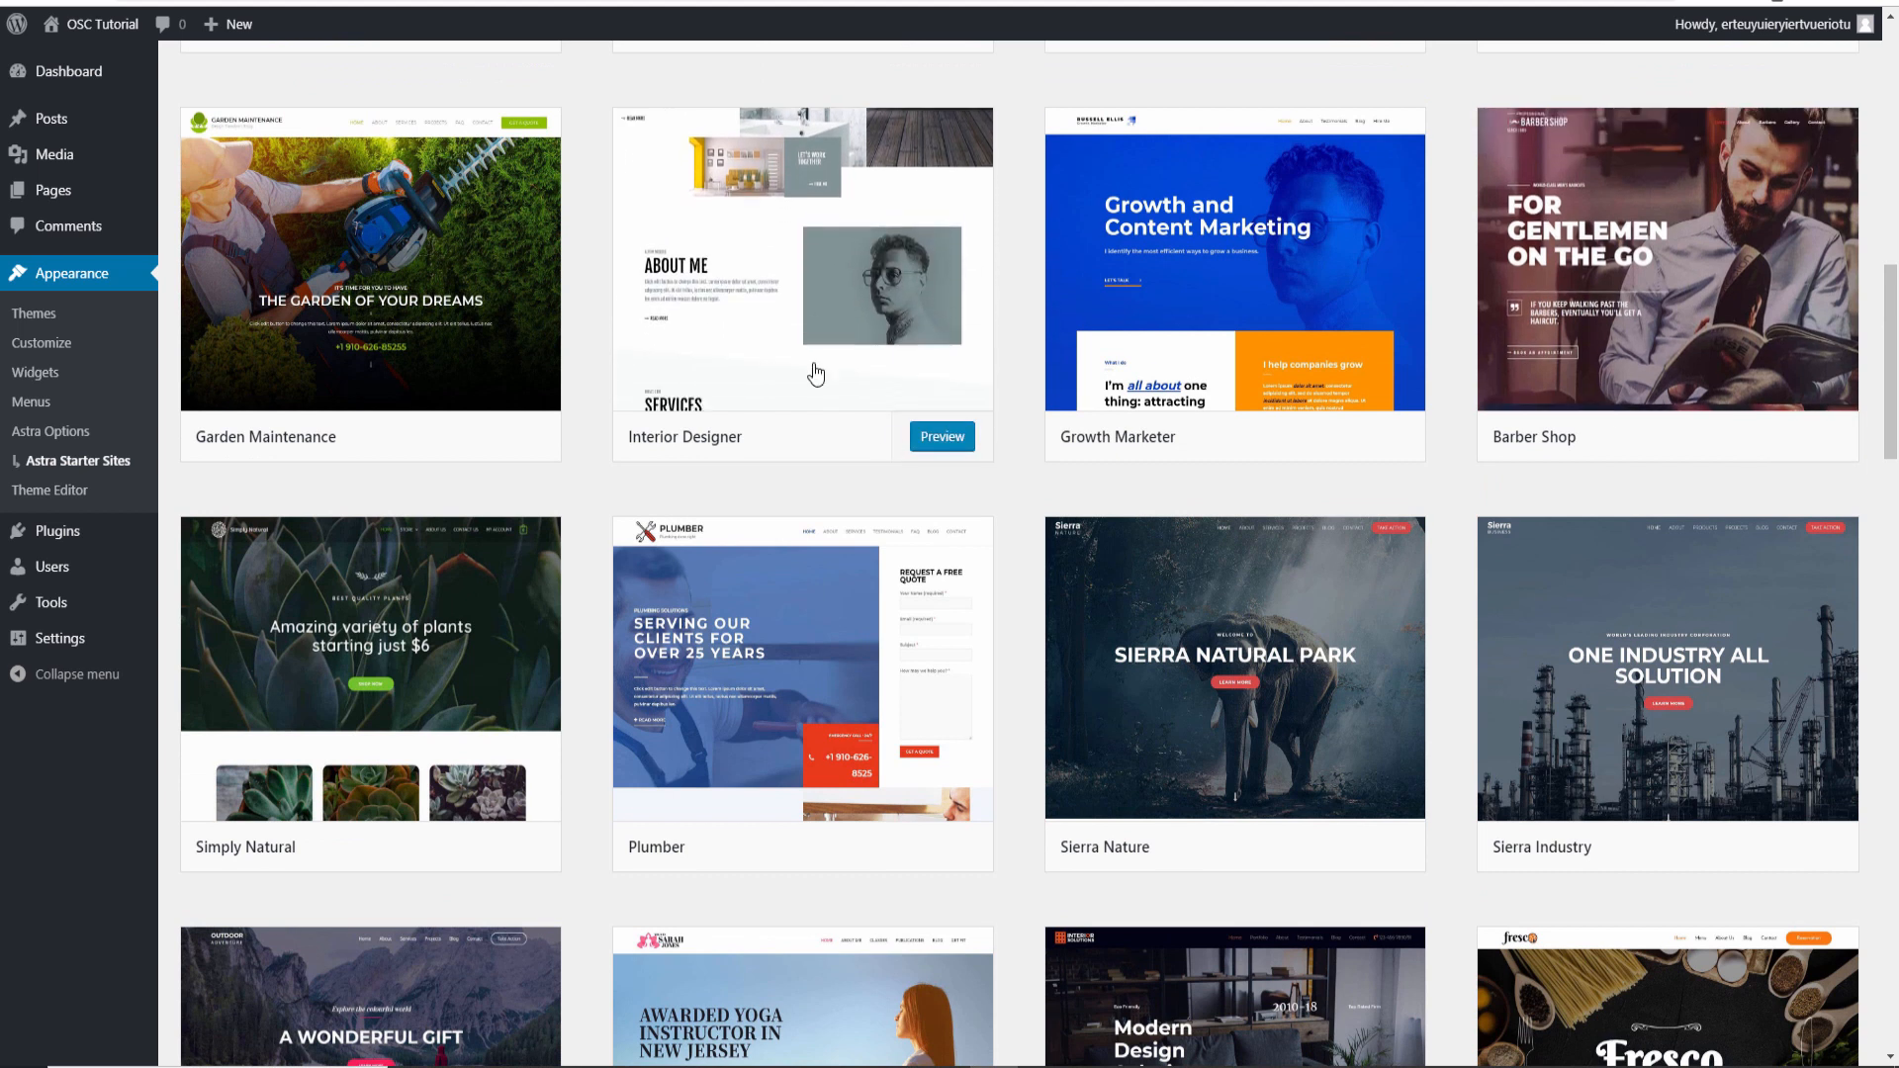
click(930, 440)
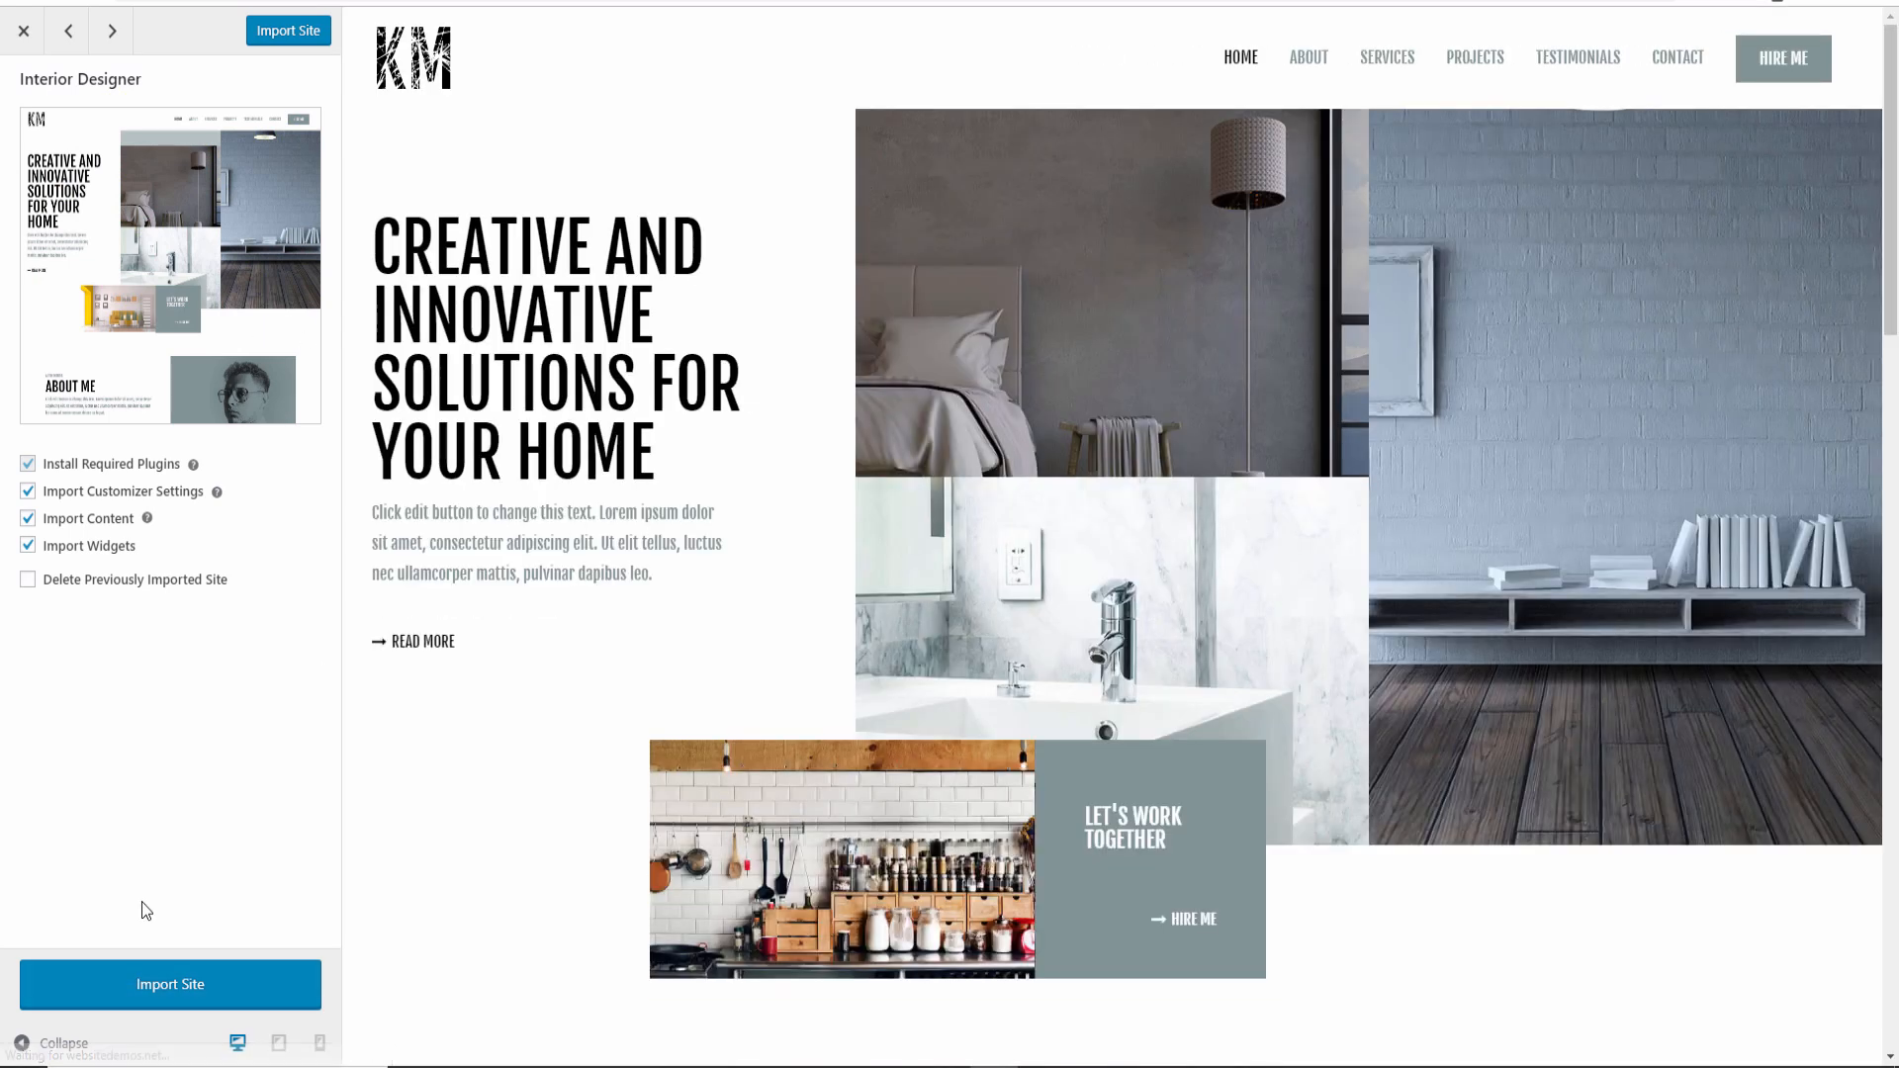
click(28, 581)
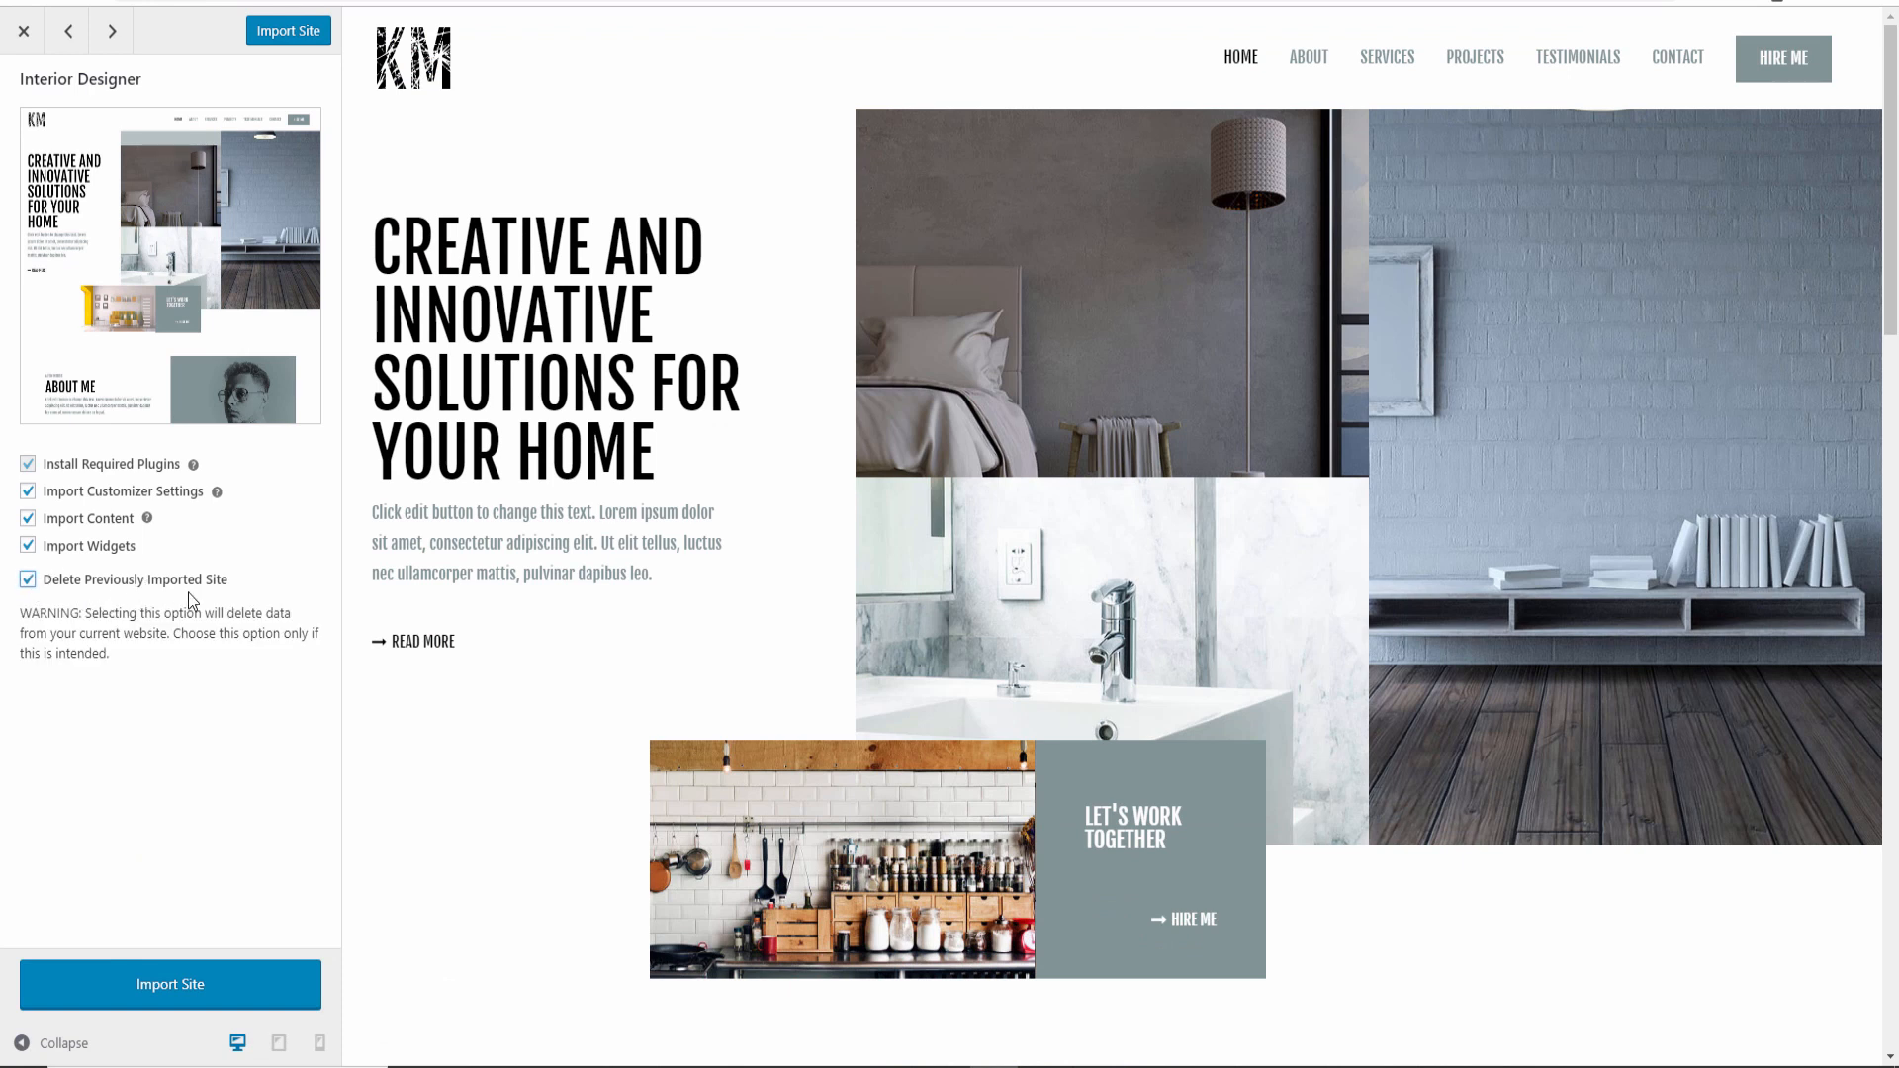
click(180, 979)
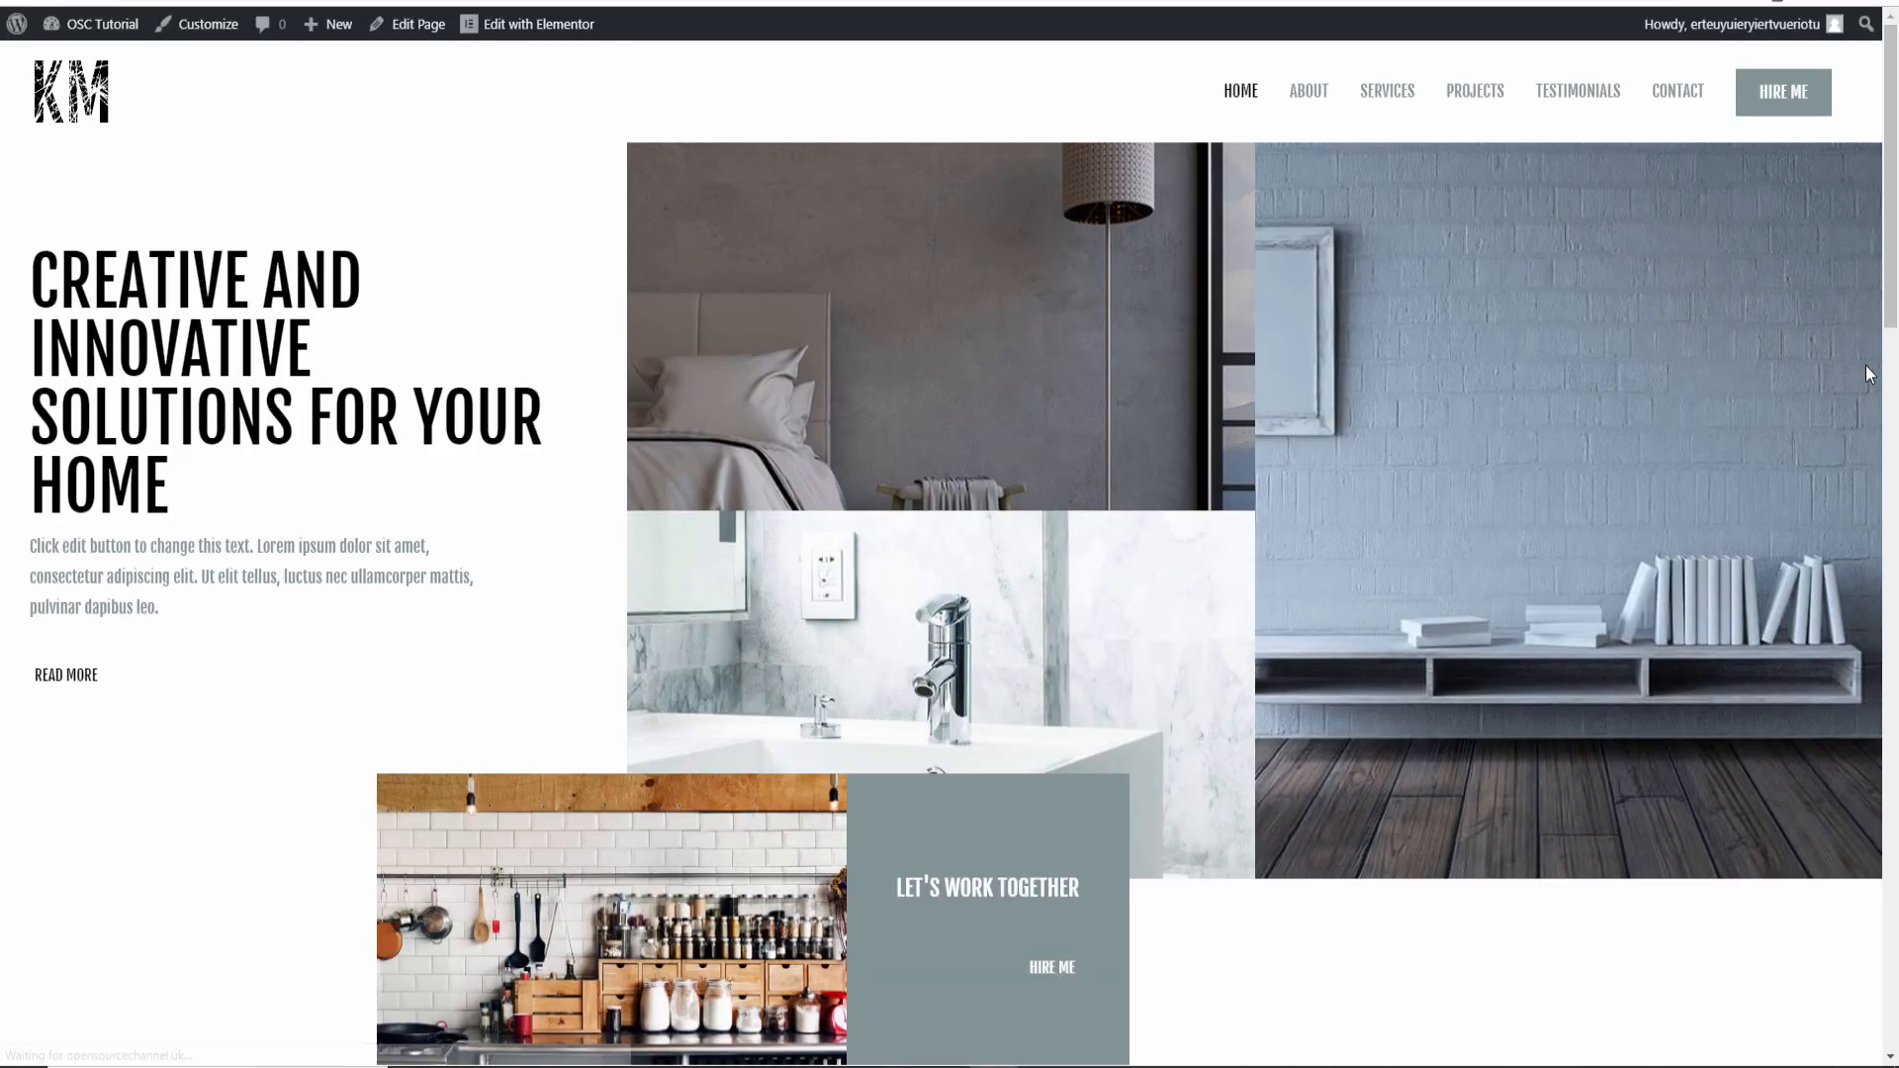
Look over the imported home page, return to the dashboard and open the theme customizer
drag(1889, 286, 1863, 169)
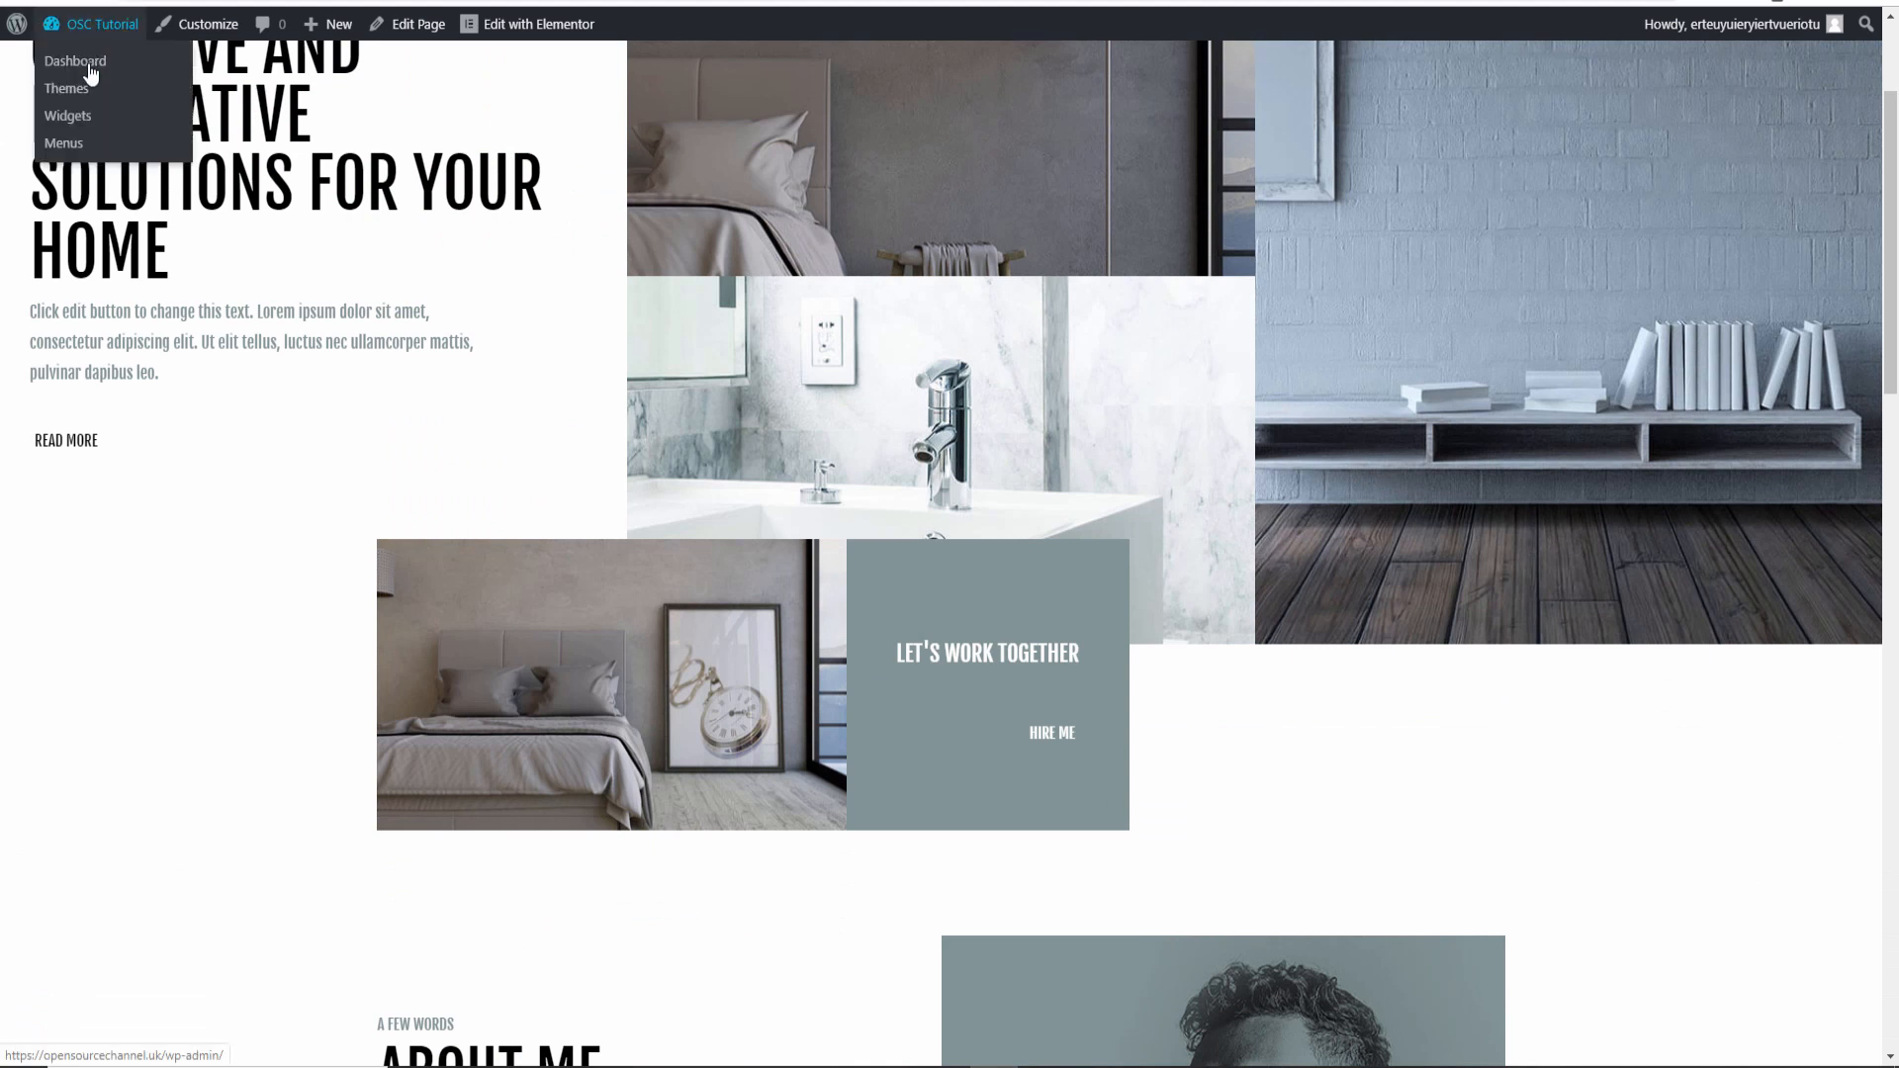
click(94, 62)
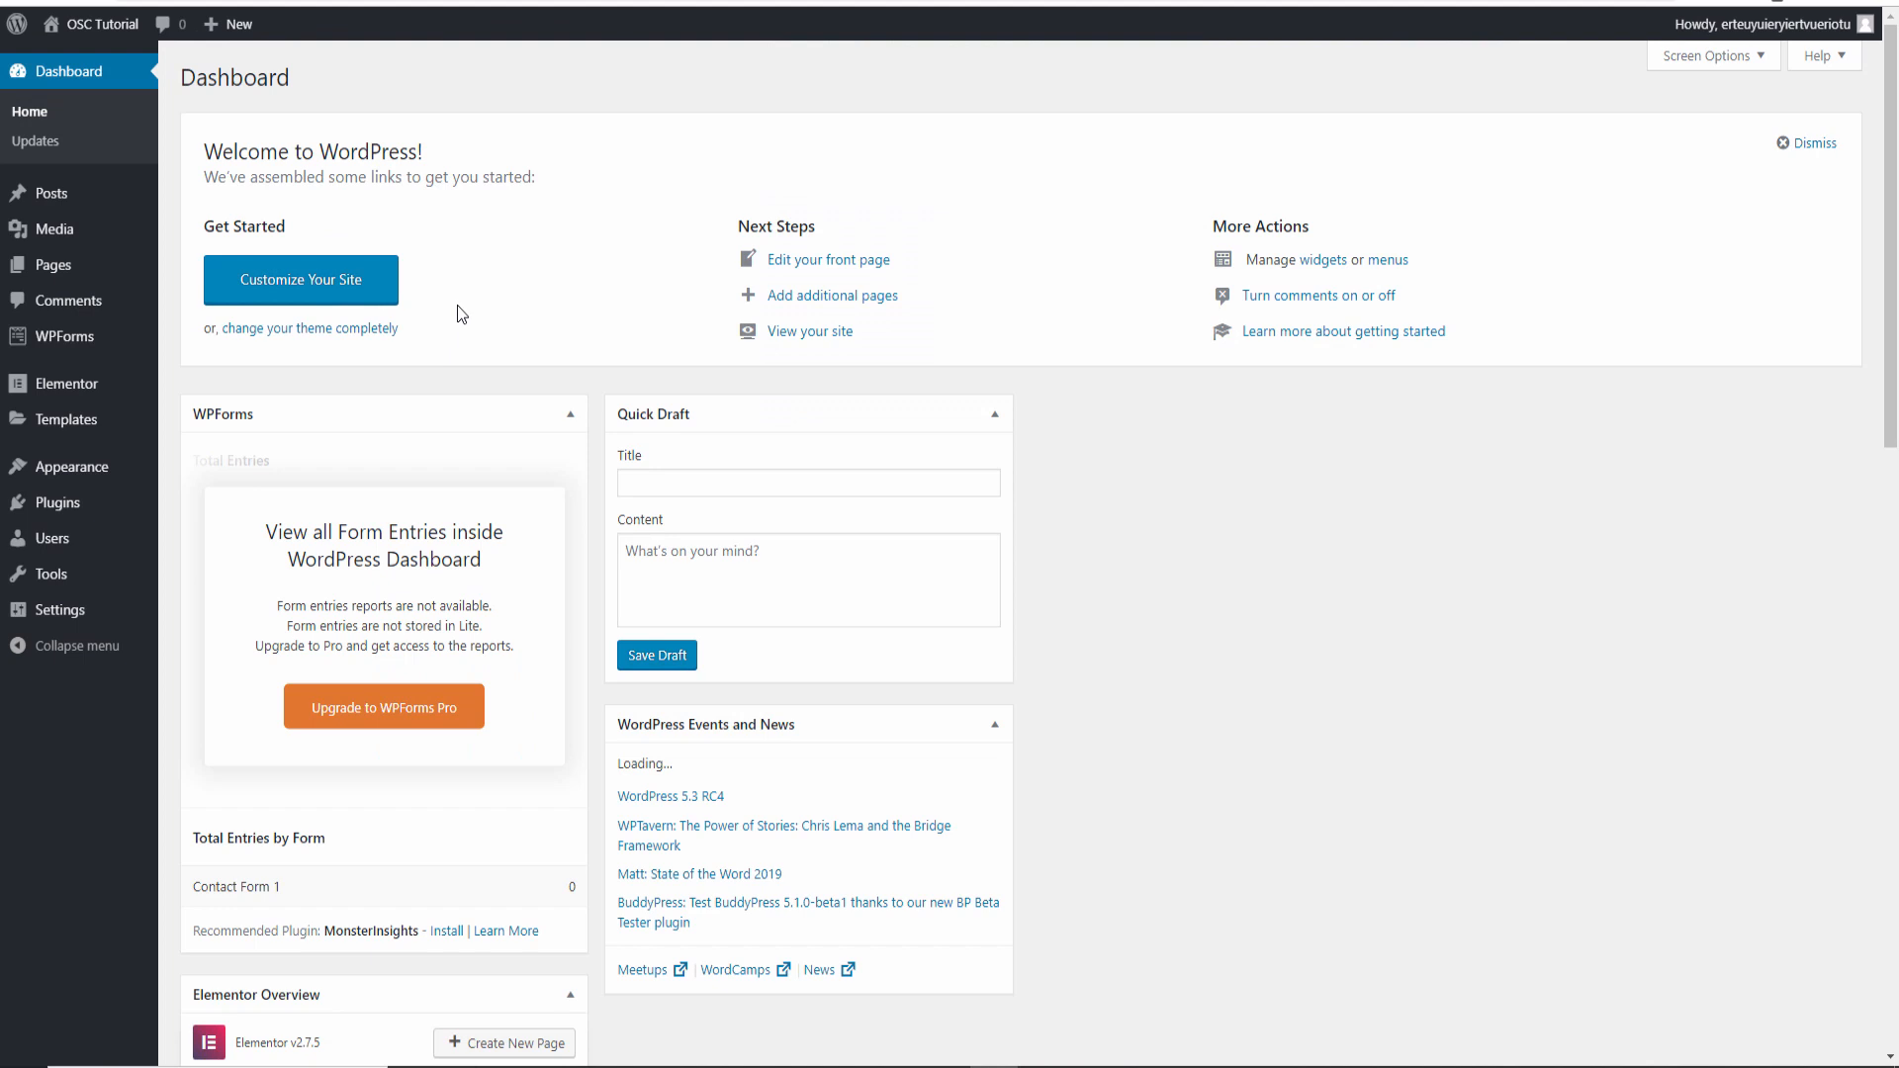
mouse_move(102, 475)
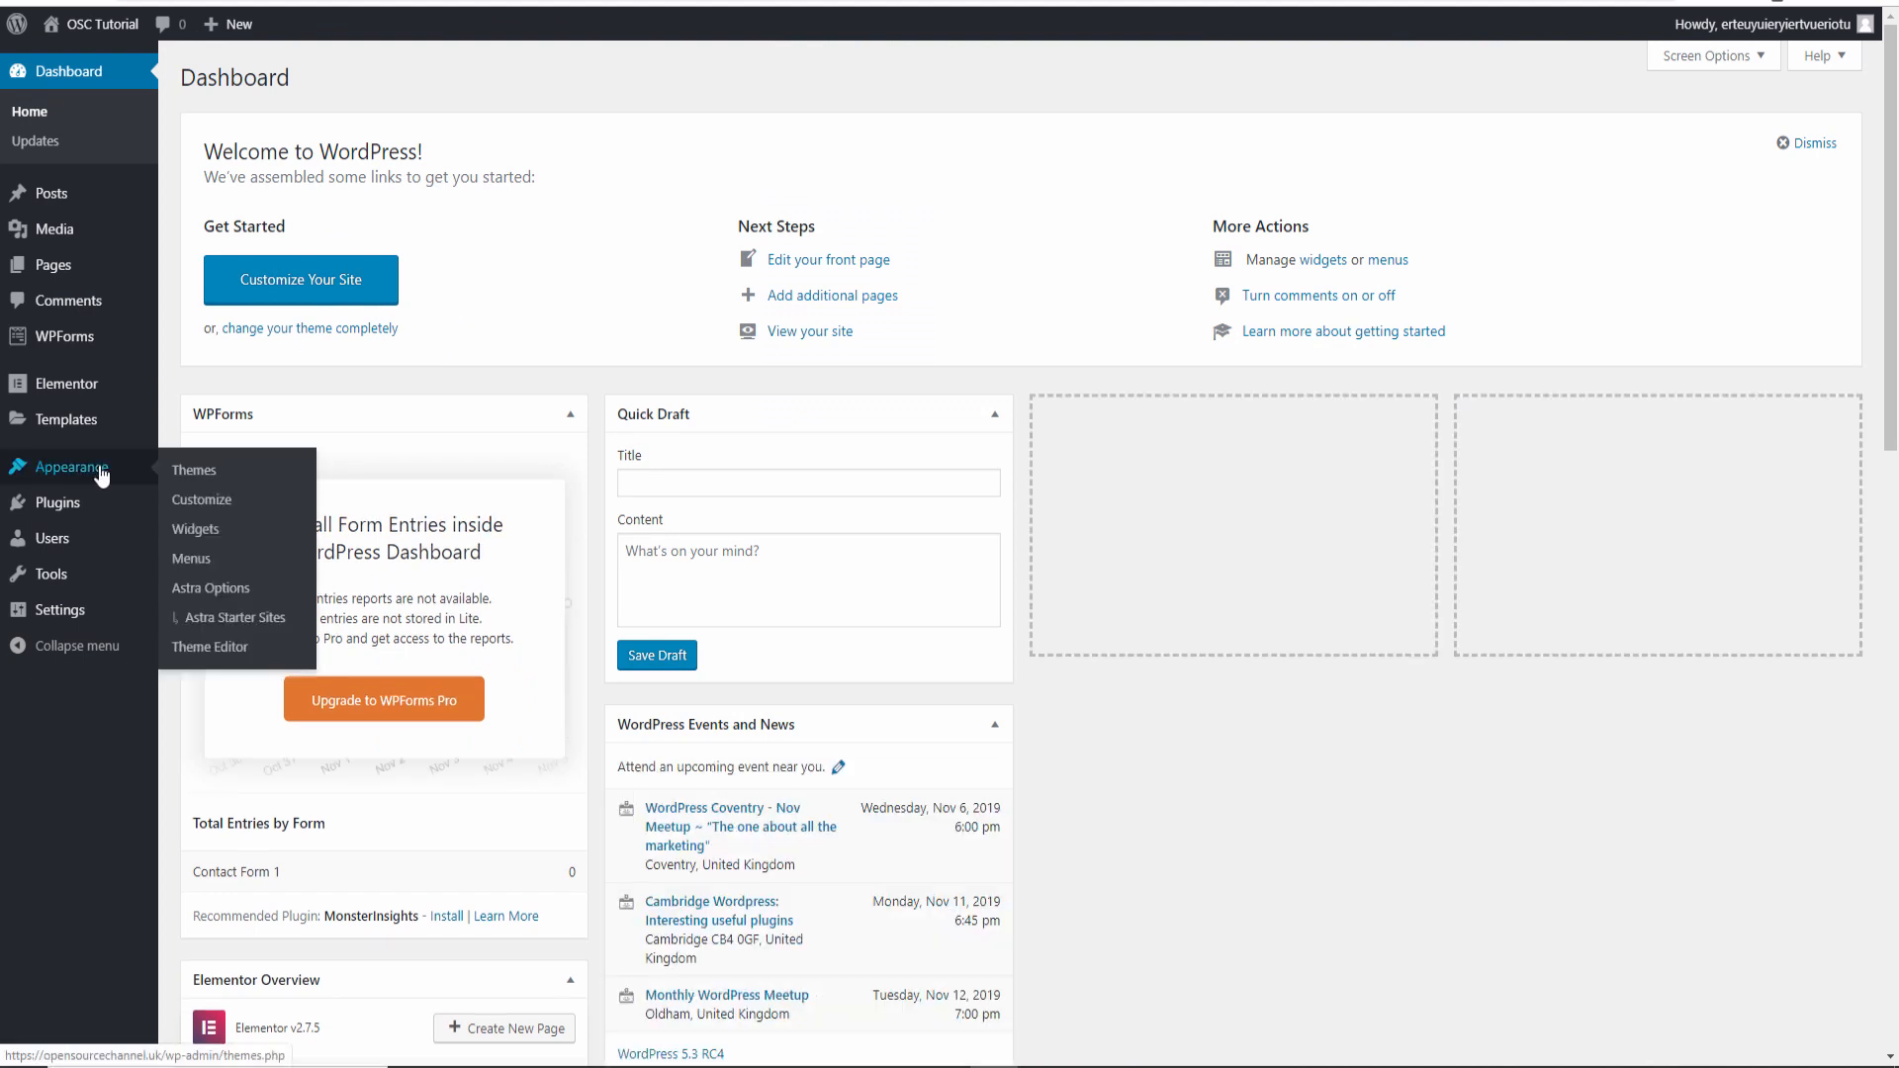
click(194, 503)
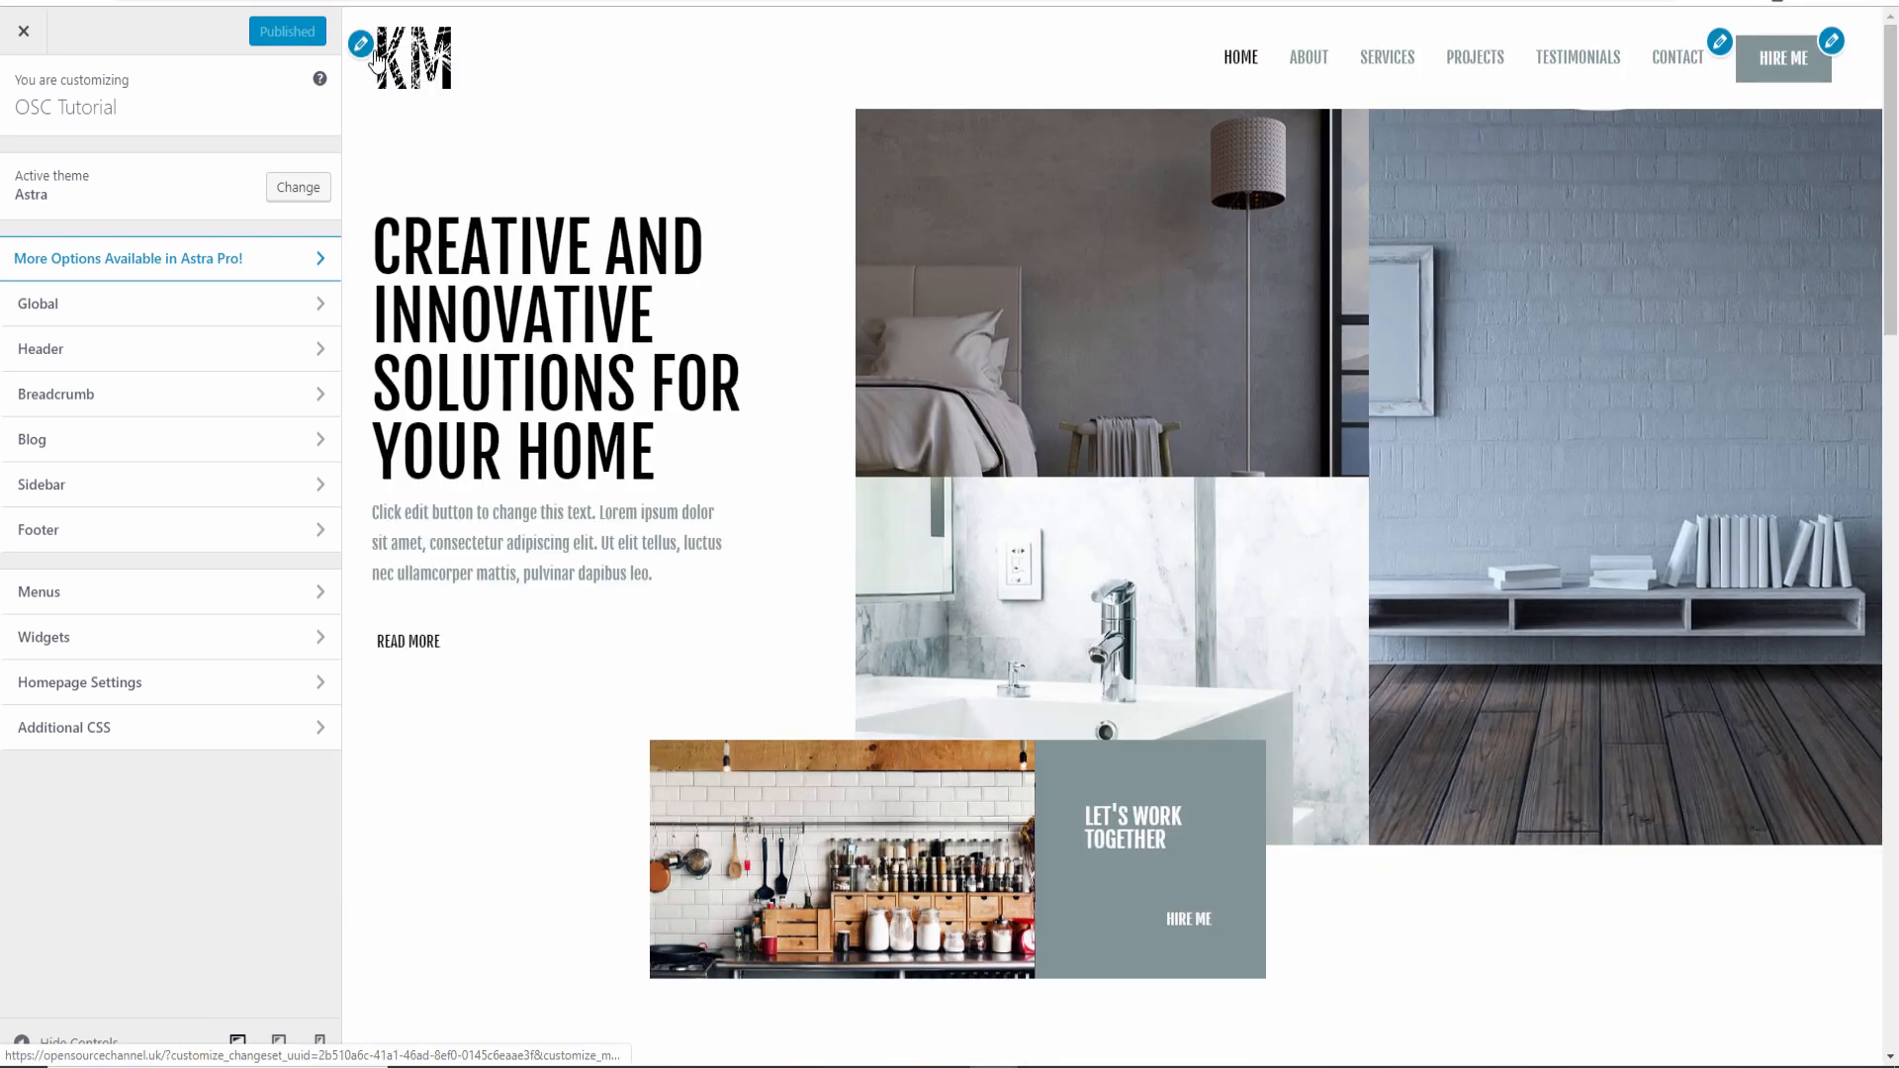
Set the site logo to the small KM image from the media library without cropping it, and publish the change
click(361, 45)
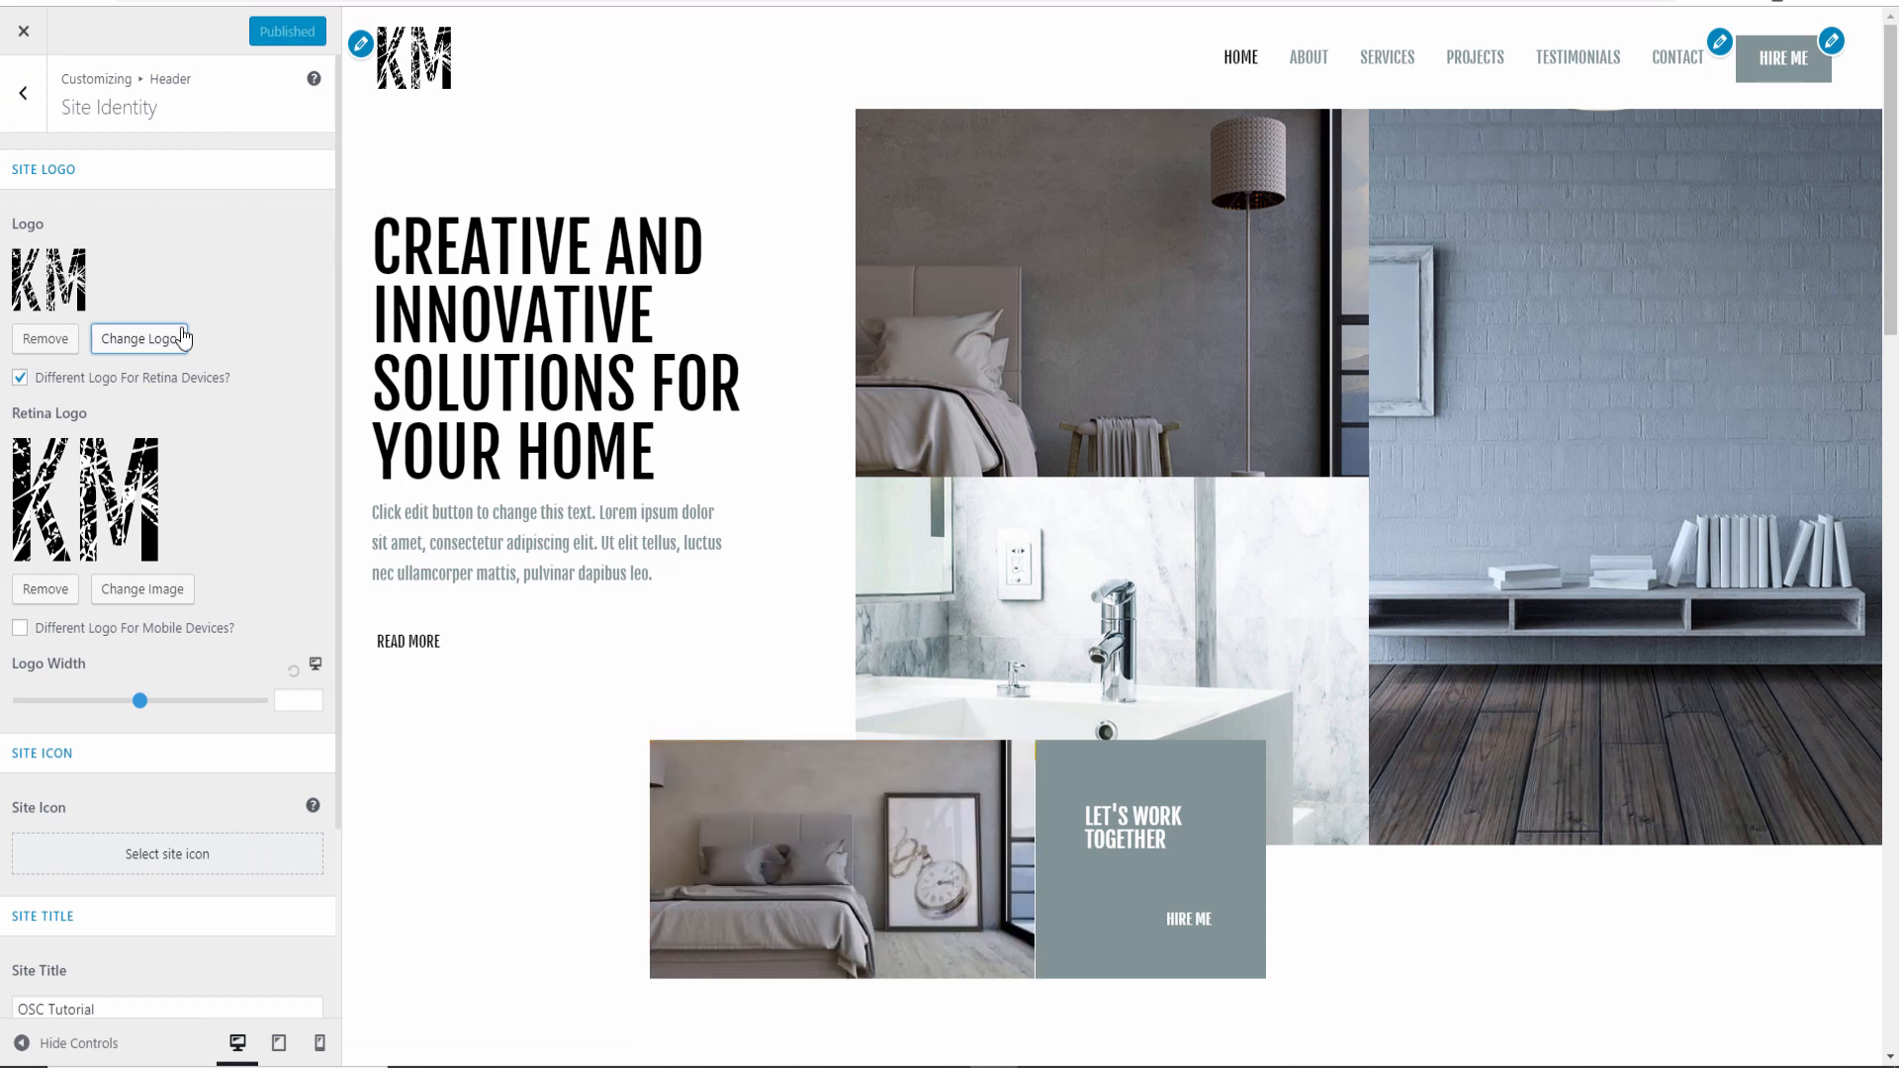
click(135, 341)
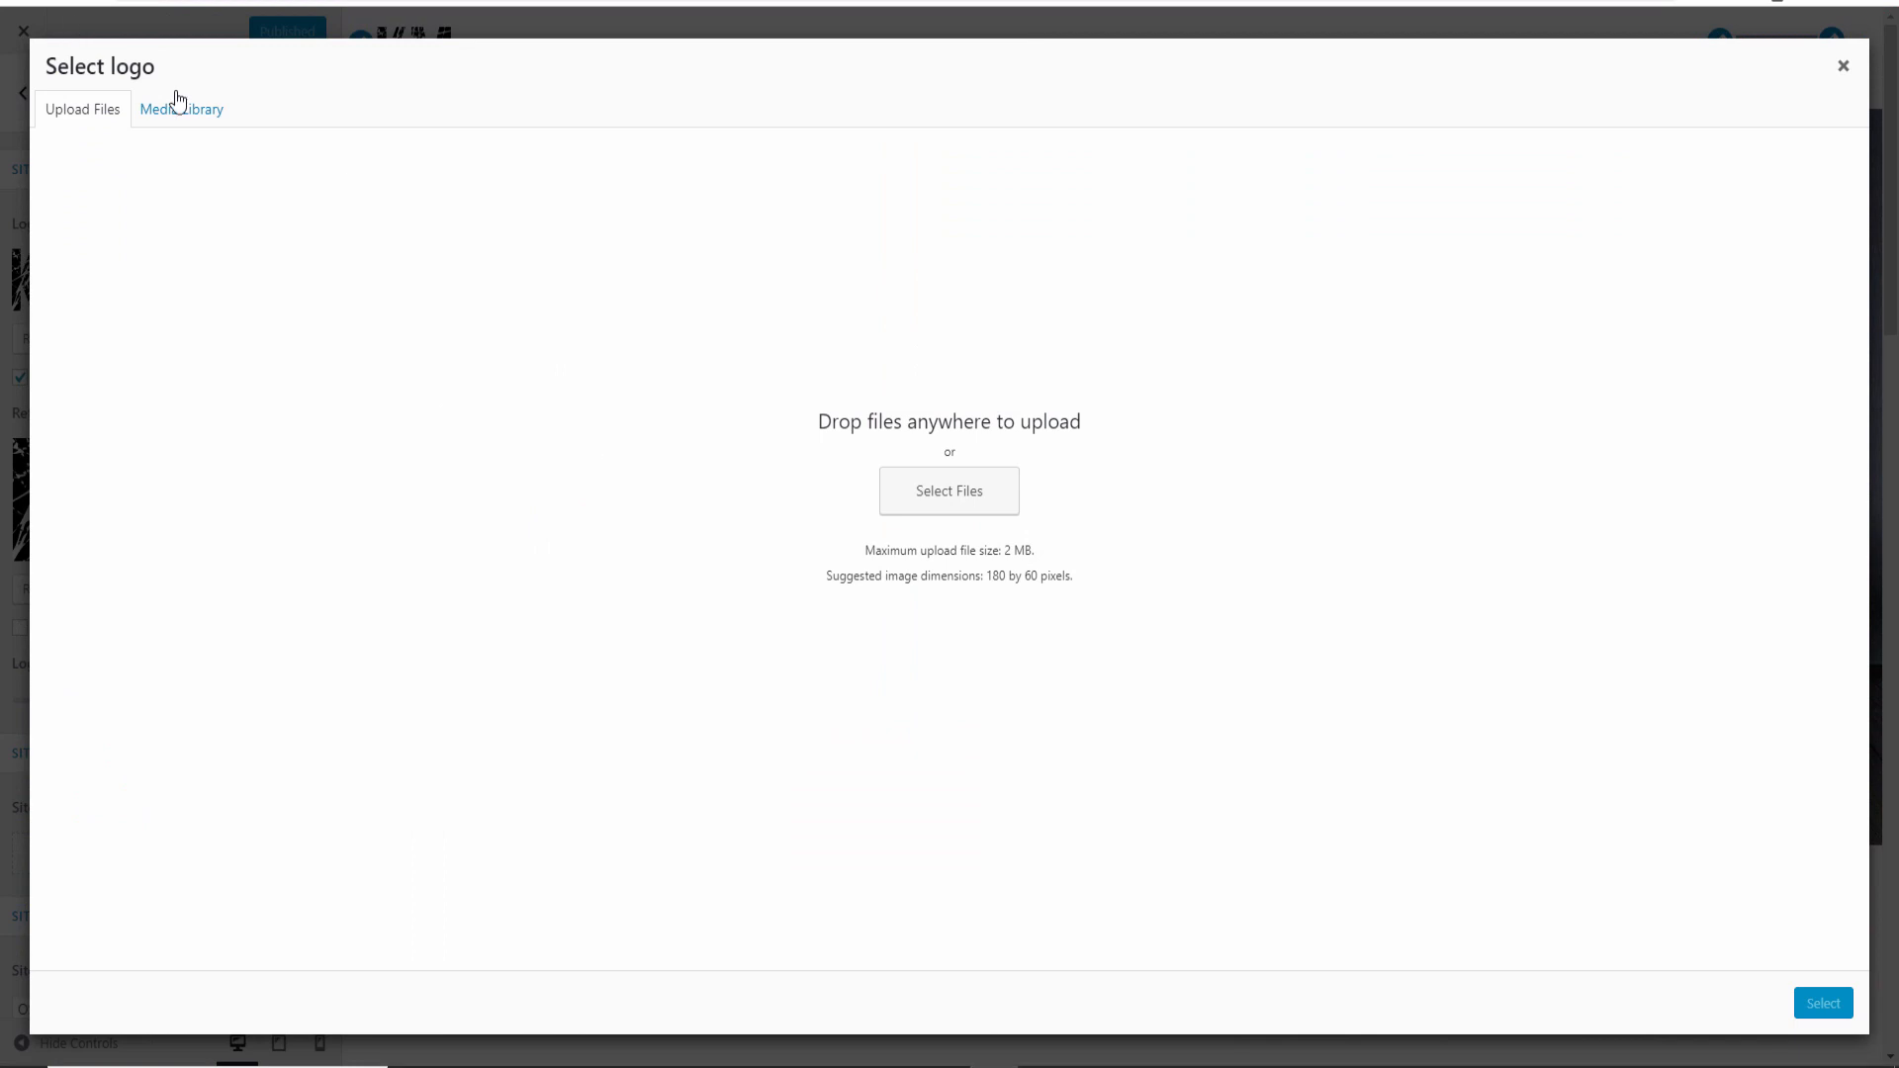
click(179, 111)
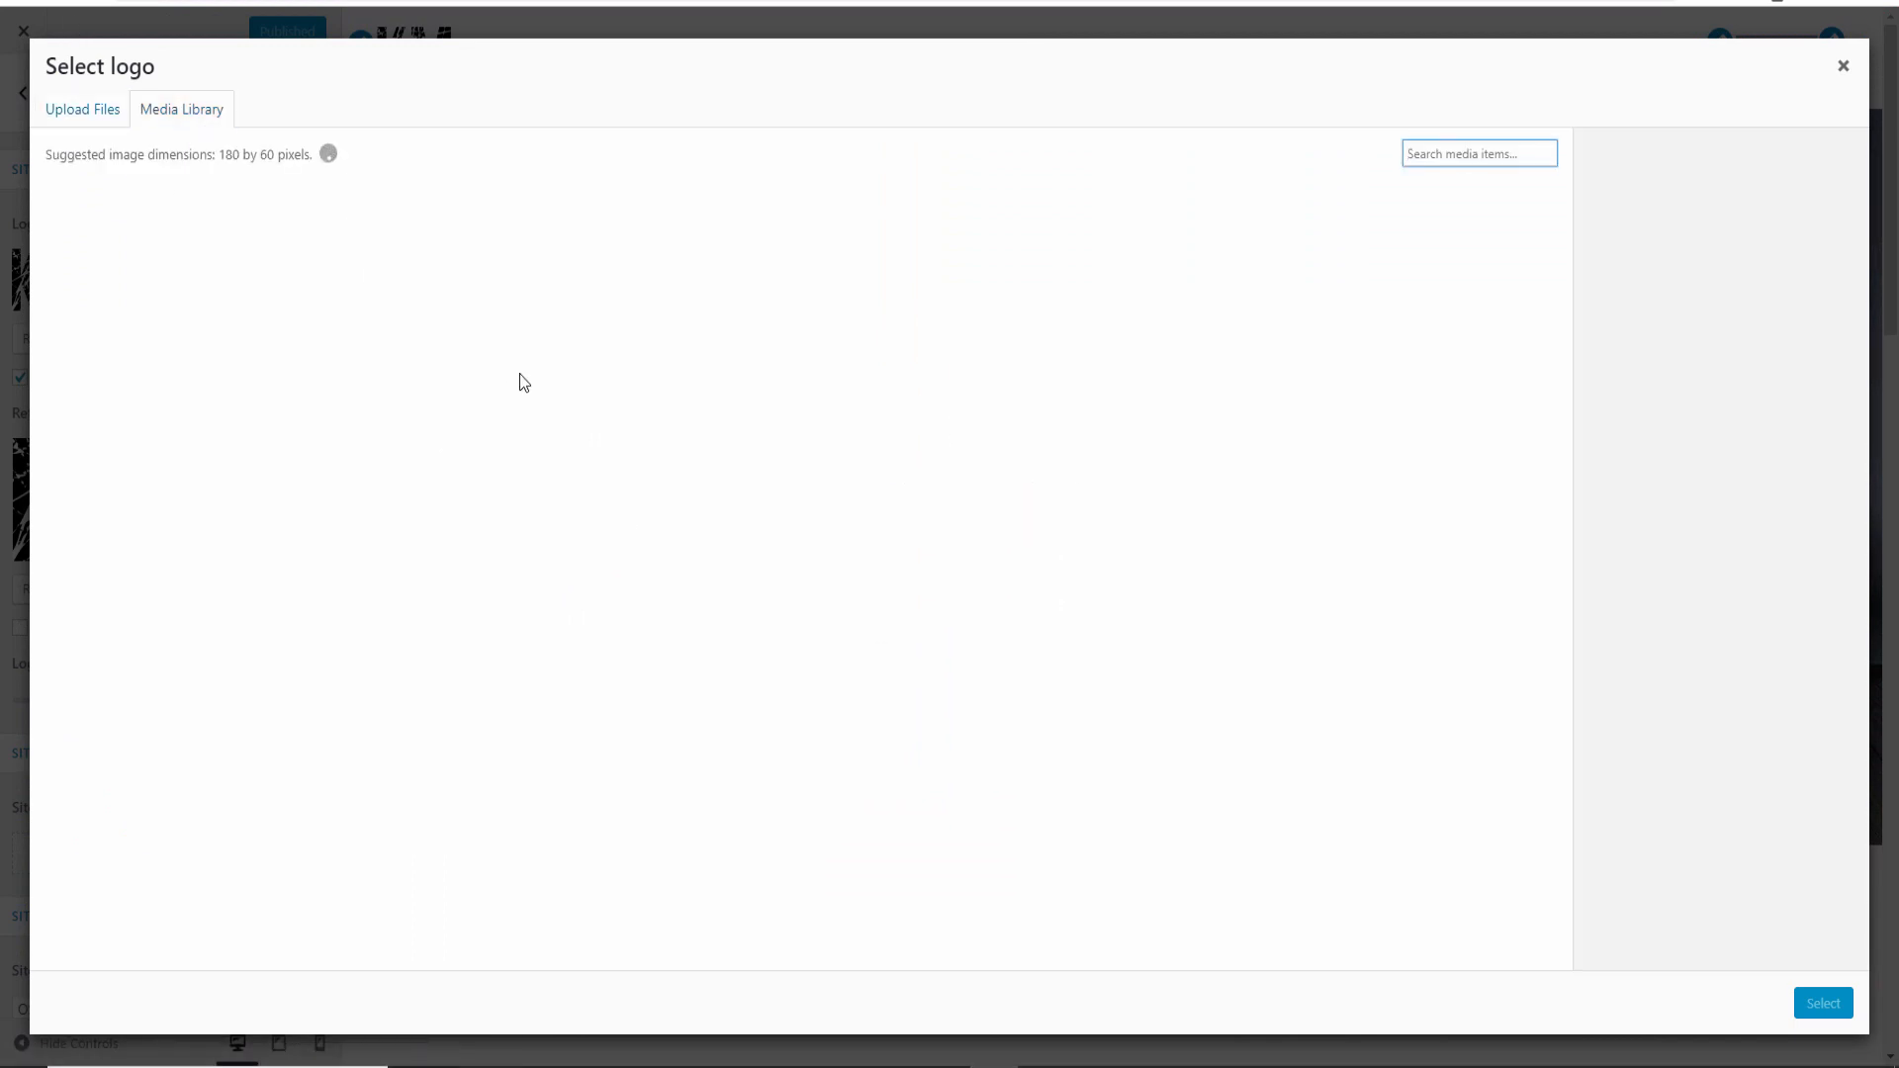
scroll(791, 587, down, 2)
scroll(791, 586, down, 5)
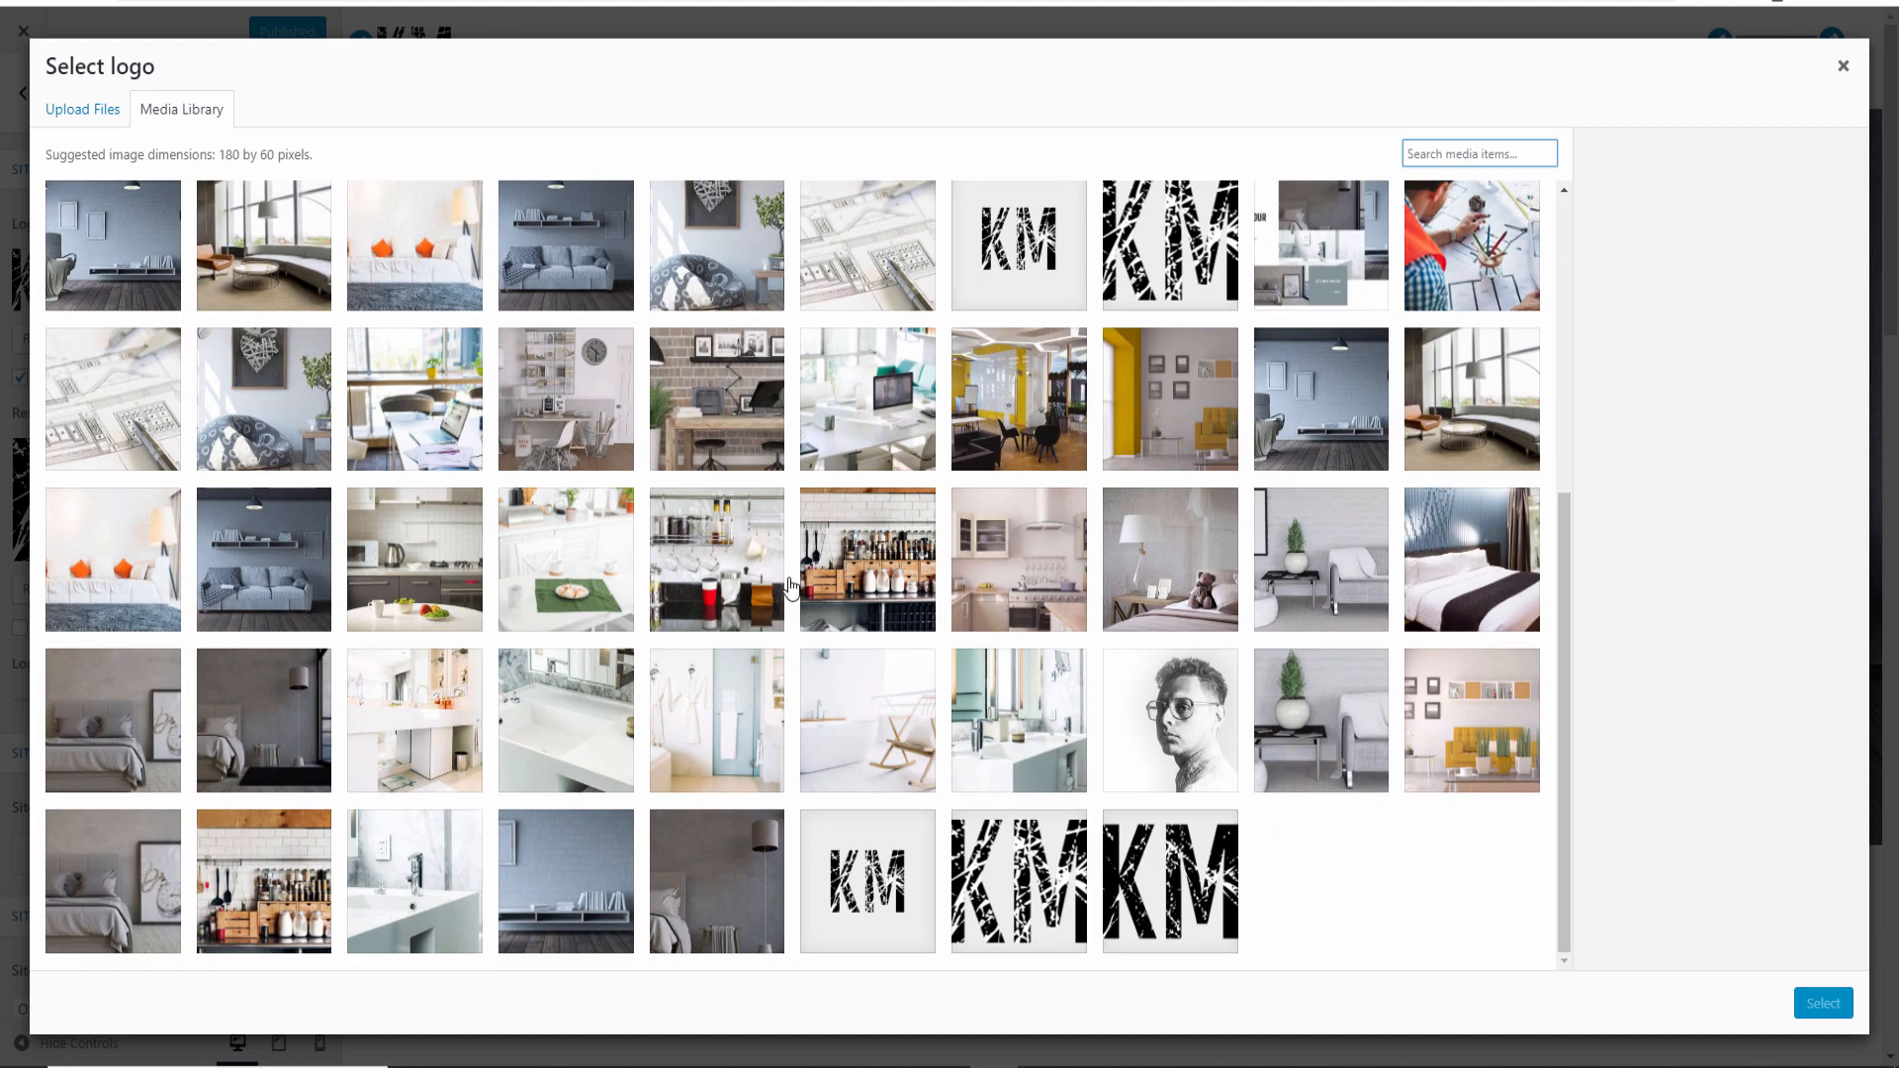
click(857, 875)
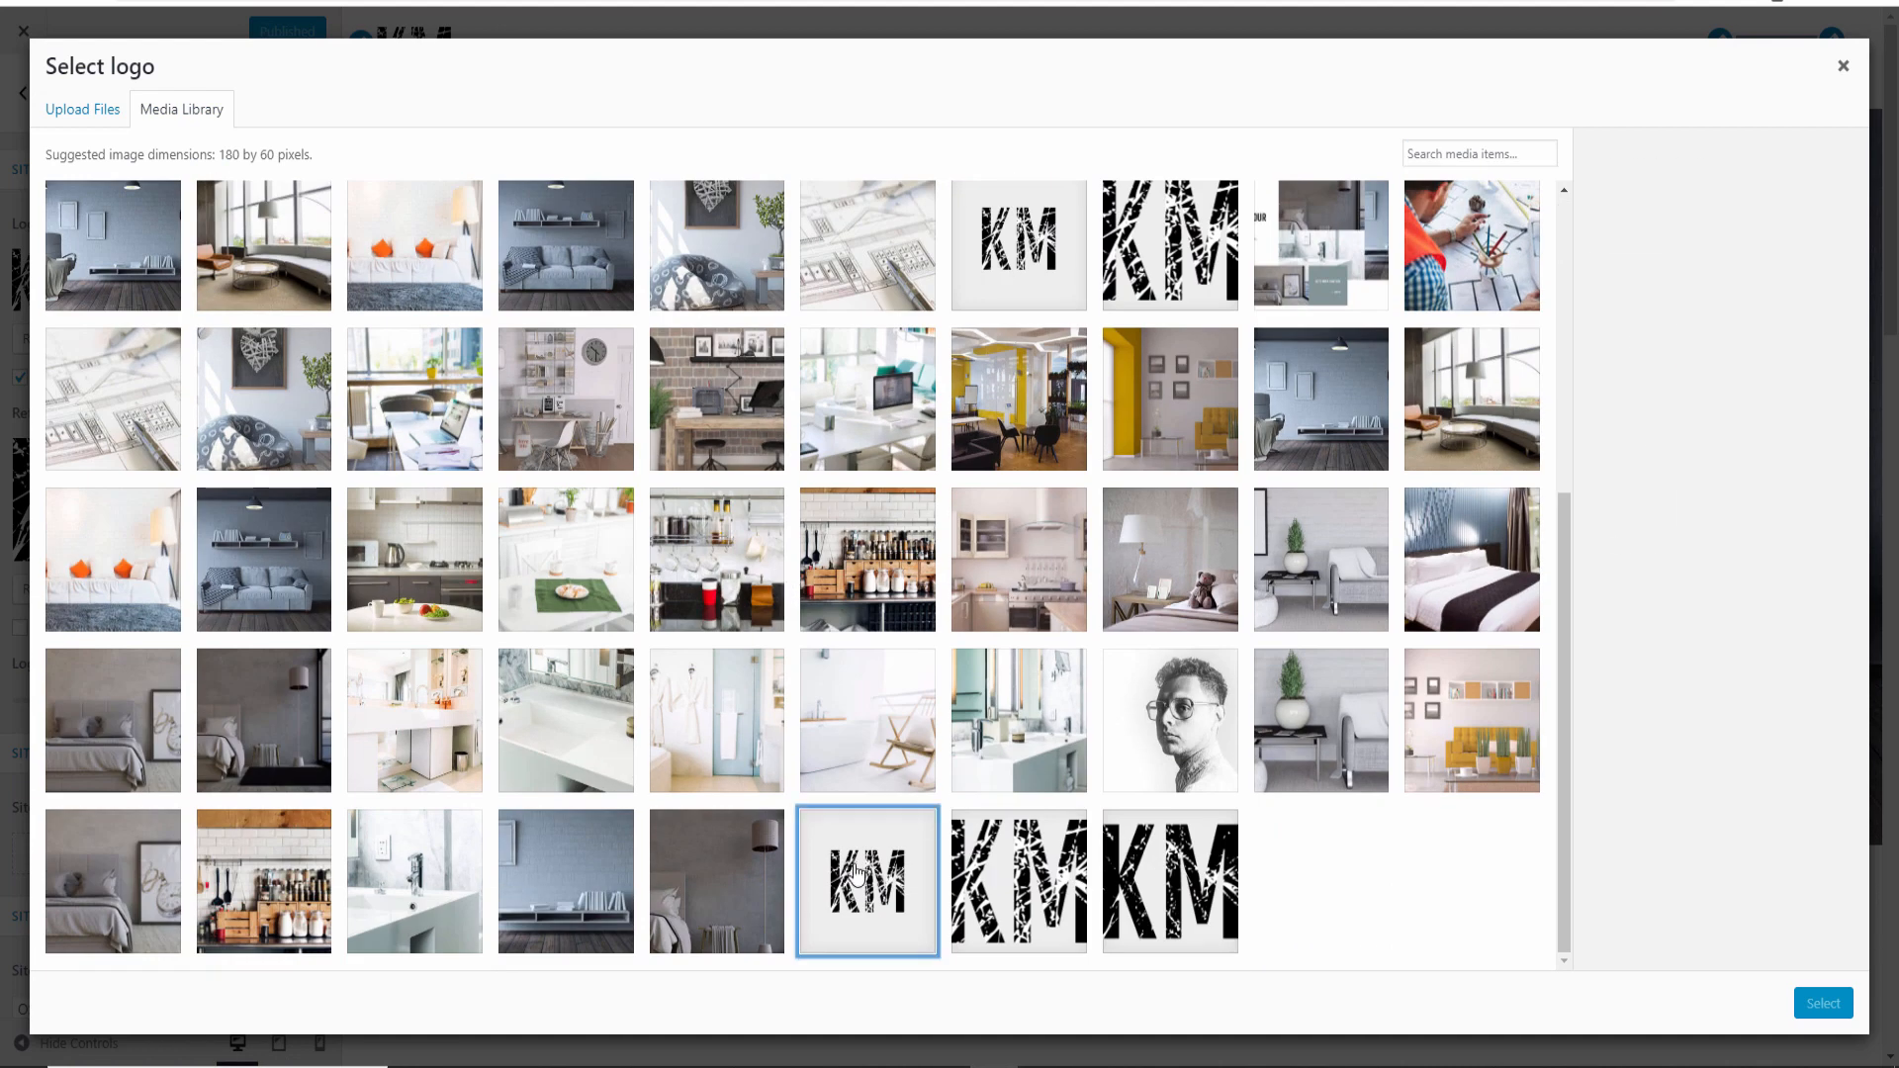
click(1818, 1001)
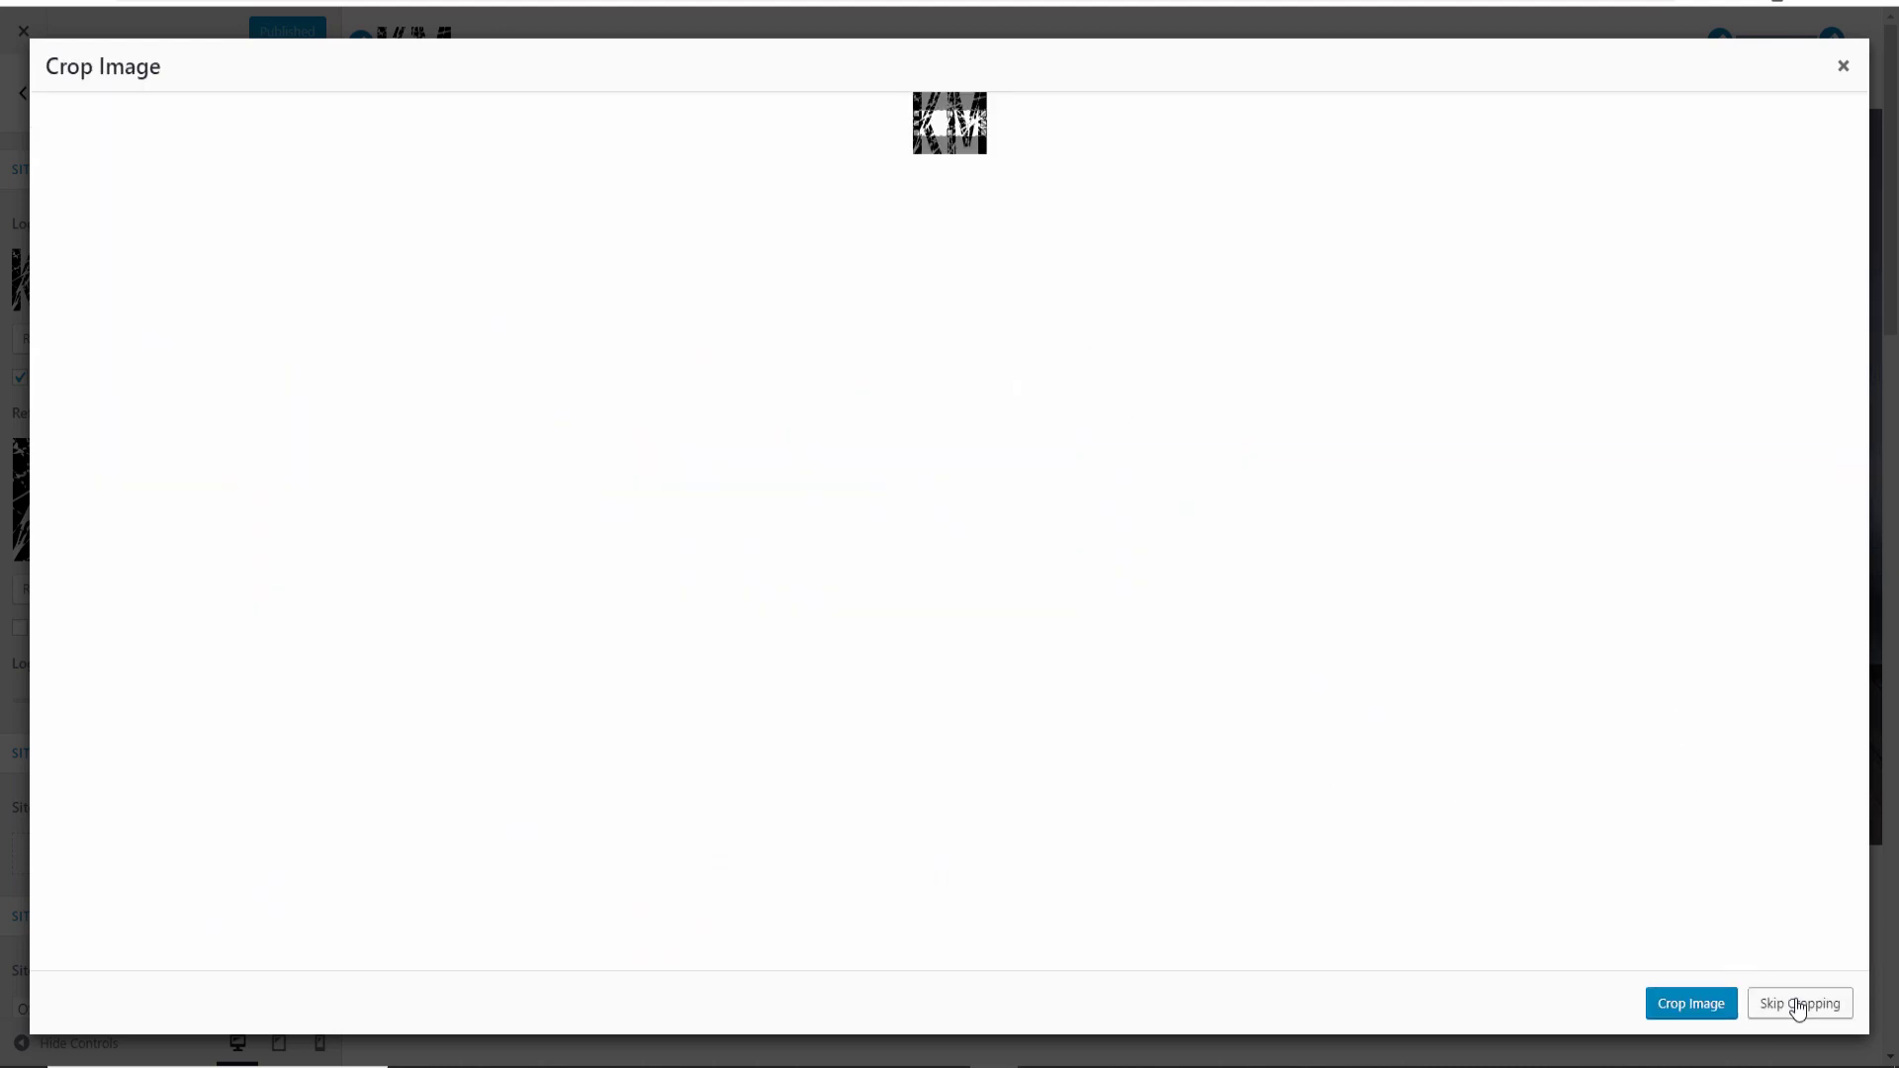
click(1798, 1004)
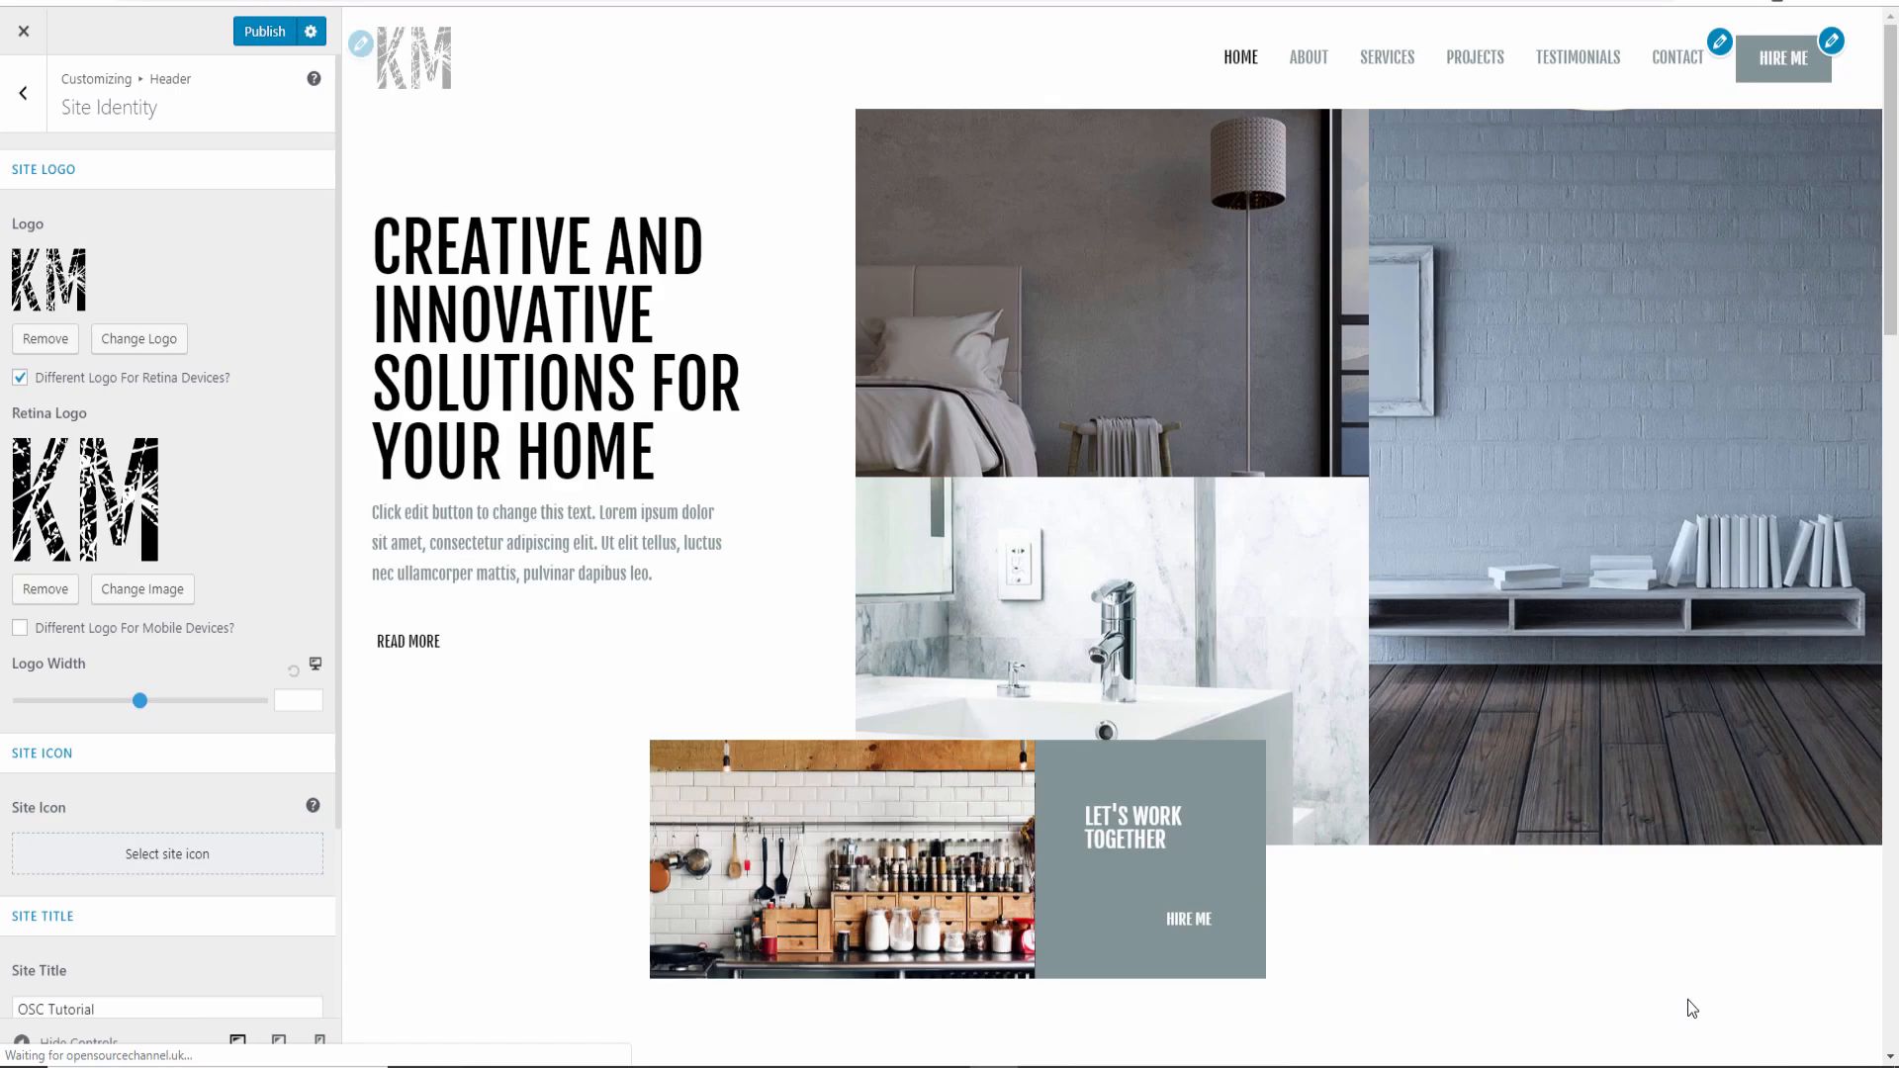
click(259, 33)
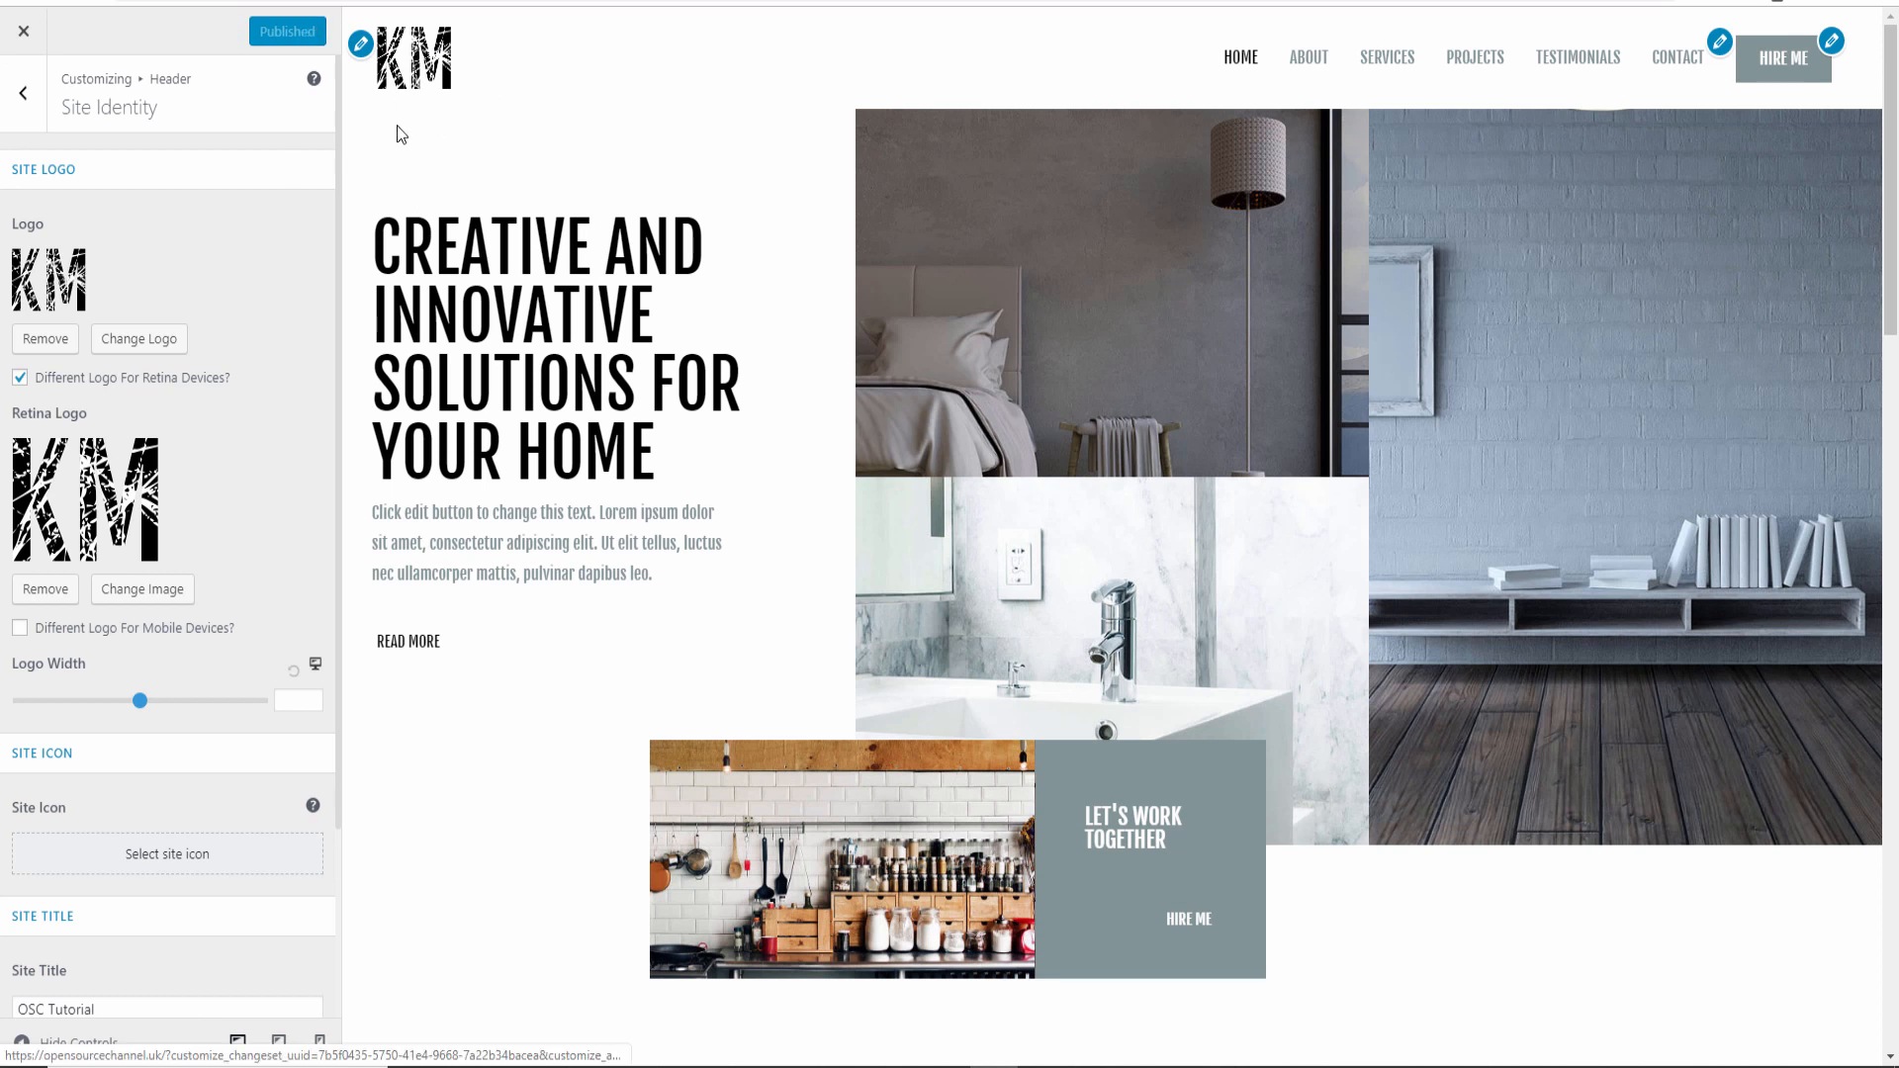
Change the button text of the primary menu's last item to BUY NOW and publish the change
click(1832, 43)
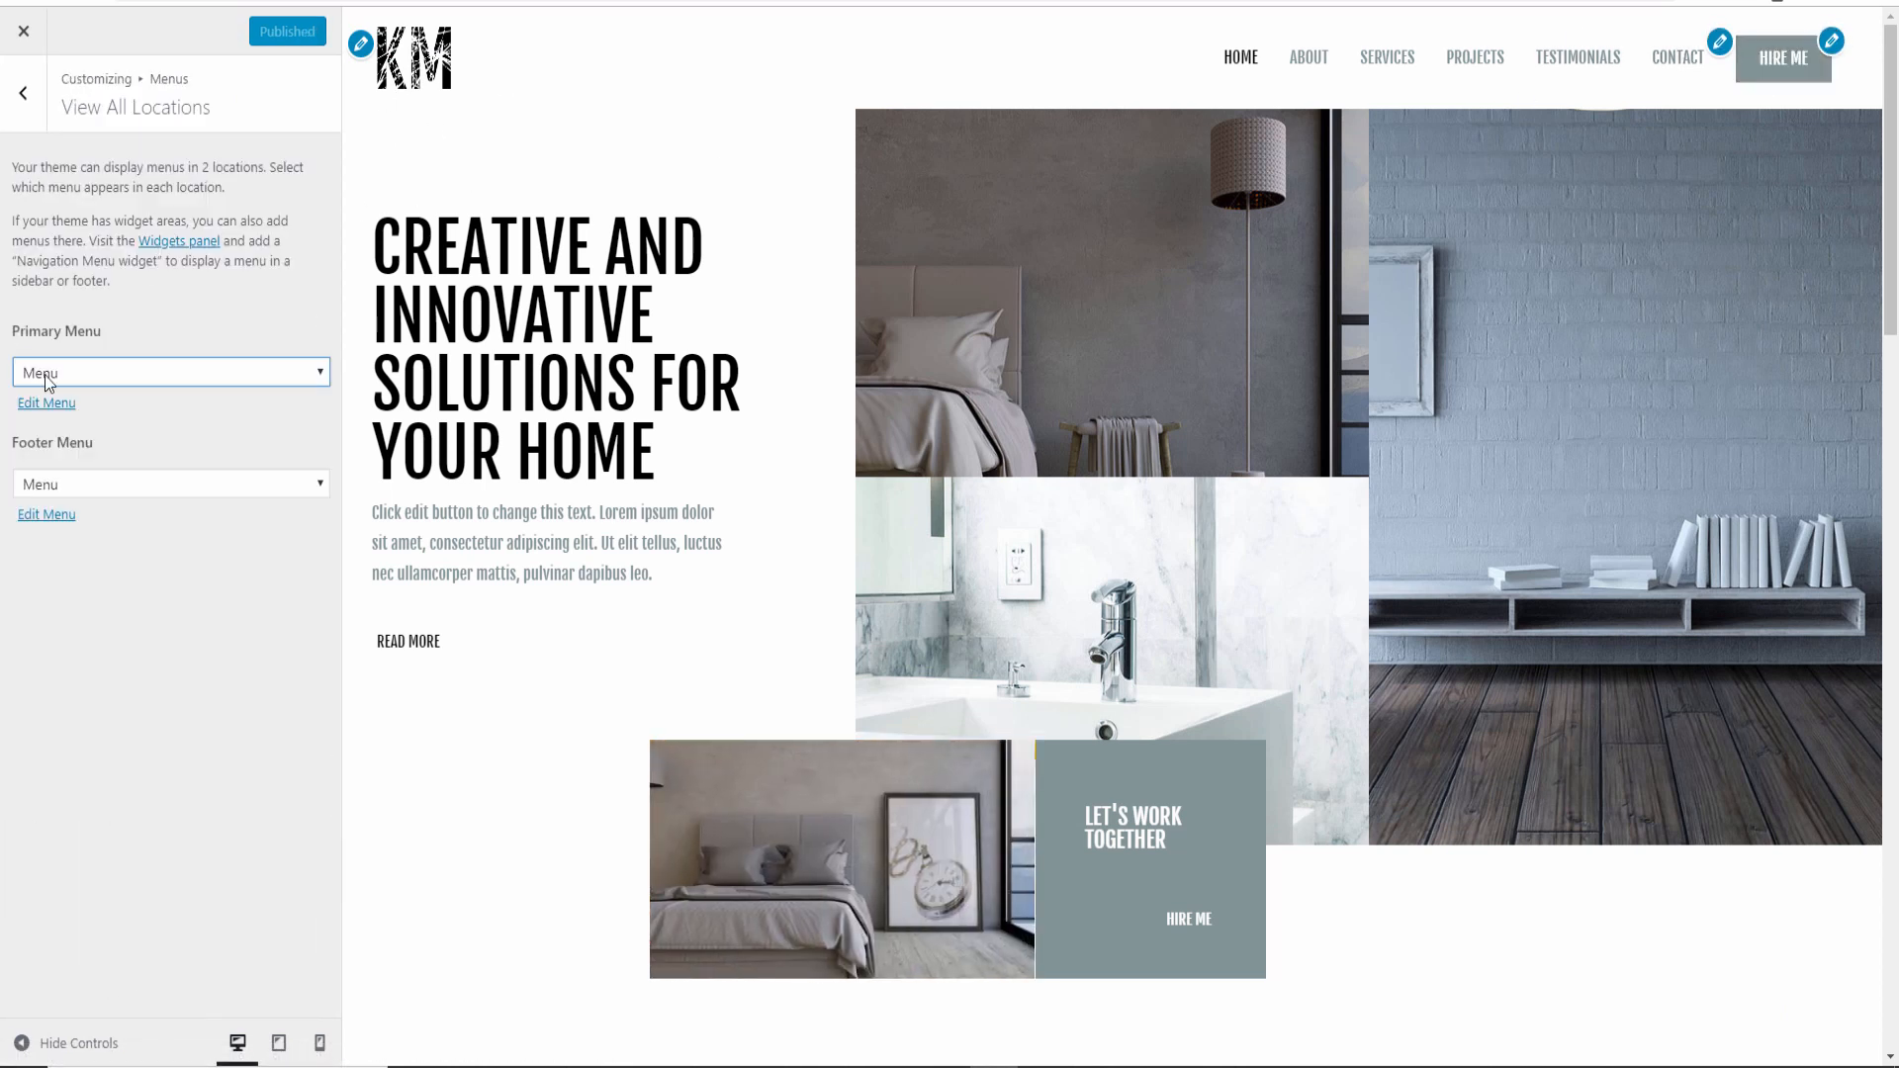
click(1719, 42)
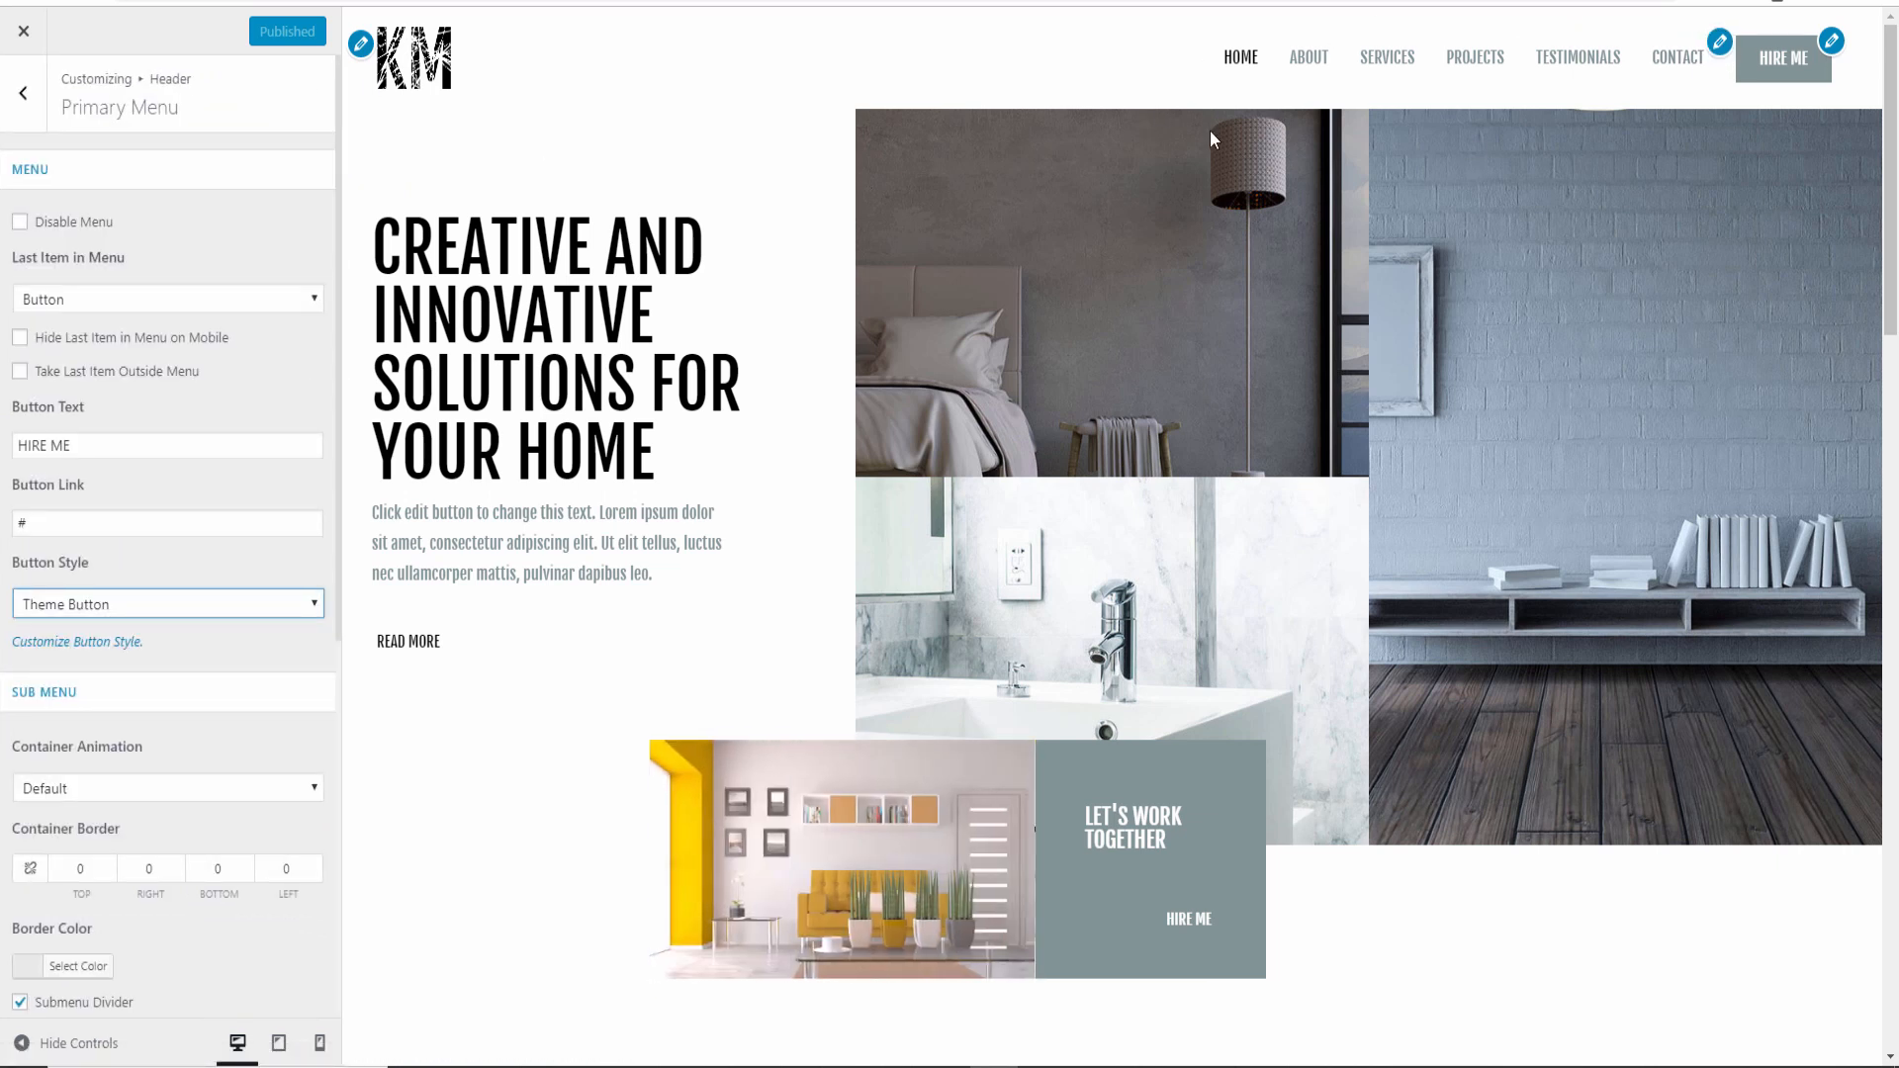
scroll(163, 297, down, 2)
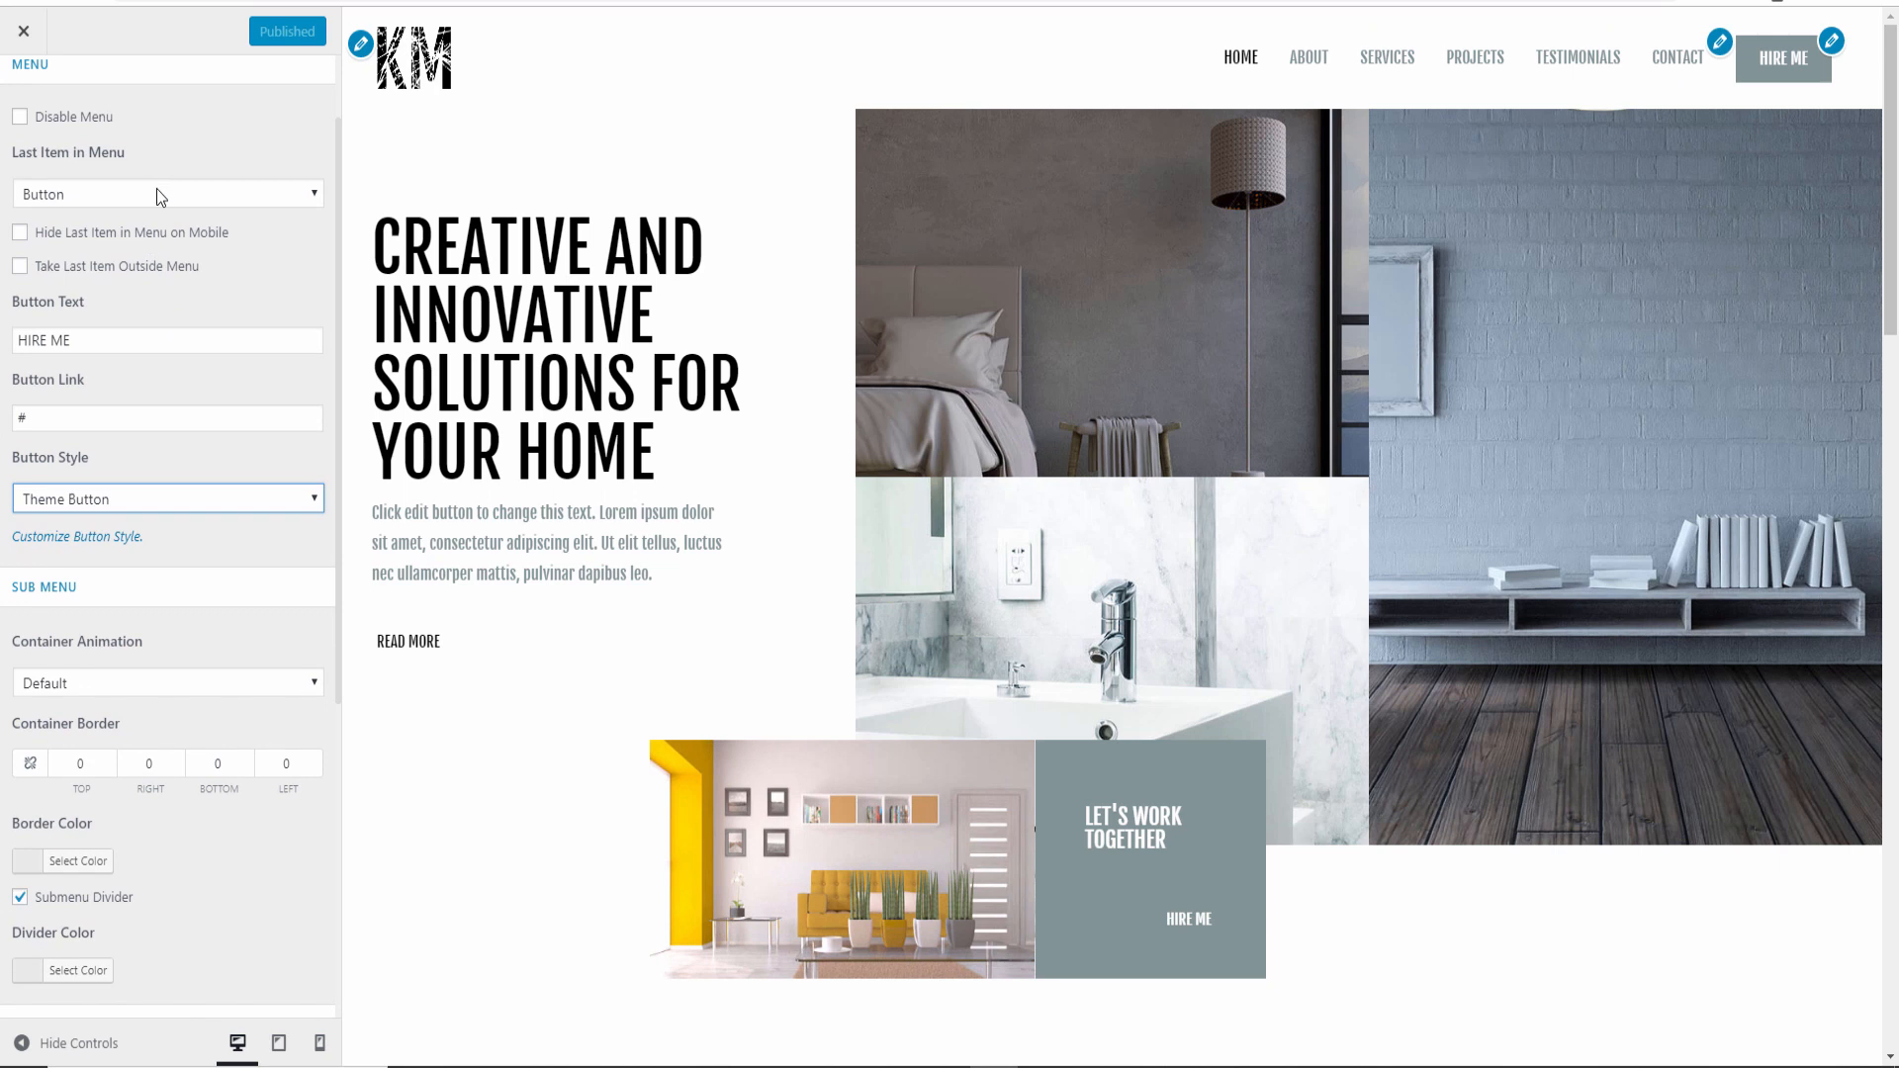
click(154, 198)
click(155, 198)
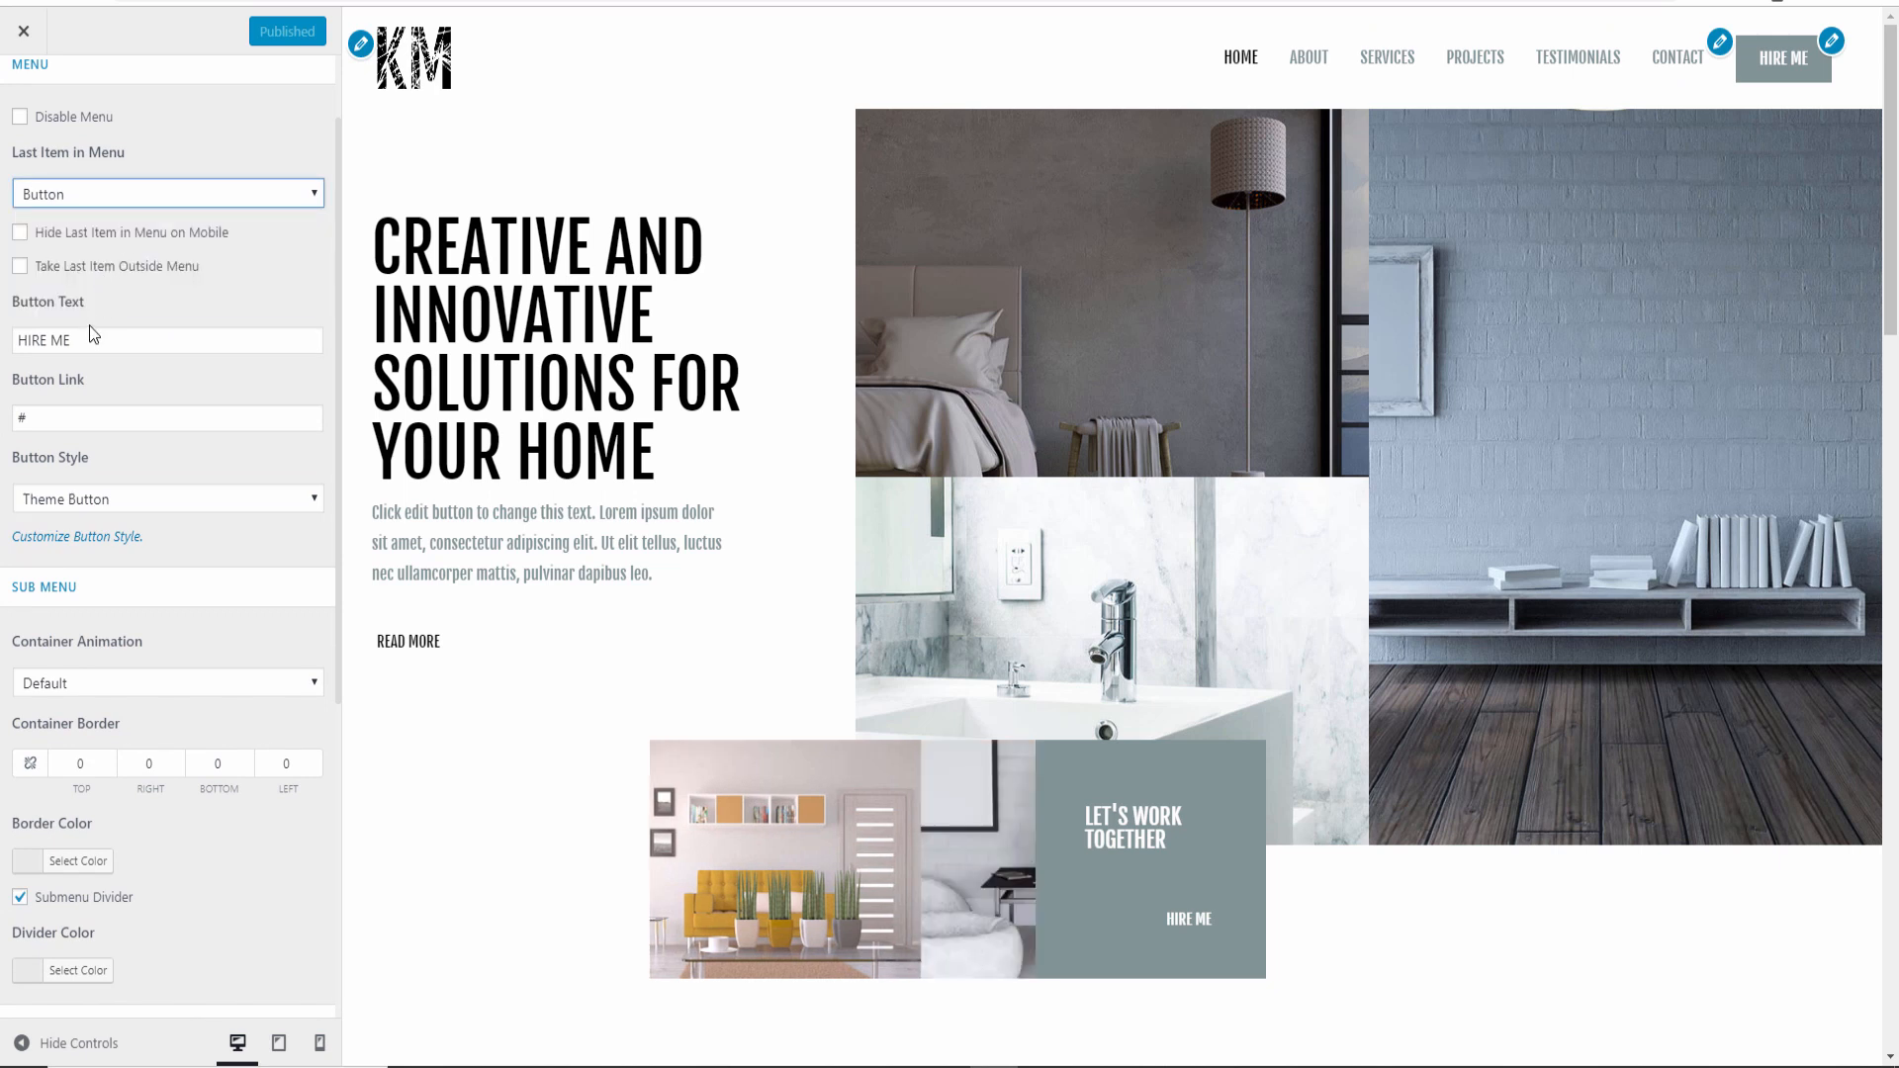
drag(85, 340, 5, 362)
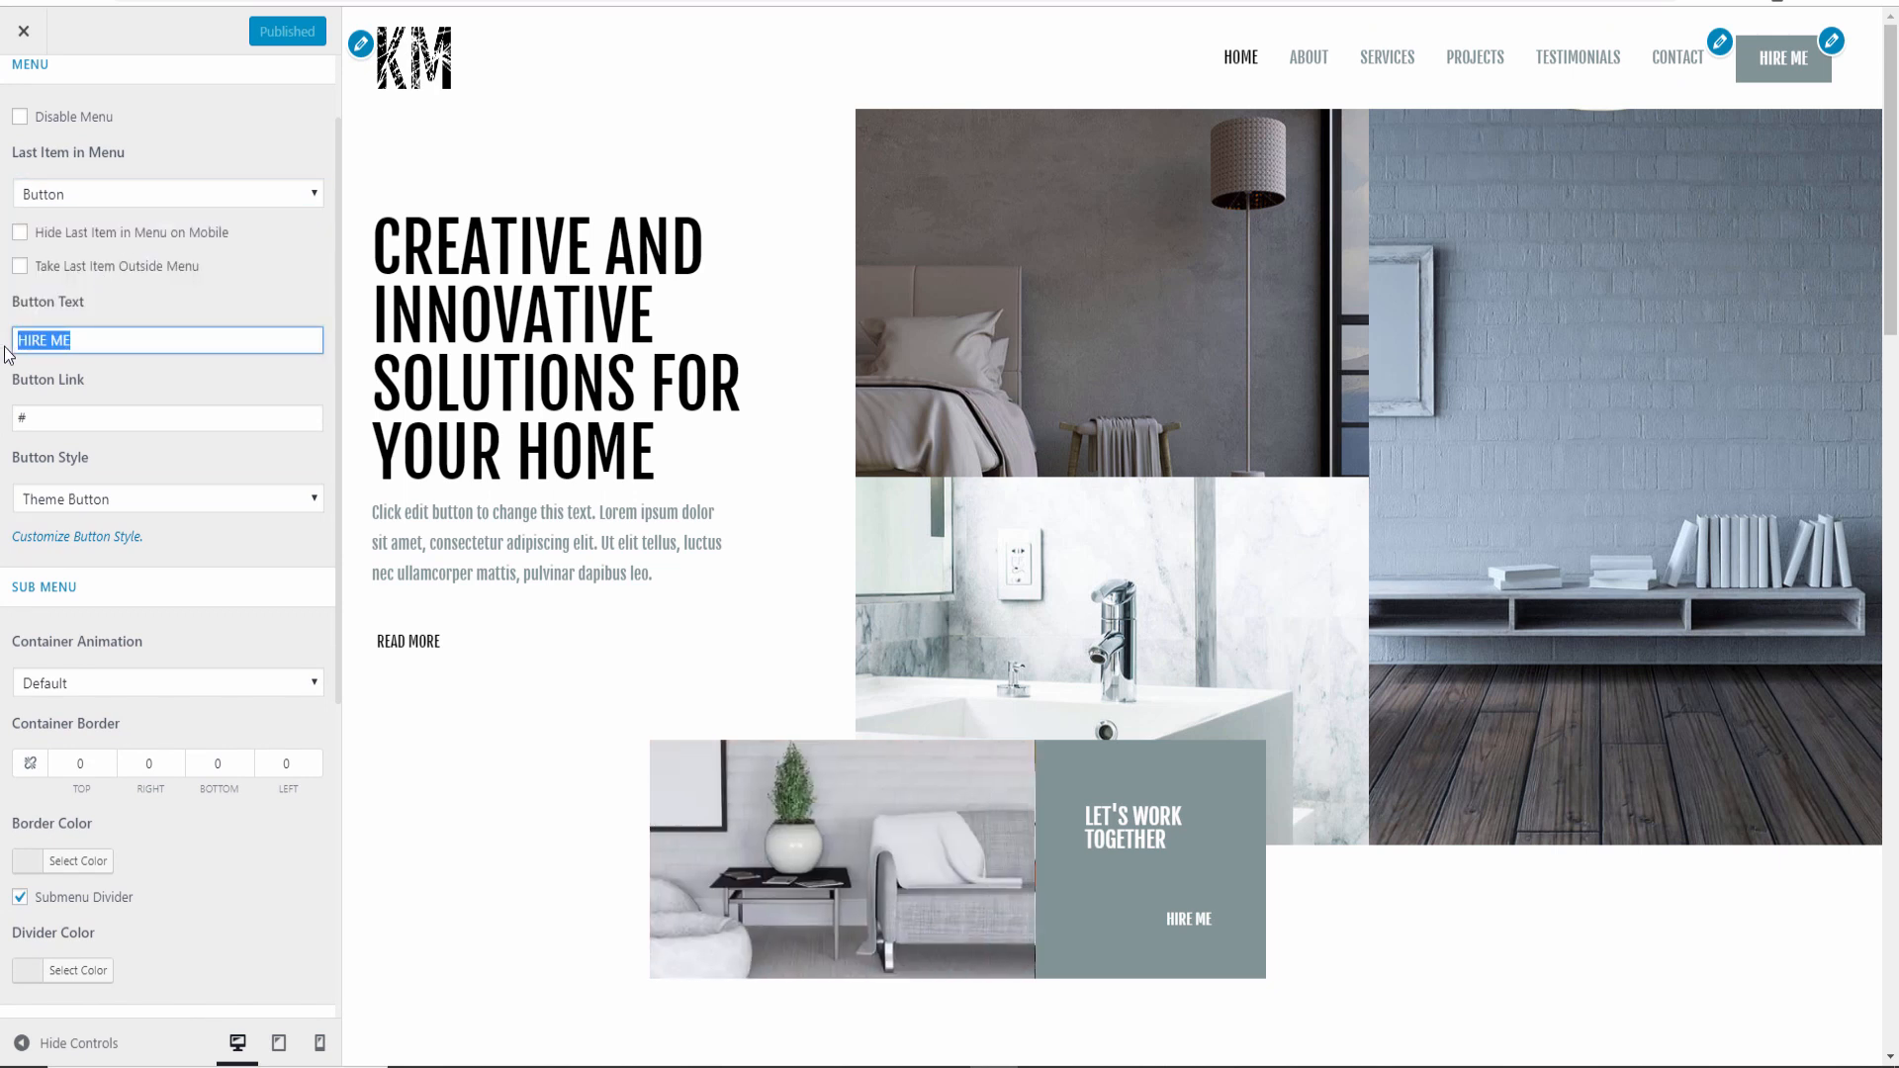
text(BUY NOW)
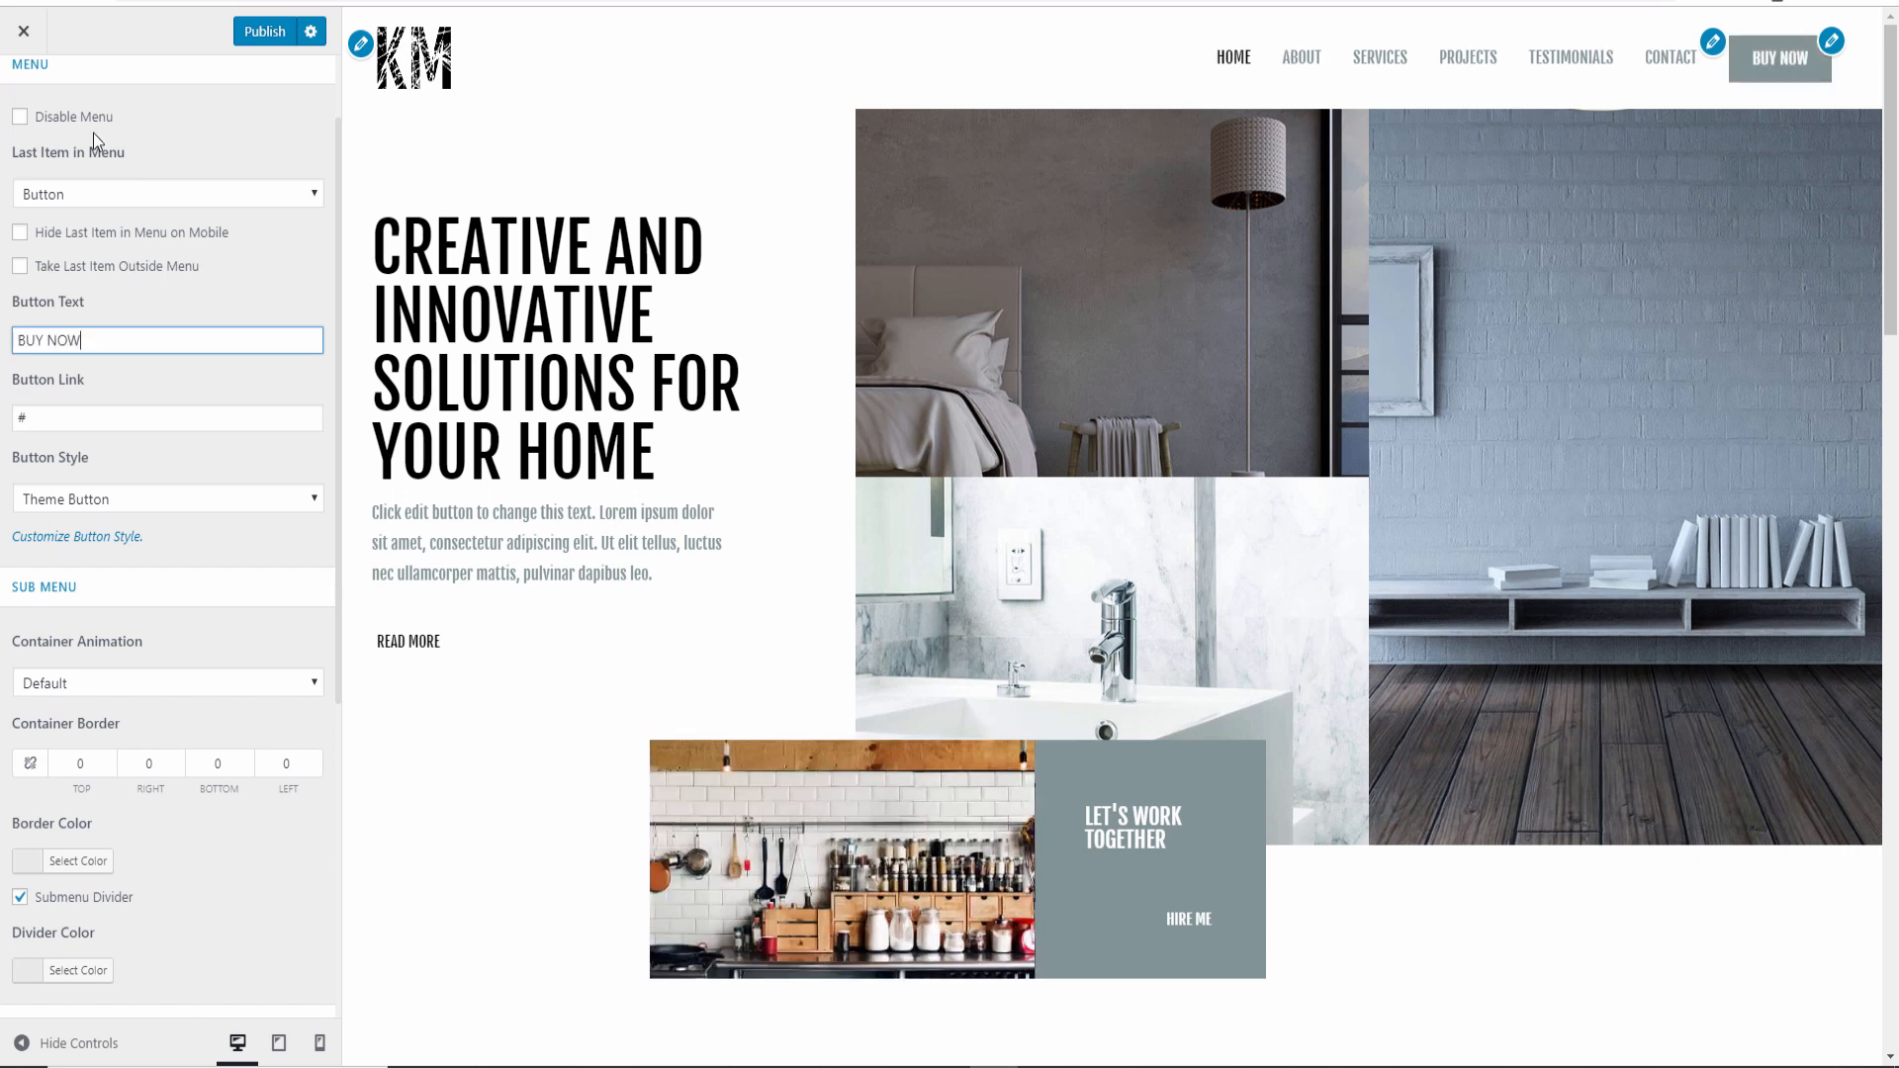
click(263, 44)
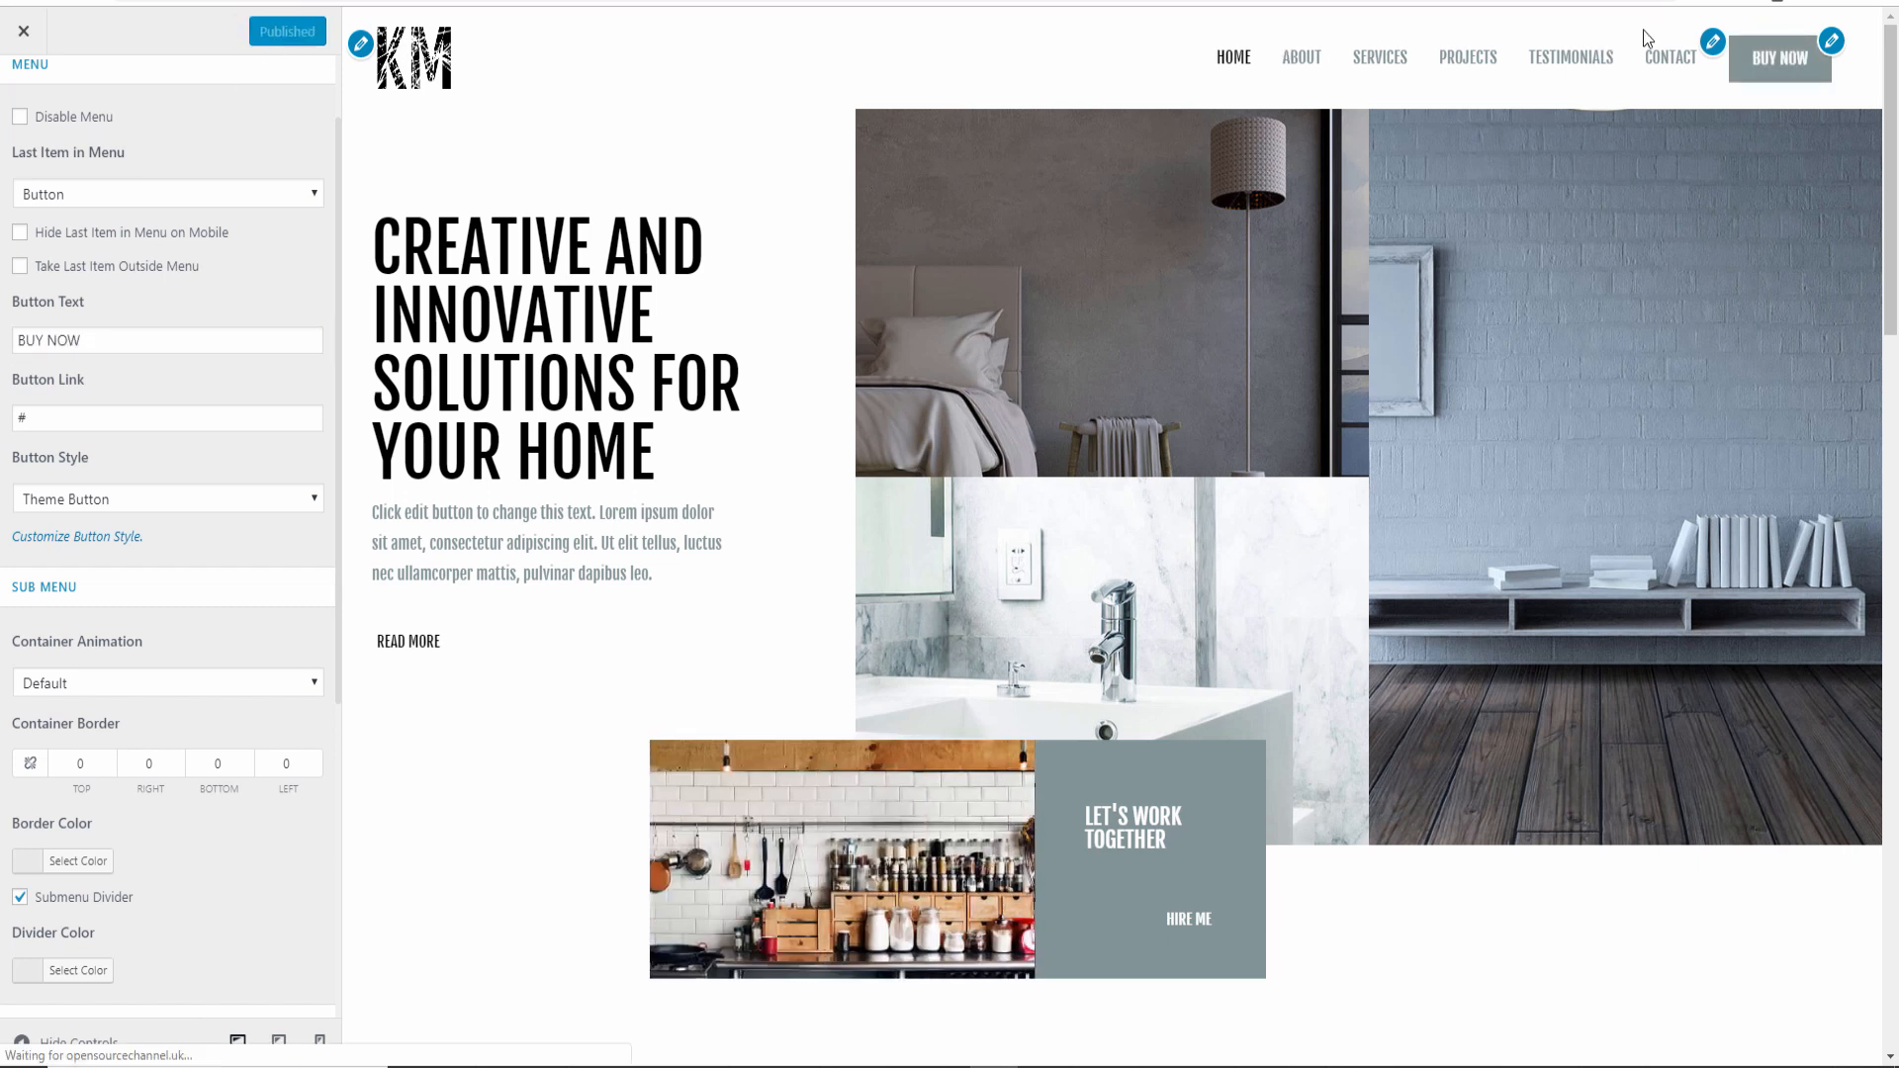
Look through the sub menu and mobile menu settings of the primary menu and return to the header options
scroll(200, 614, down, 5)
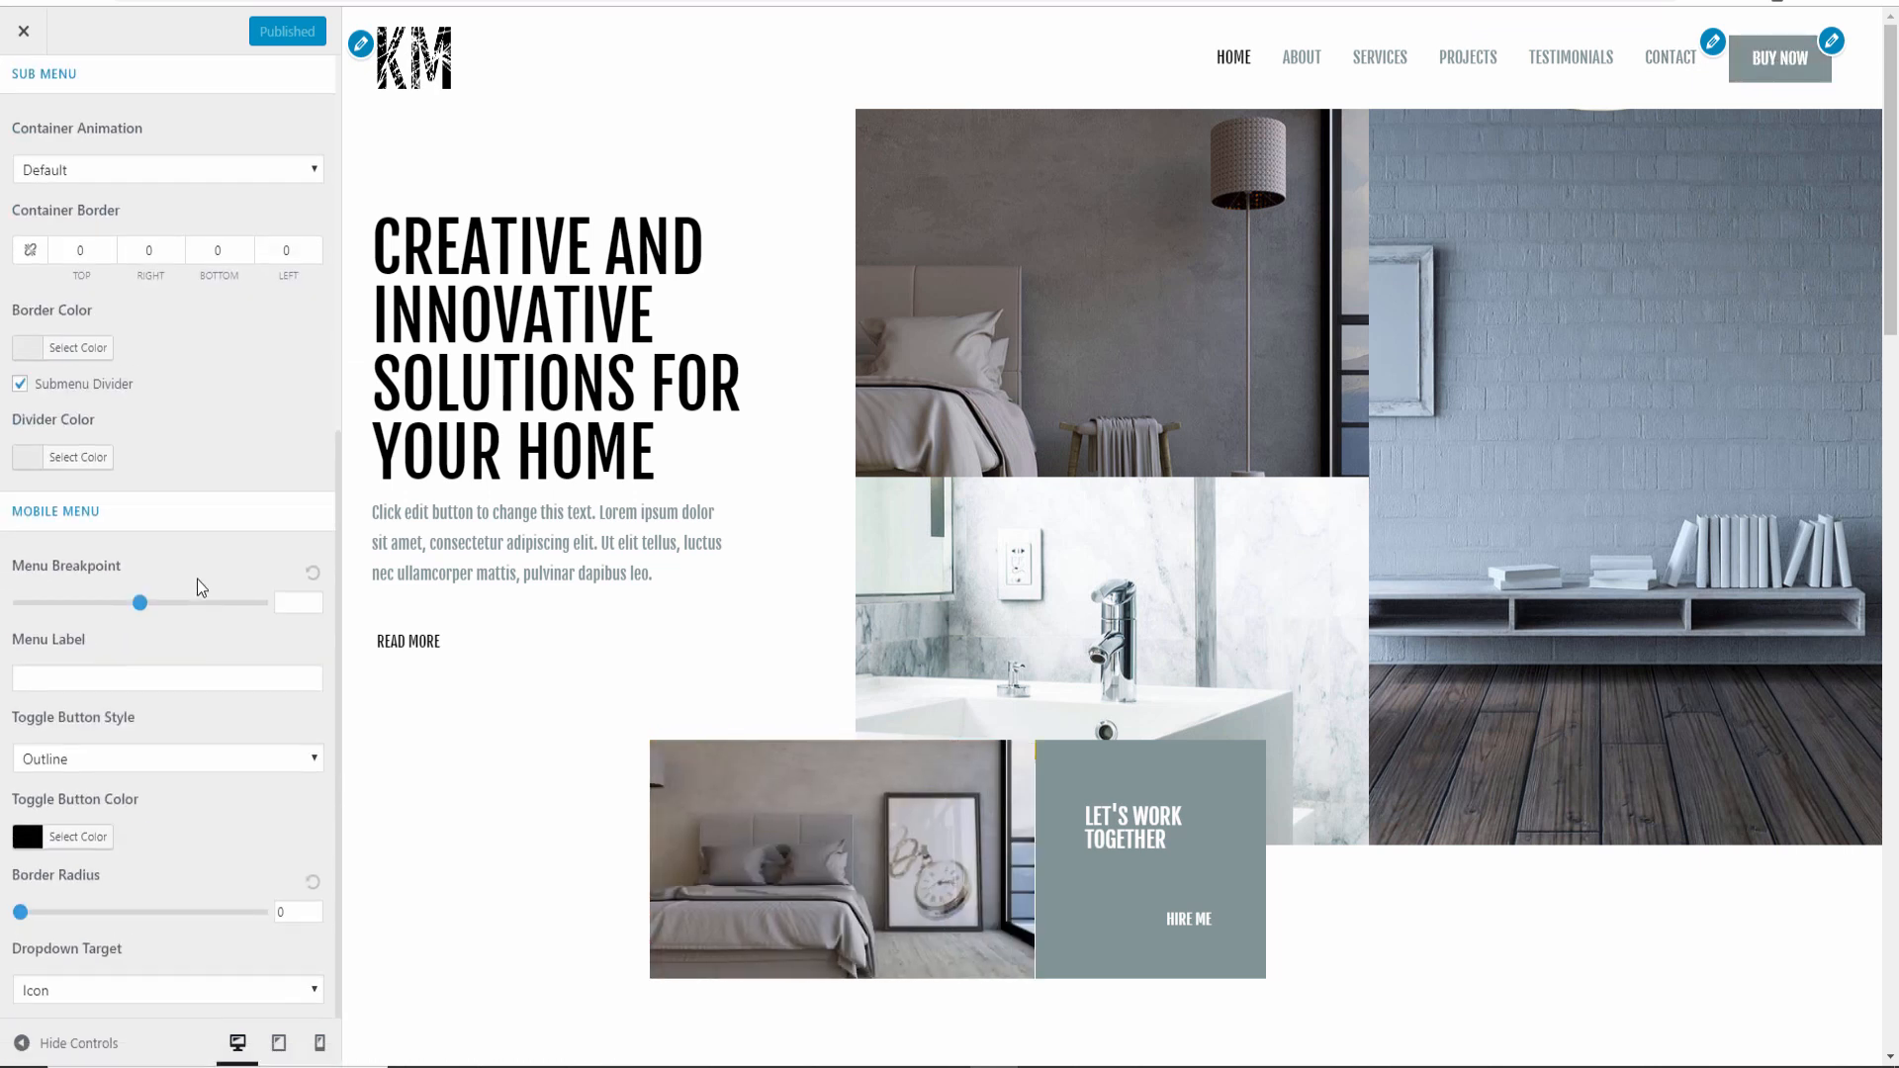
scroll(198, 592, up, 5)
click(26, 101)
mouse_move(1092, 1058)
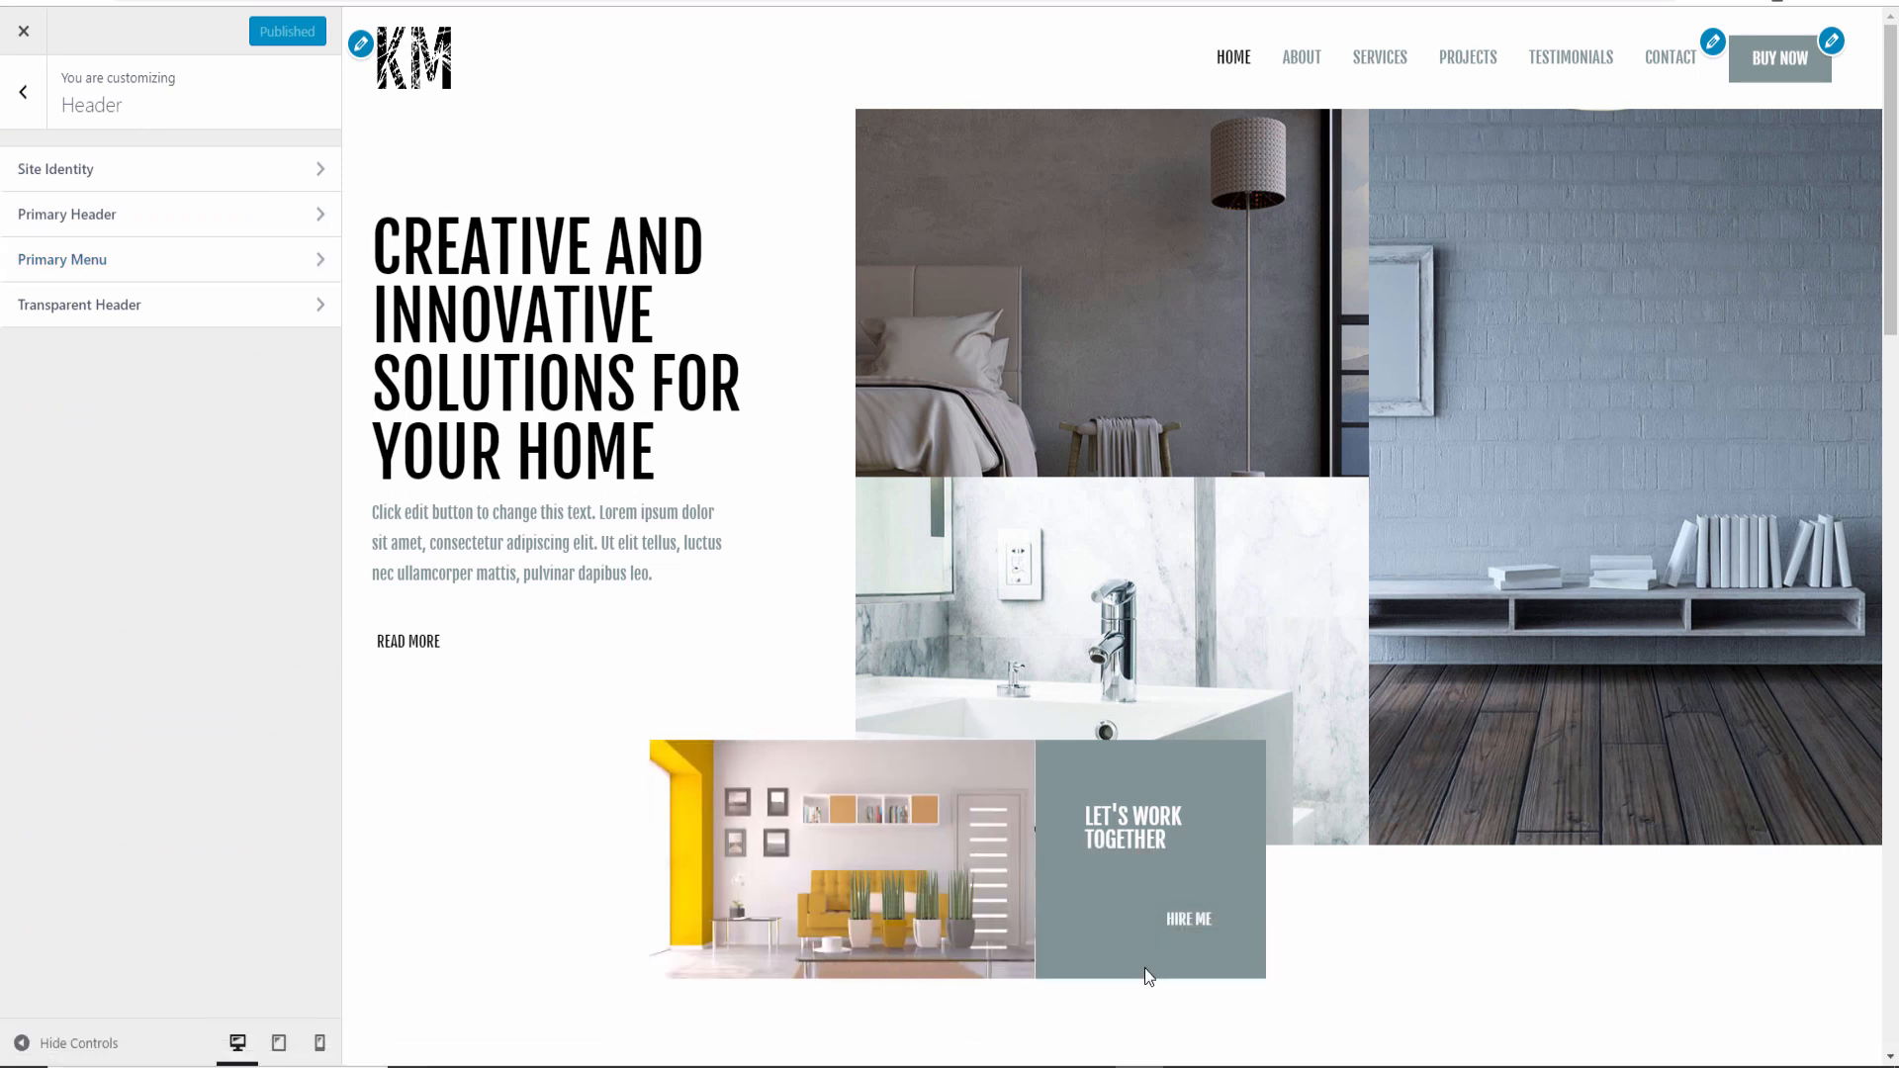
click(1150, 1058)
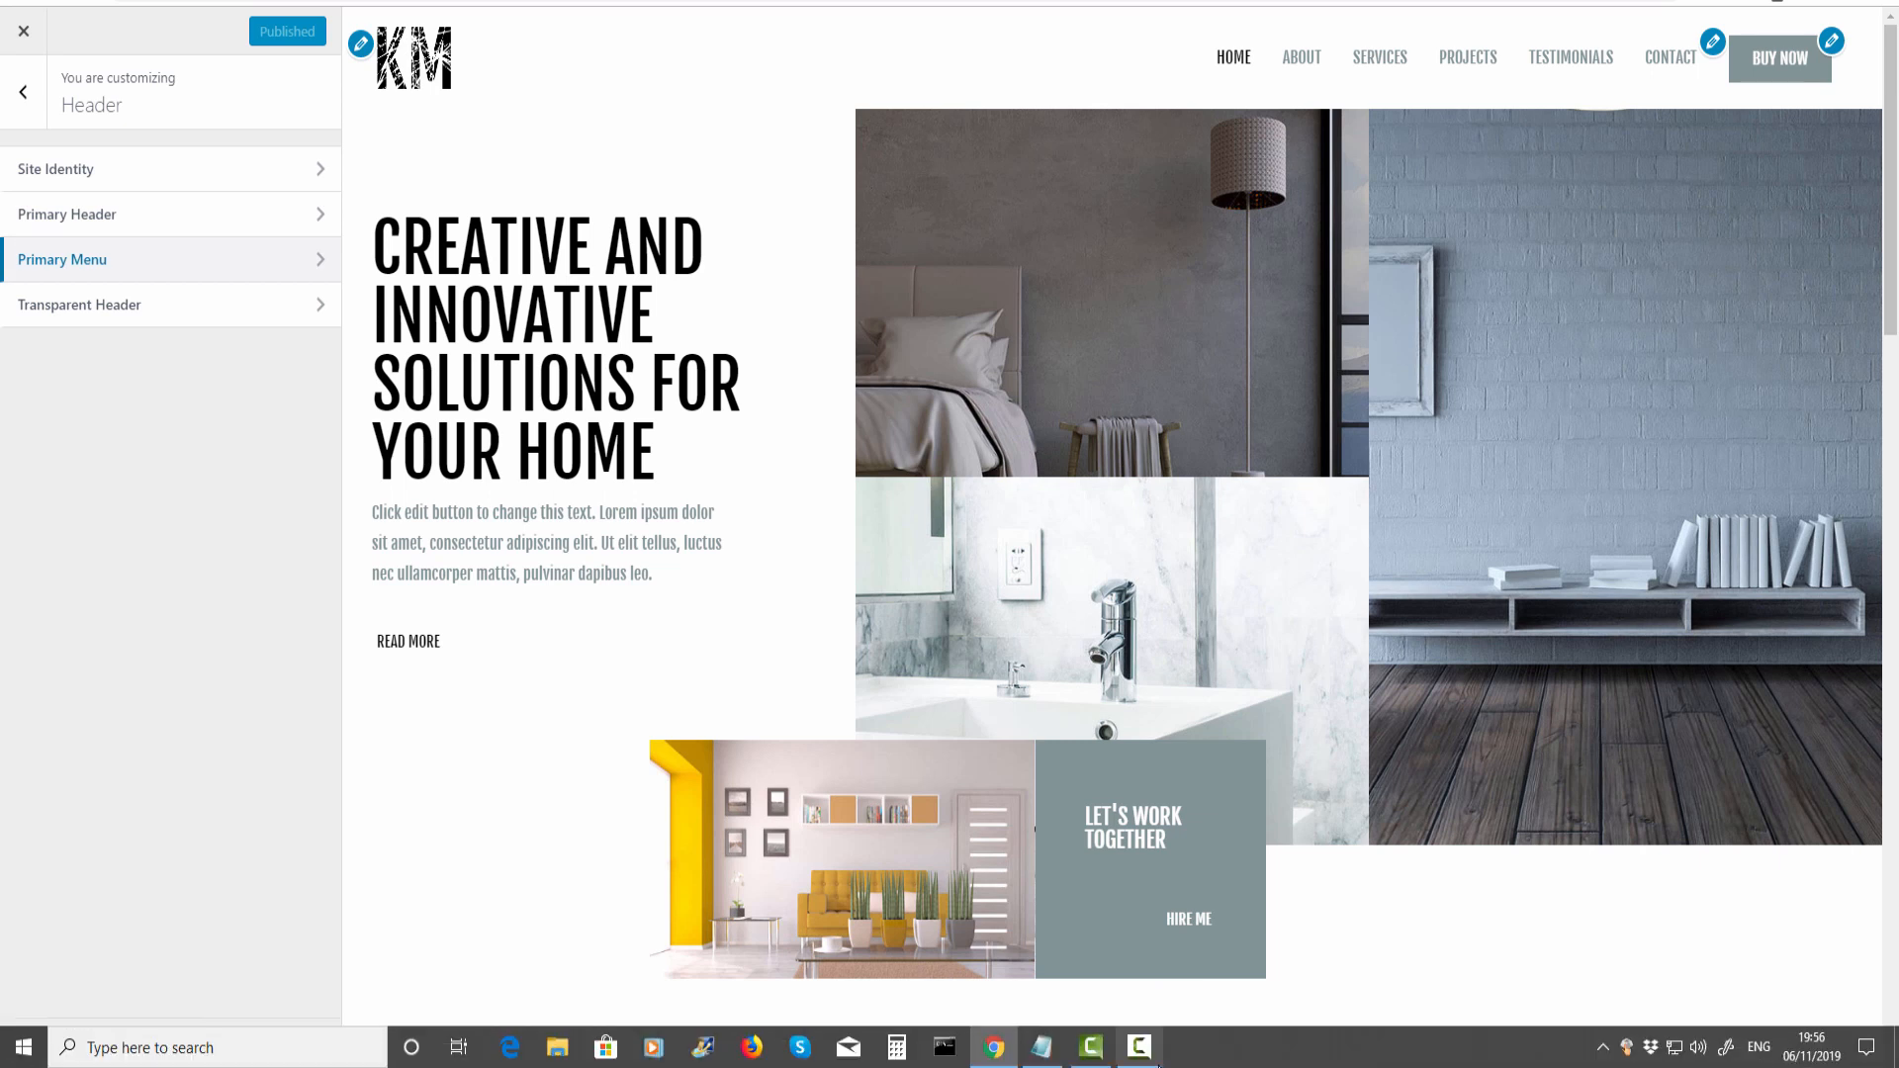
click(1139, 1061)
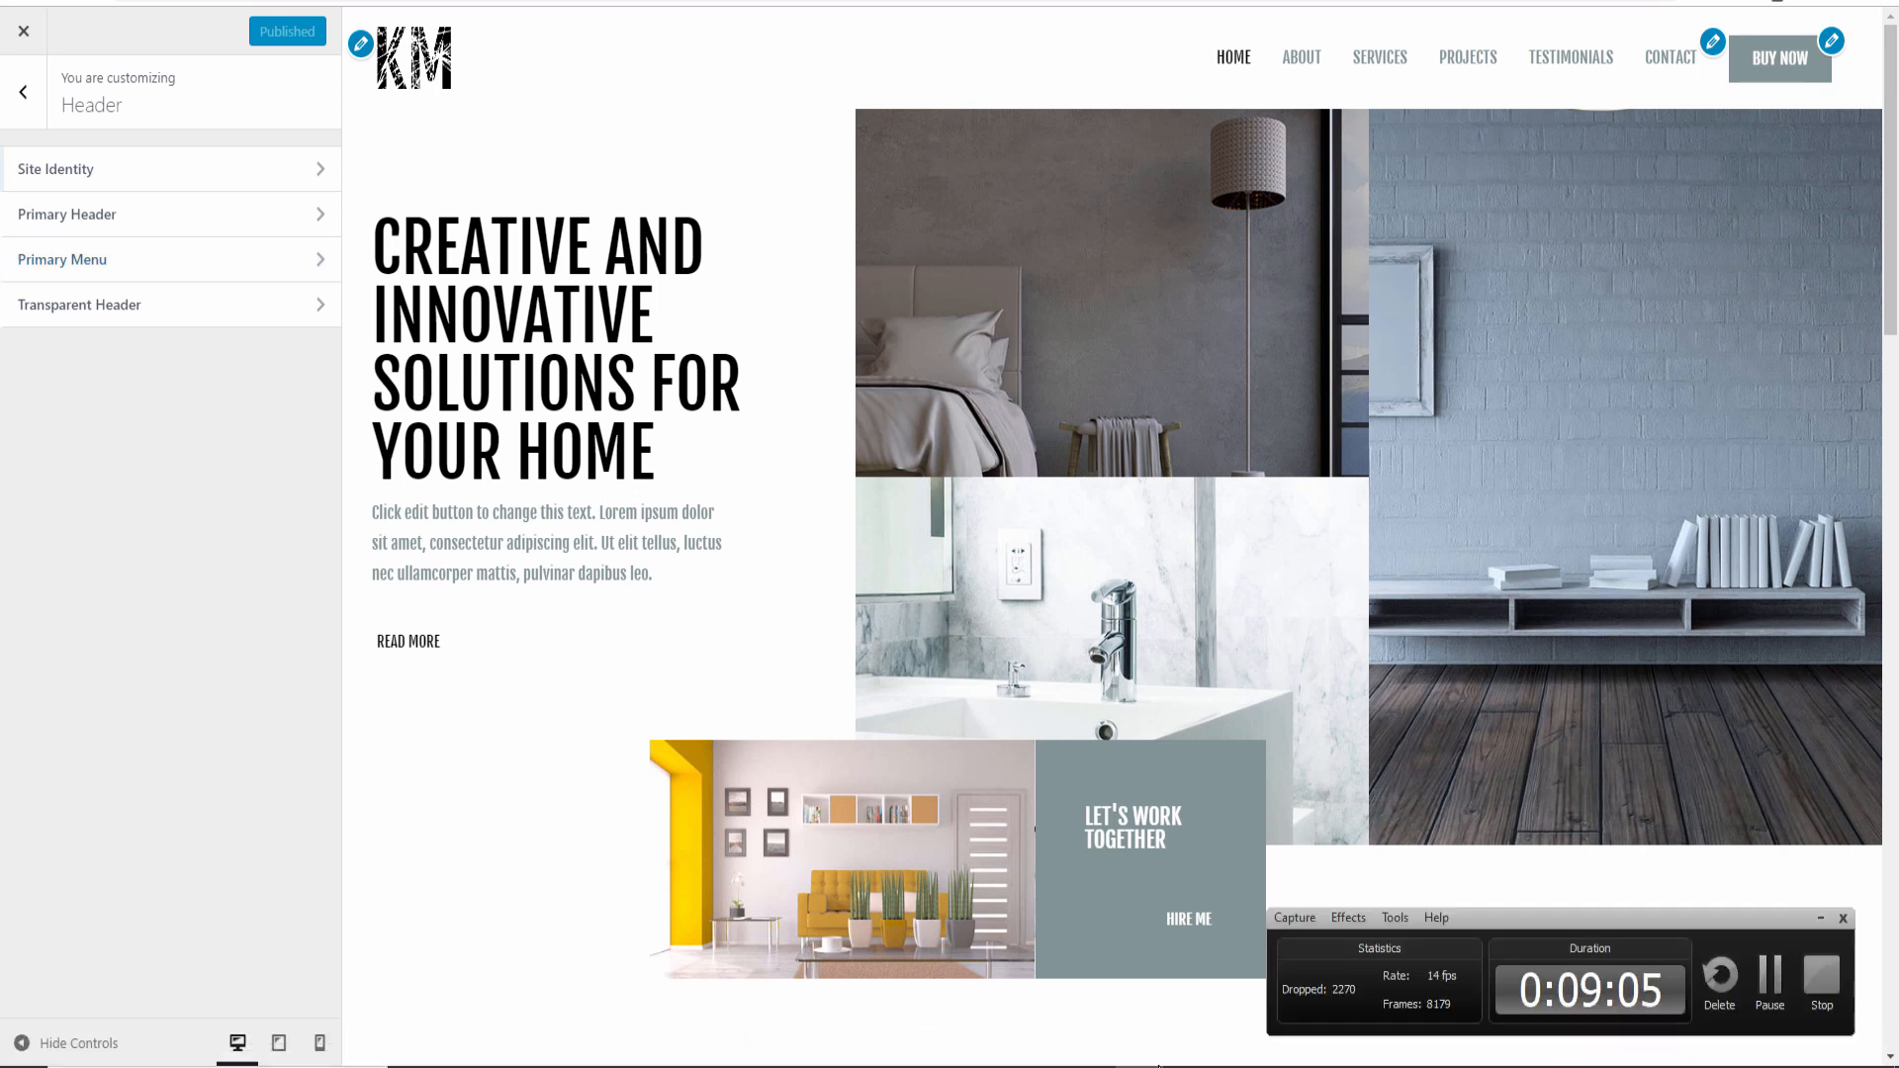
Leave the customizer and open Contact Form 1 from the WPForms list for editing
click(22, 92)
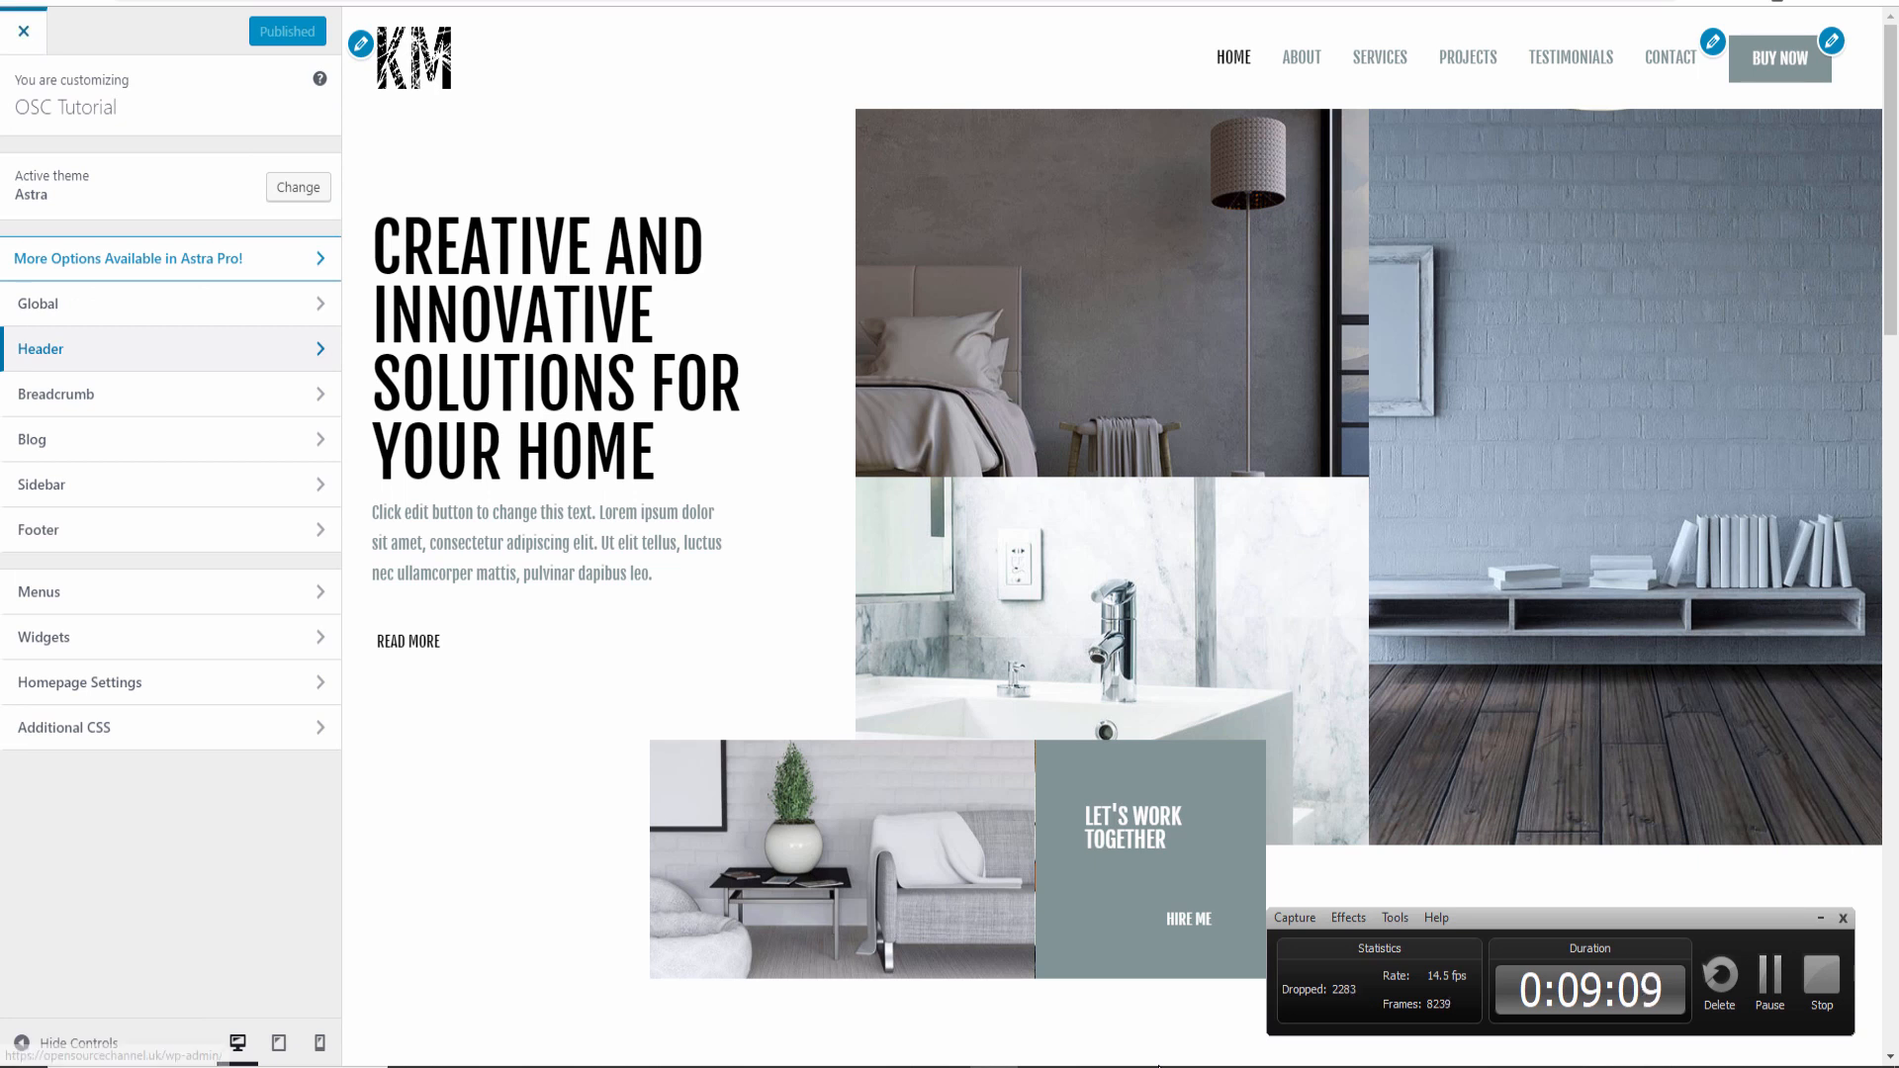
click(23, 31)
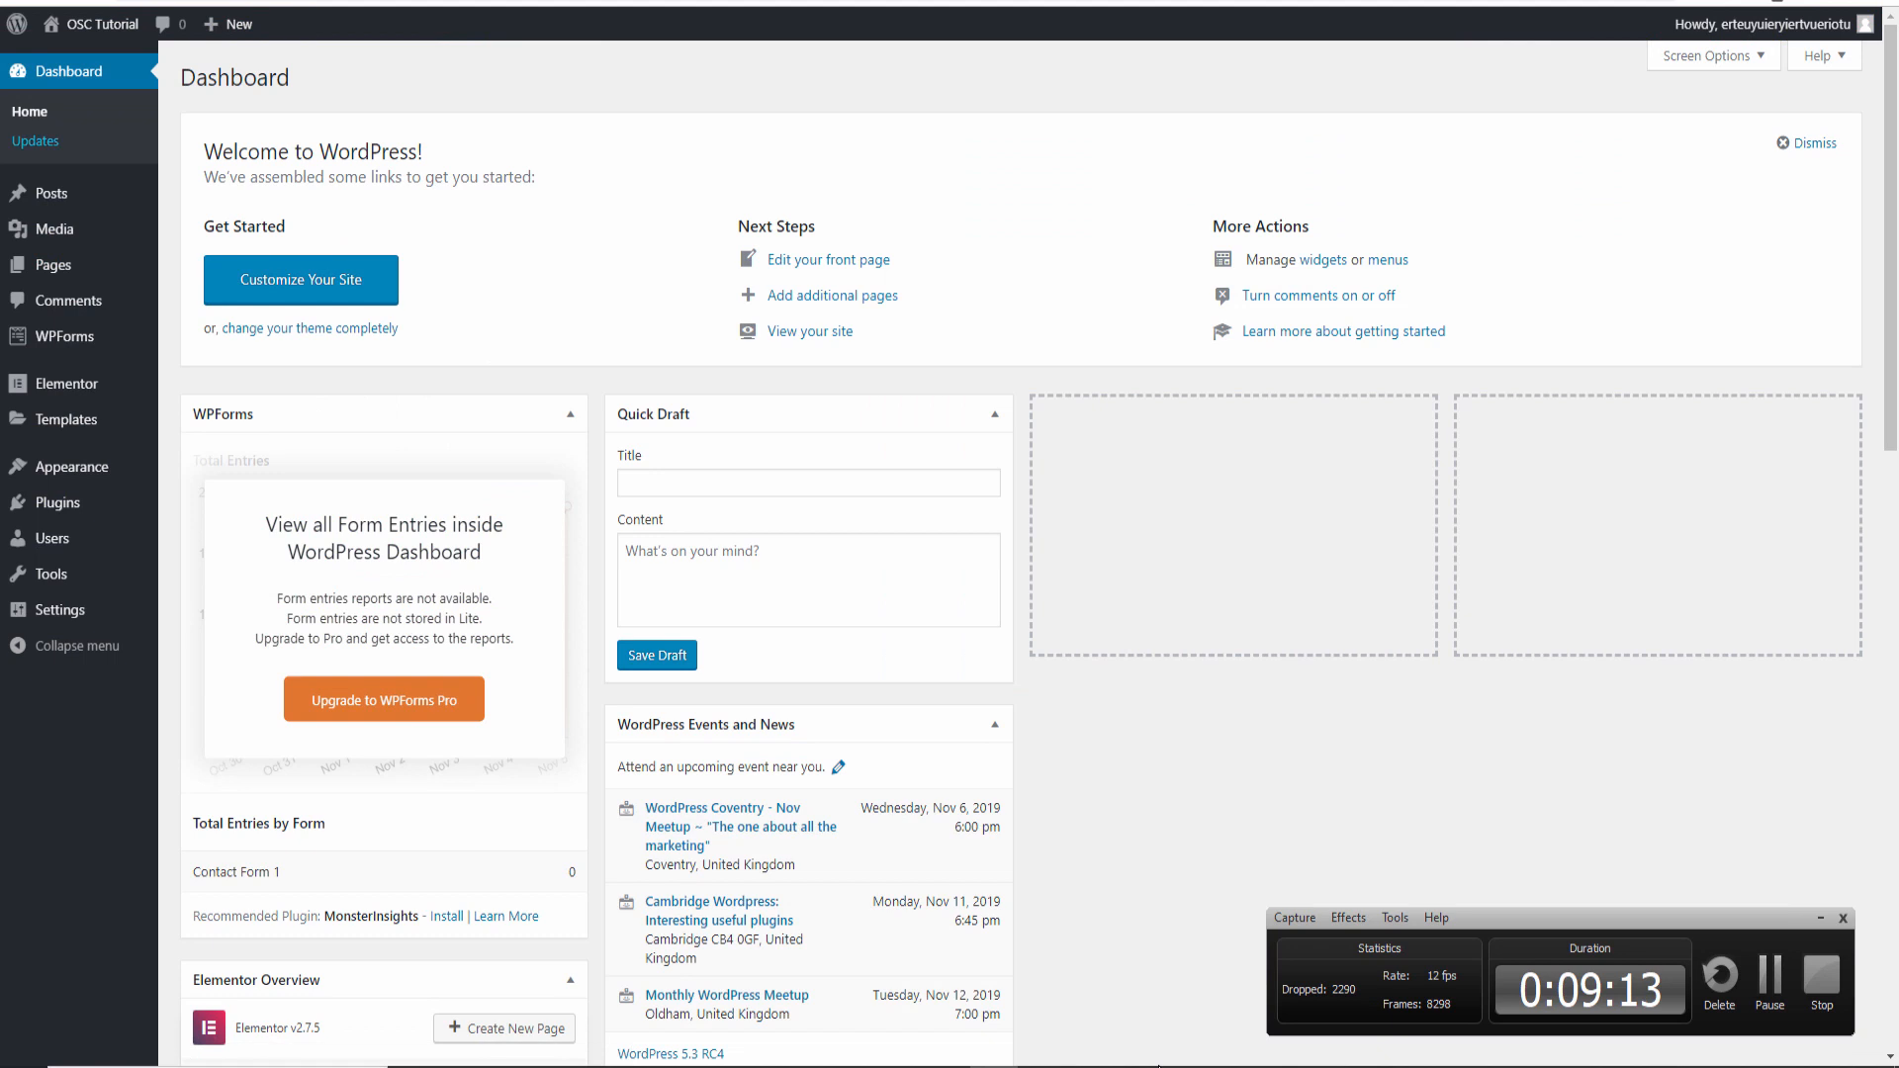
mouse_move(70, 336)
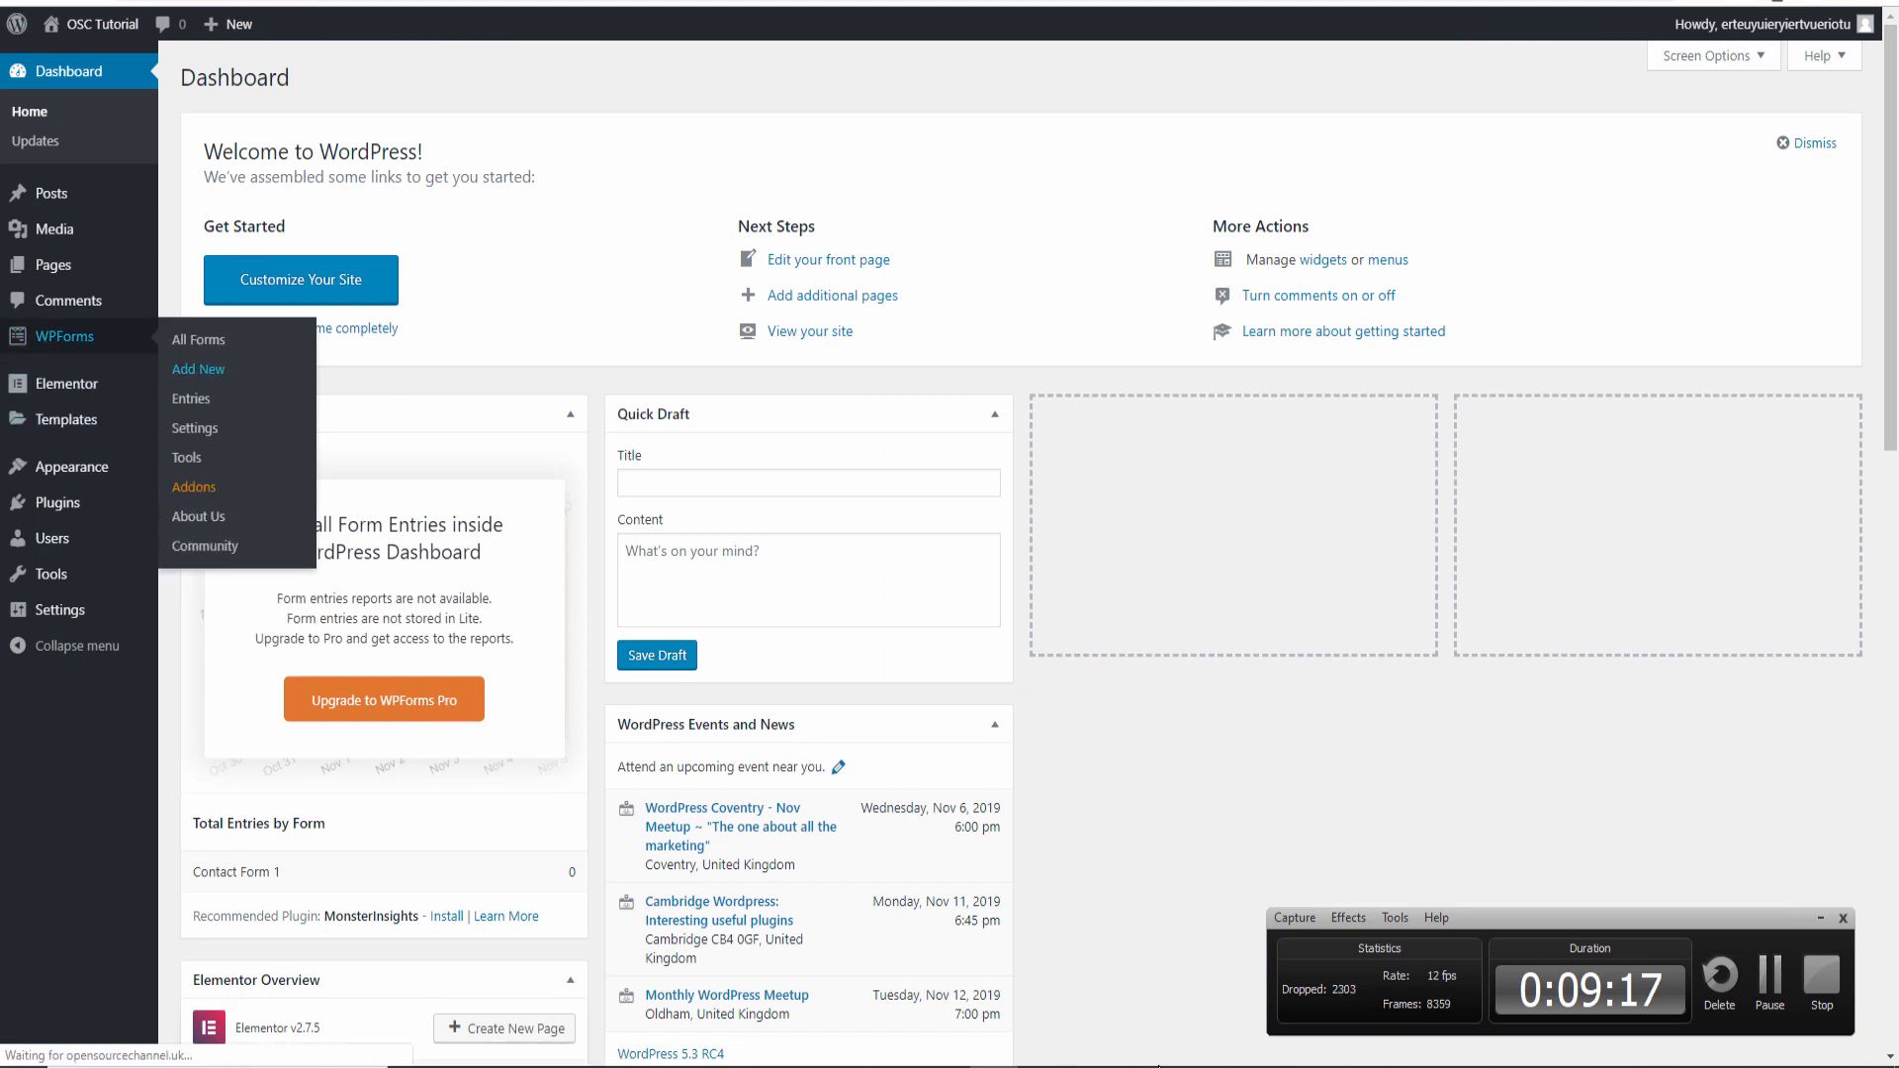
click(198, 340)
click(231, 363)
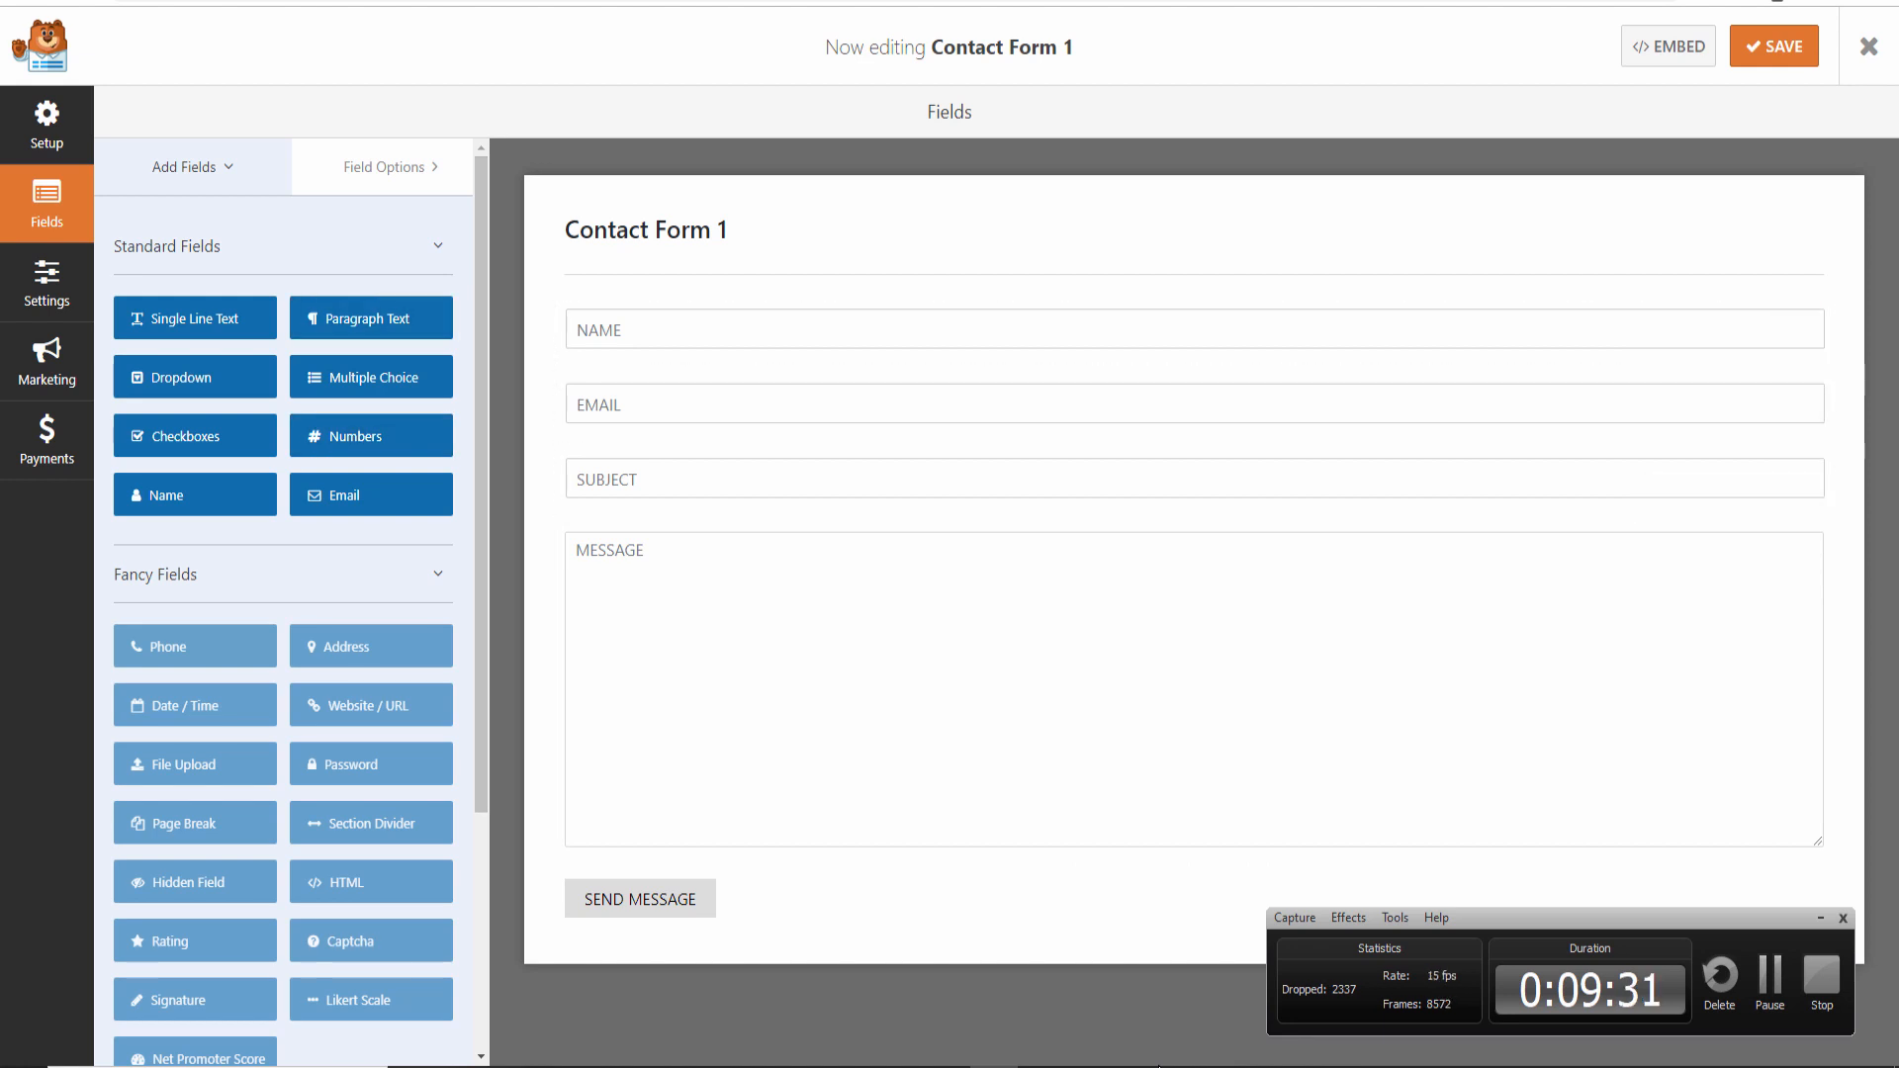
Review the general, notification and confirmation settings of Contact Form 1
click(47, 285)
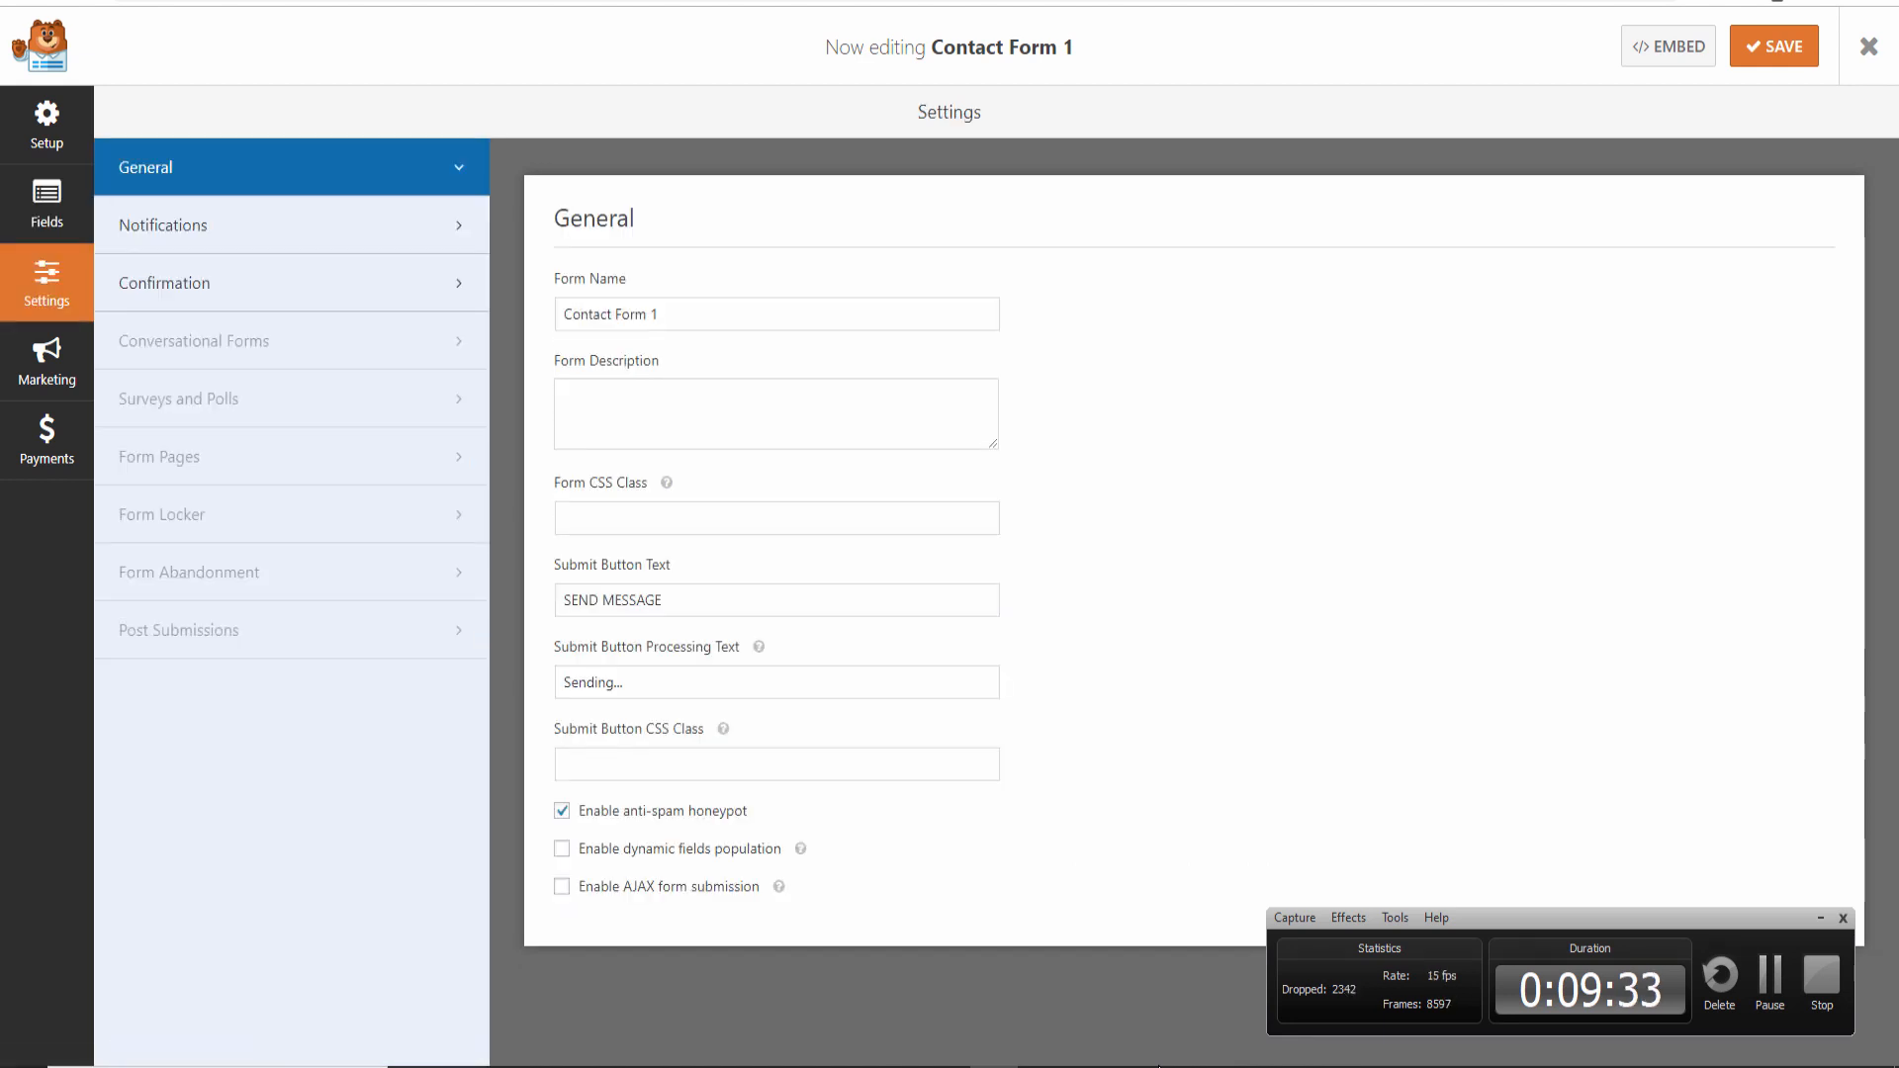
click(163, 224)
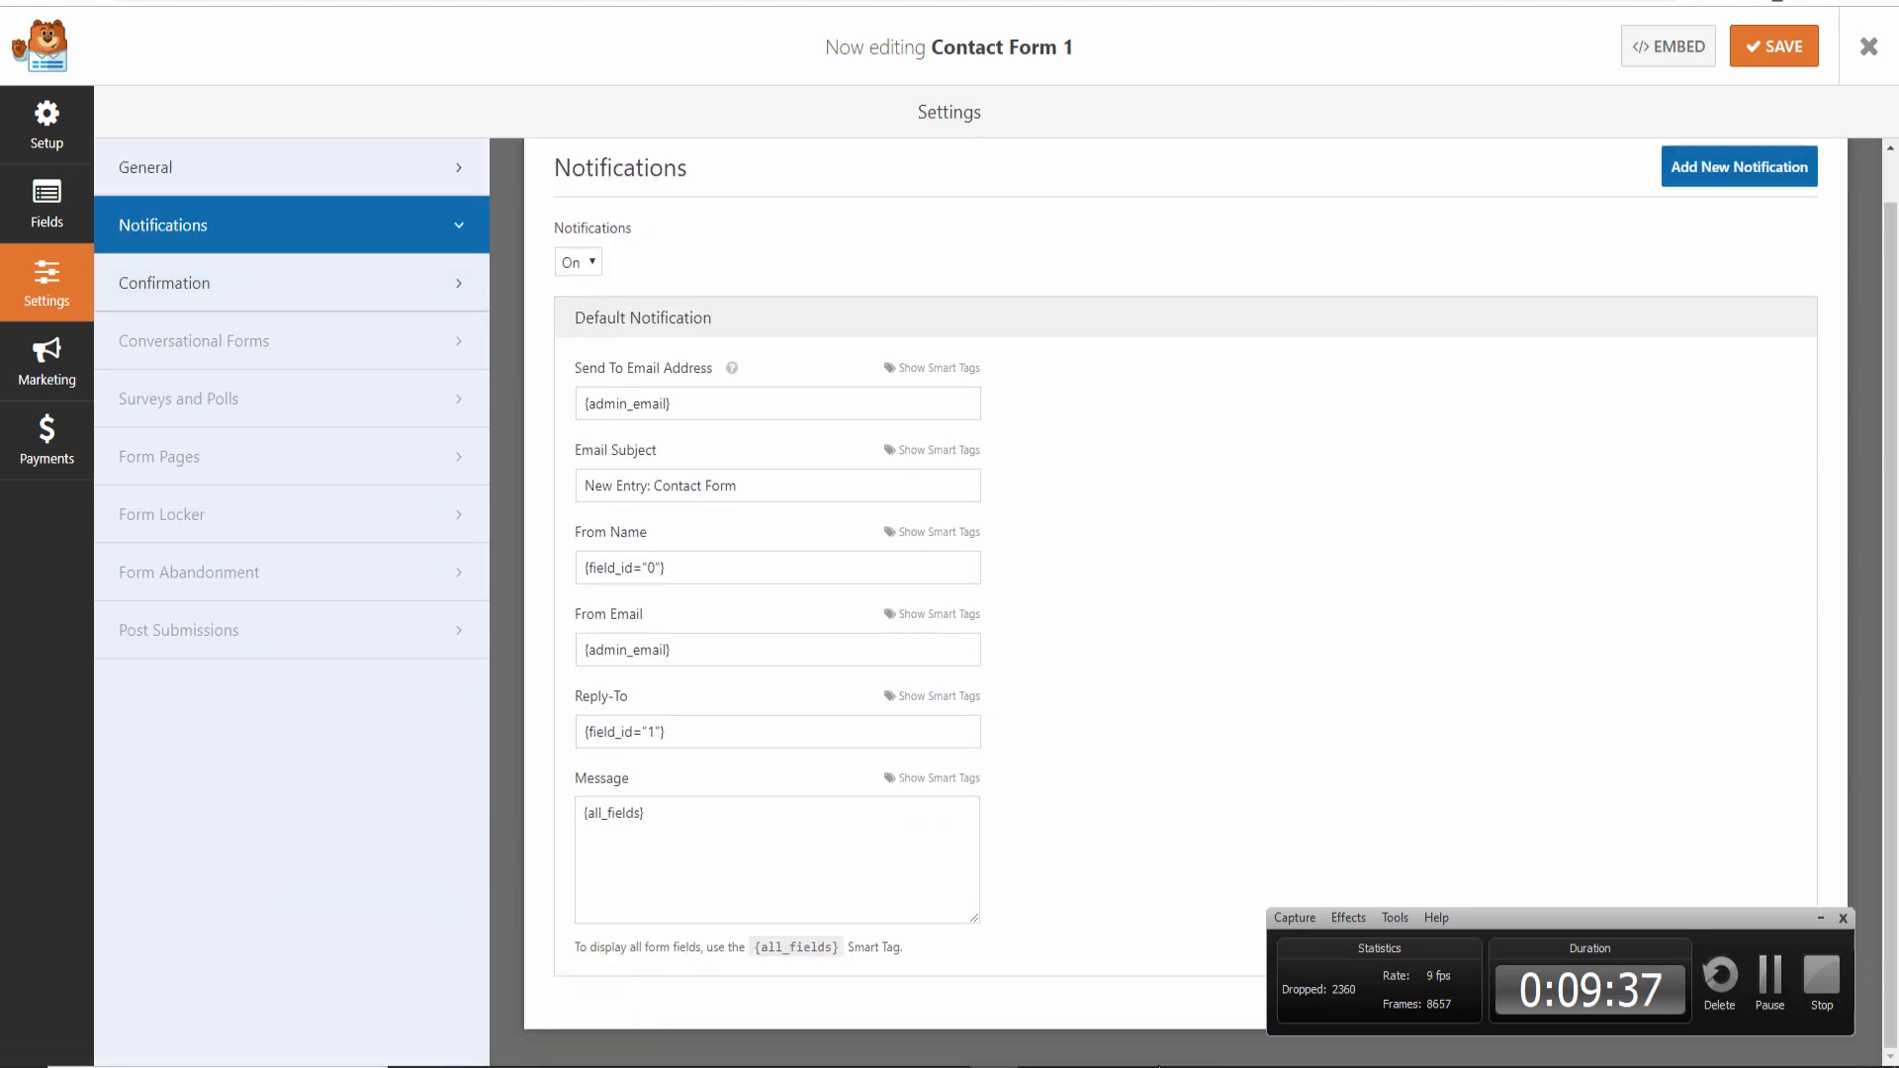
click(164, 283)
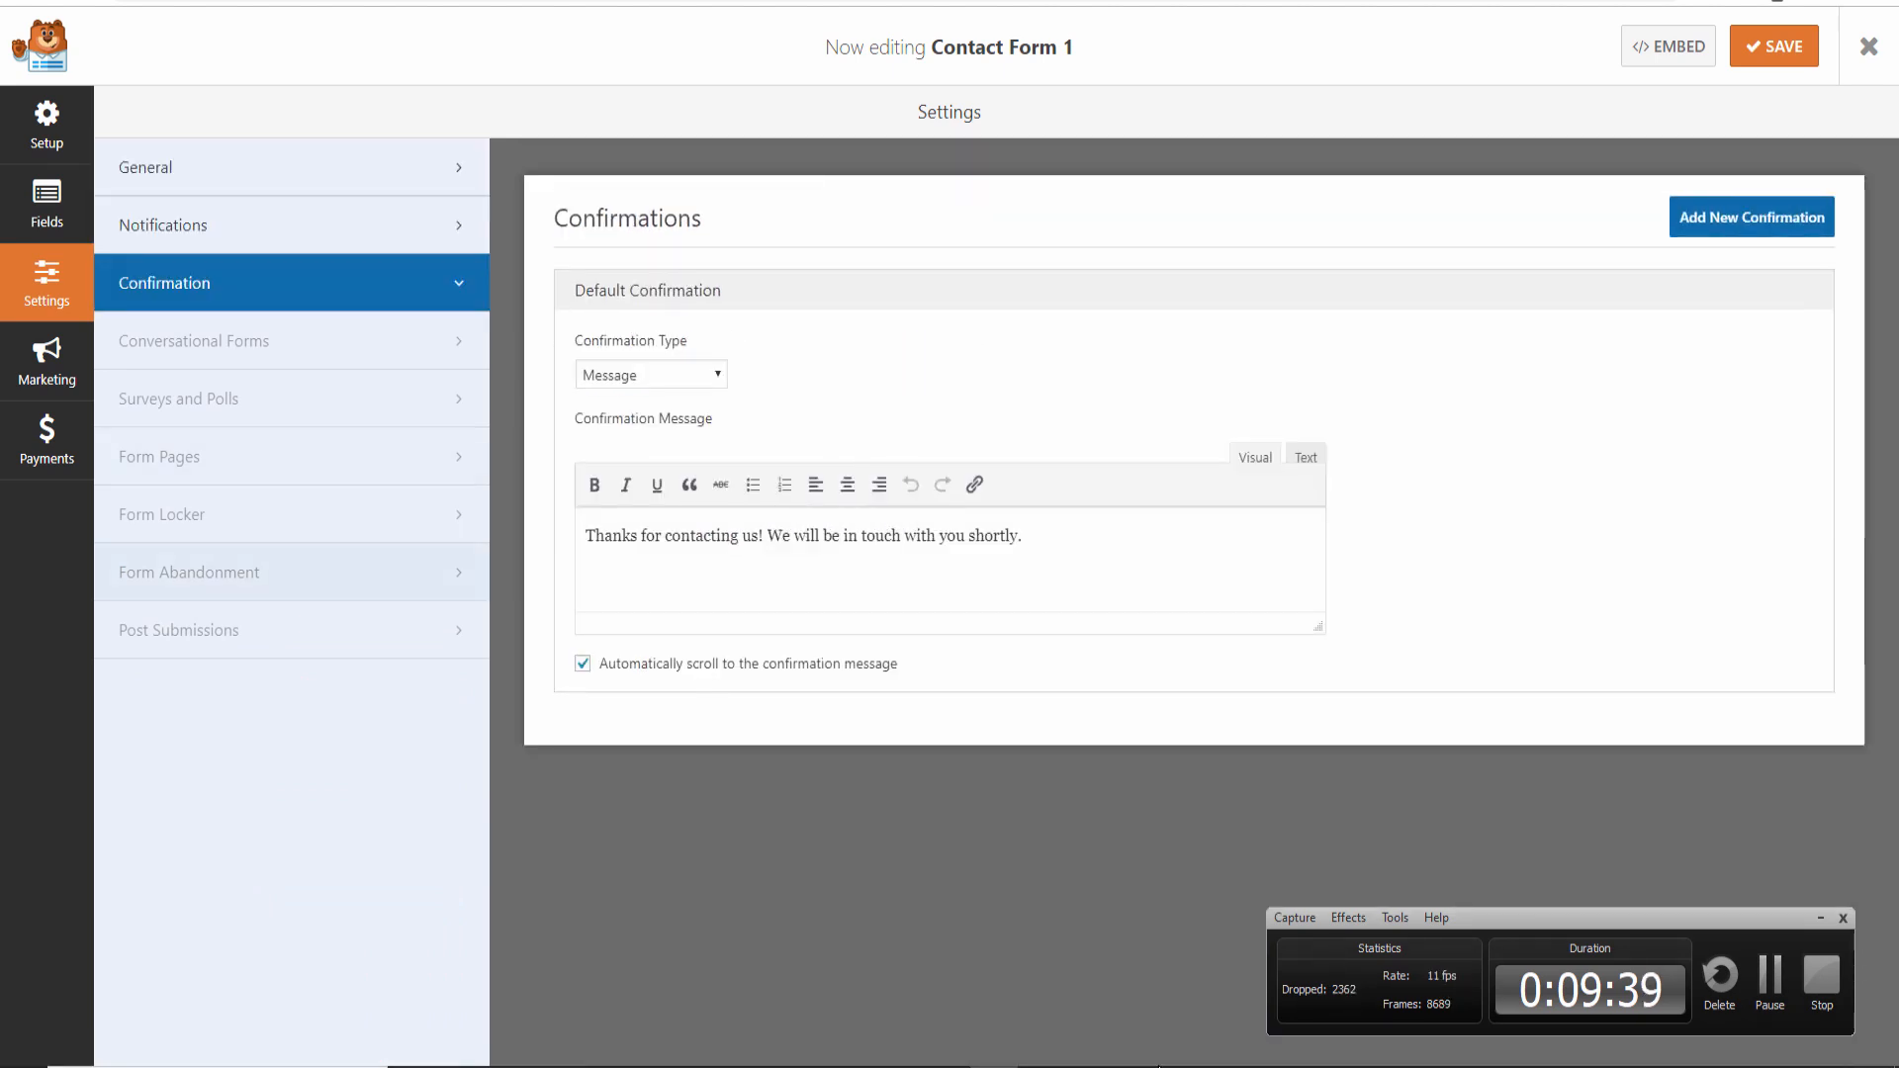
Review the general settings and setup templates of Contact Form 1 and close the form builder
click(145, 167)
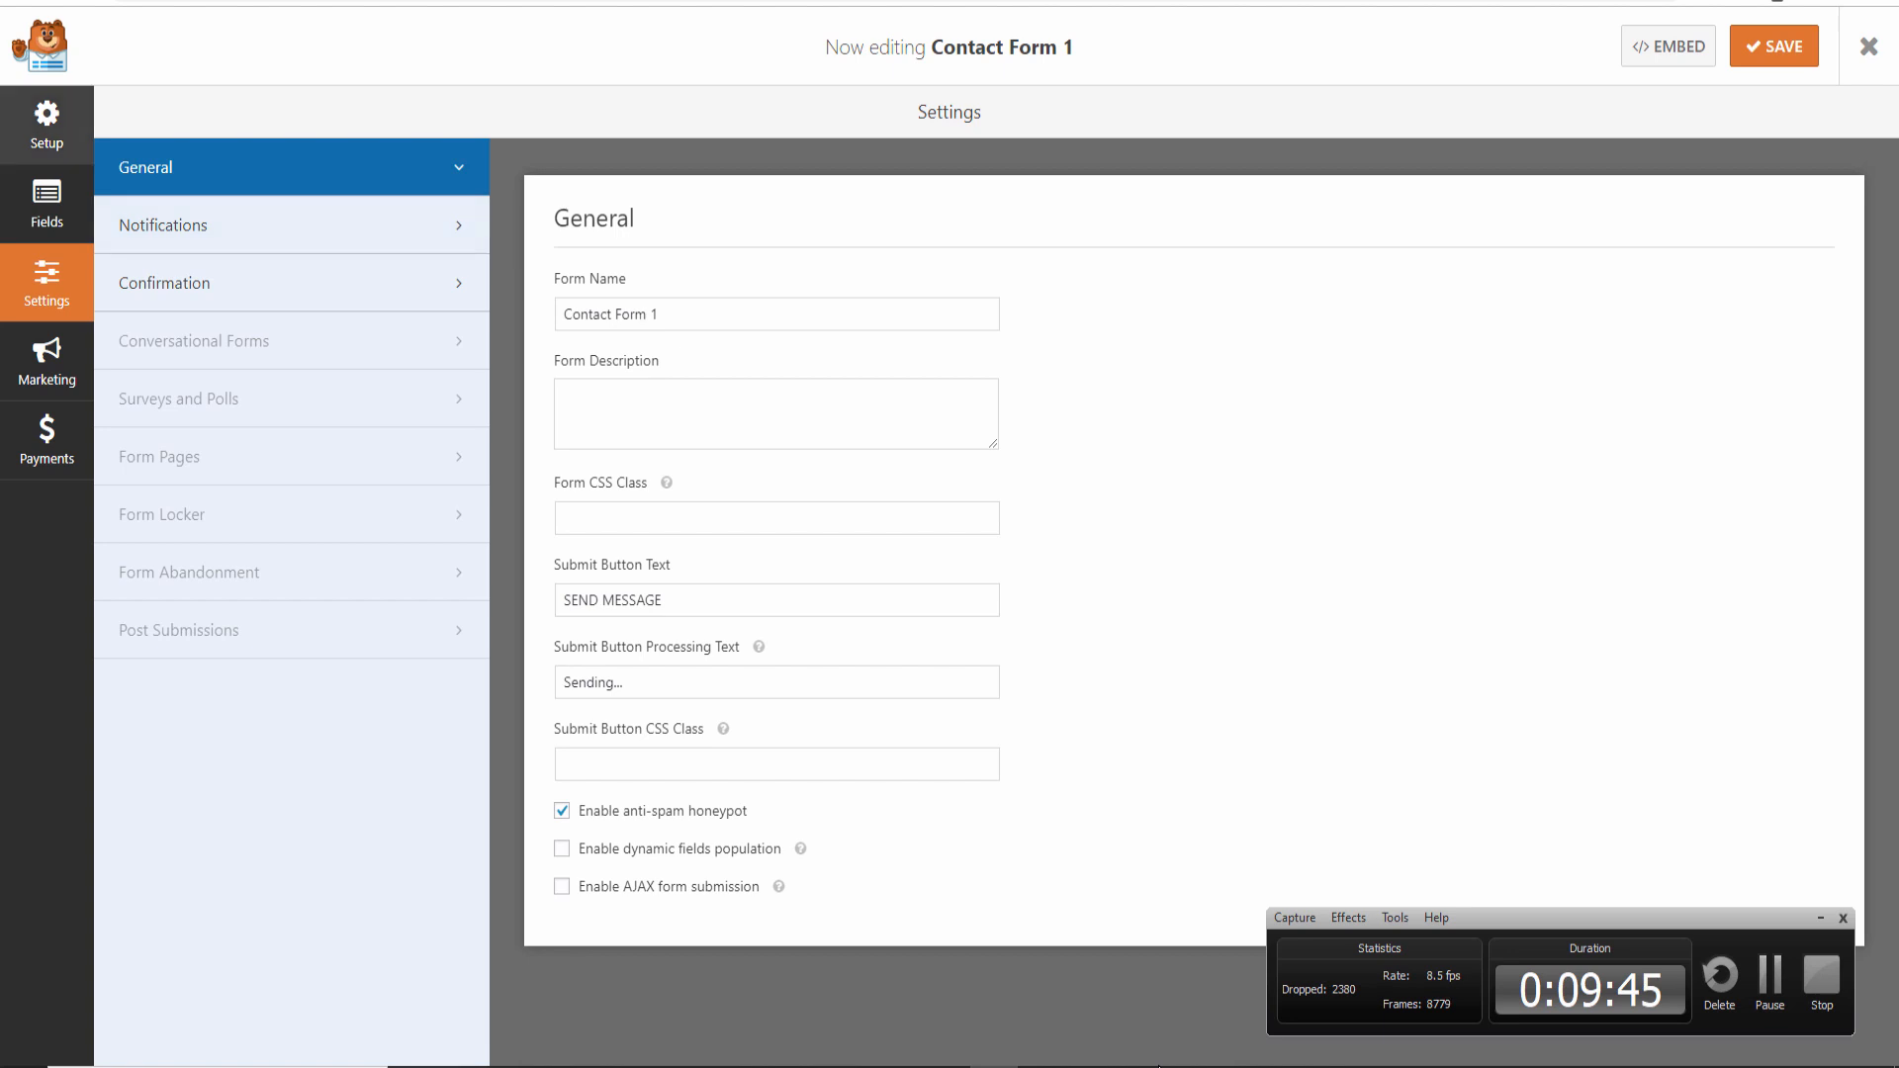
click(46, 124)
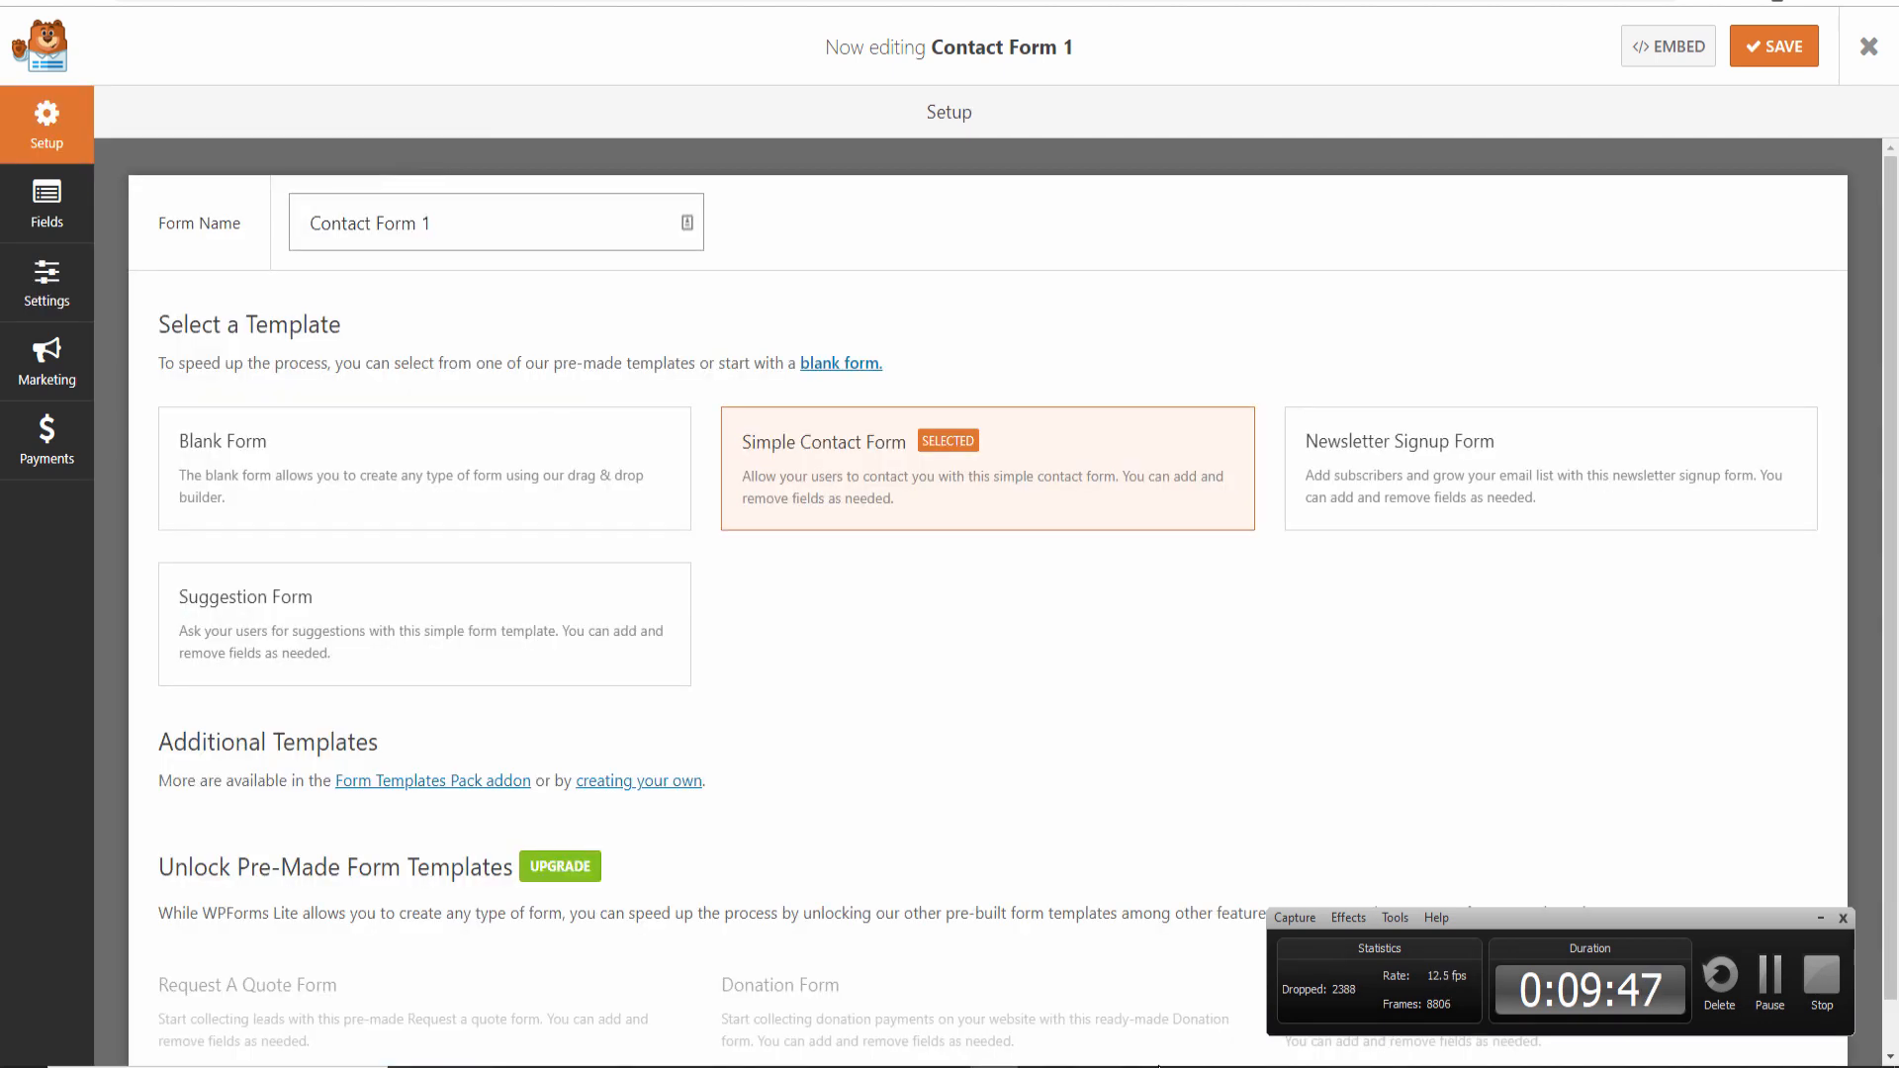
scroll(987, 602, down, 1)
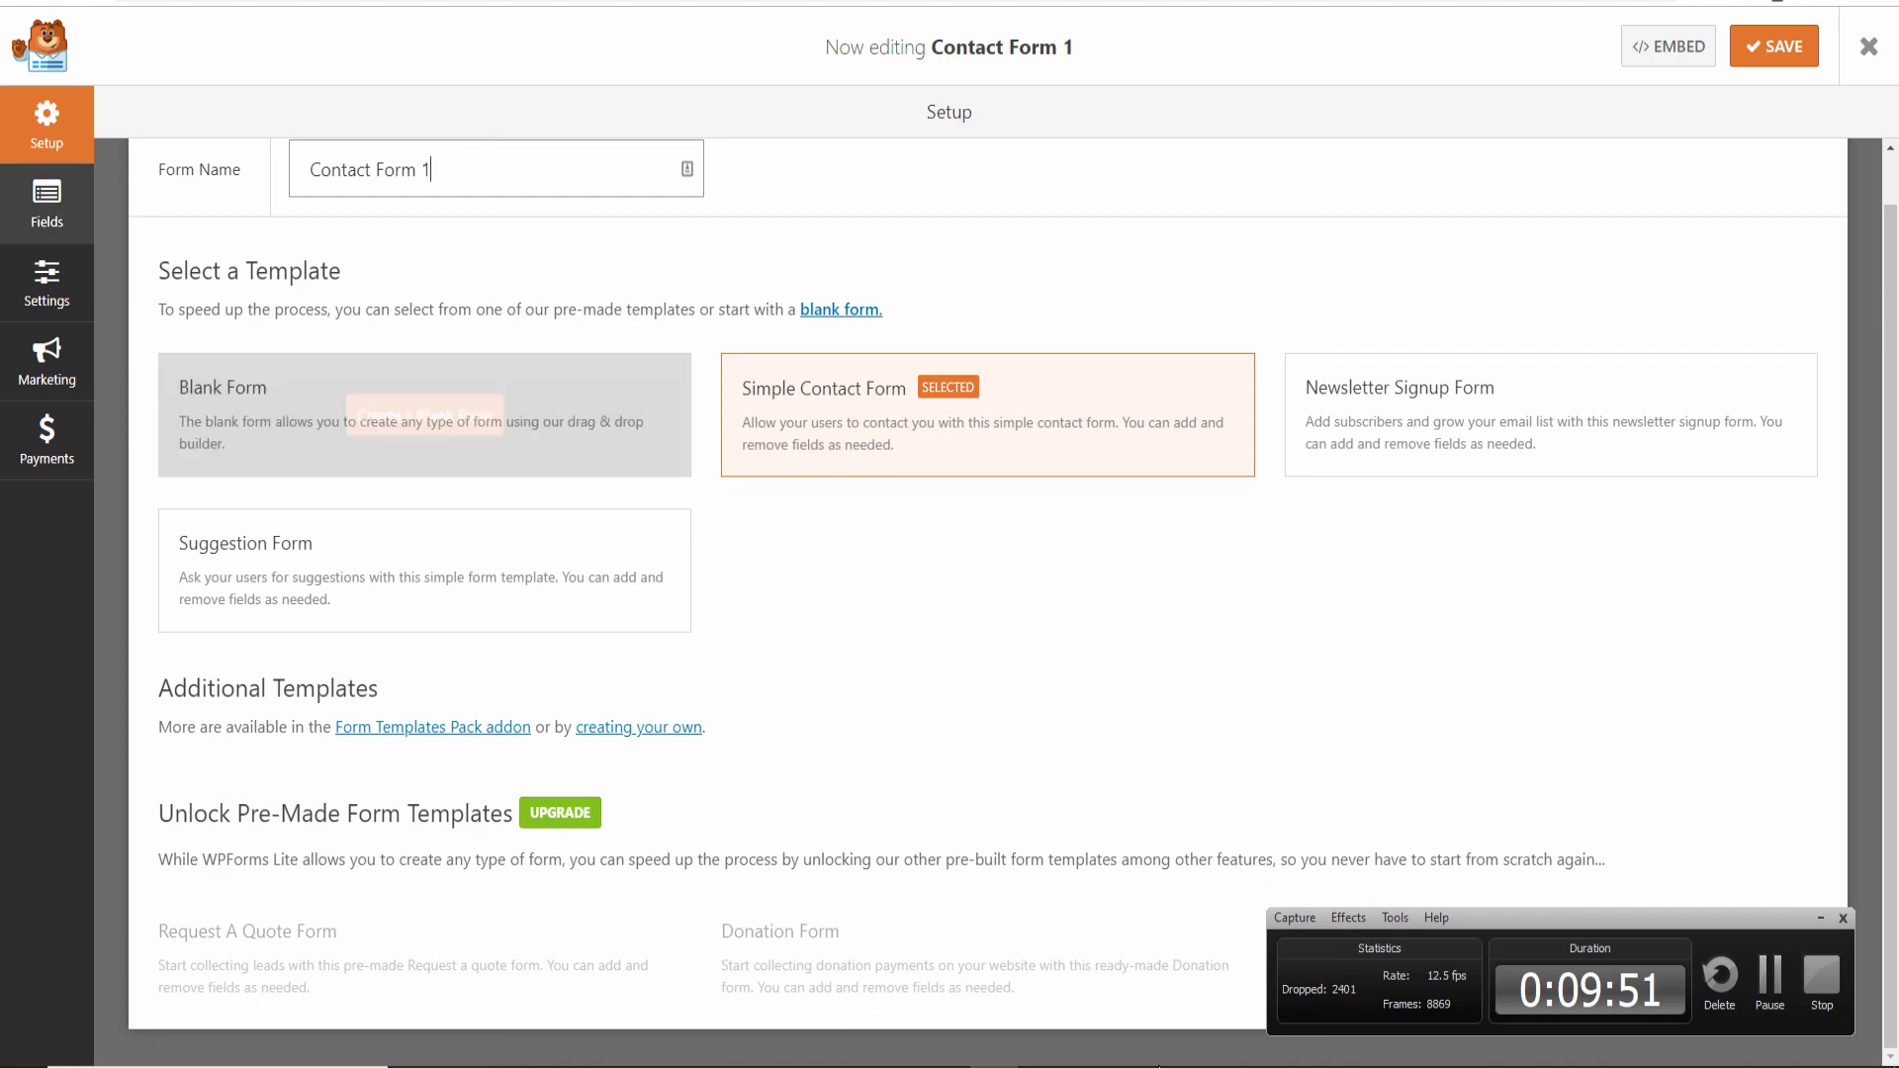
click(1868, 47)
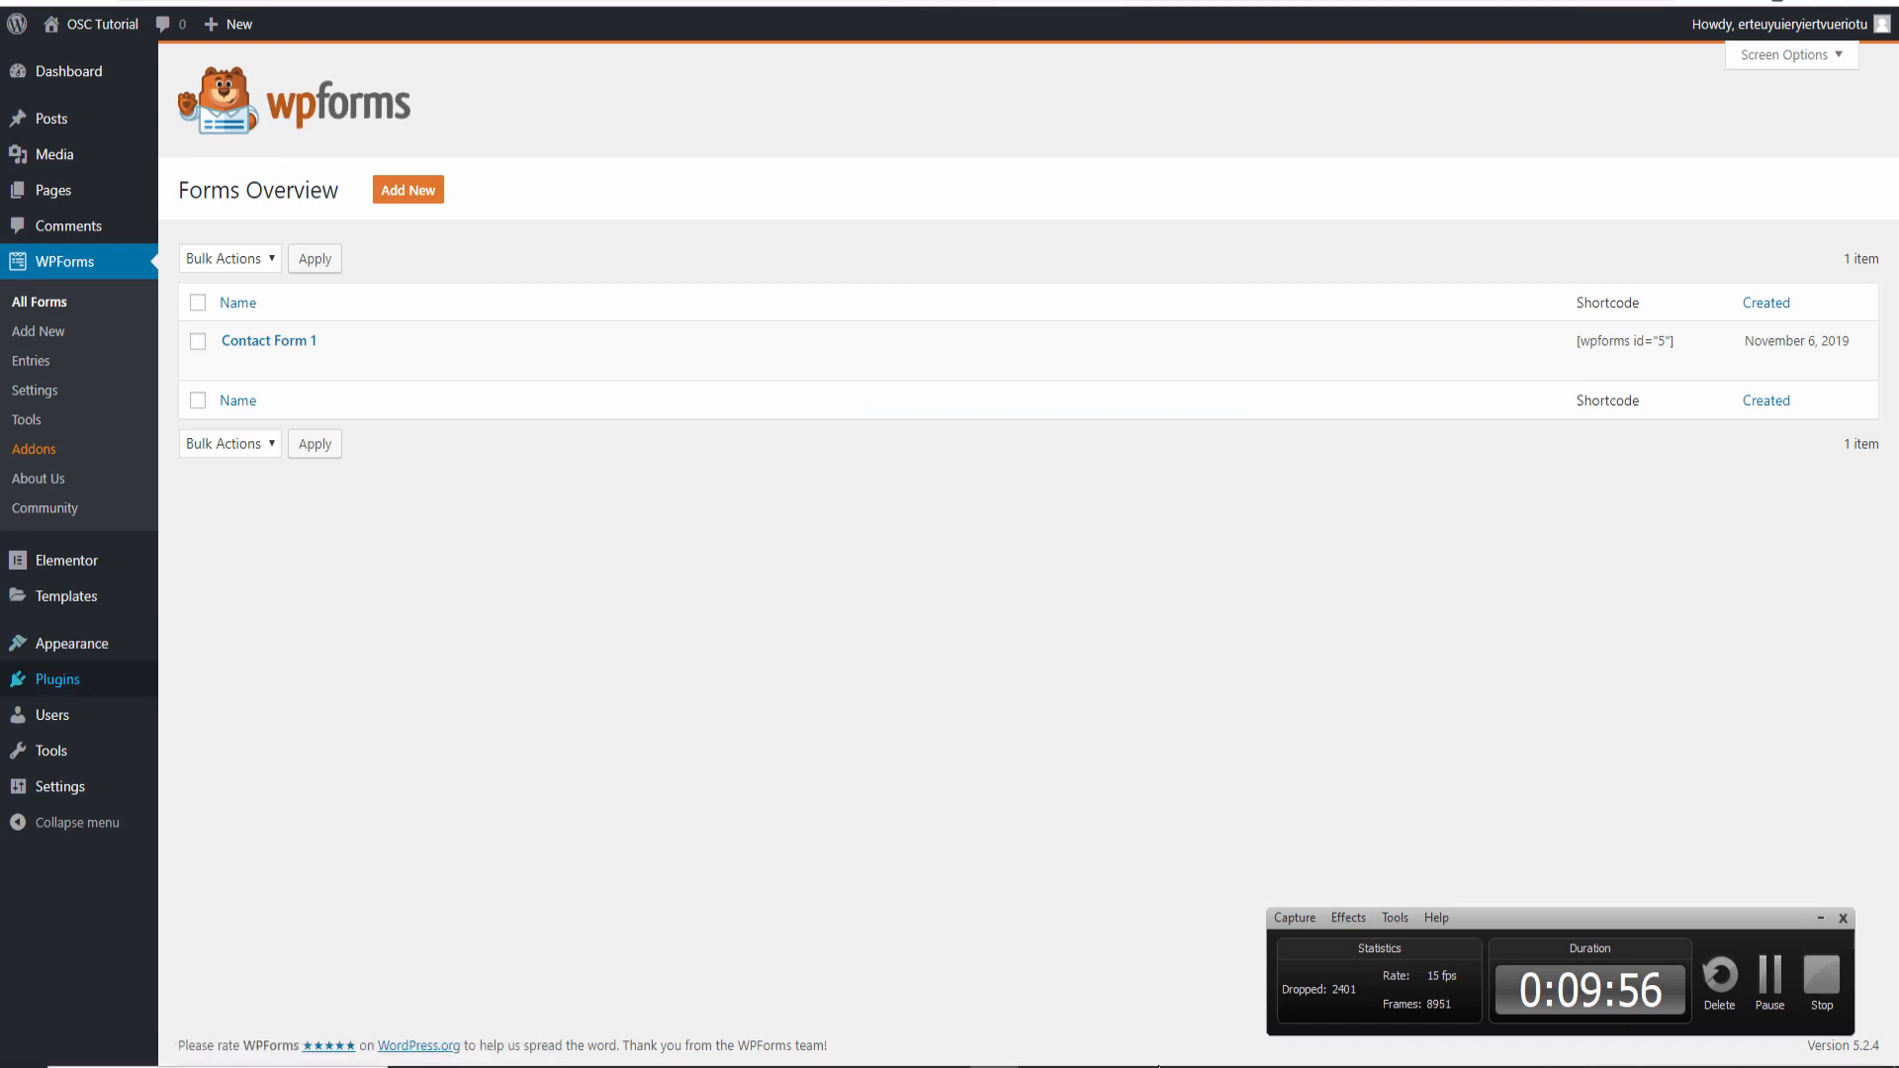
Open the list of all users to check the administrator account's email
mouse_move(53, 714)
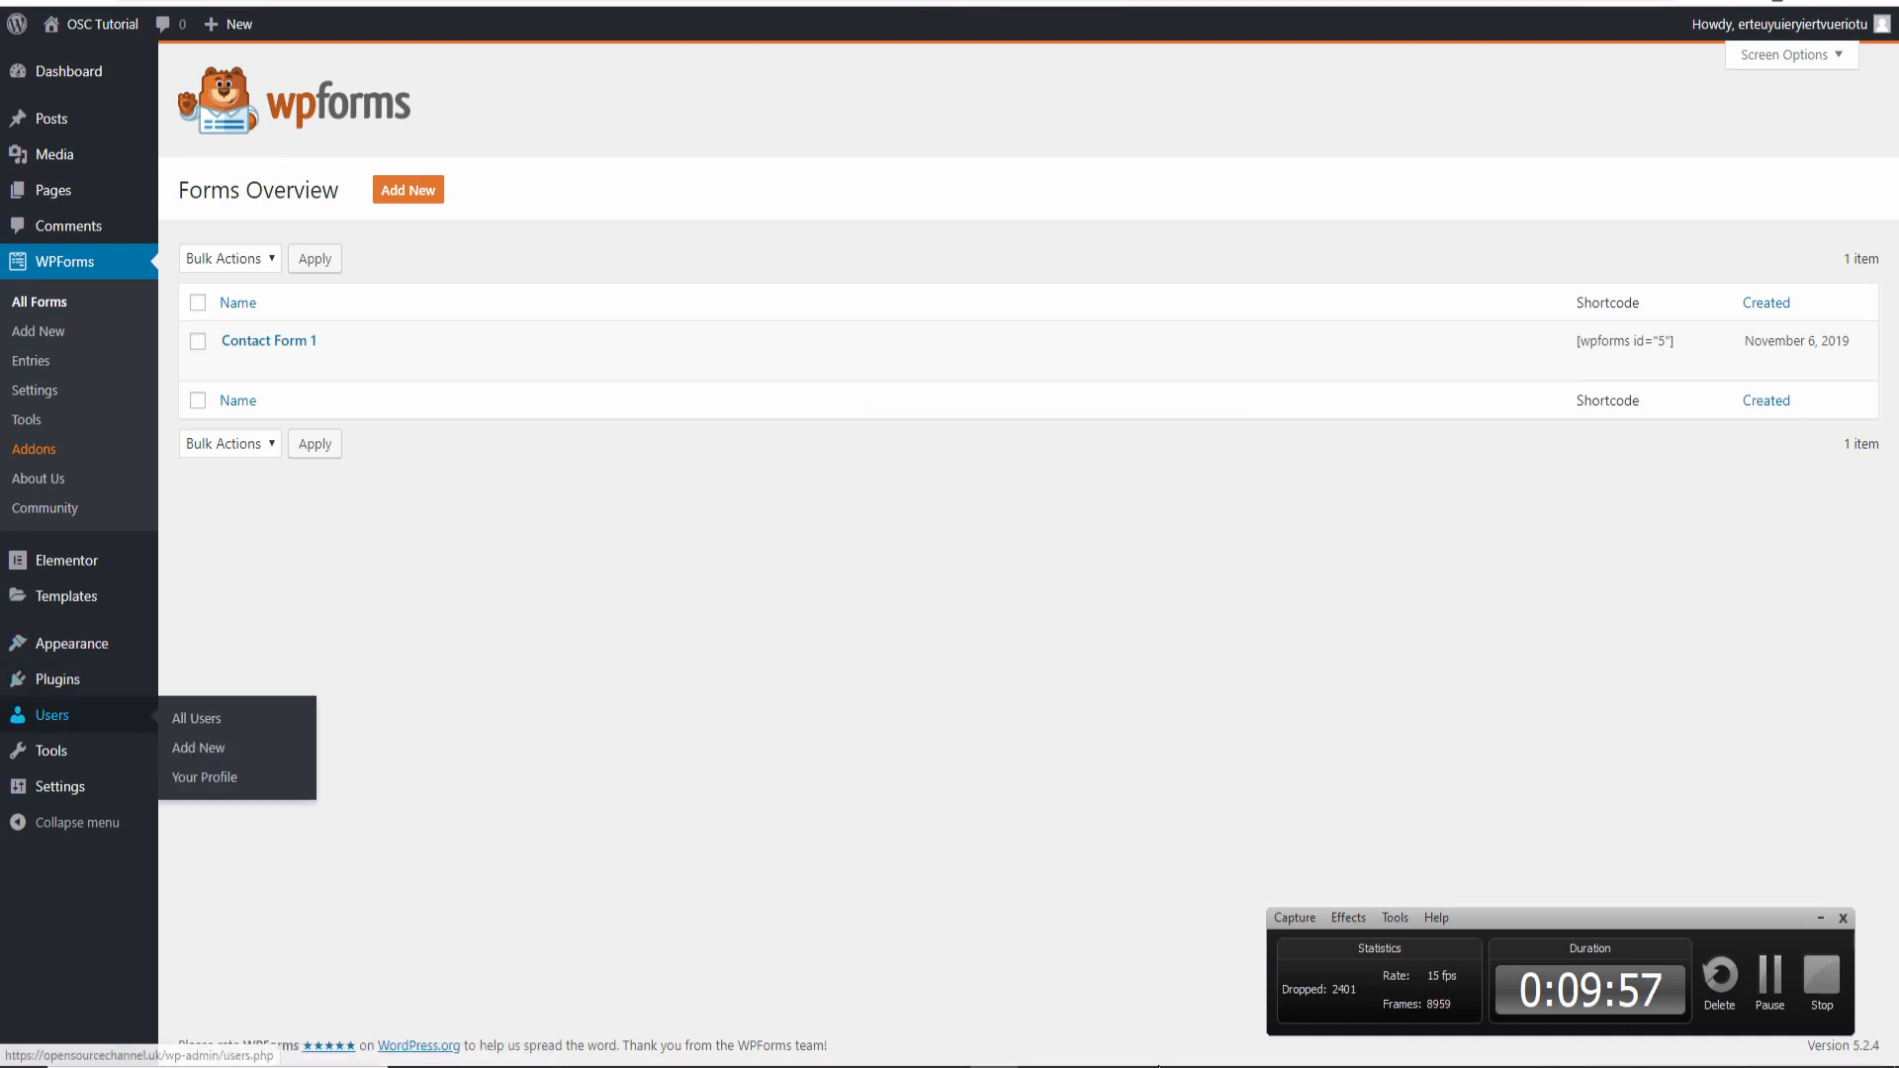
click(196, 718)
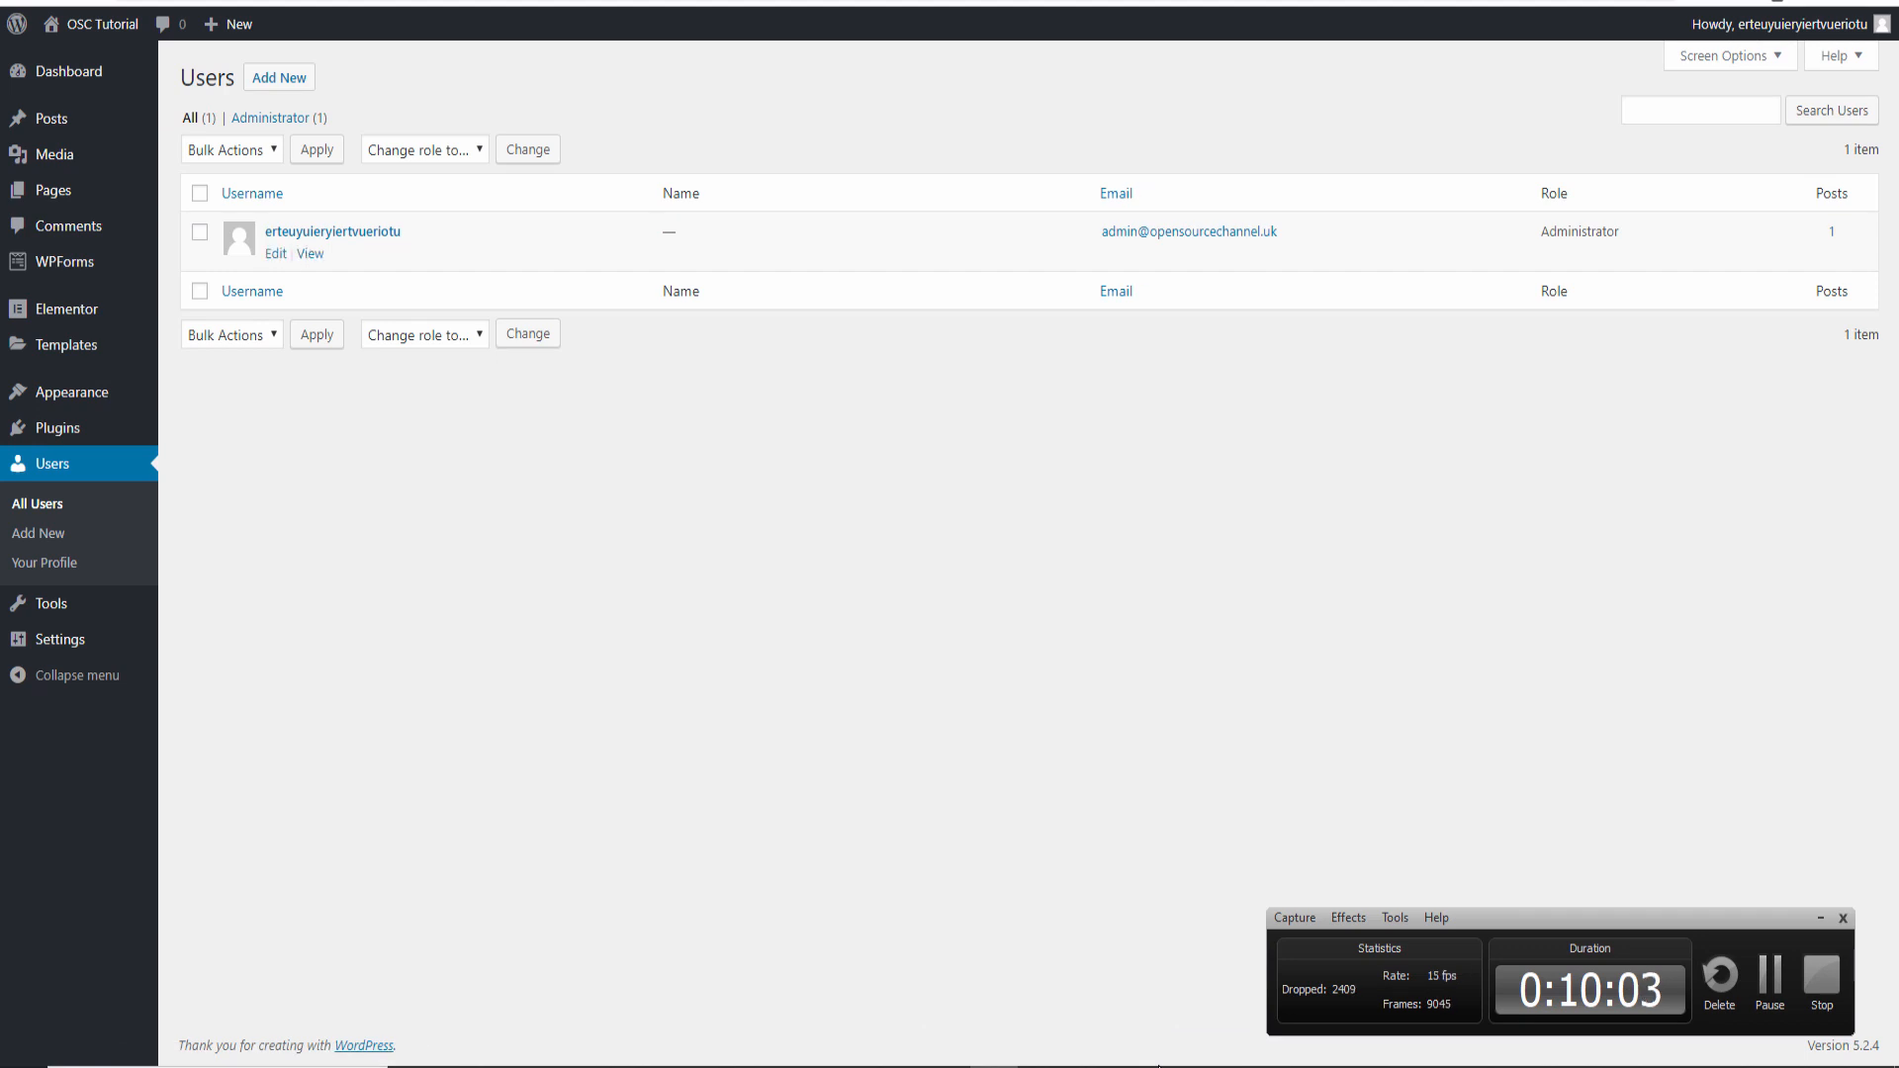
click(668, 1)
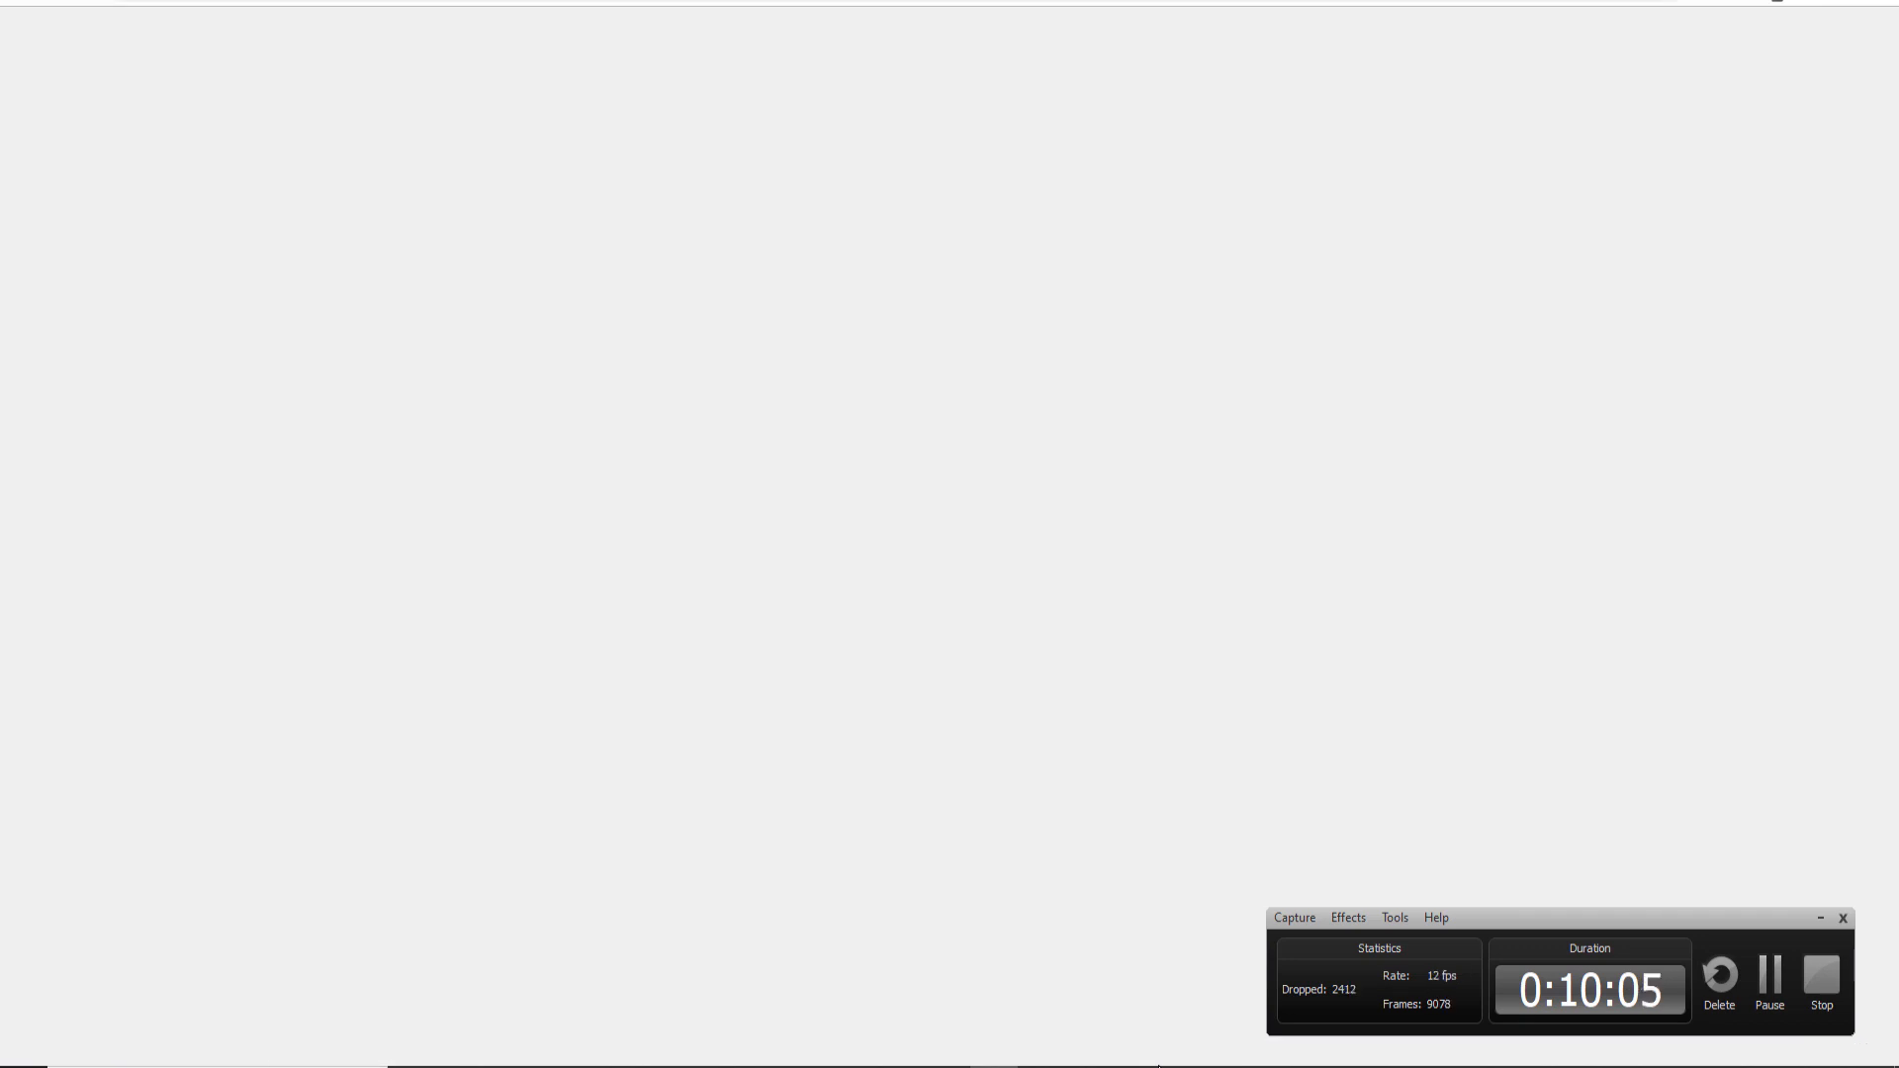
click(752, 2)
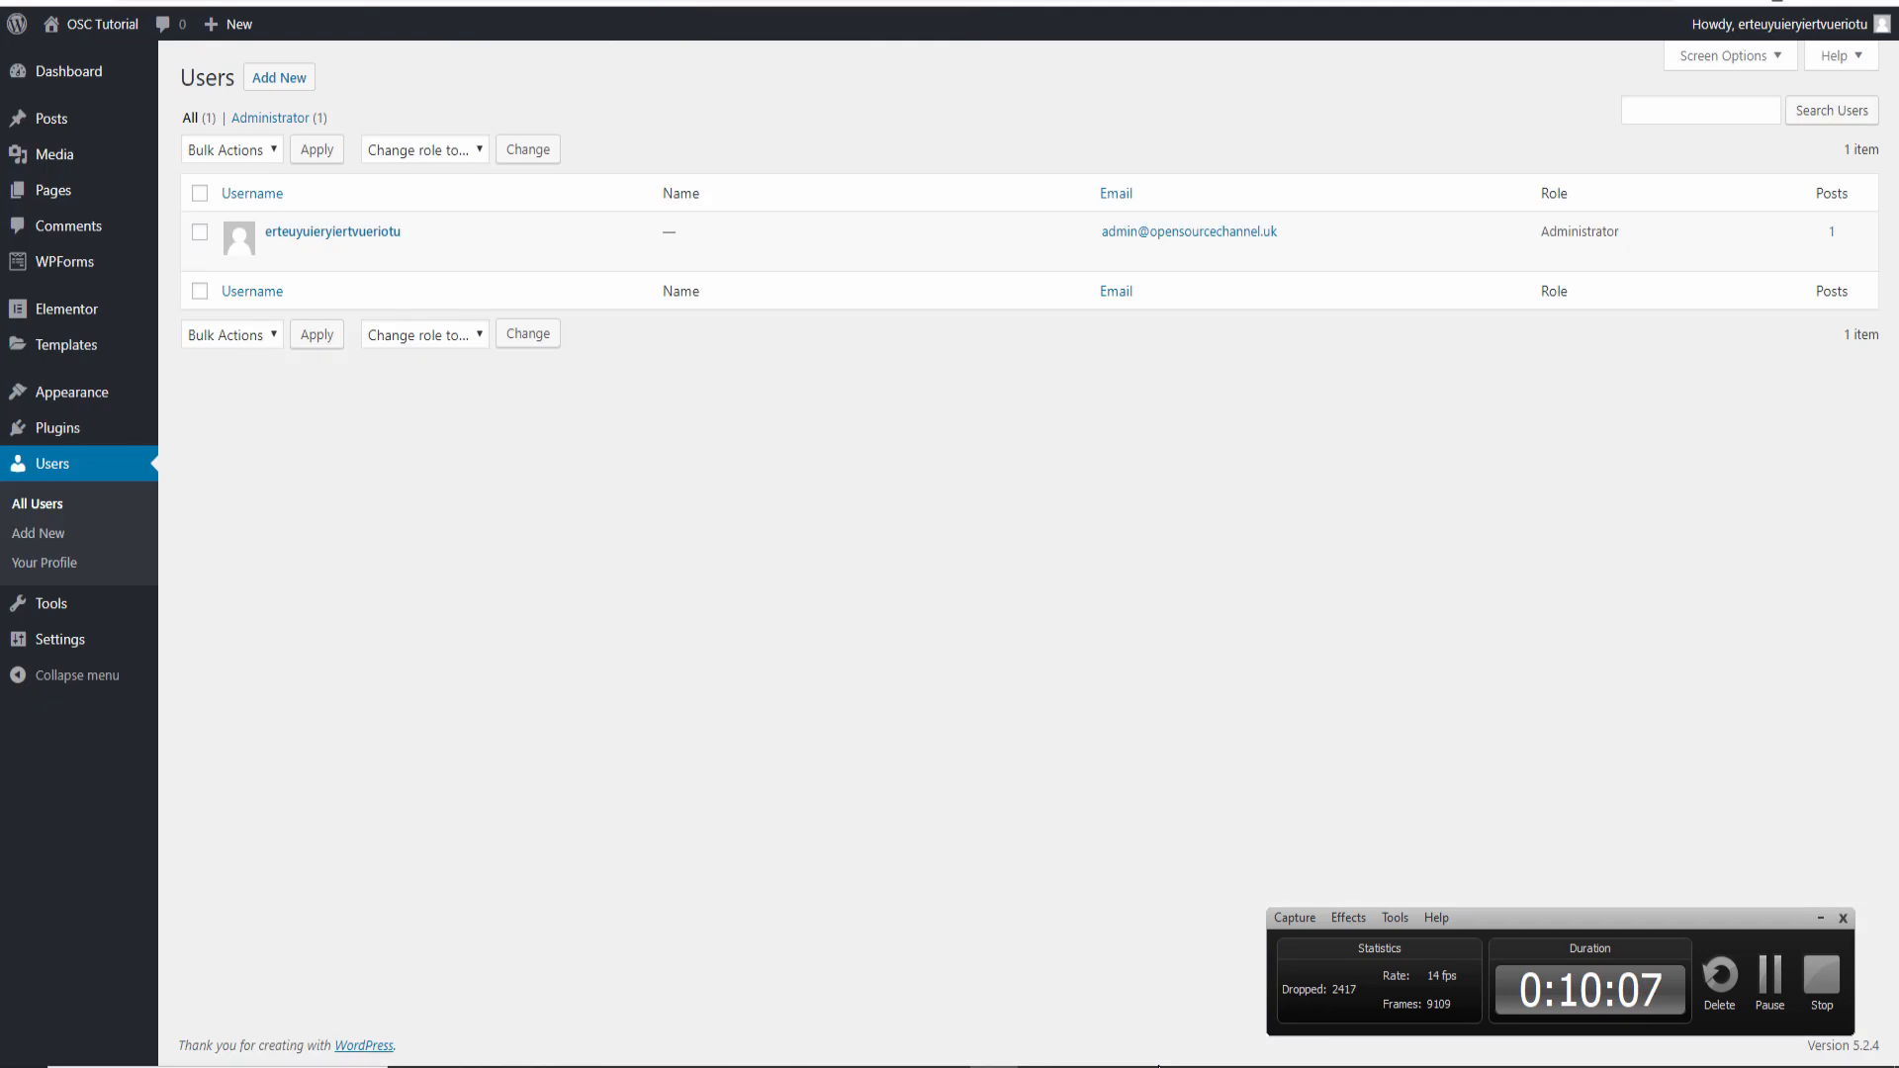
Reload the live site and open its Contact page to look over the message form
key(ctrl+shift+Tab)
key(F5)
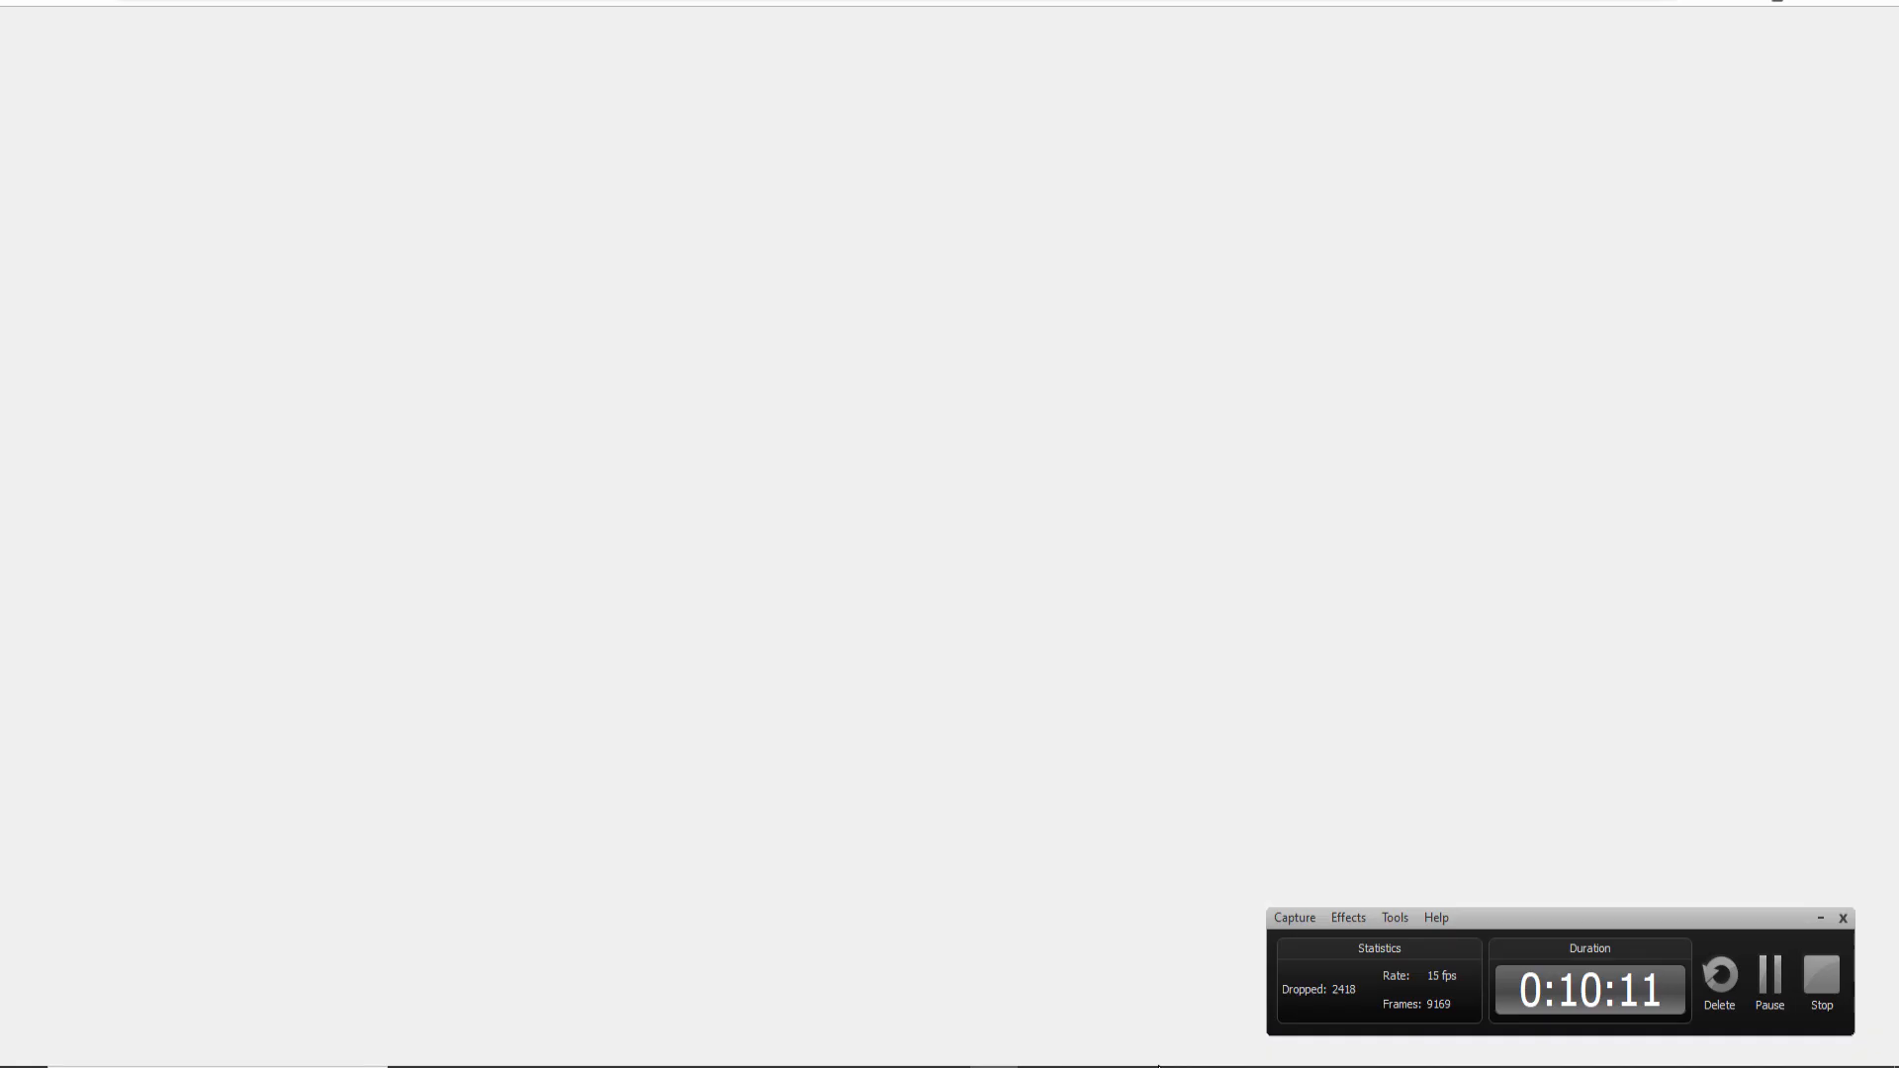
key(ctrl+Tab)
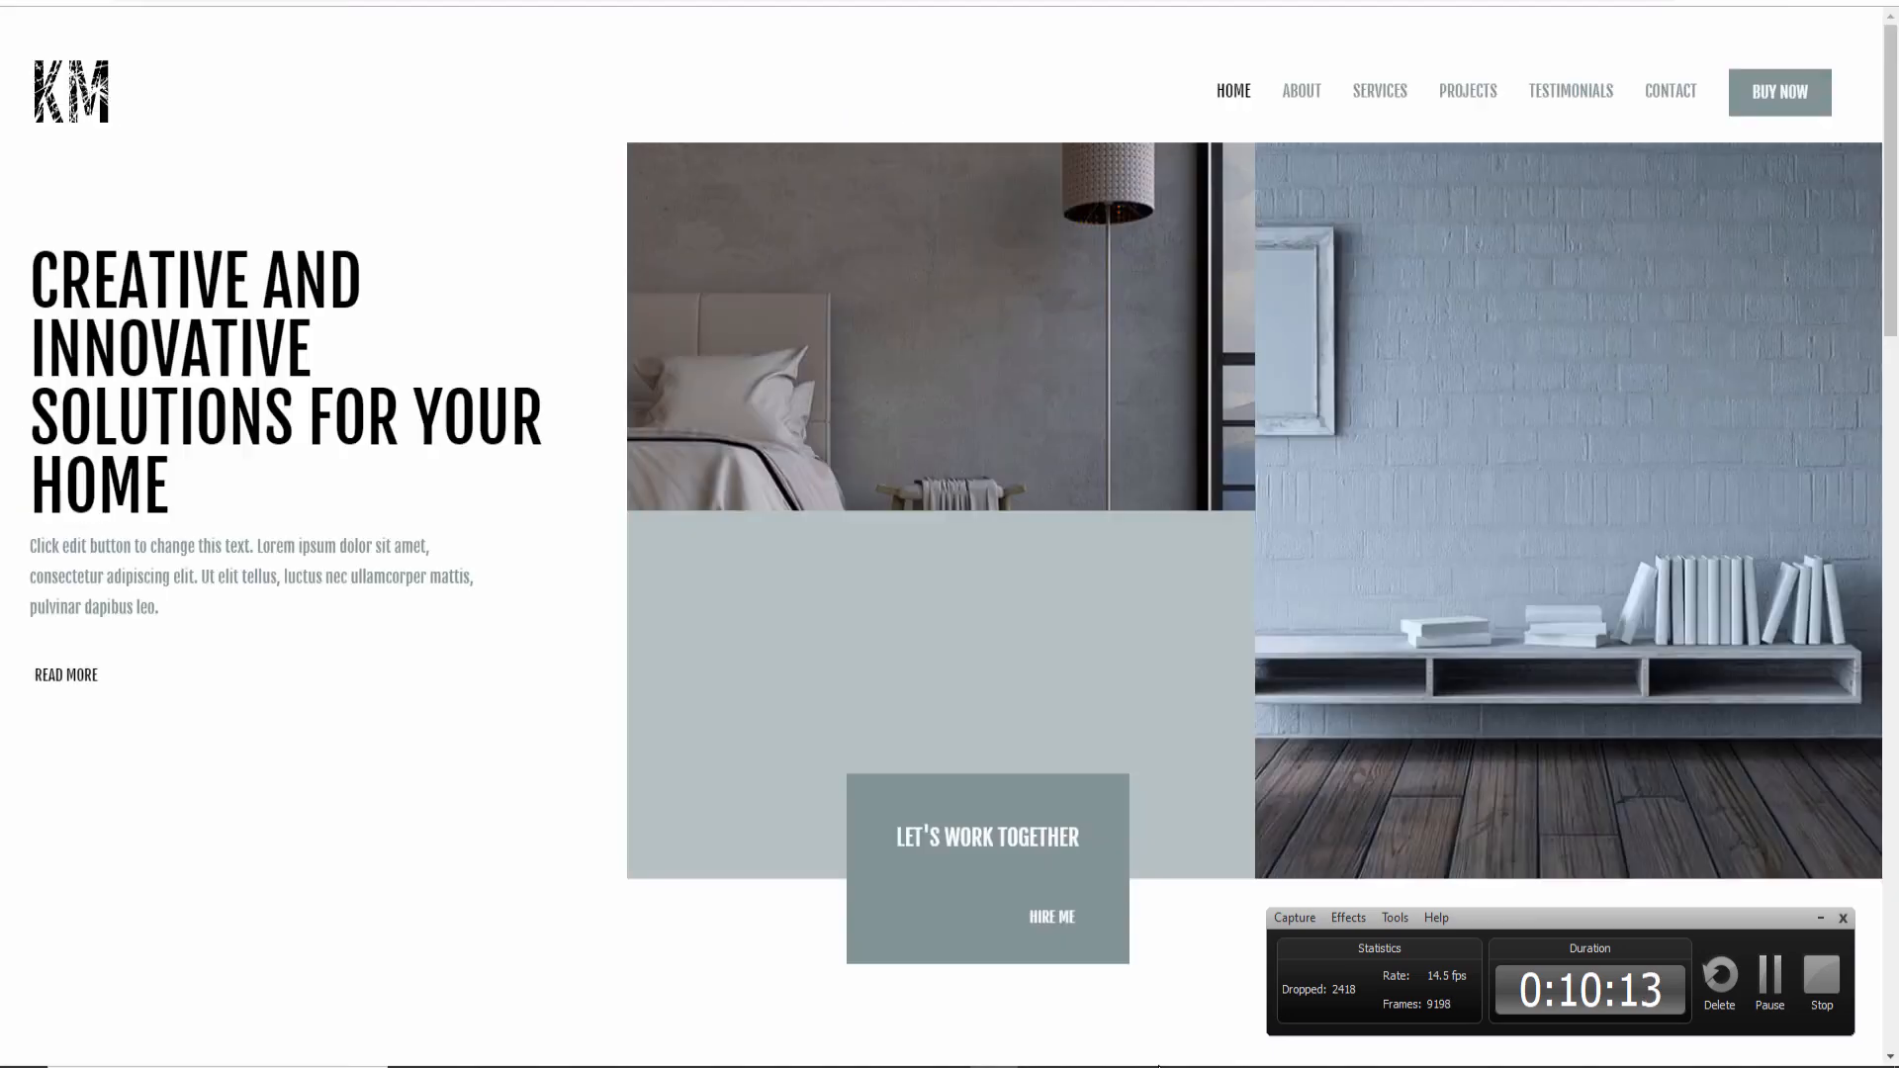
click(1671, 91)
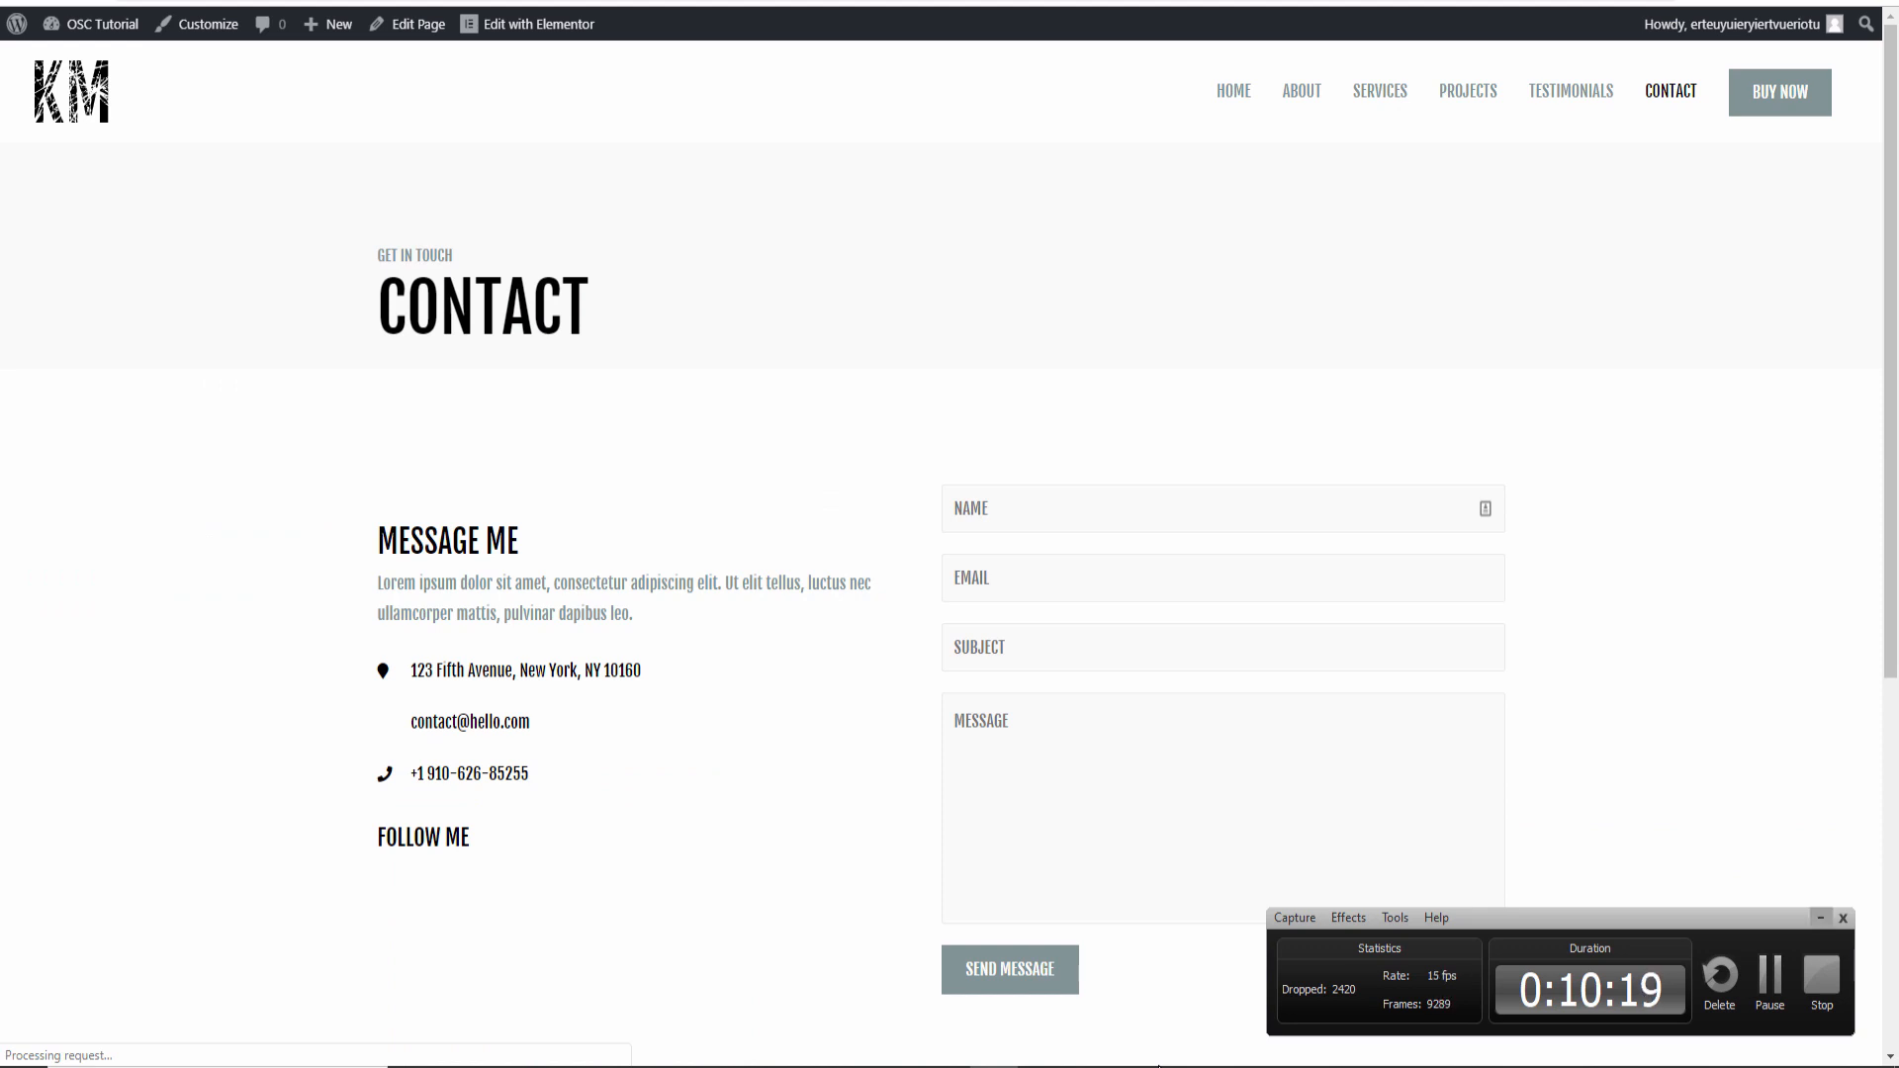
scroll(950, 534, down, 1)
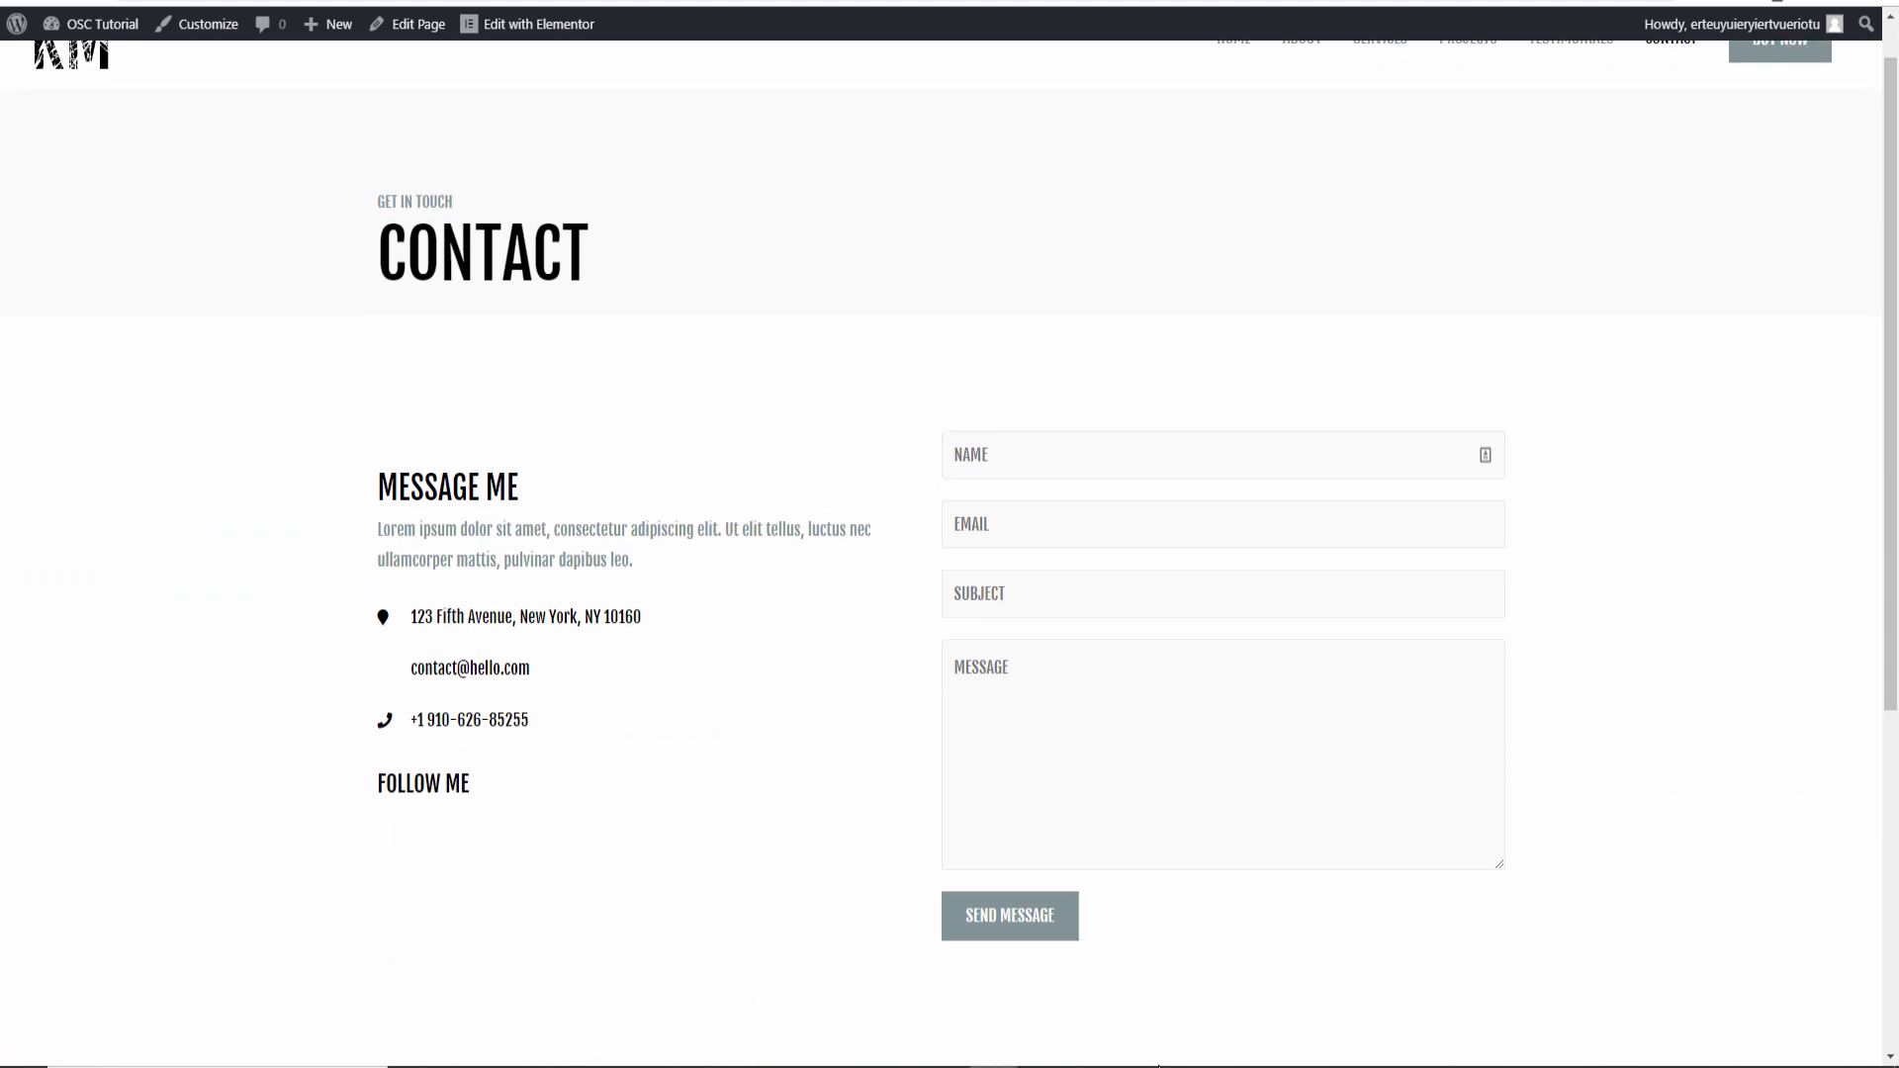
scroll(950, 534, down, 1)
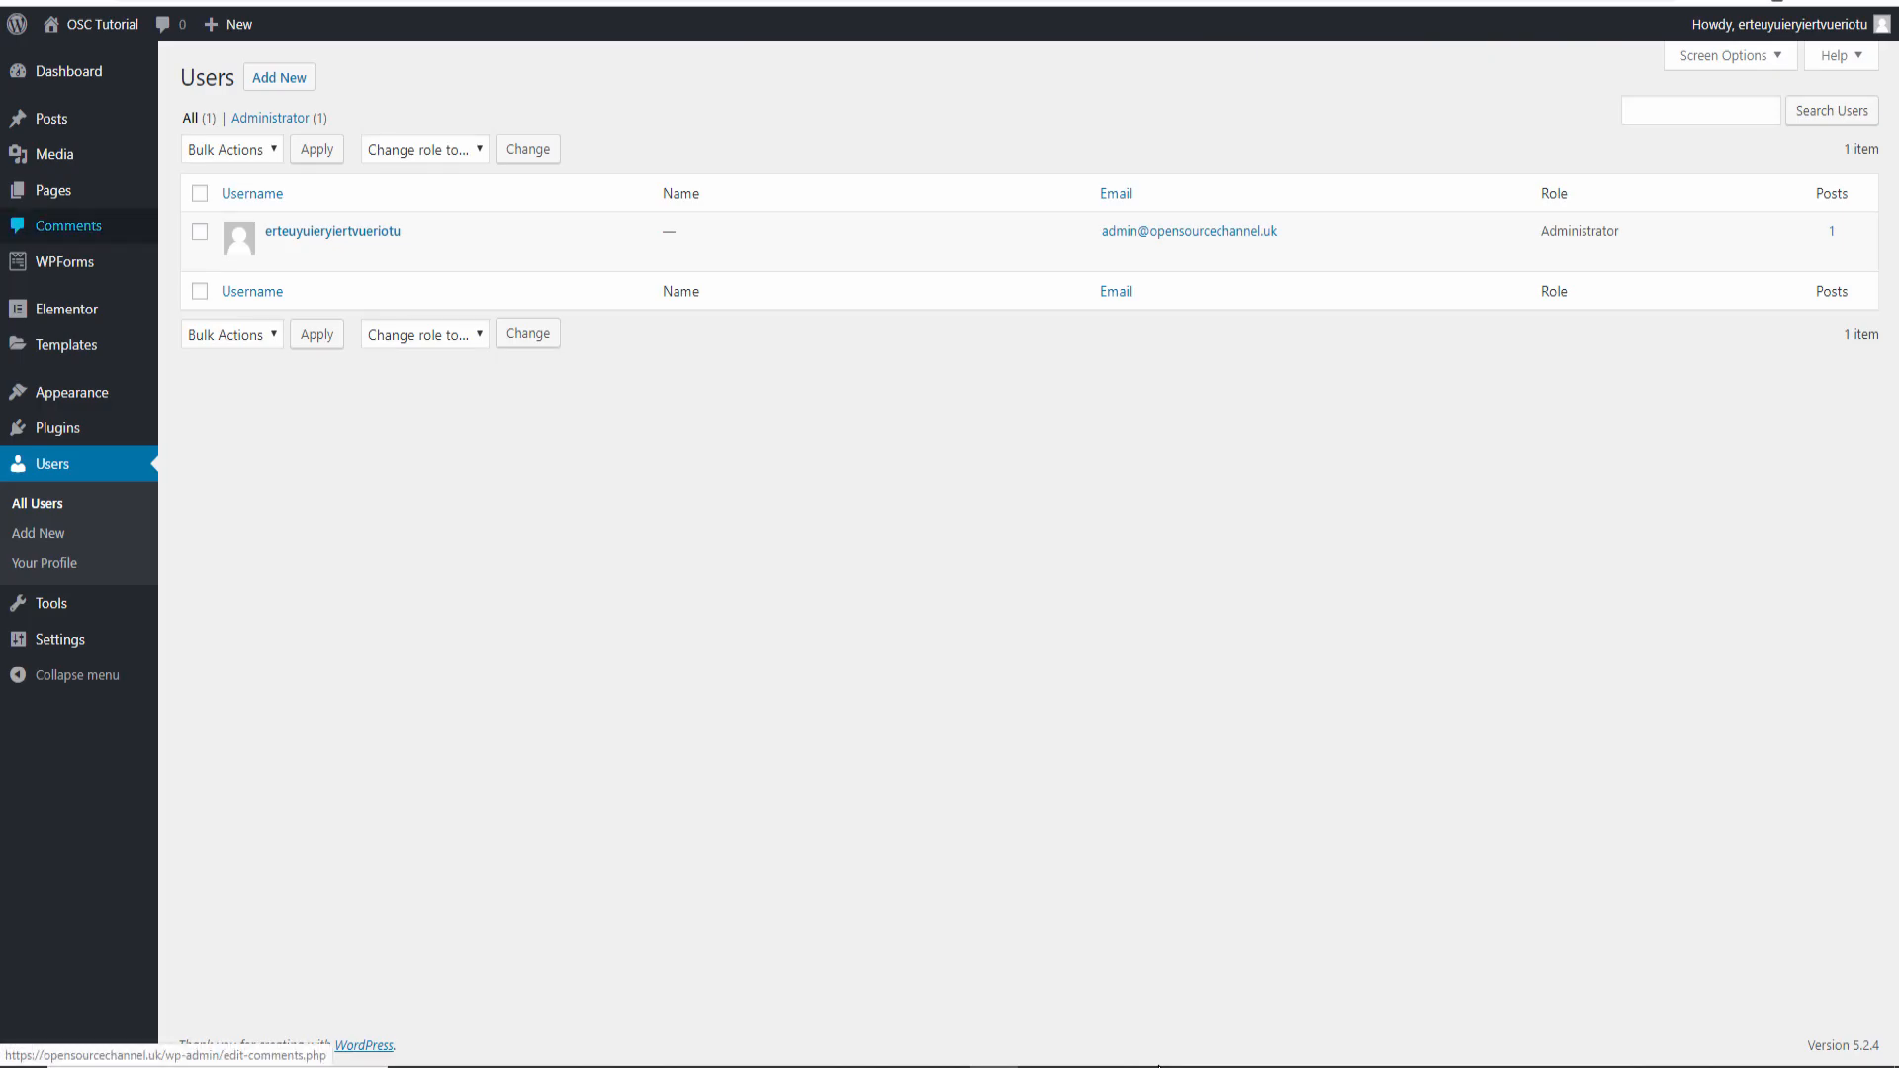
Check the WPForms entries page and its Pro upgrade offer, dismissing the information notice
mouse_move(64, 261)
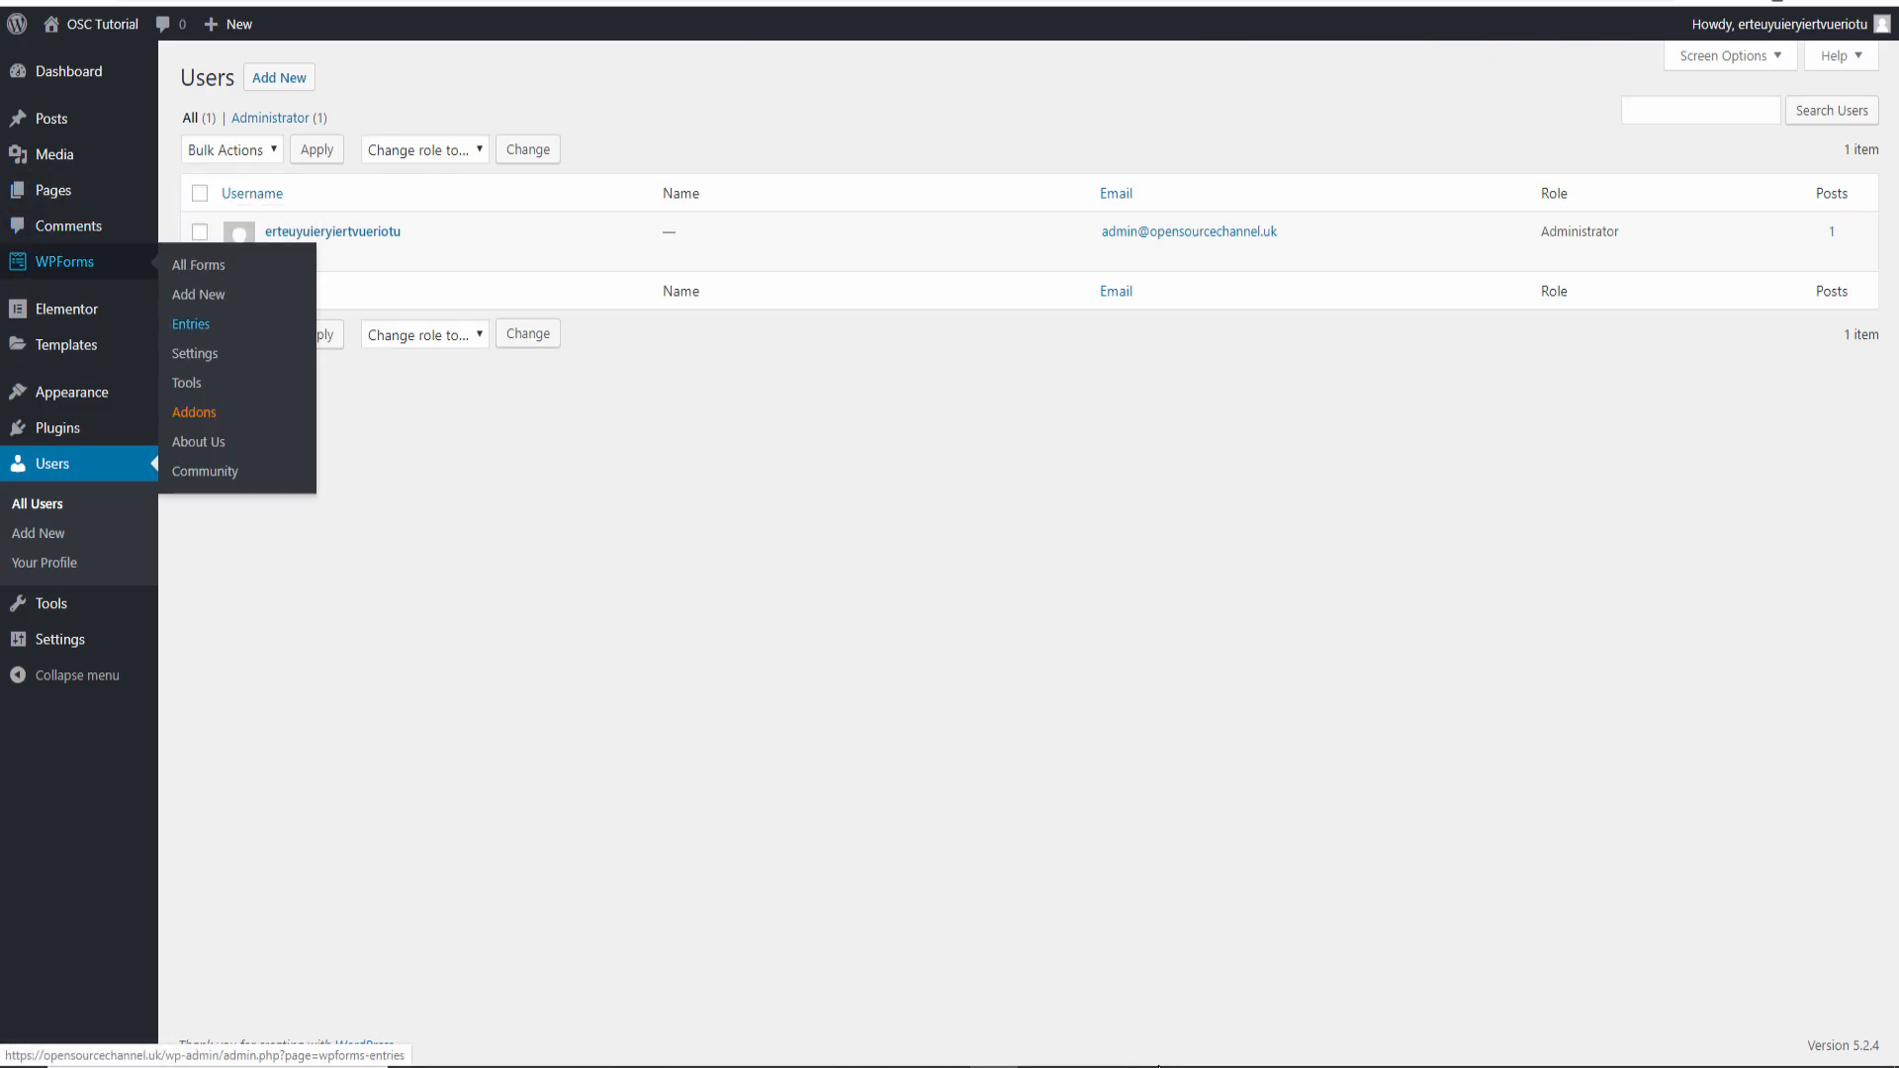
click(191, 324)
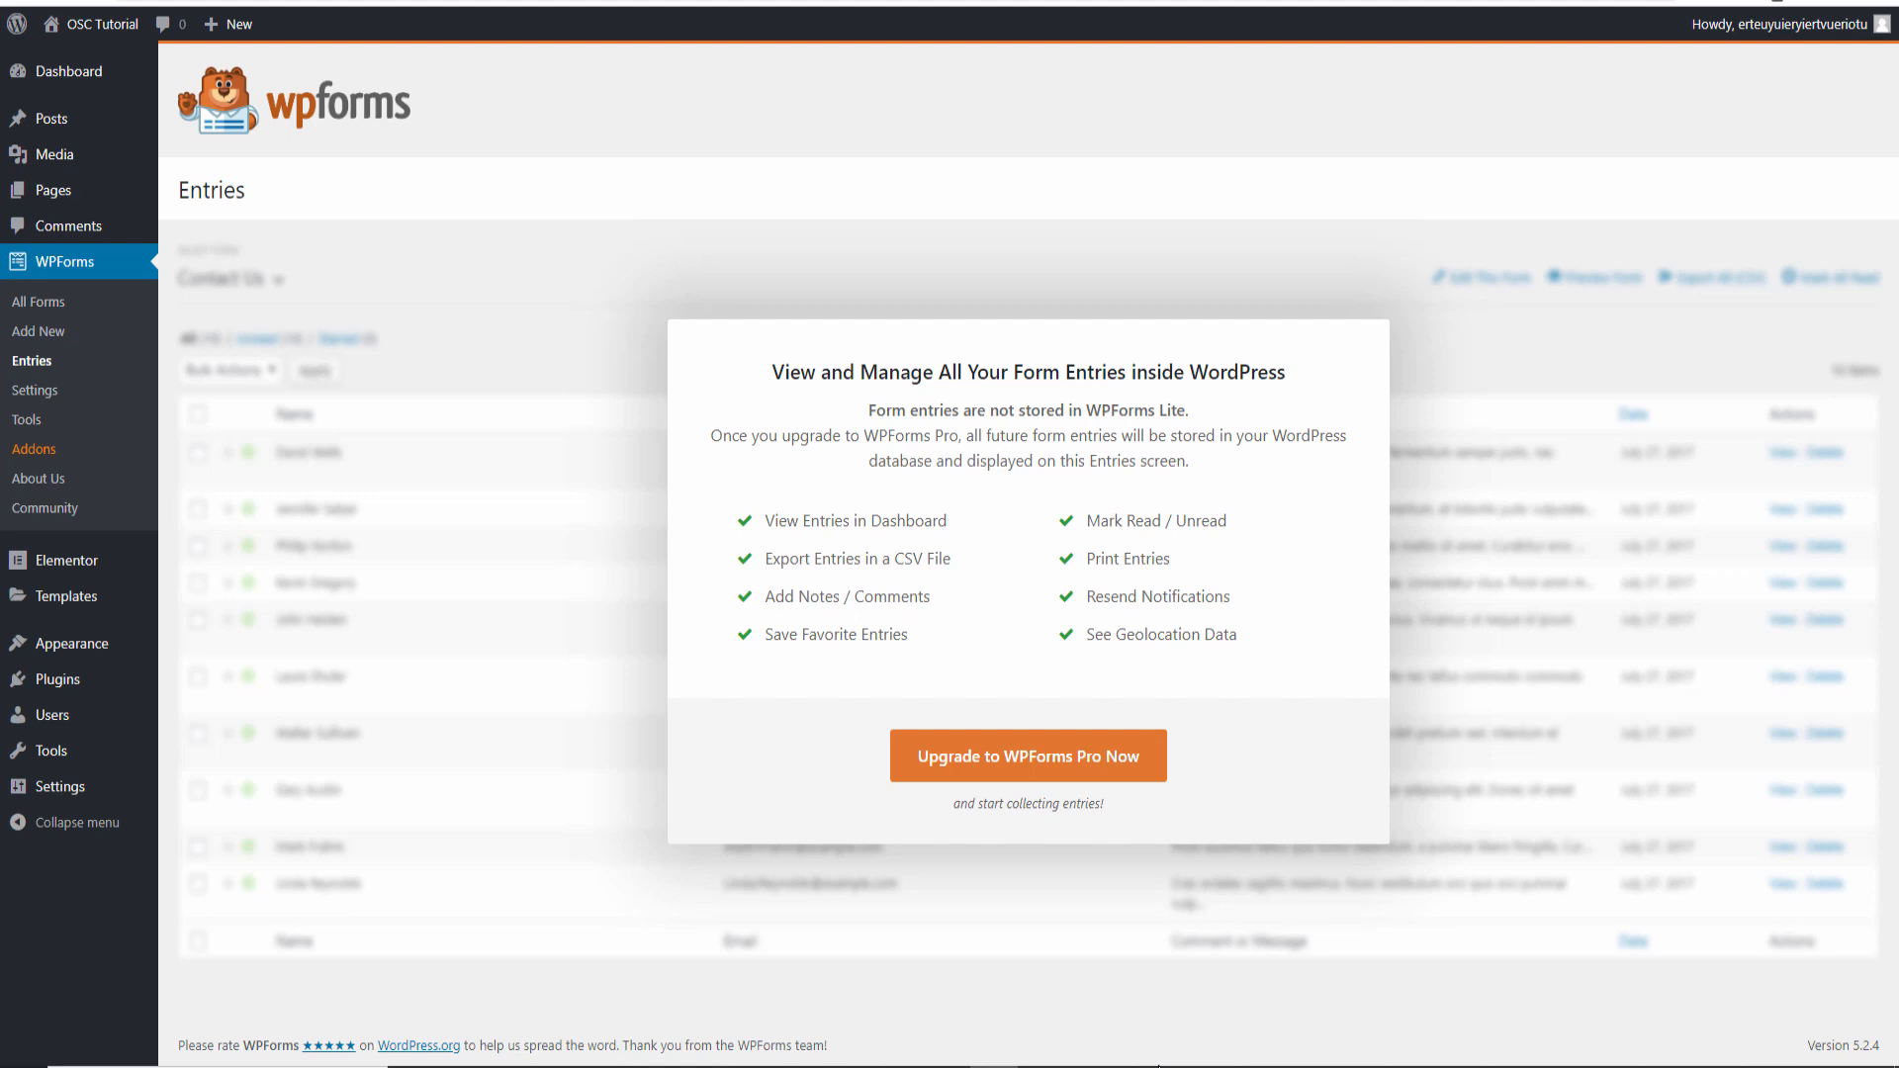
triple_click(1408, 847)
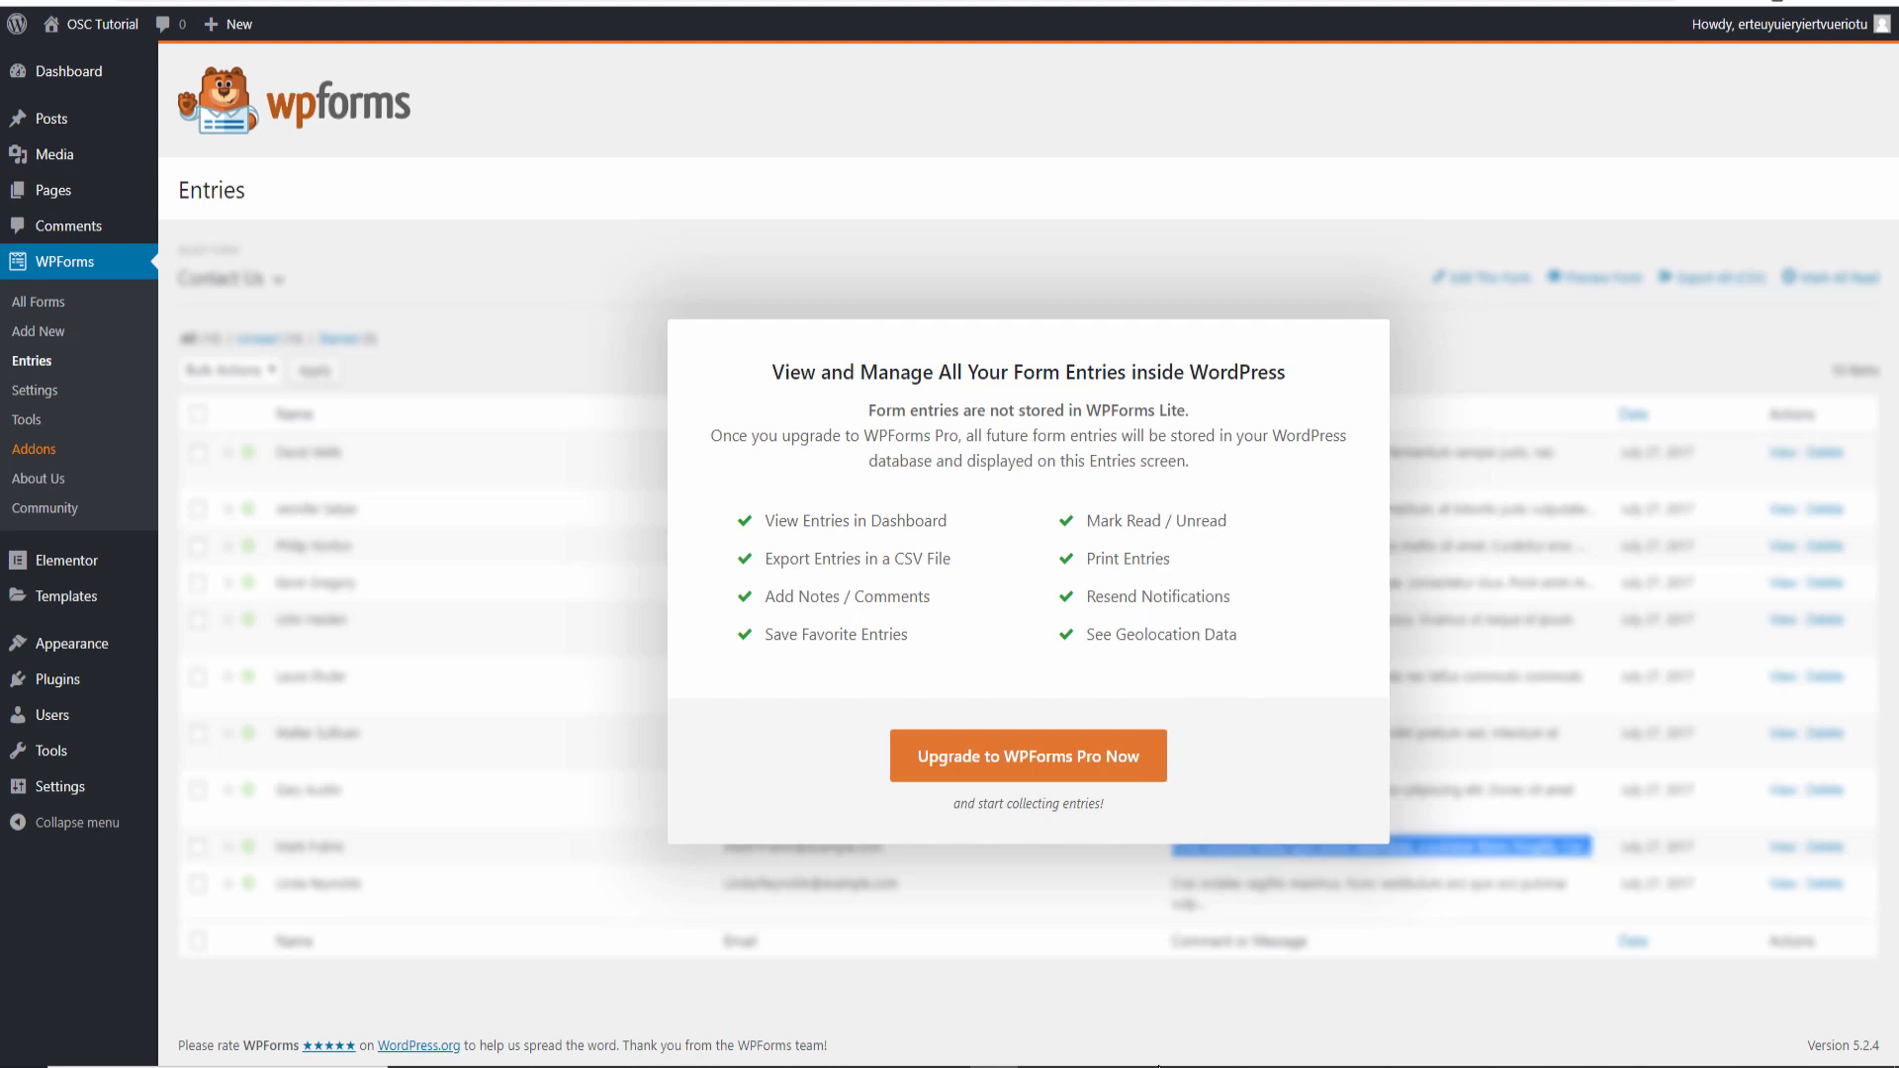
click(1029, 756)
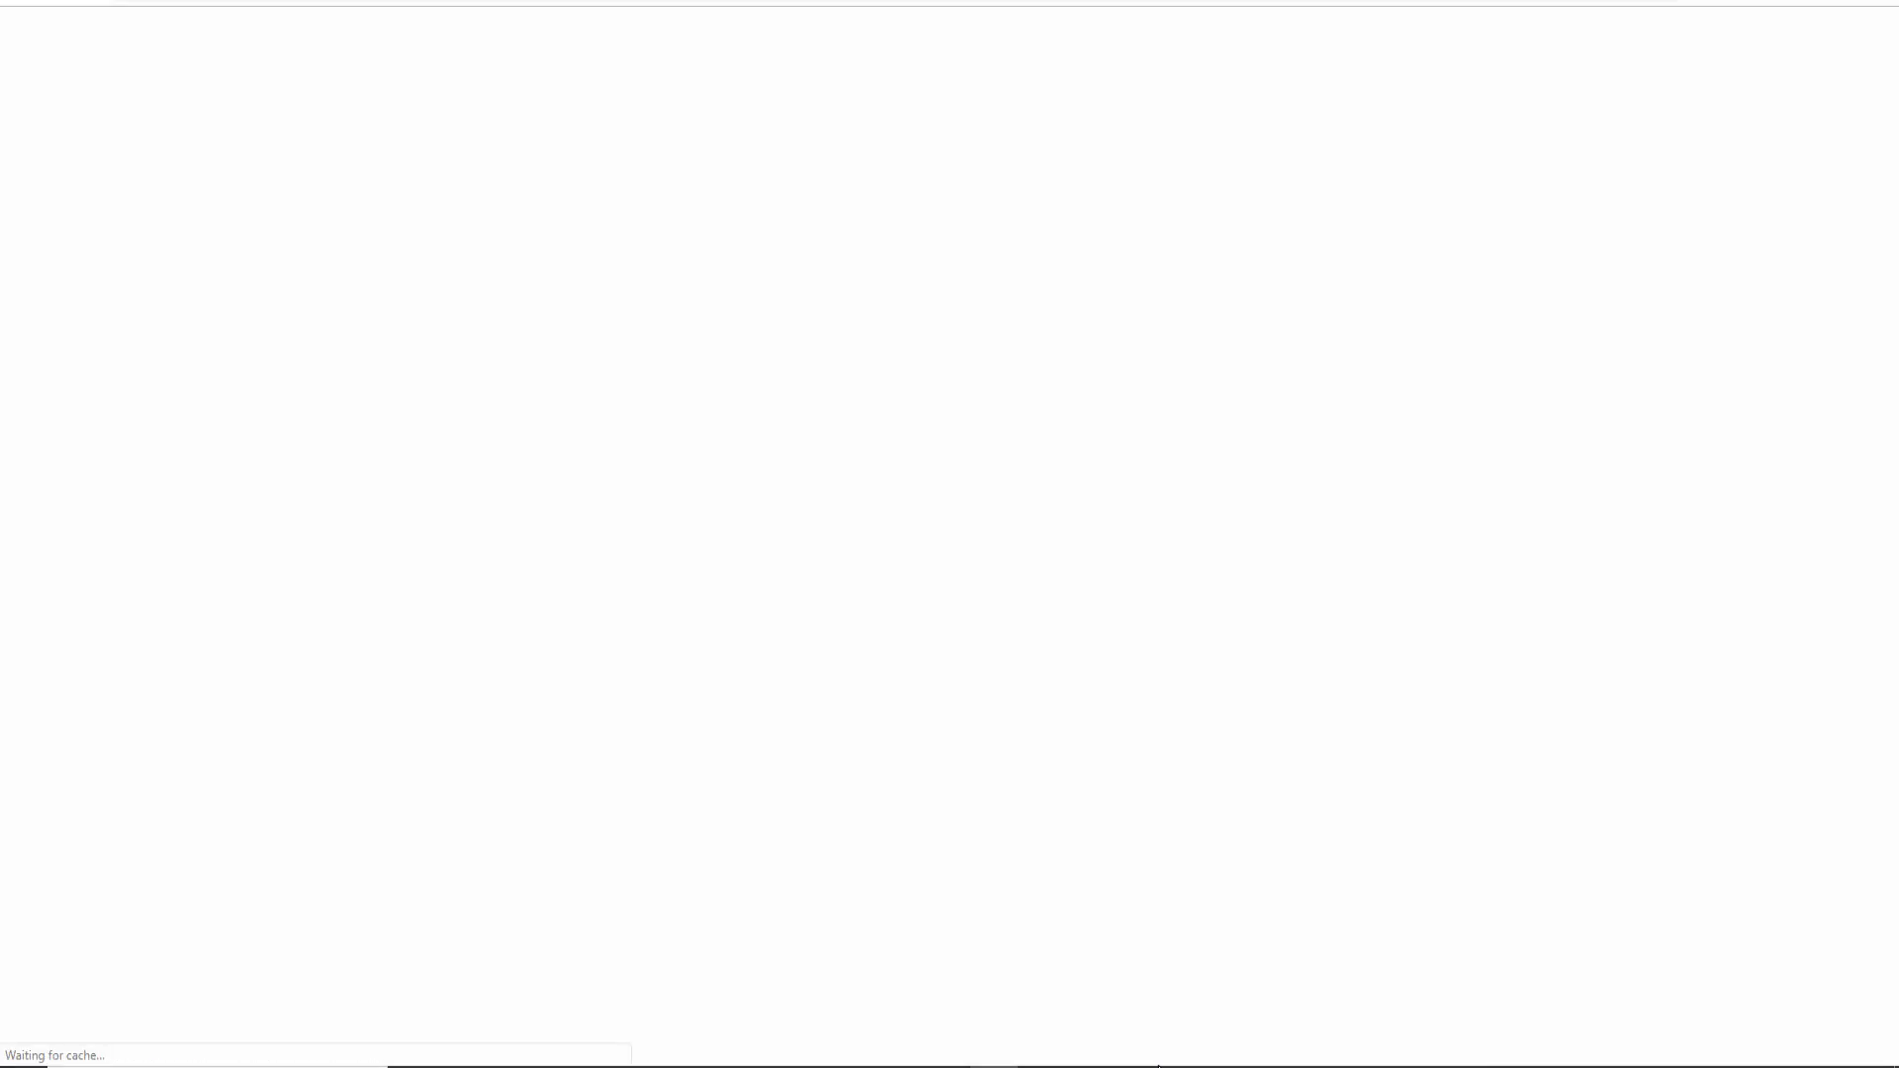
click(829, 0)
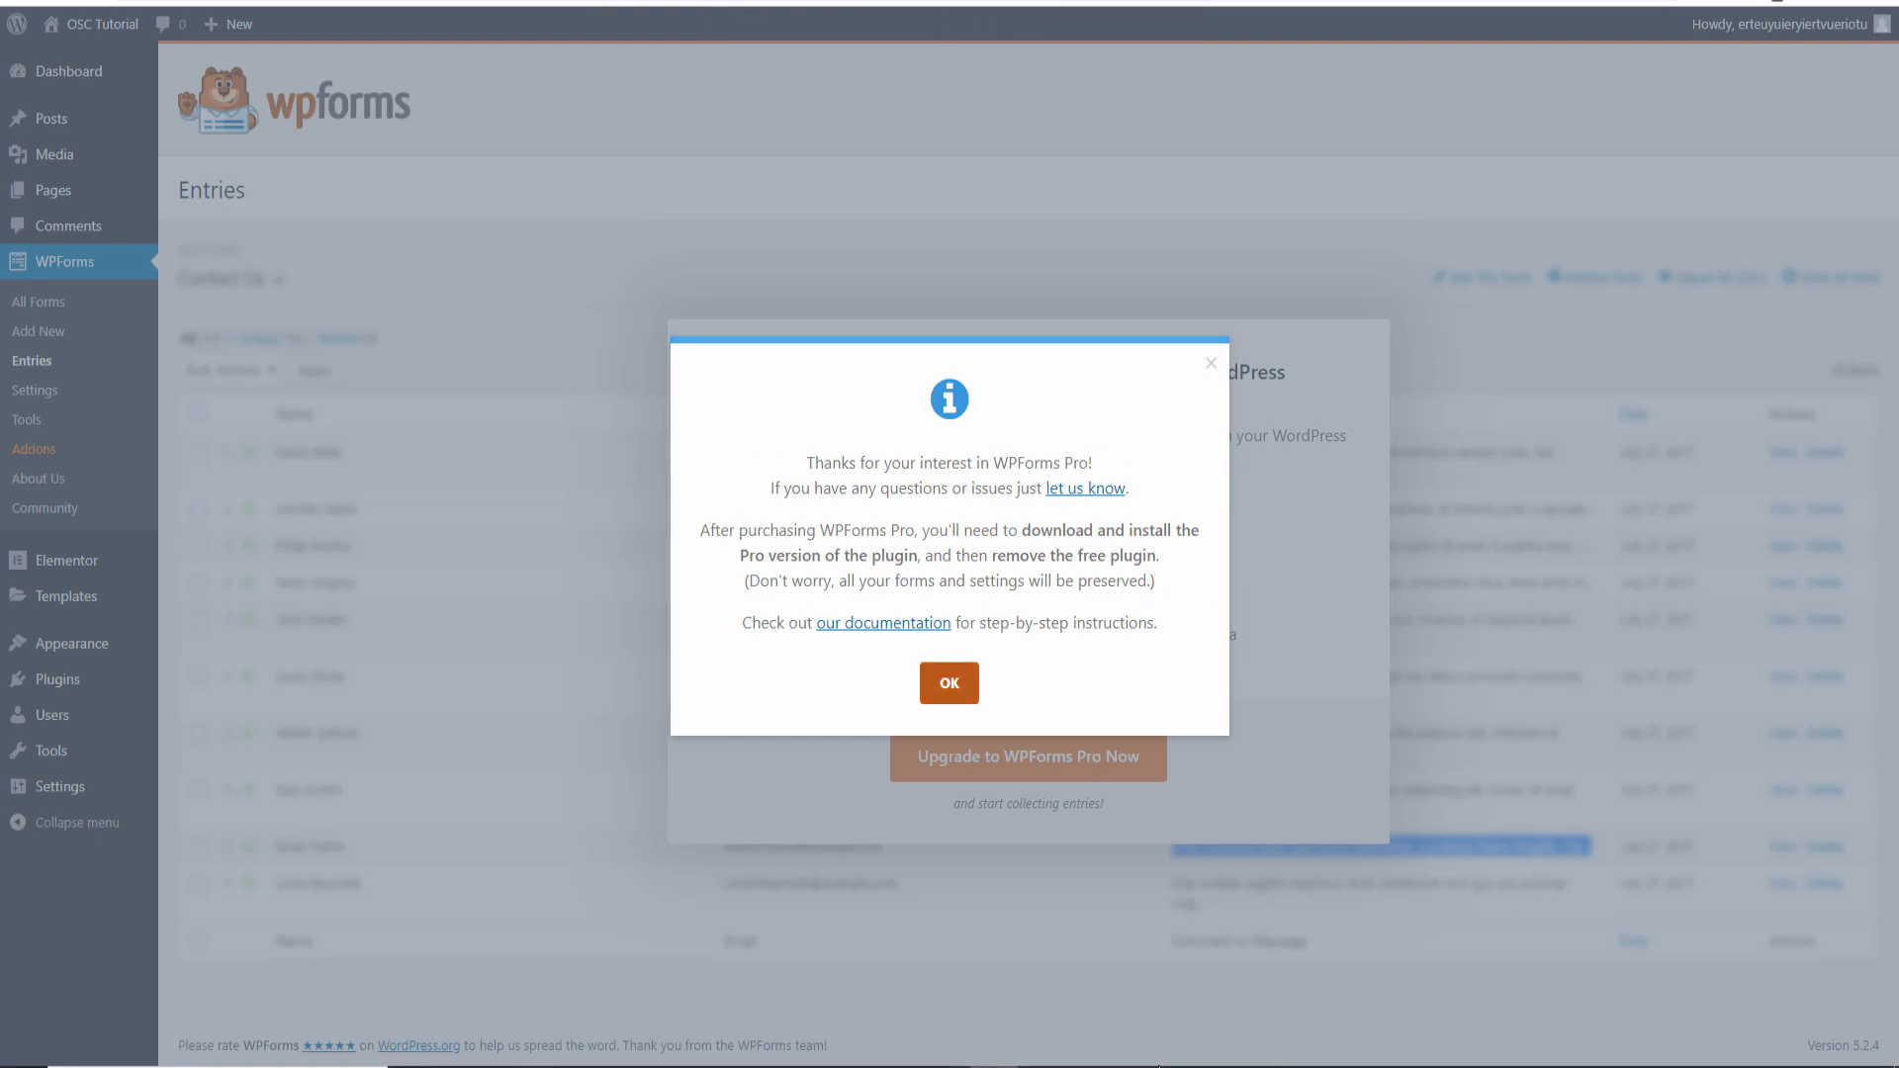
click(948, 682)
click(1561, 546)
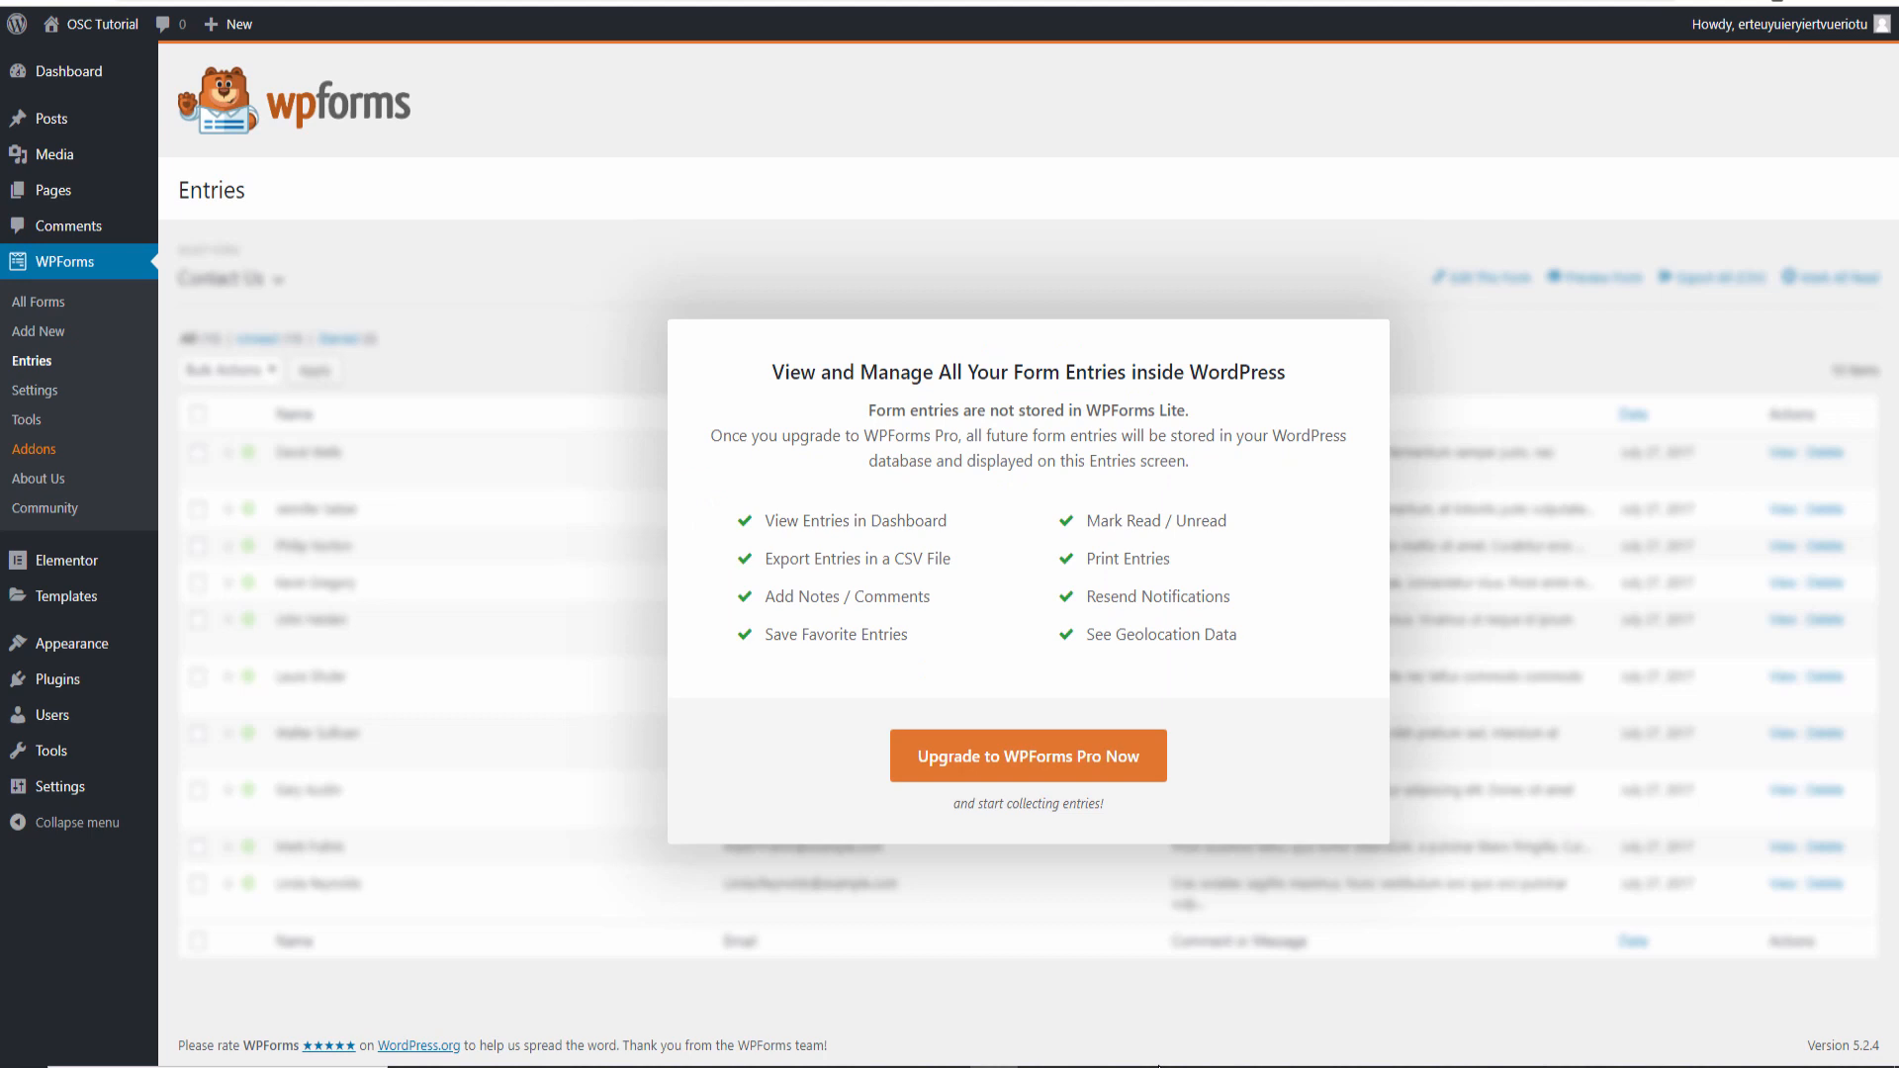
click(34, 449)
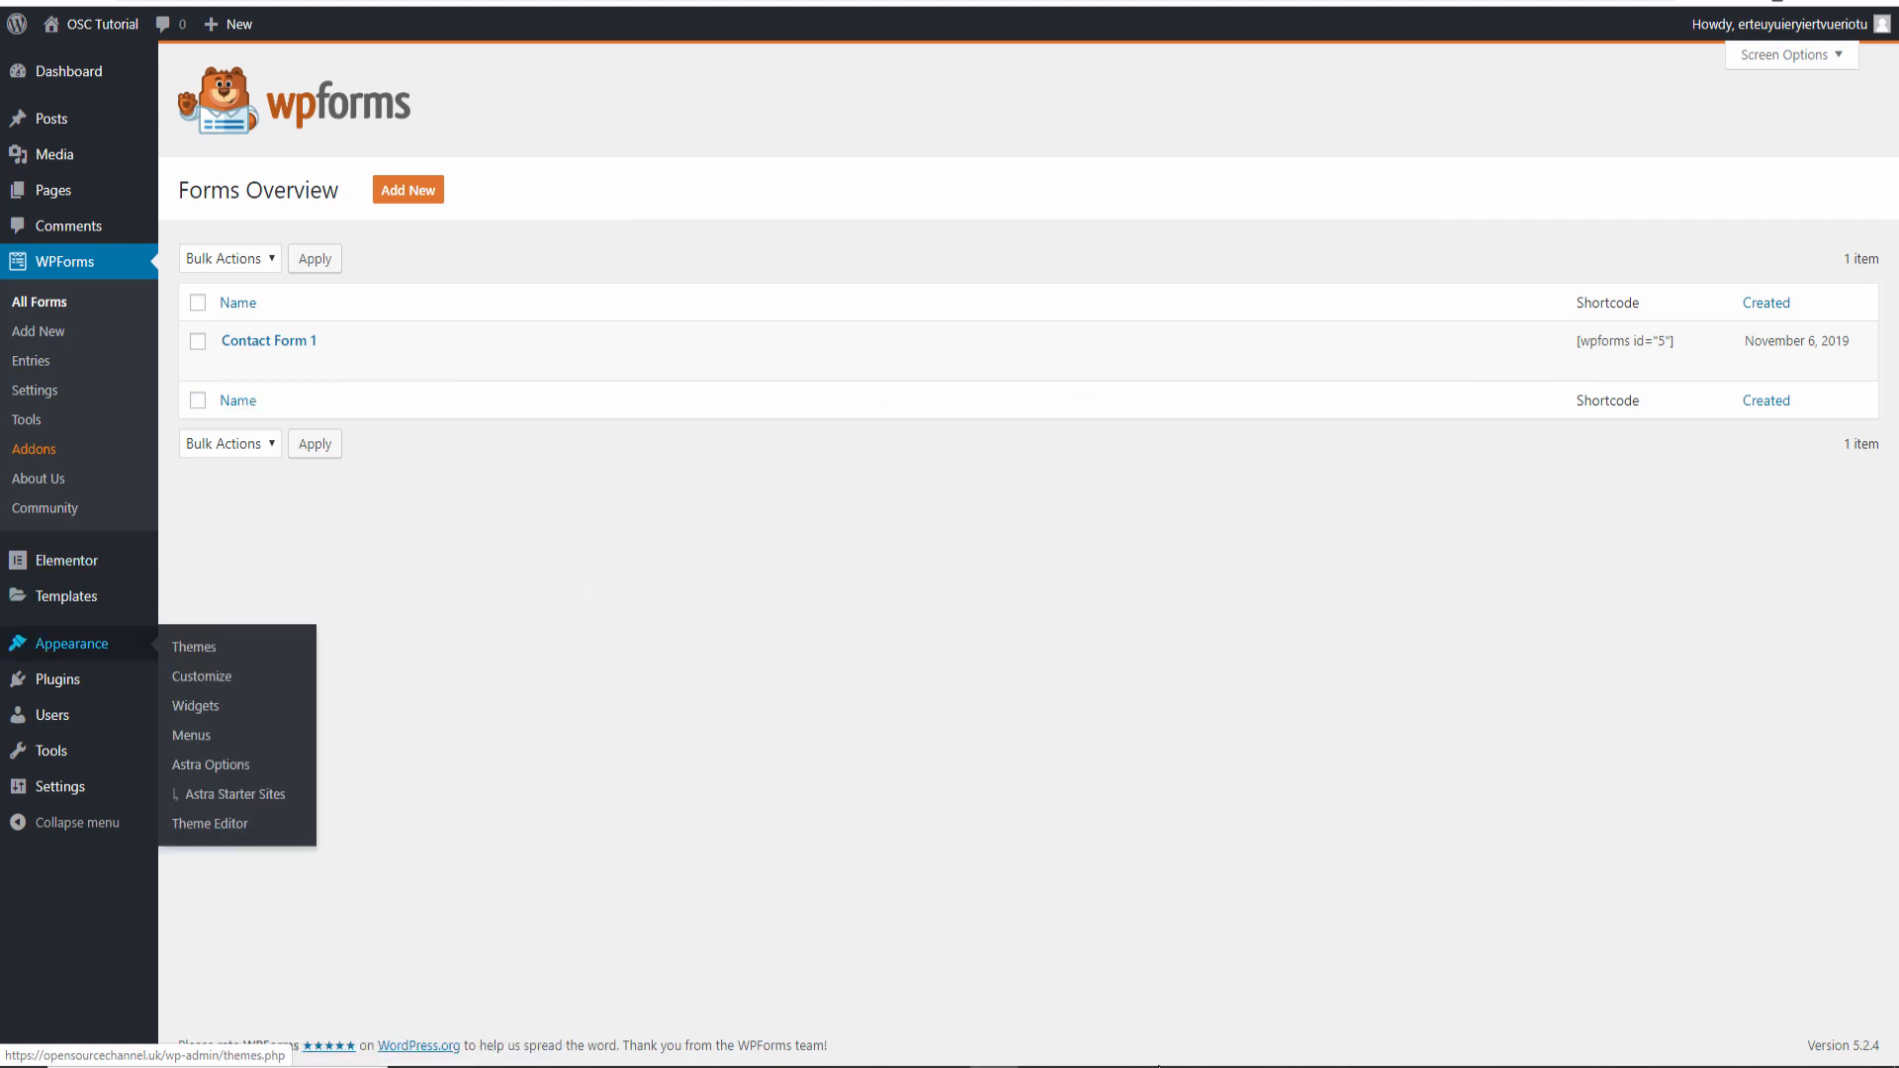
Find the Contact Form 7 plugin with the search "contact form 7" and install and activate it
mouse_move(52, 714)
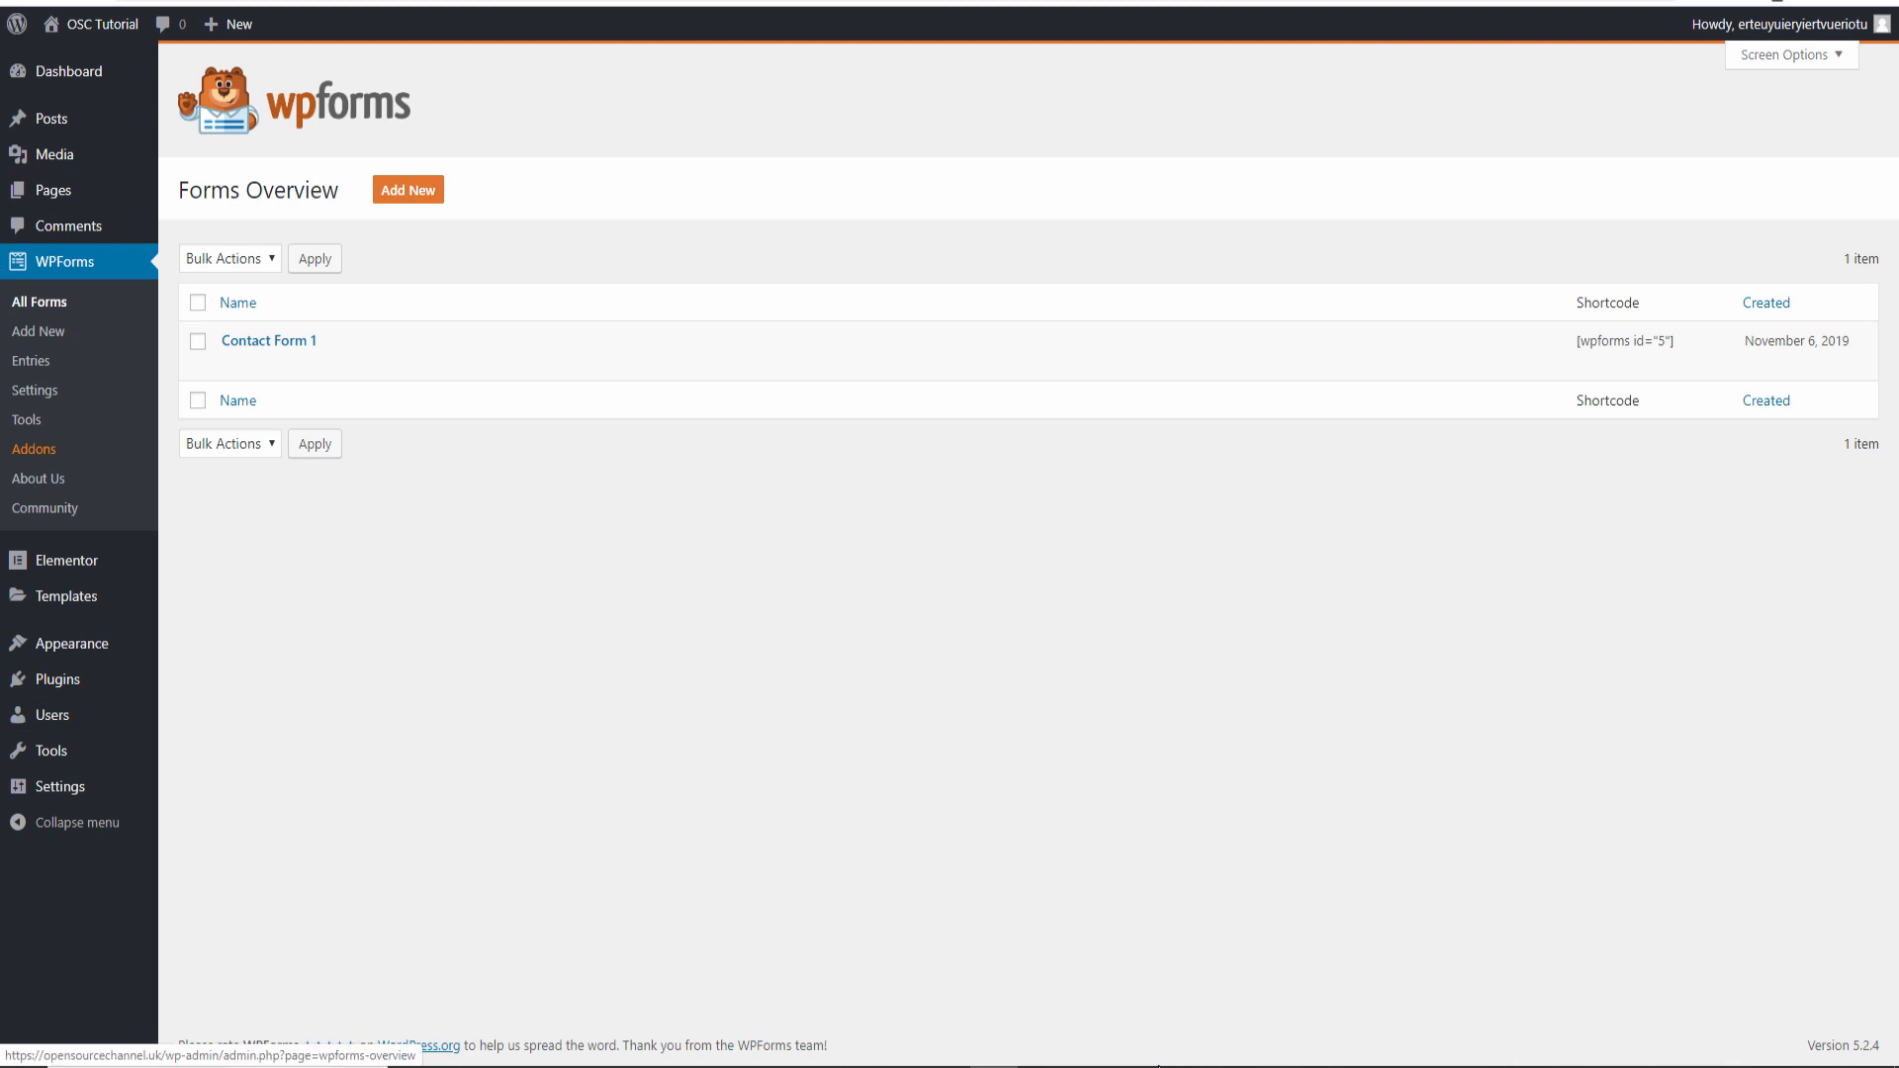
mouse_move(57, 678)
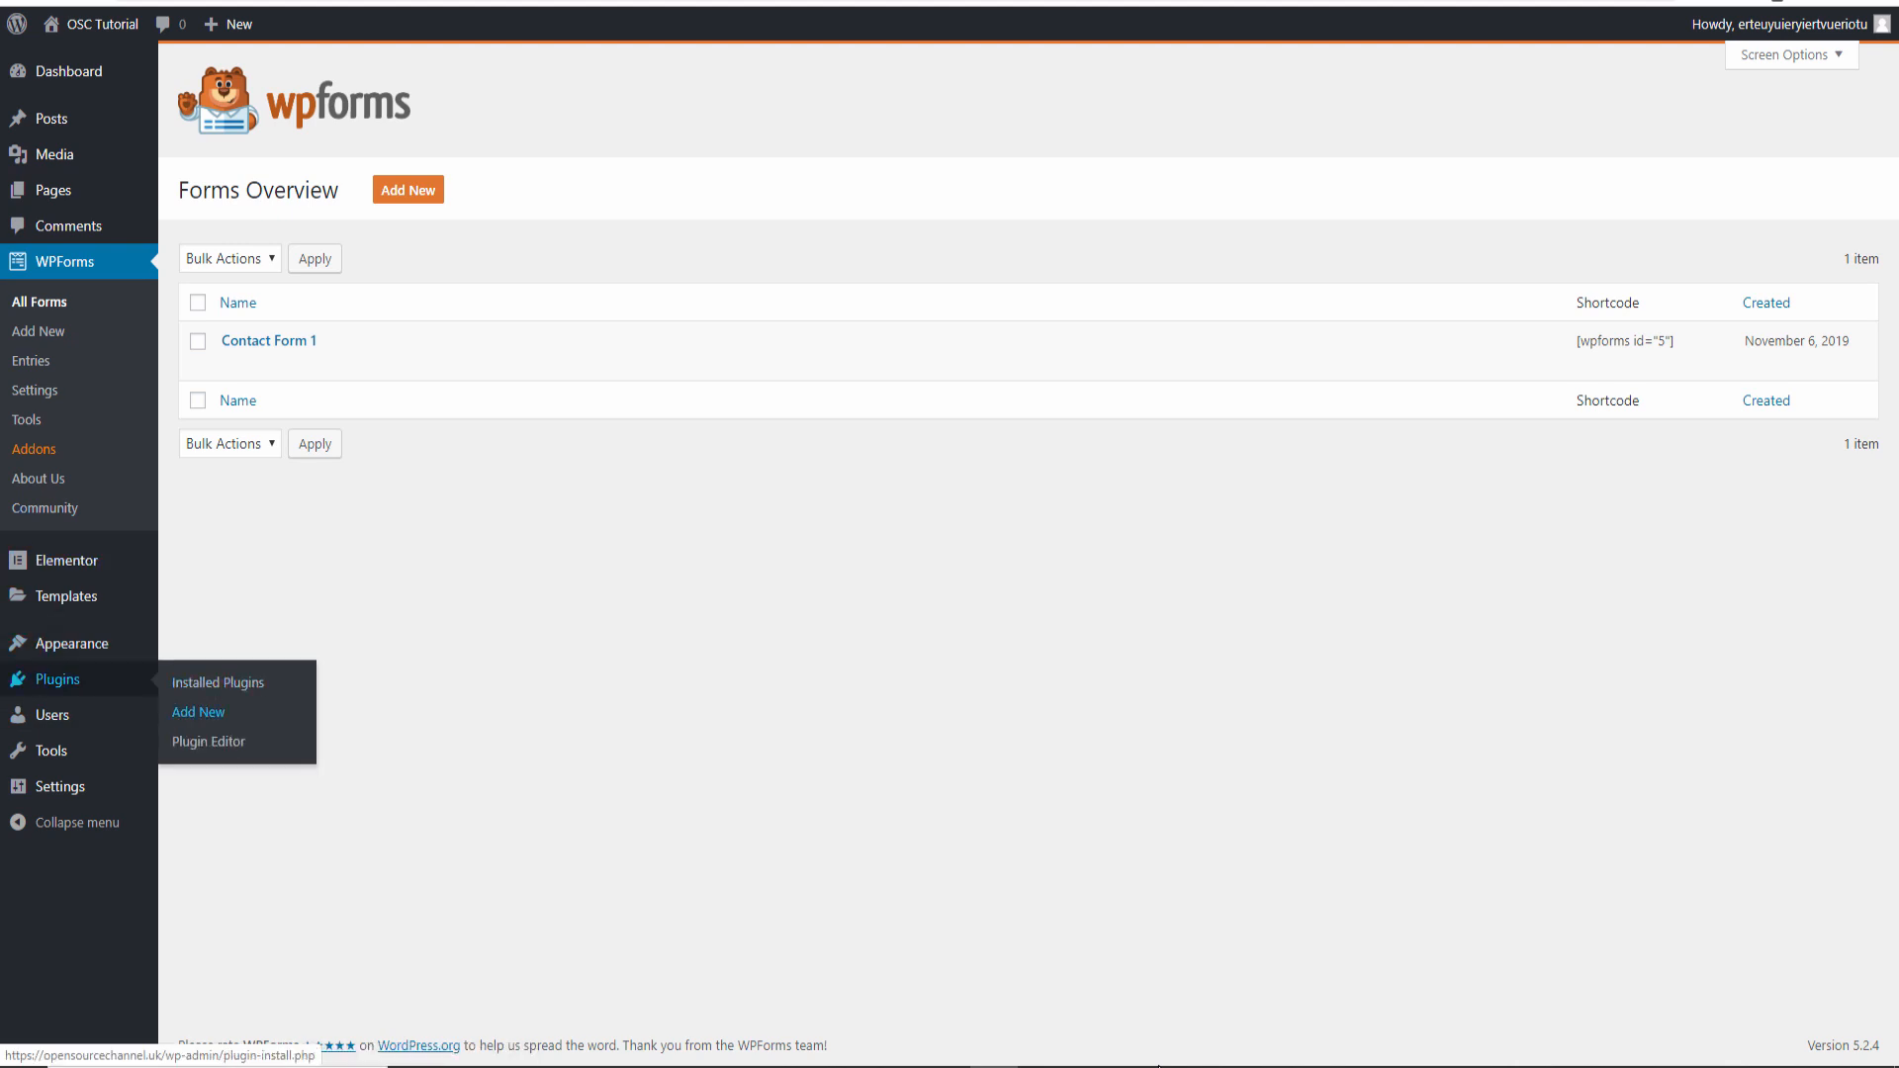
click(198, 712)
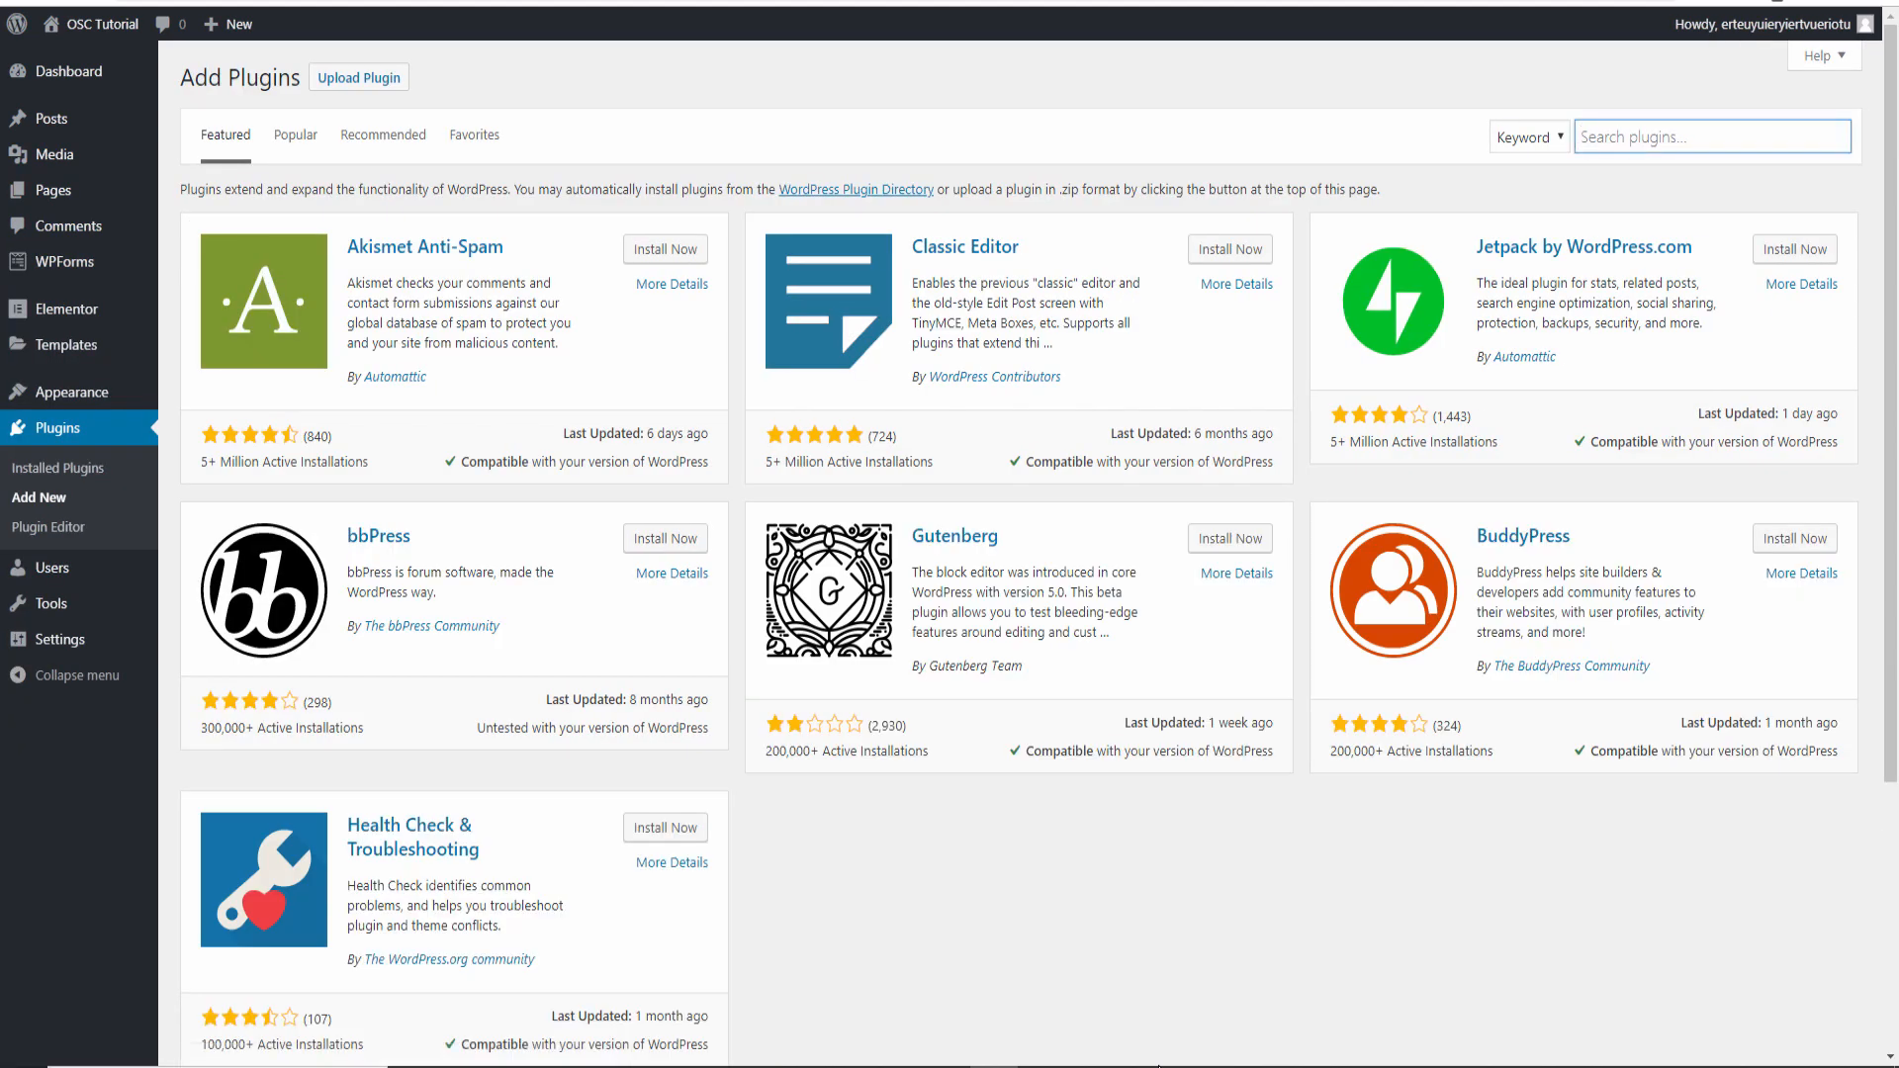
text(contact form 7)
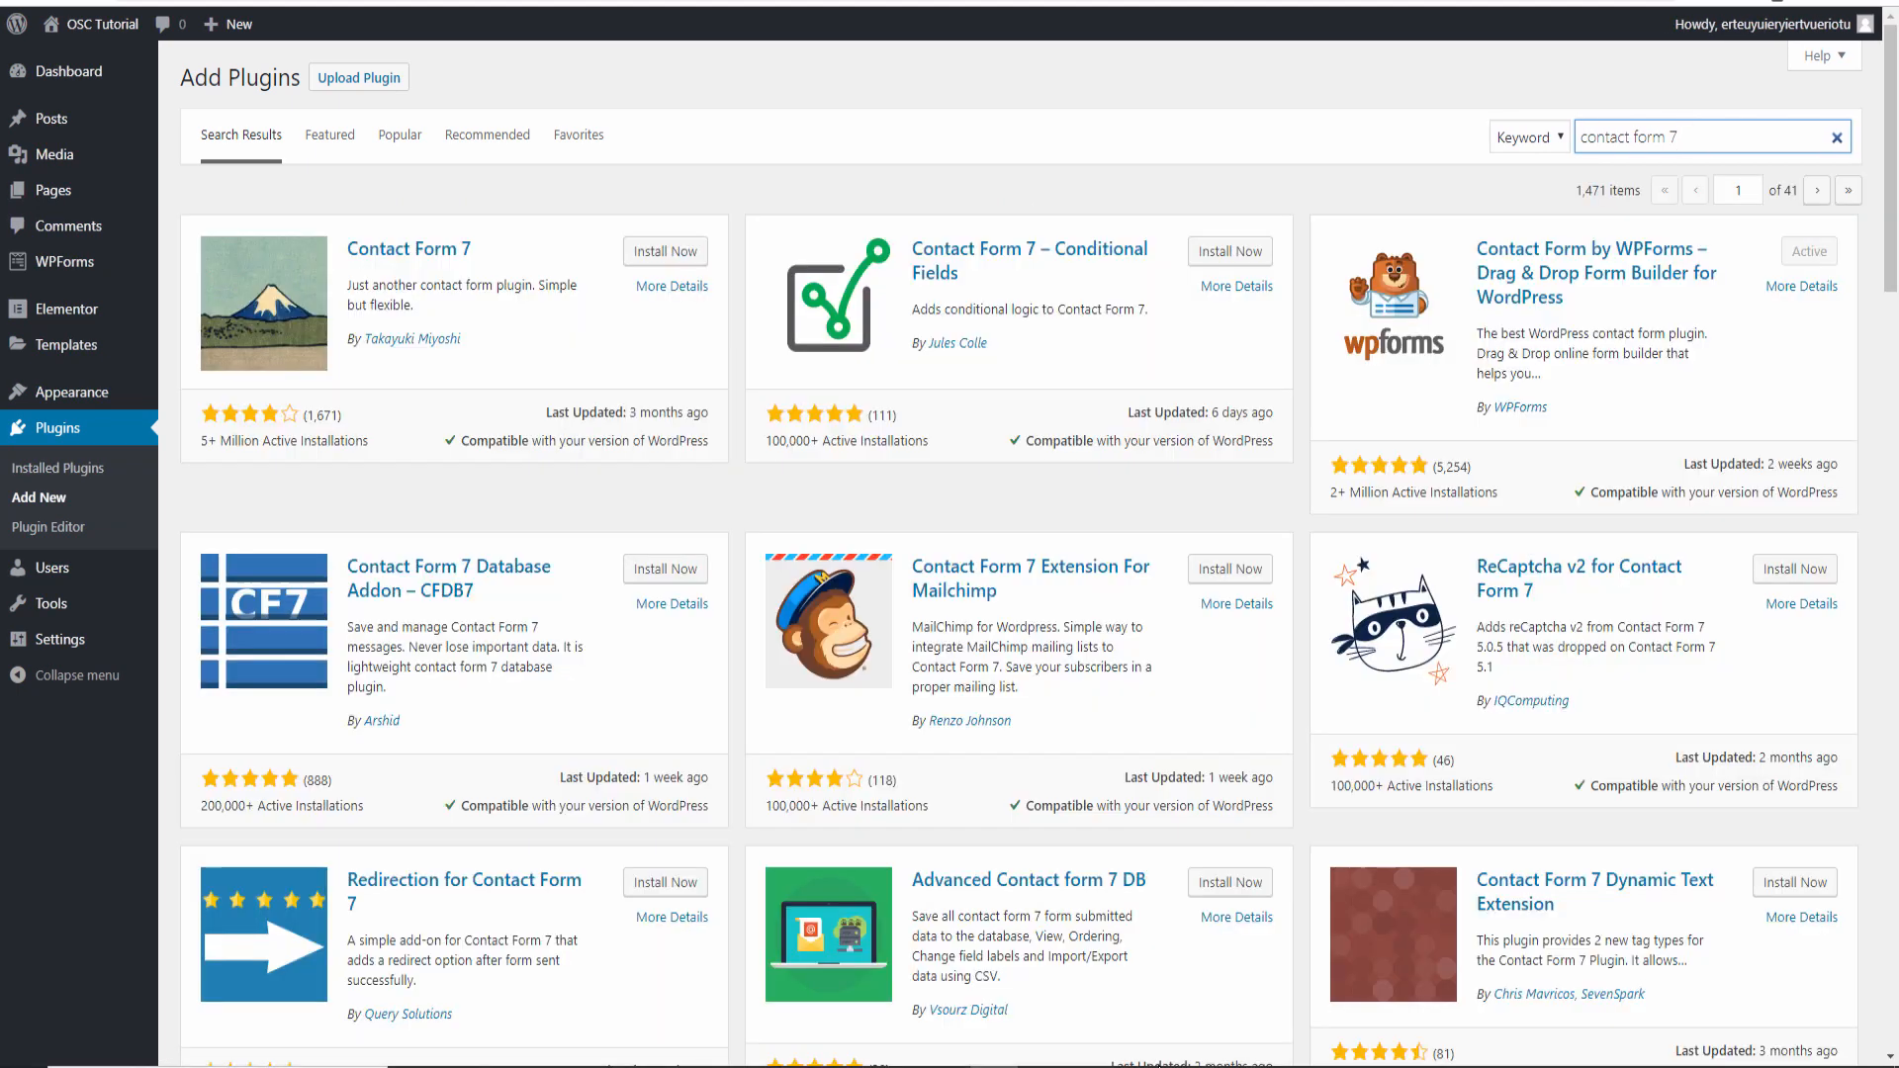
click(665, 251)
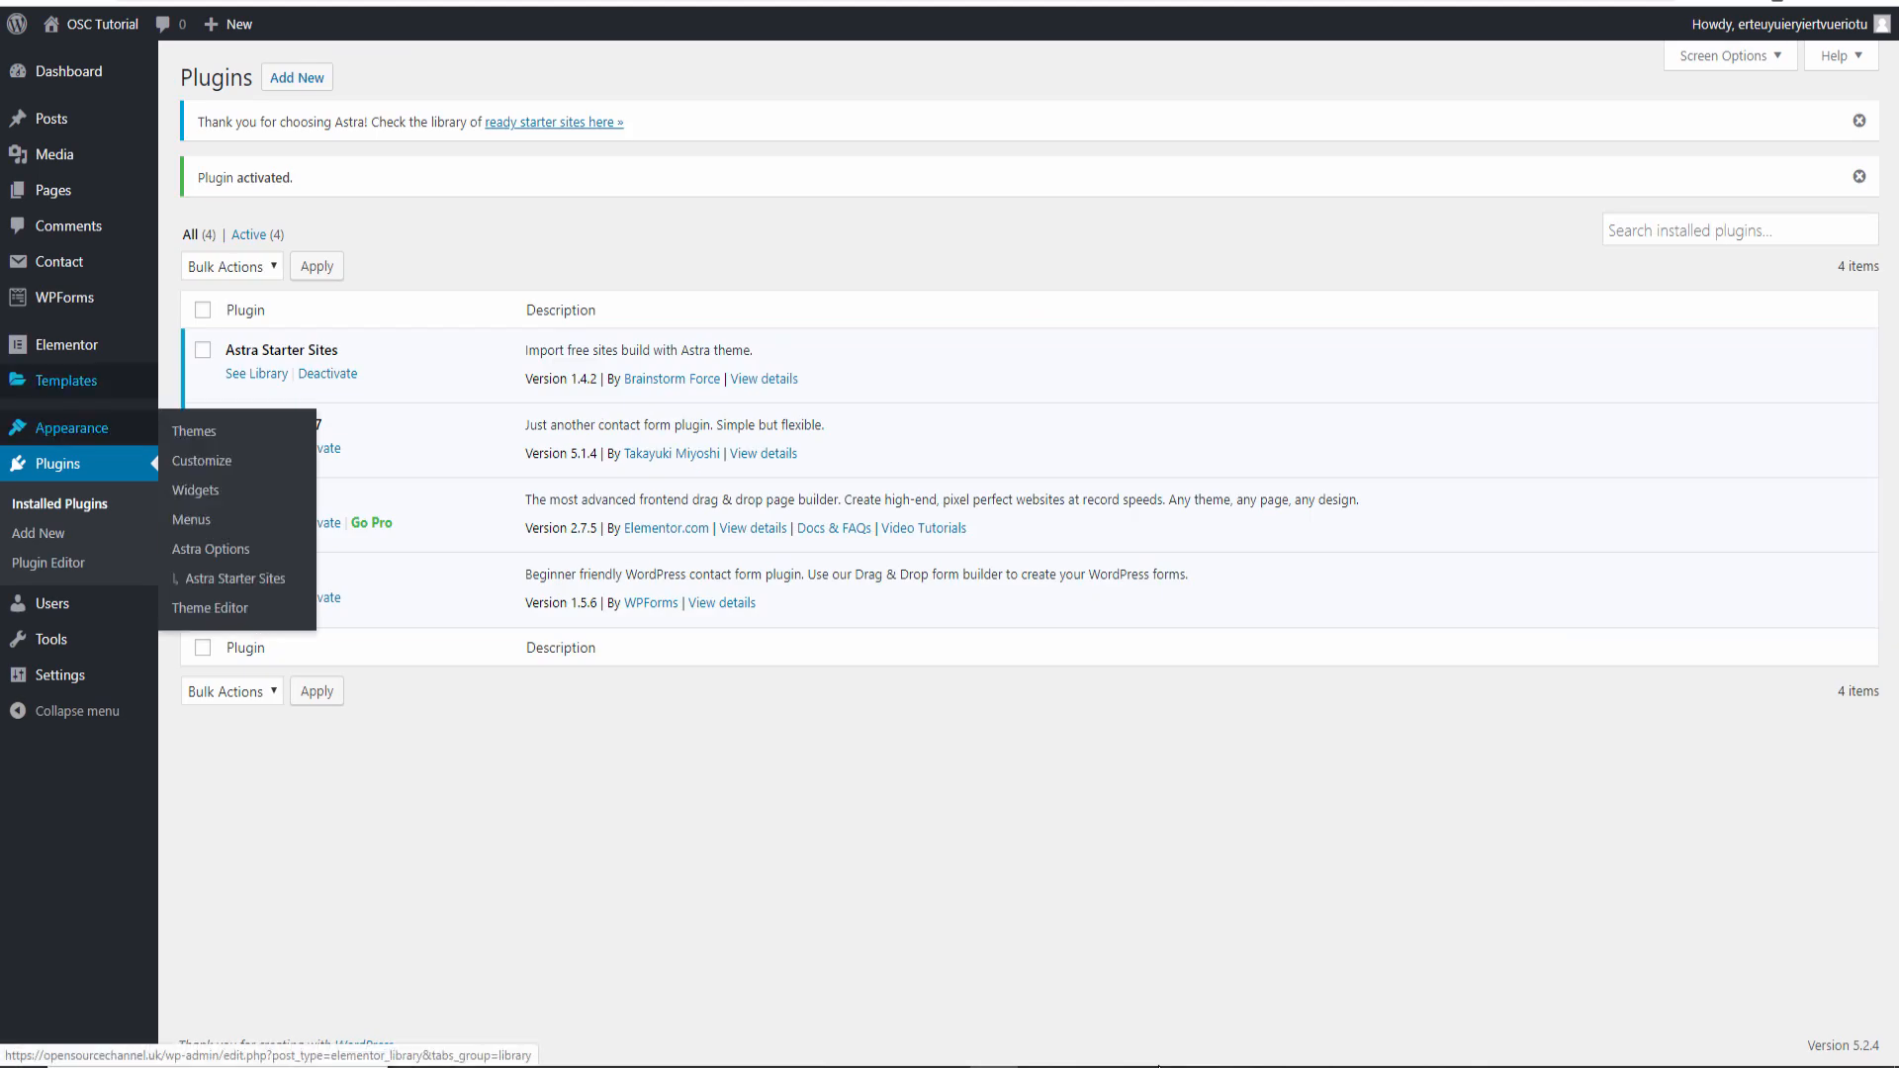
Copy the shortcode of Contact form 1 from the Contact Form 7 forms list
mouse_move(64, 297)
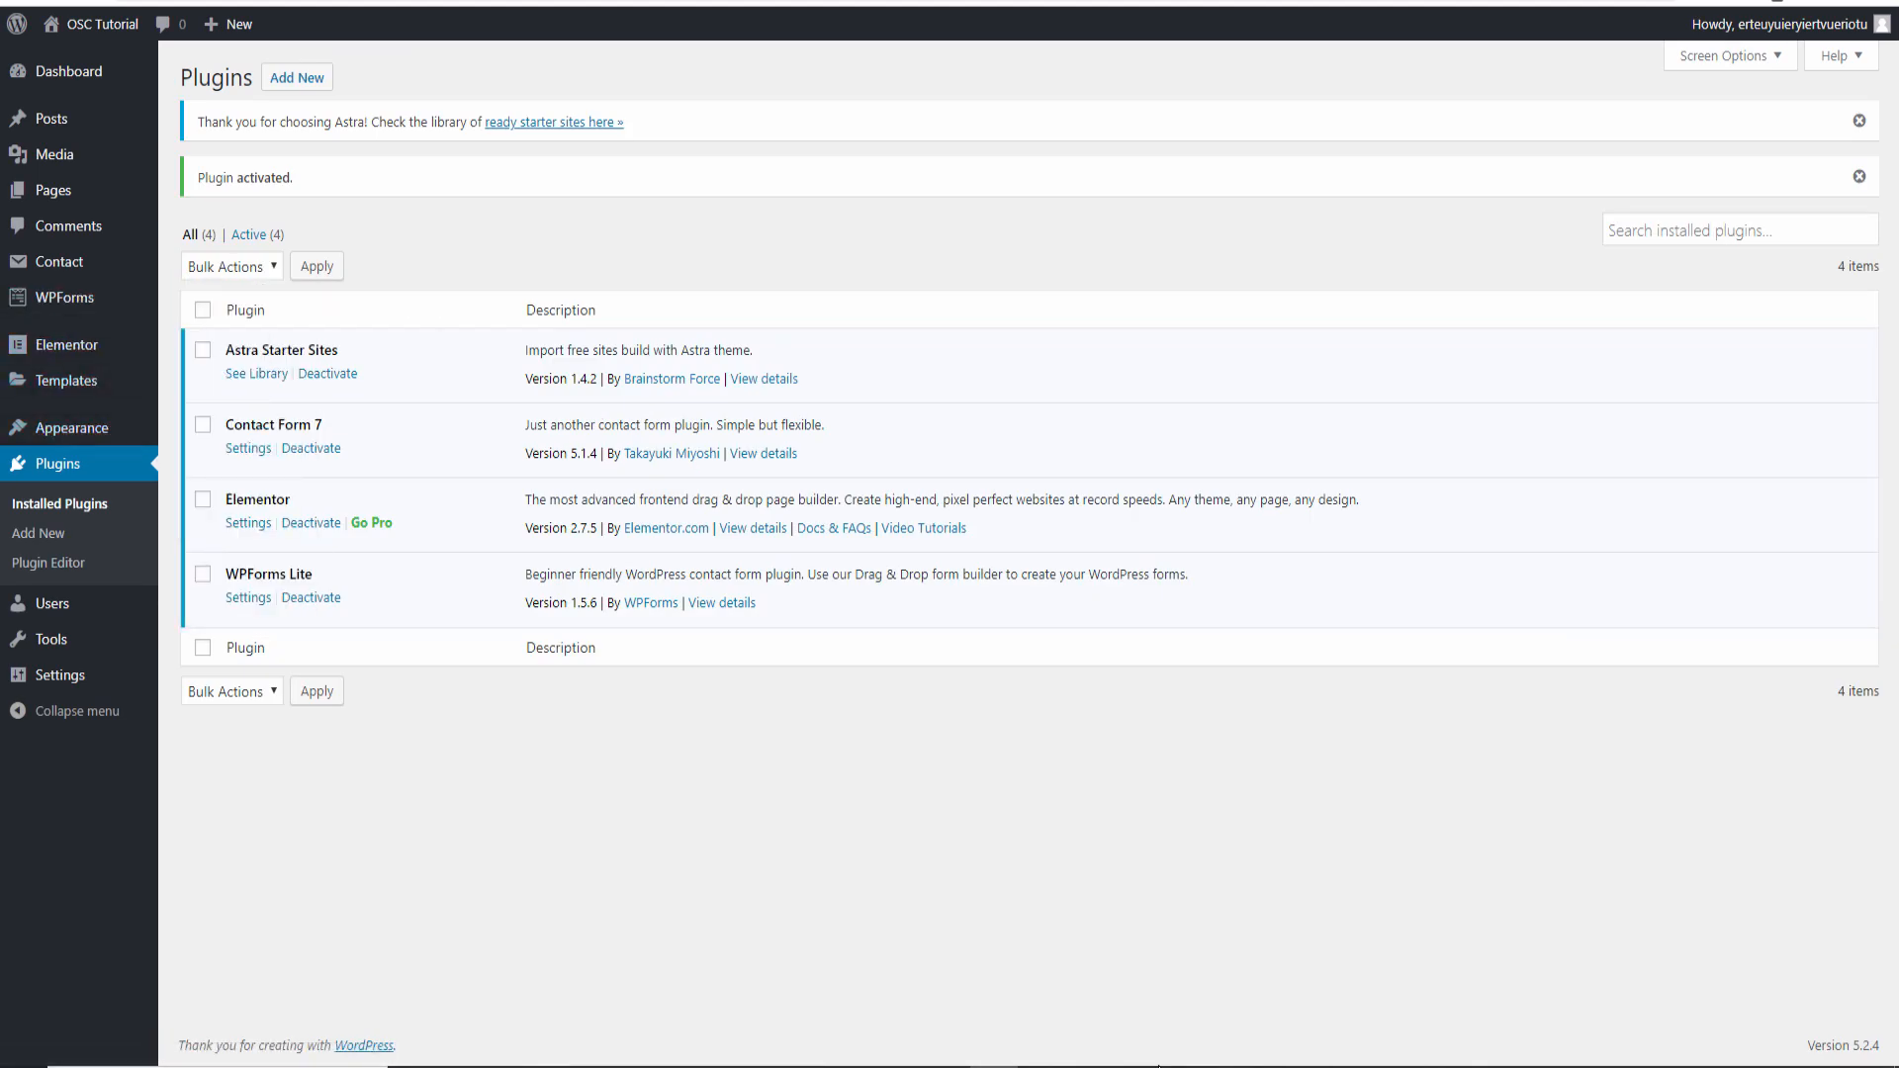
mouse_move(59, 261)
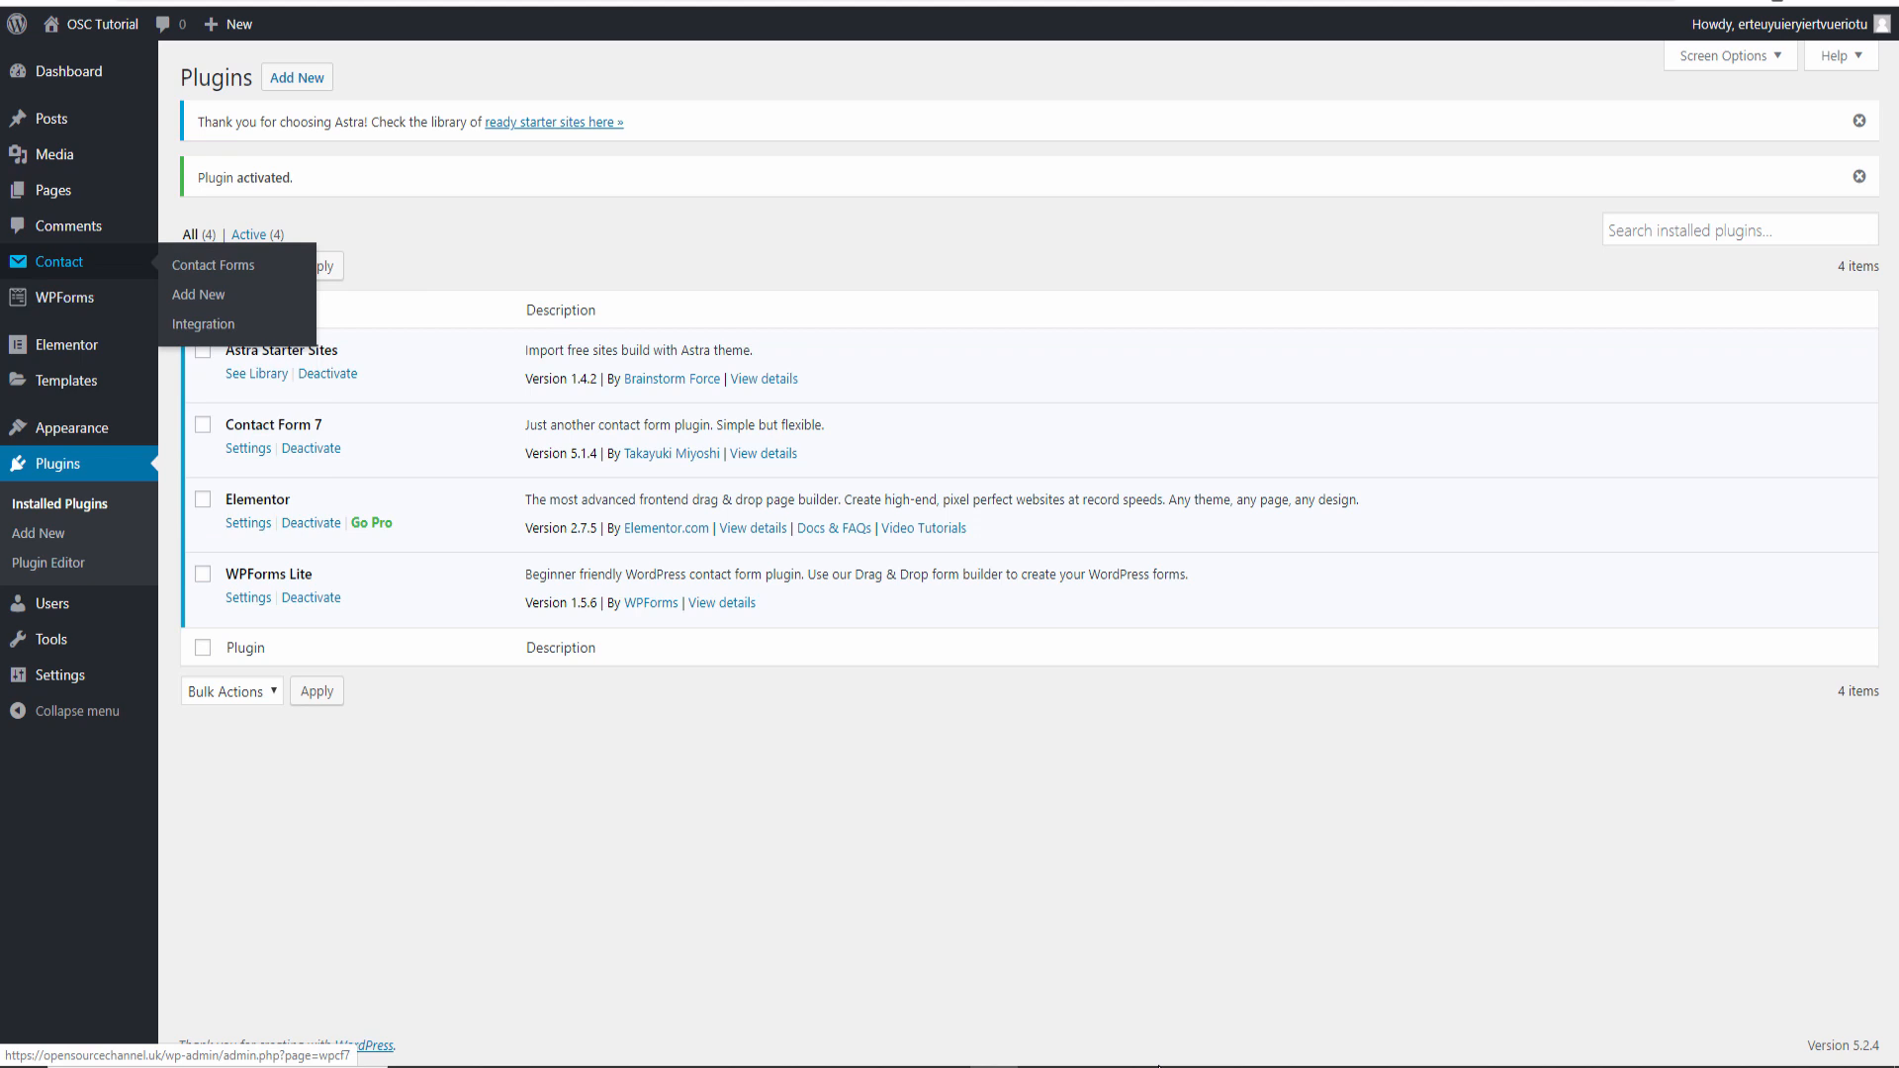
click(213, 265)
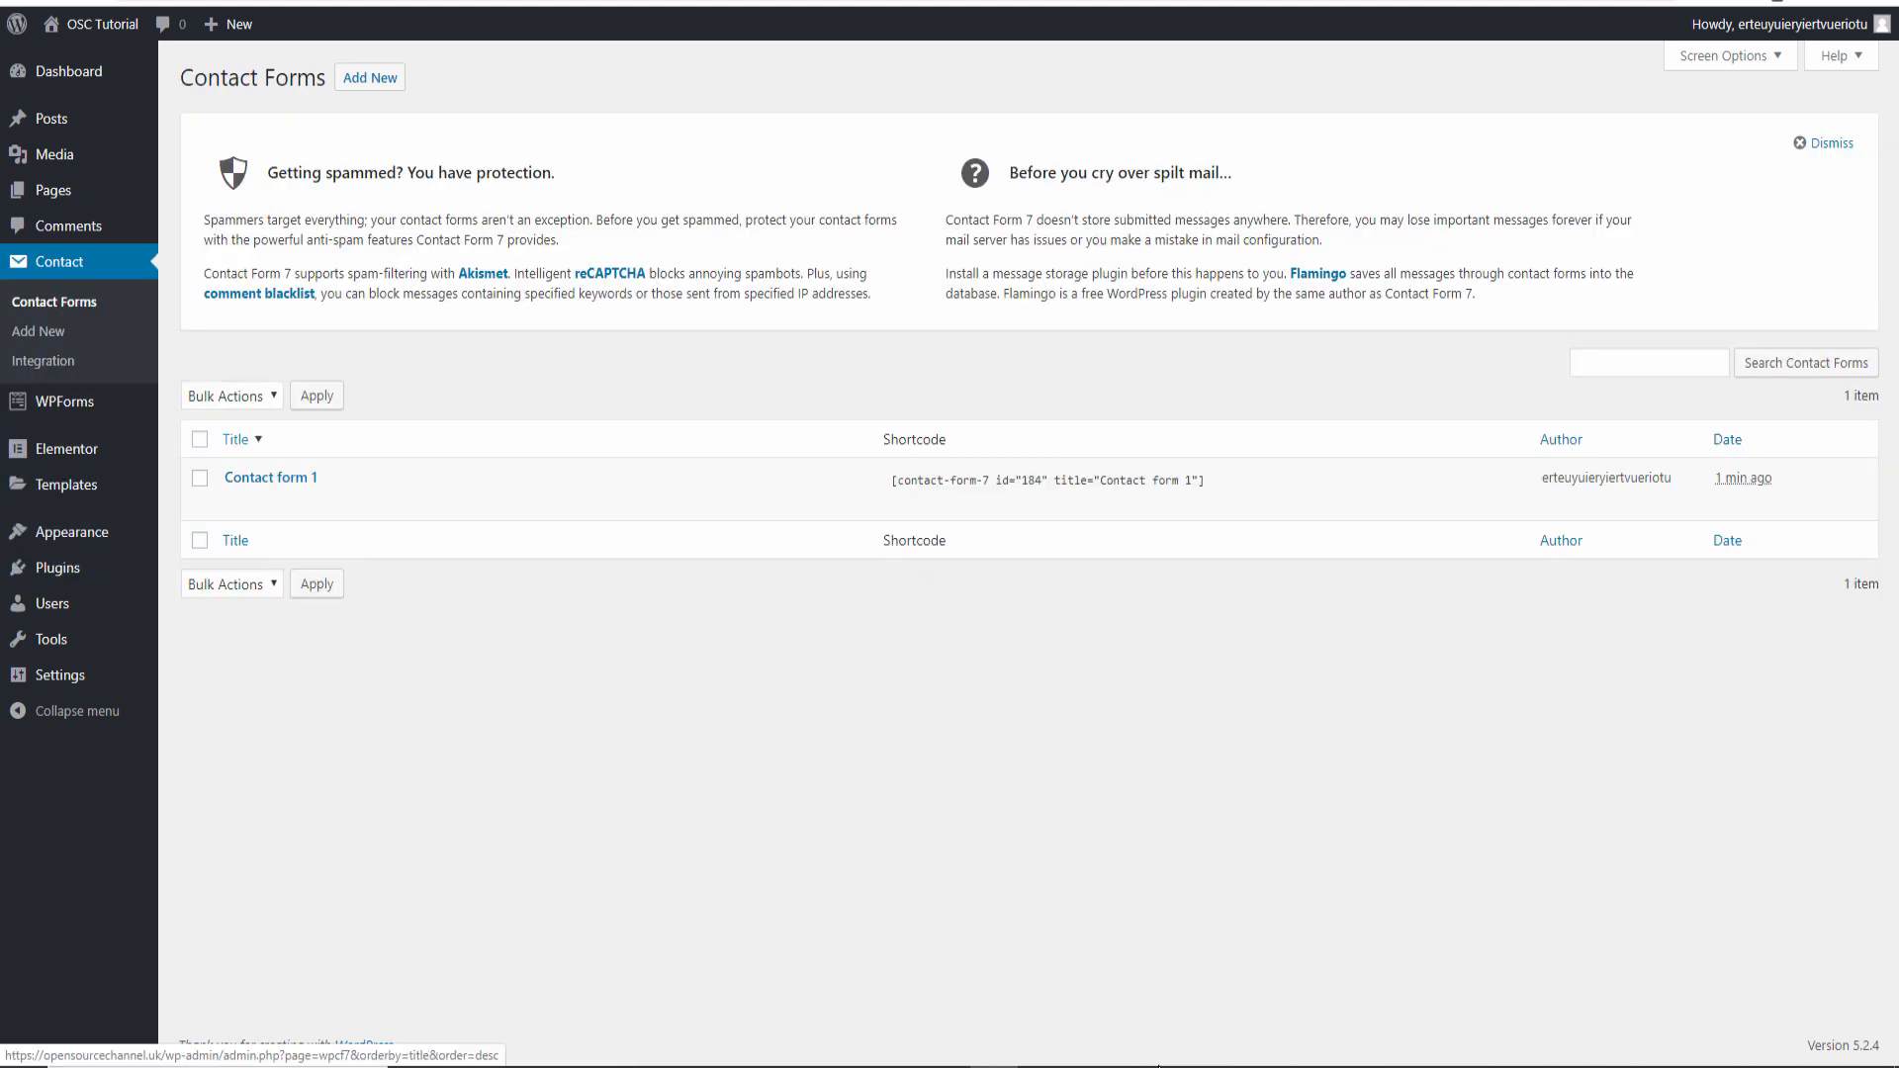
click(947, 480)
key(ctrl+c)
right_click(948, 484)
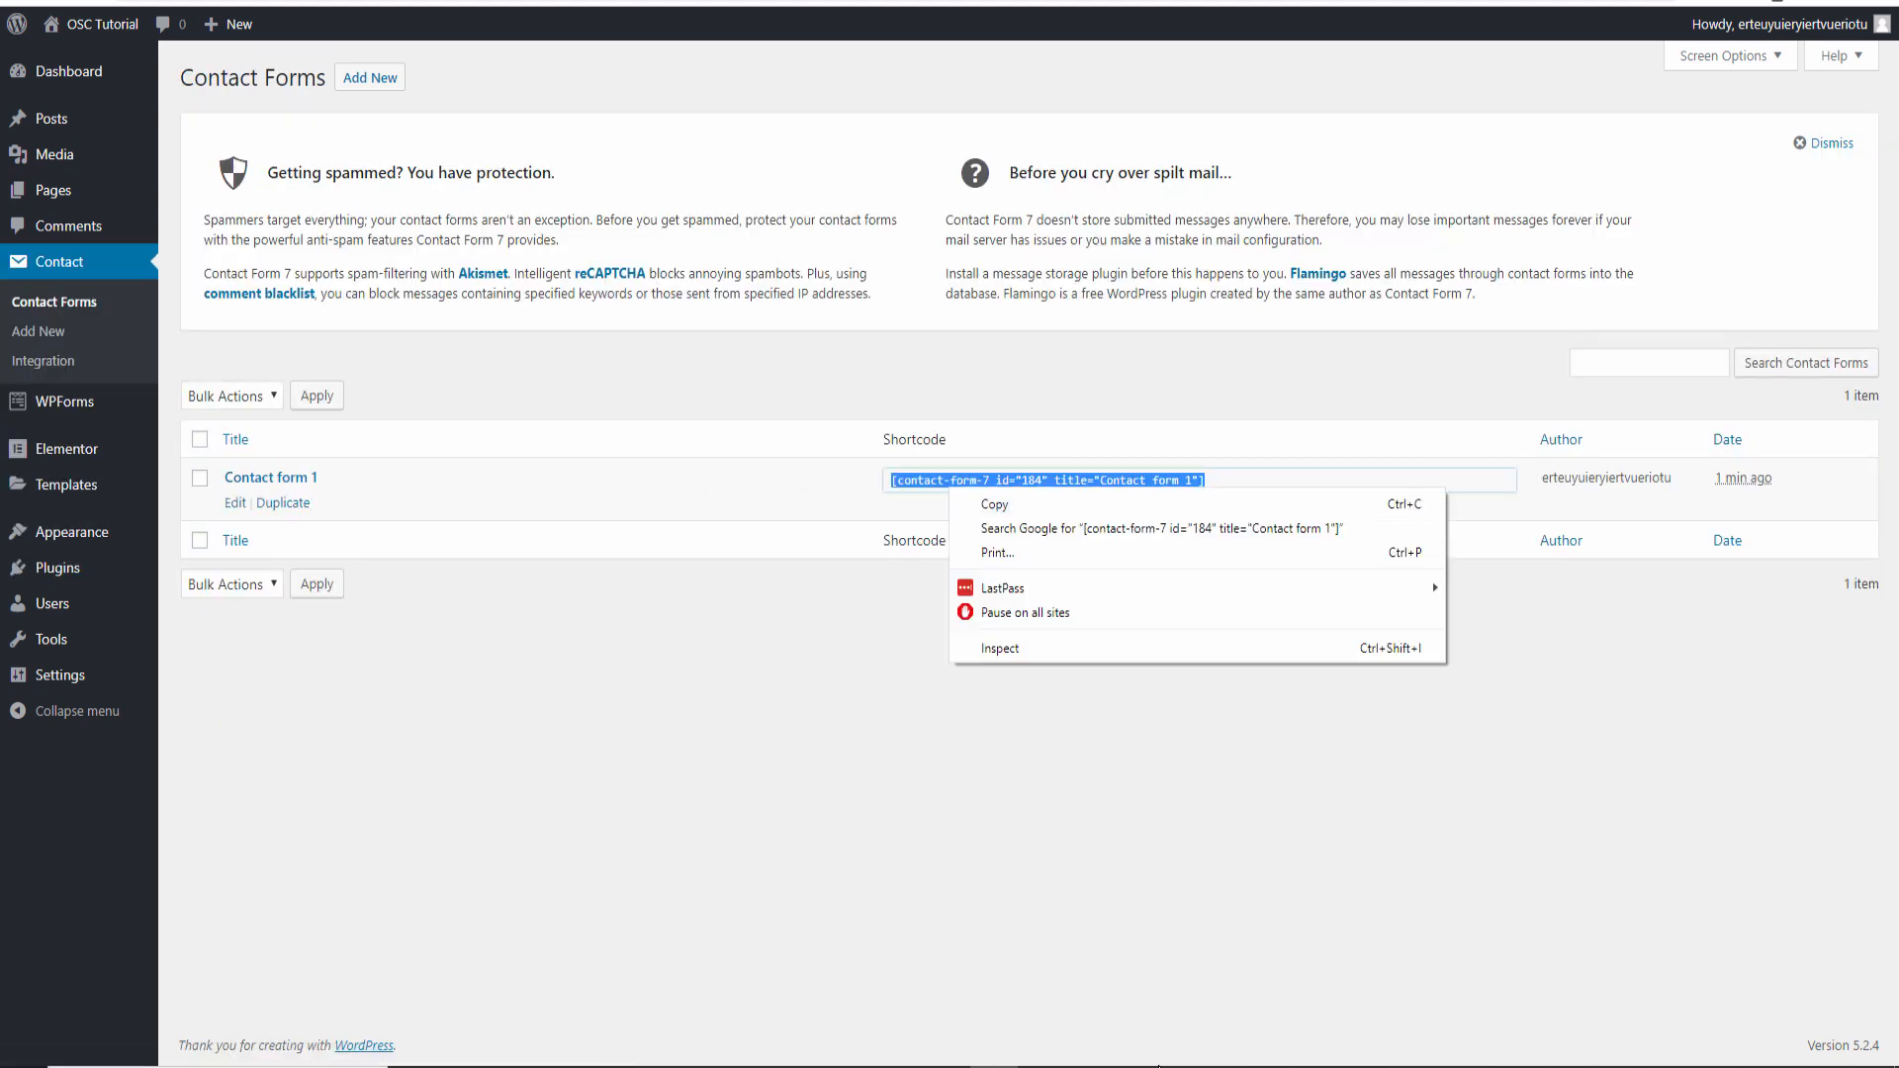
click(999, 503)
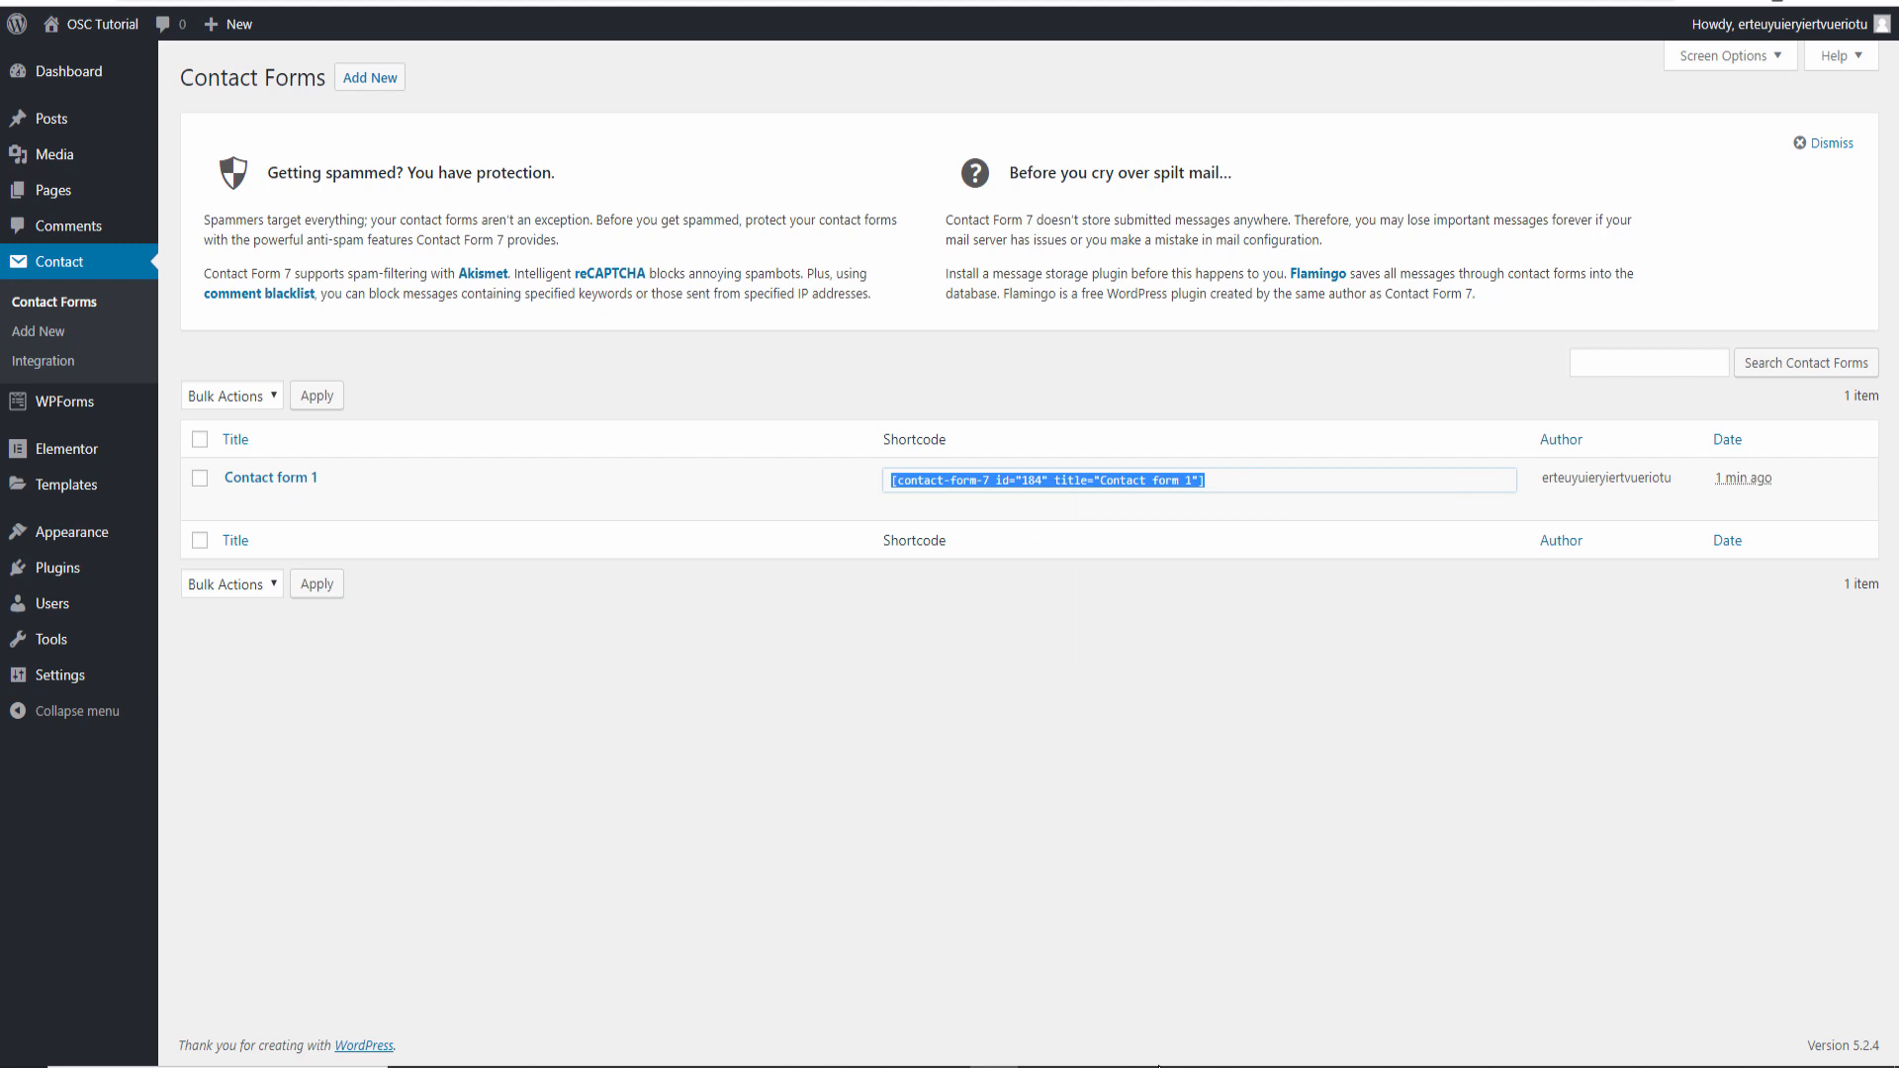
Open the site's Contact page for editing with Elementor and dismiss the Flexbox changes note
mouse_move(91, 25)
click(70, 62)
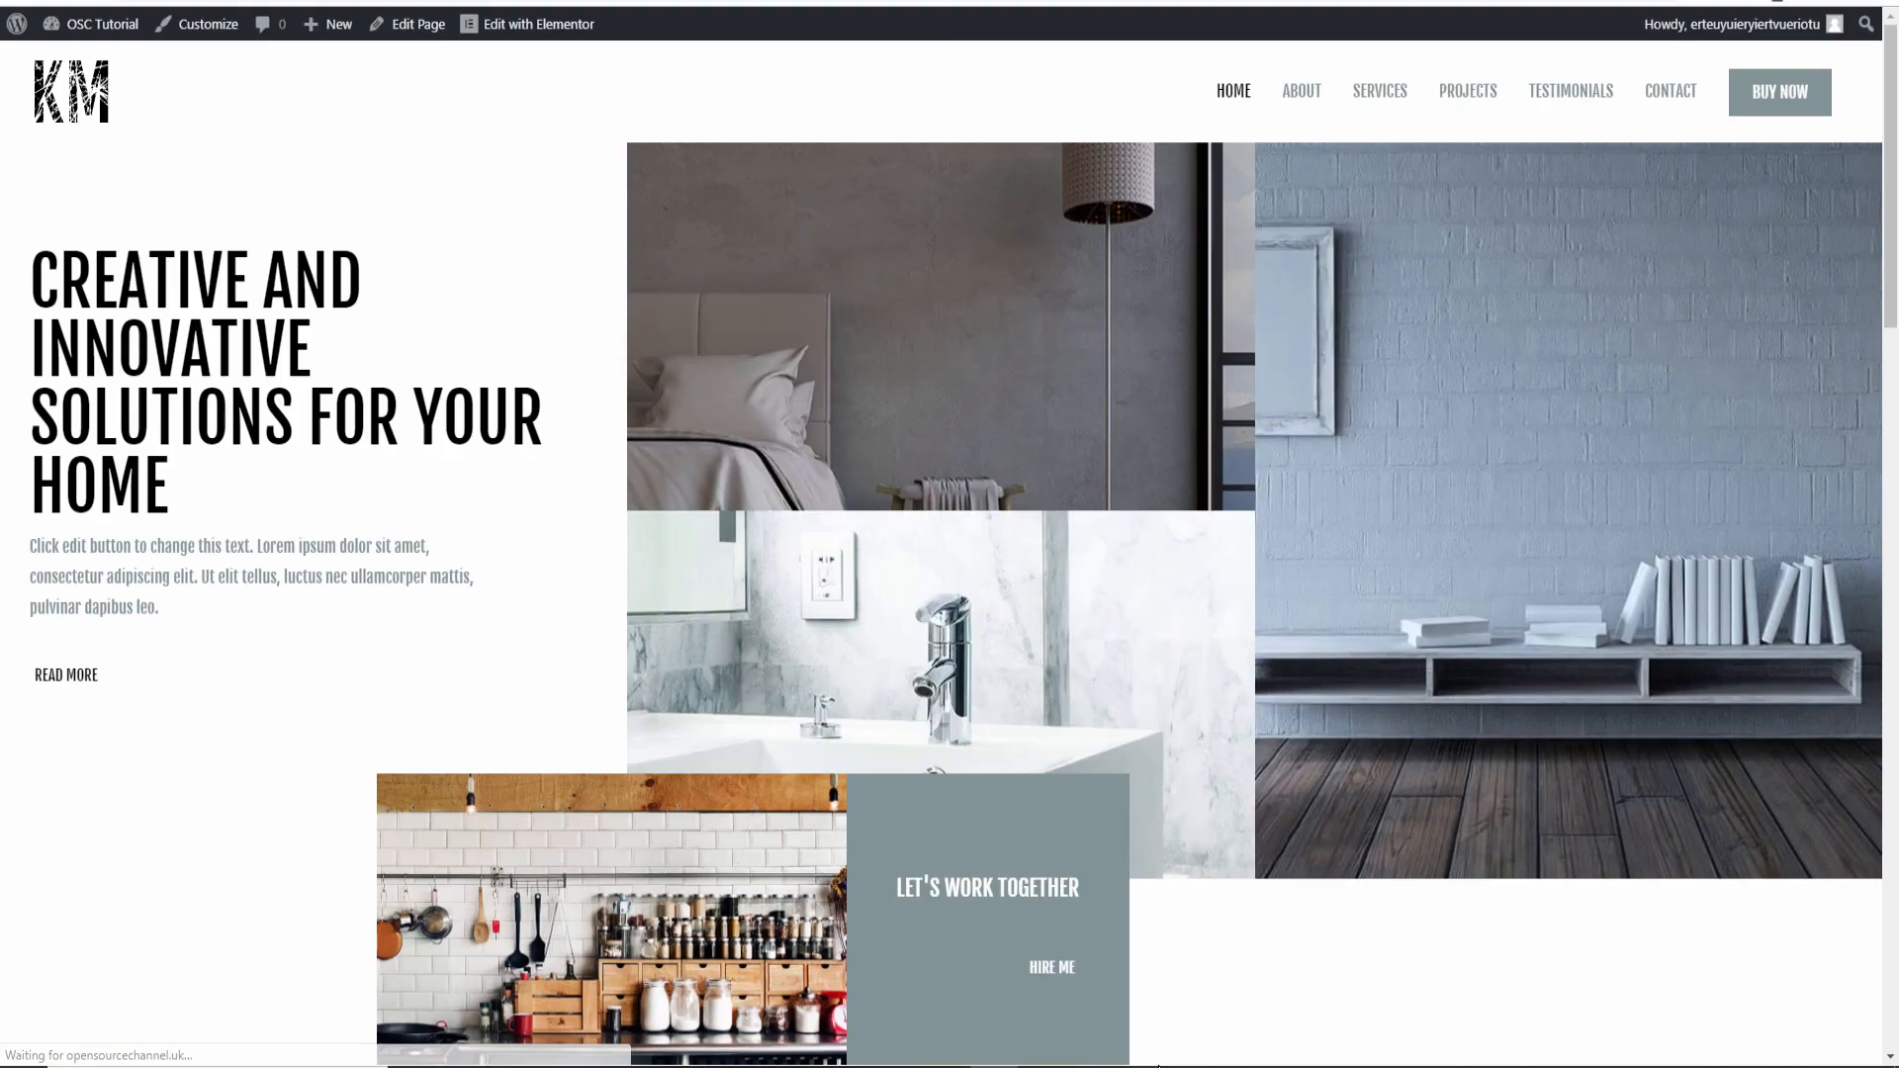
click(1670, 90)
scroll(949, 554, down, 1)
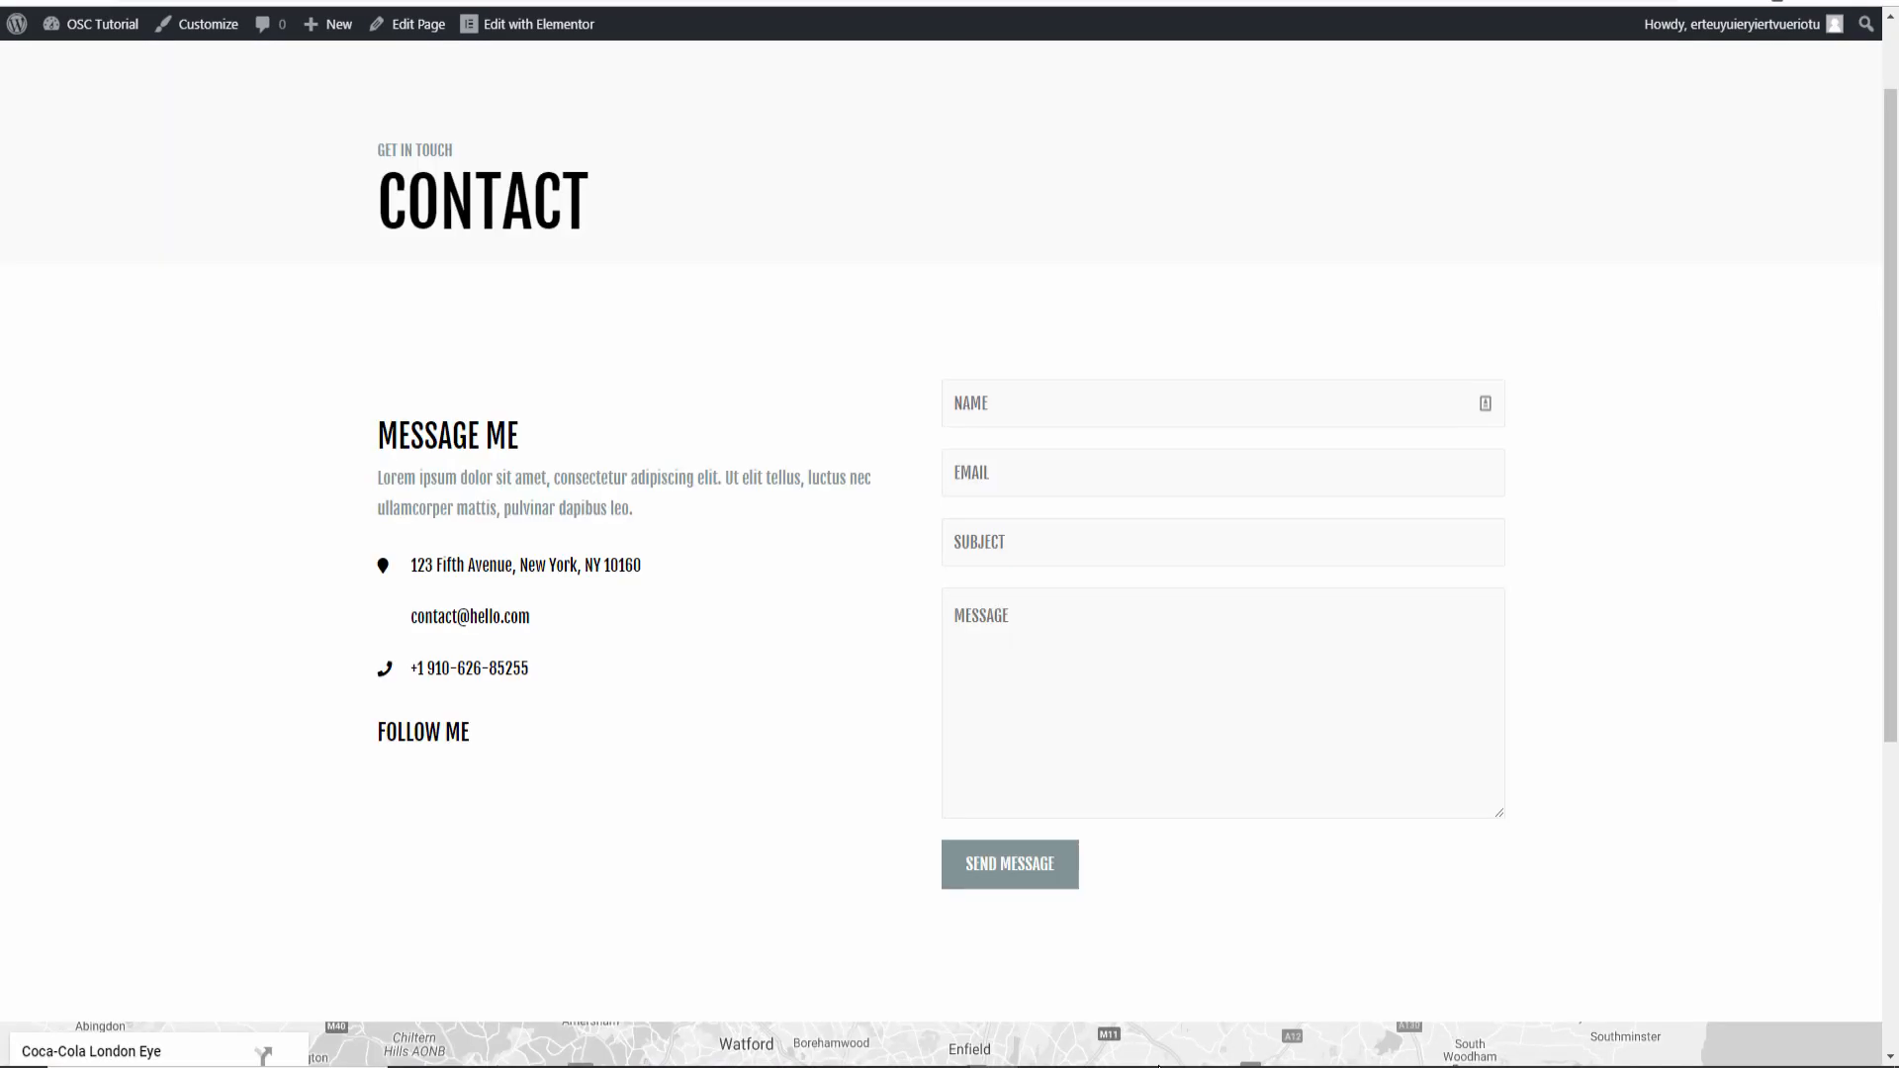
click(534, 23)
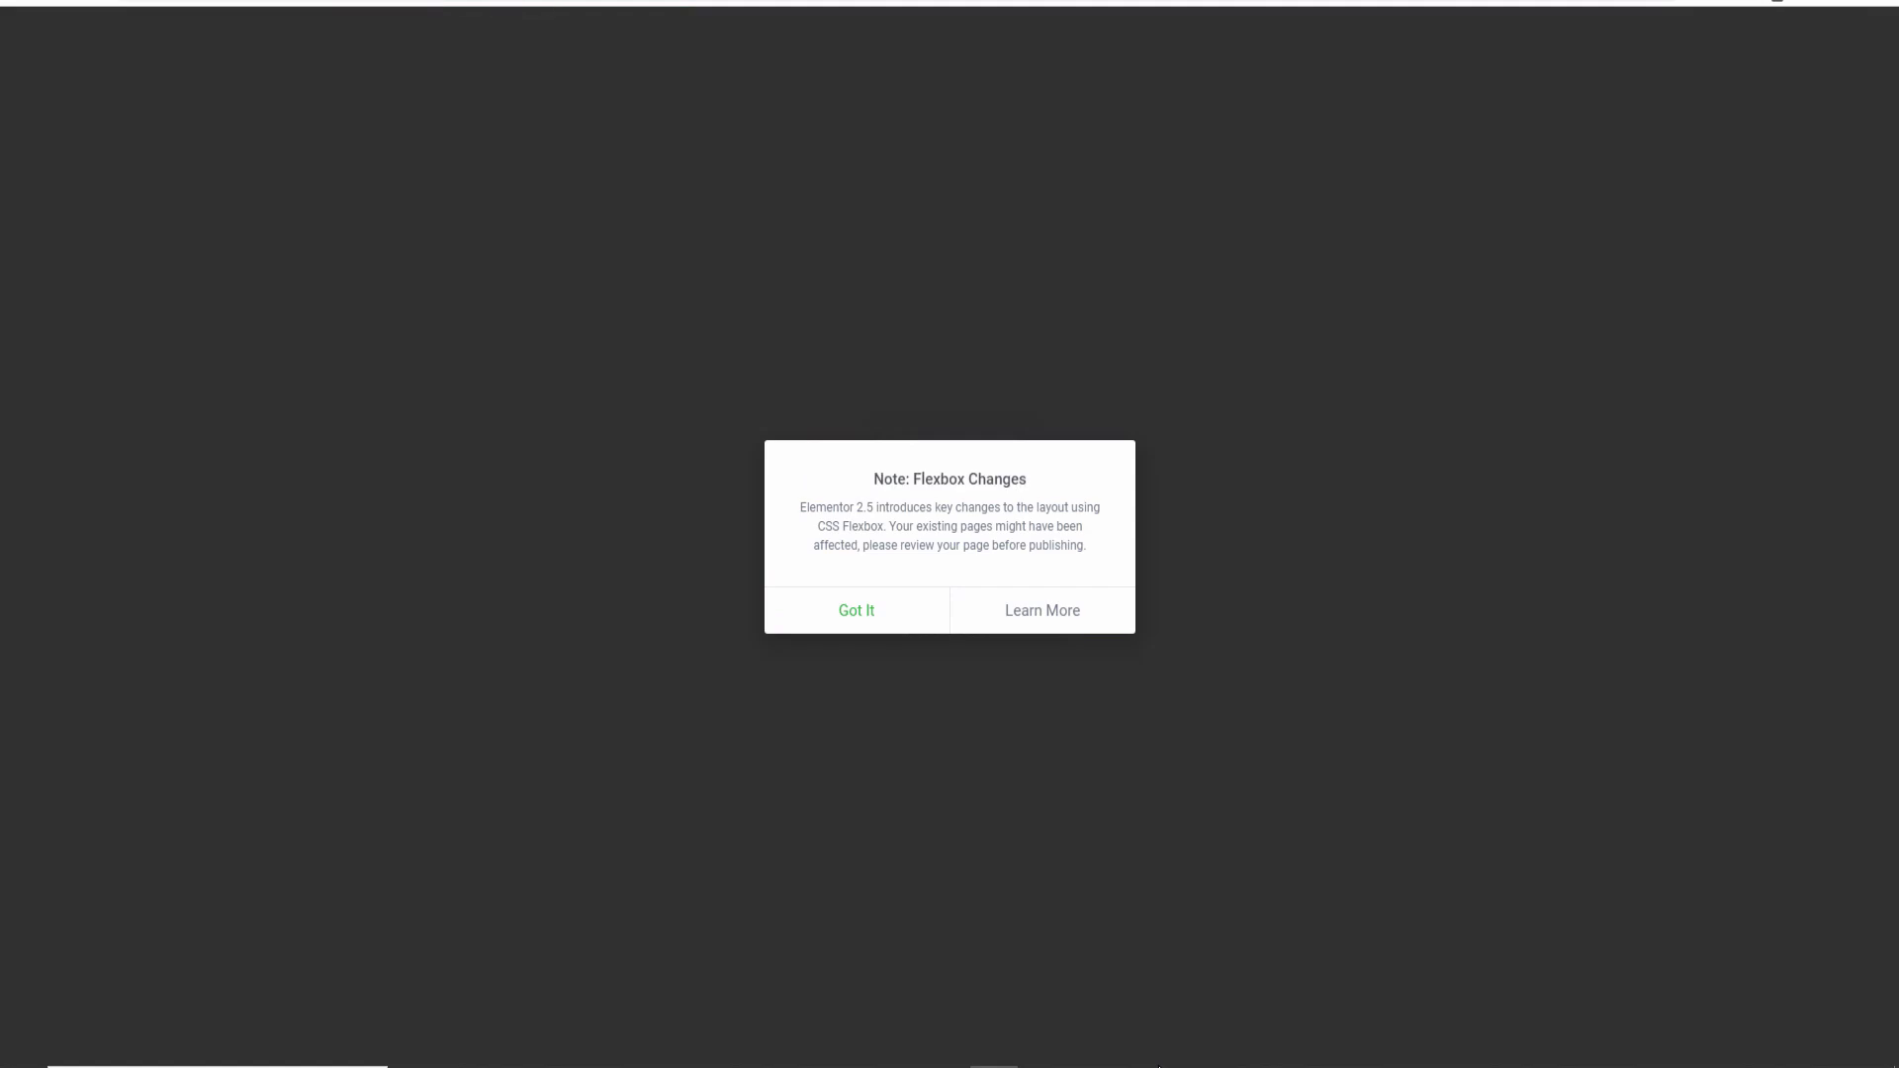
click(859, 611)
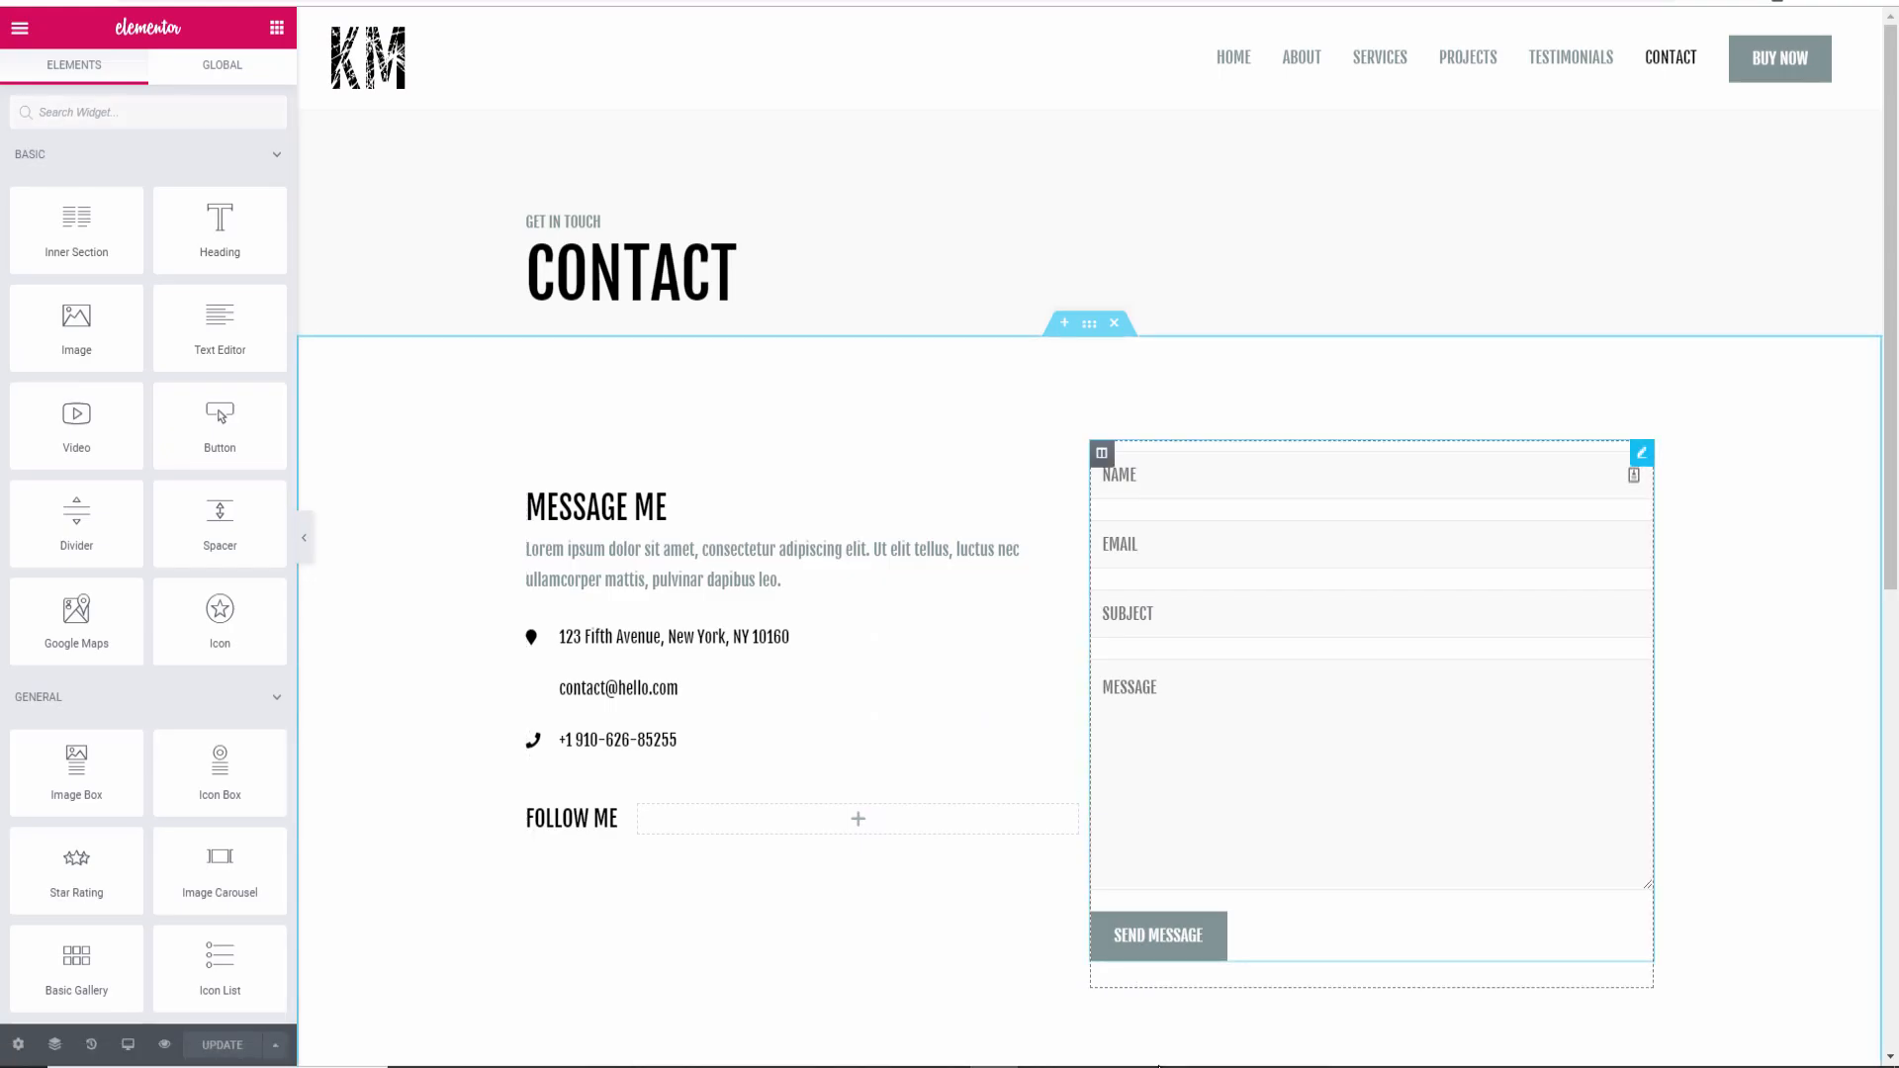
Replace the contact form widget's shortcode with [contact-form-7 id="184" title="Contact form 1"], update the page and leave the Elementor editor
click(1642, 453)
drag(188, 262, 26, 262)
key(BackSpace)
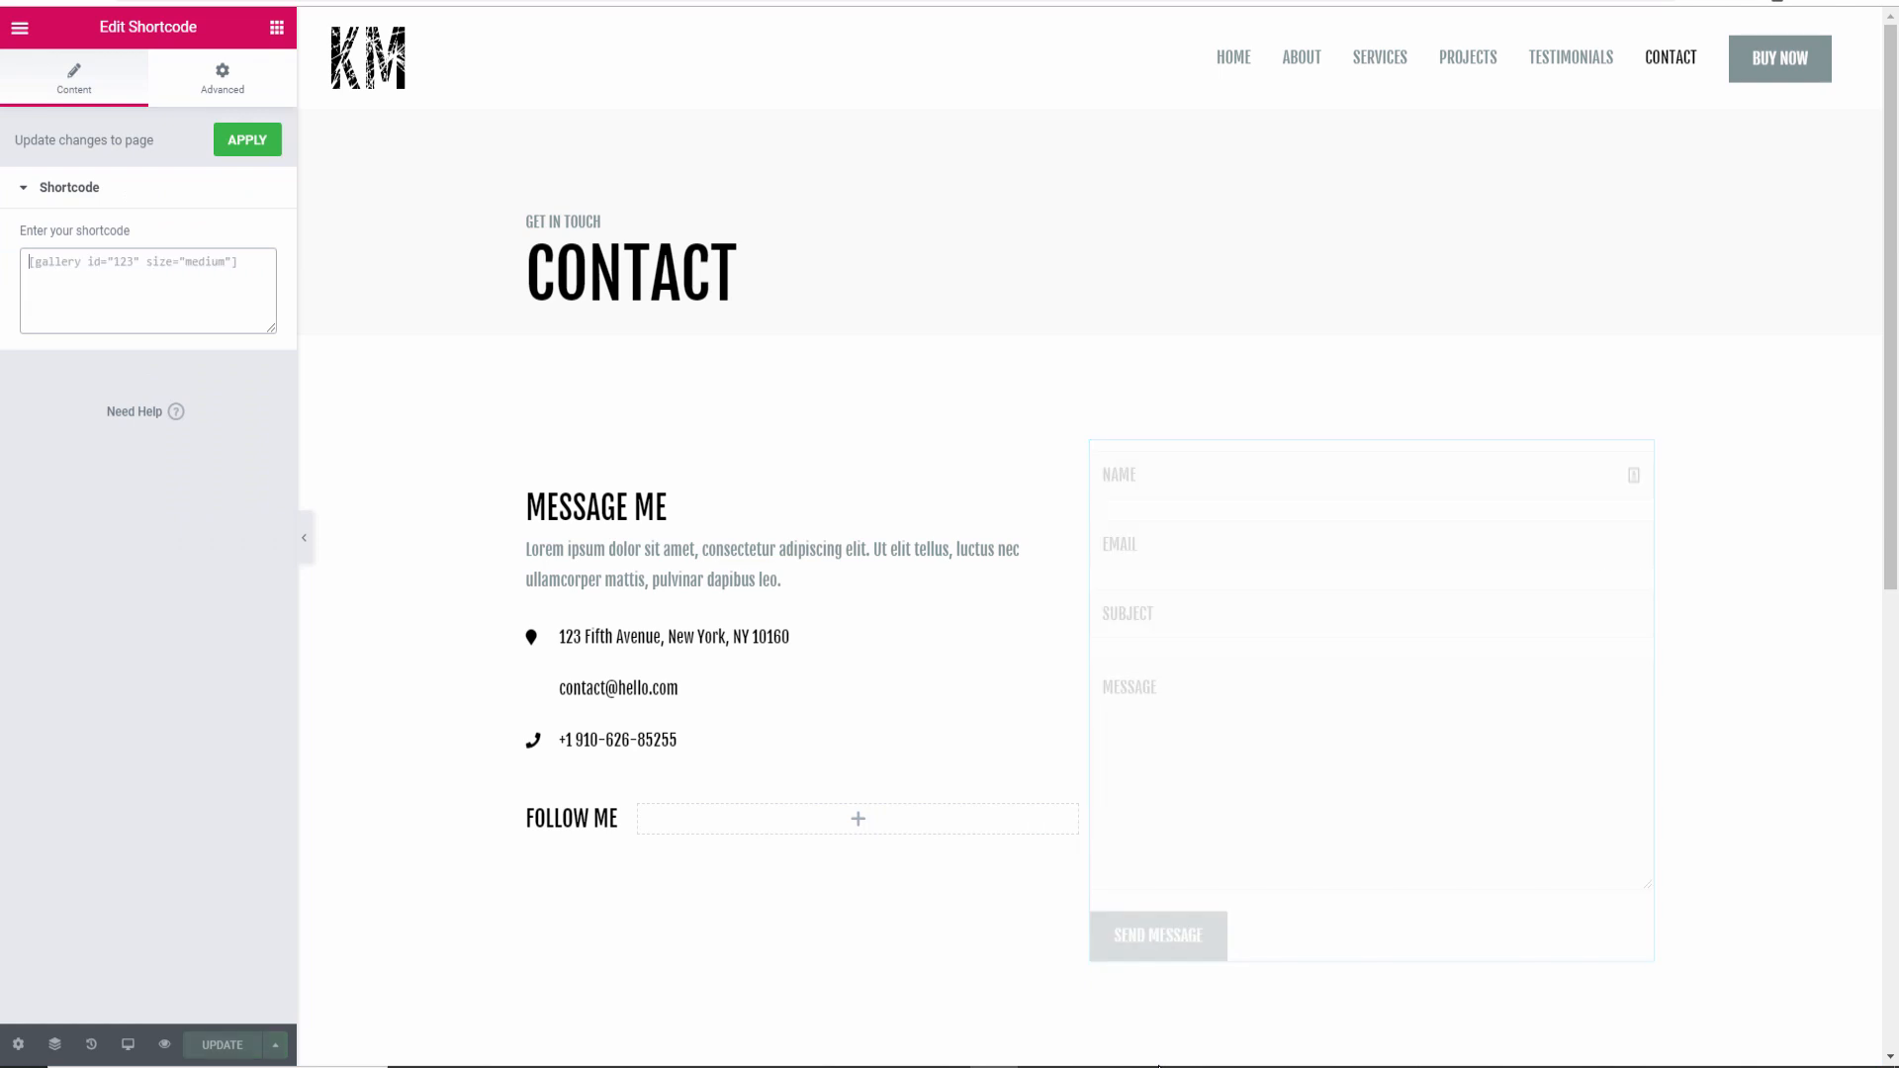
key(ctrl+v)
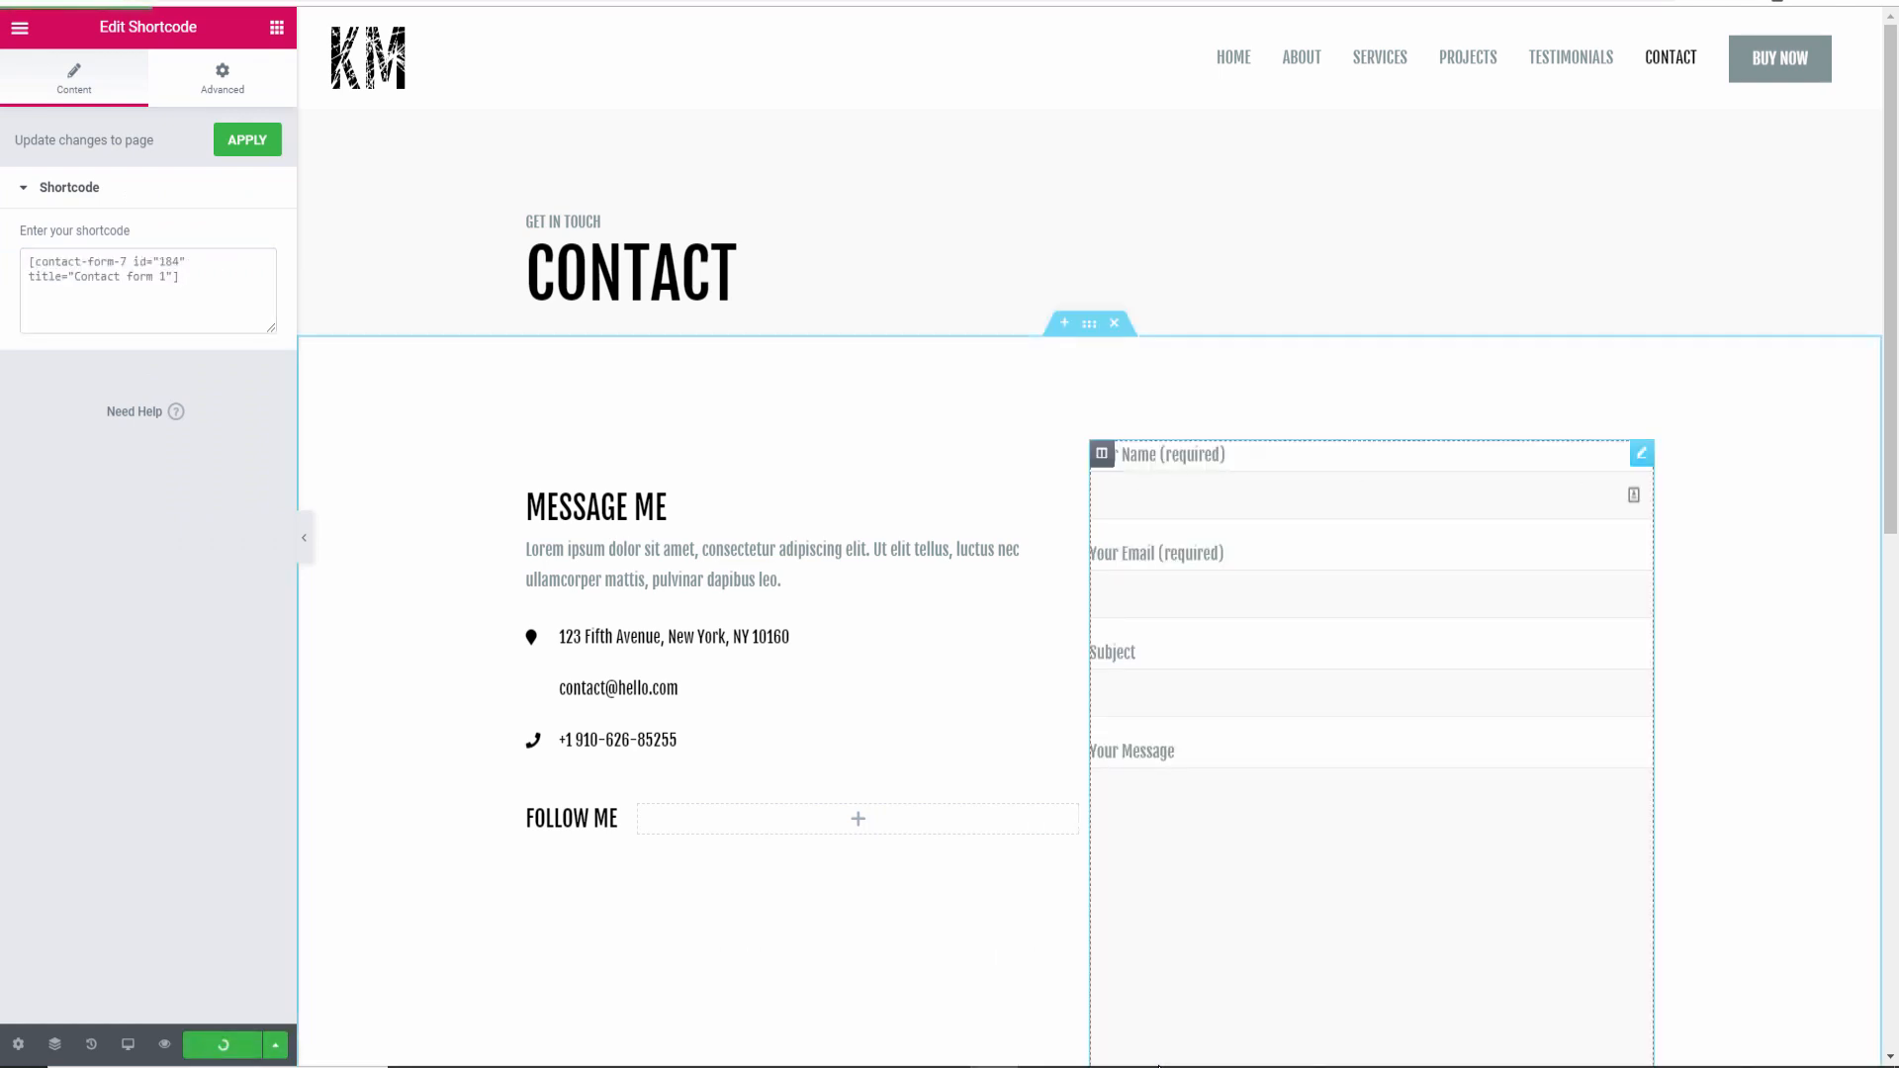
scroll(1159, 1065, down, 4)
scroll(1159, 1065, up, 4)
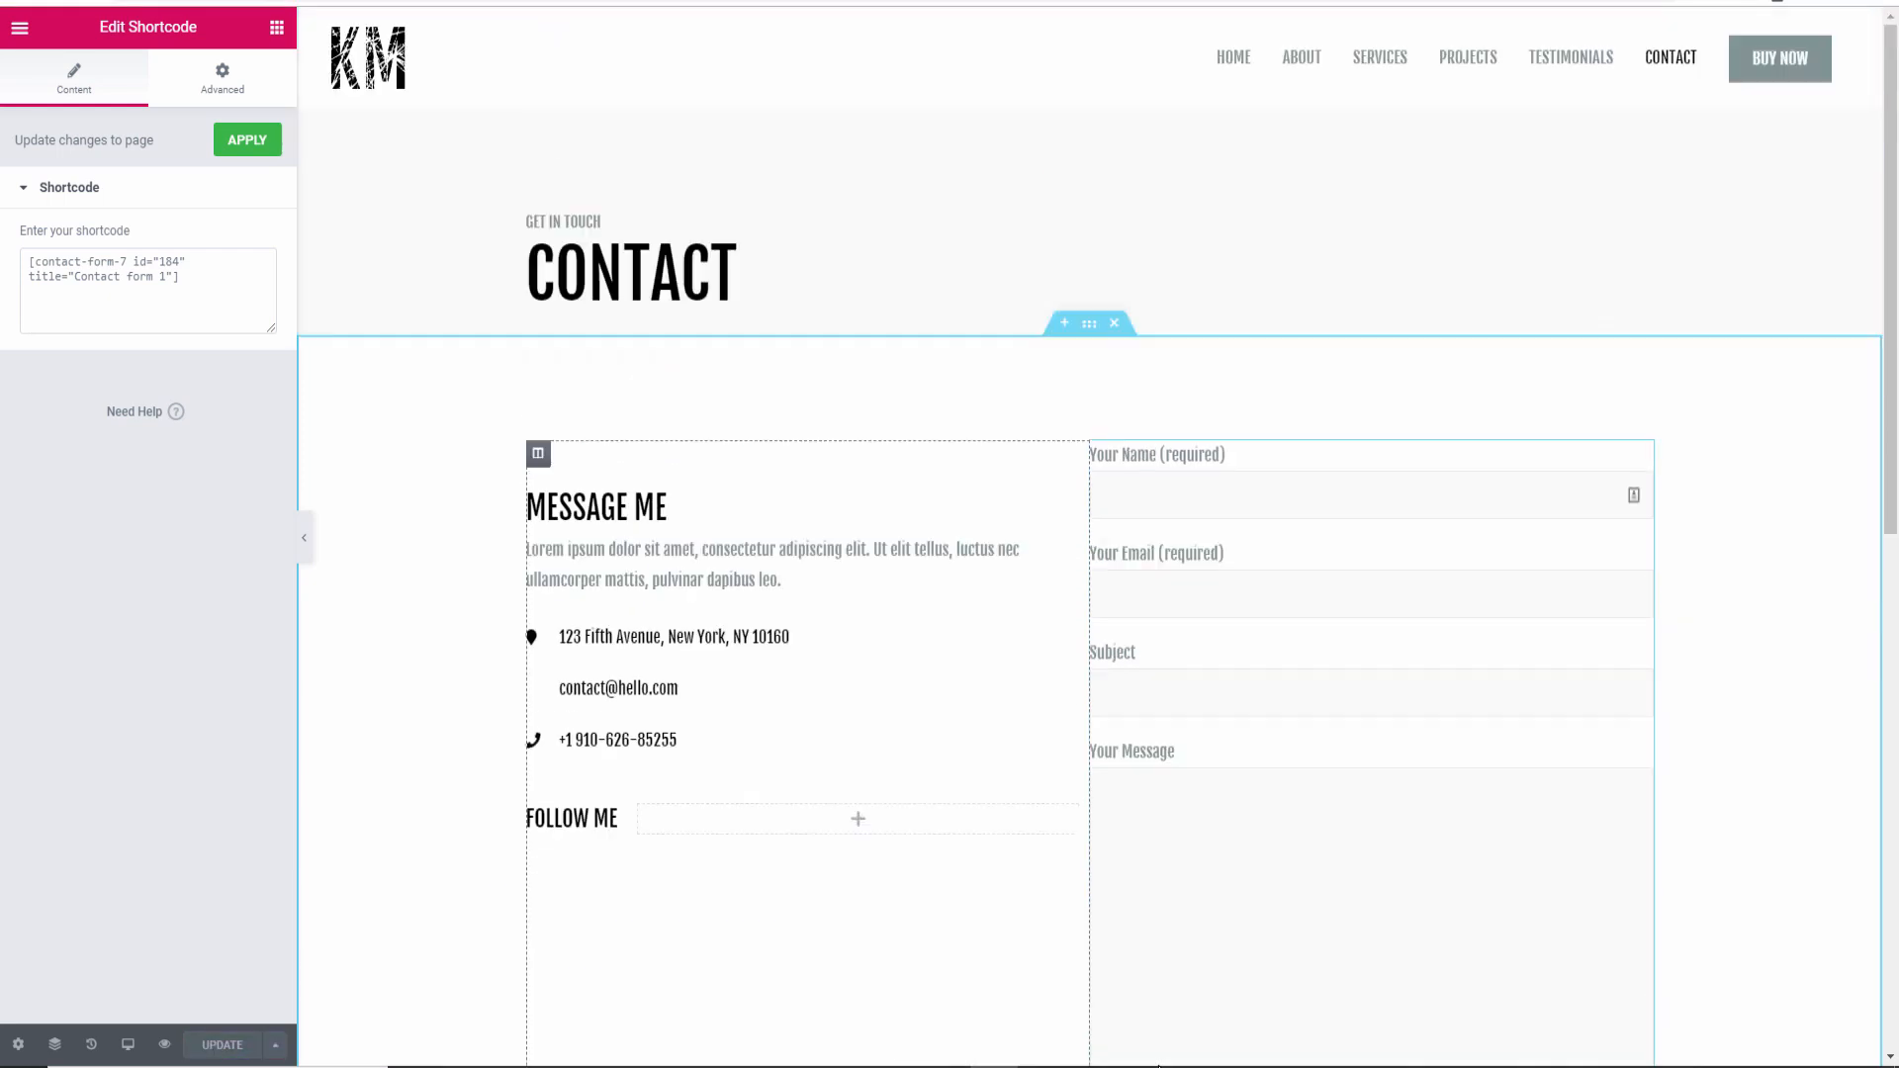
click(20, 28)
click(149, 575)
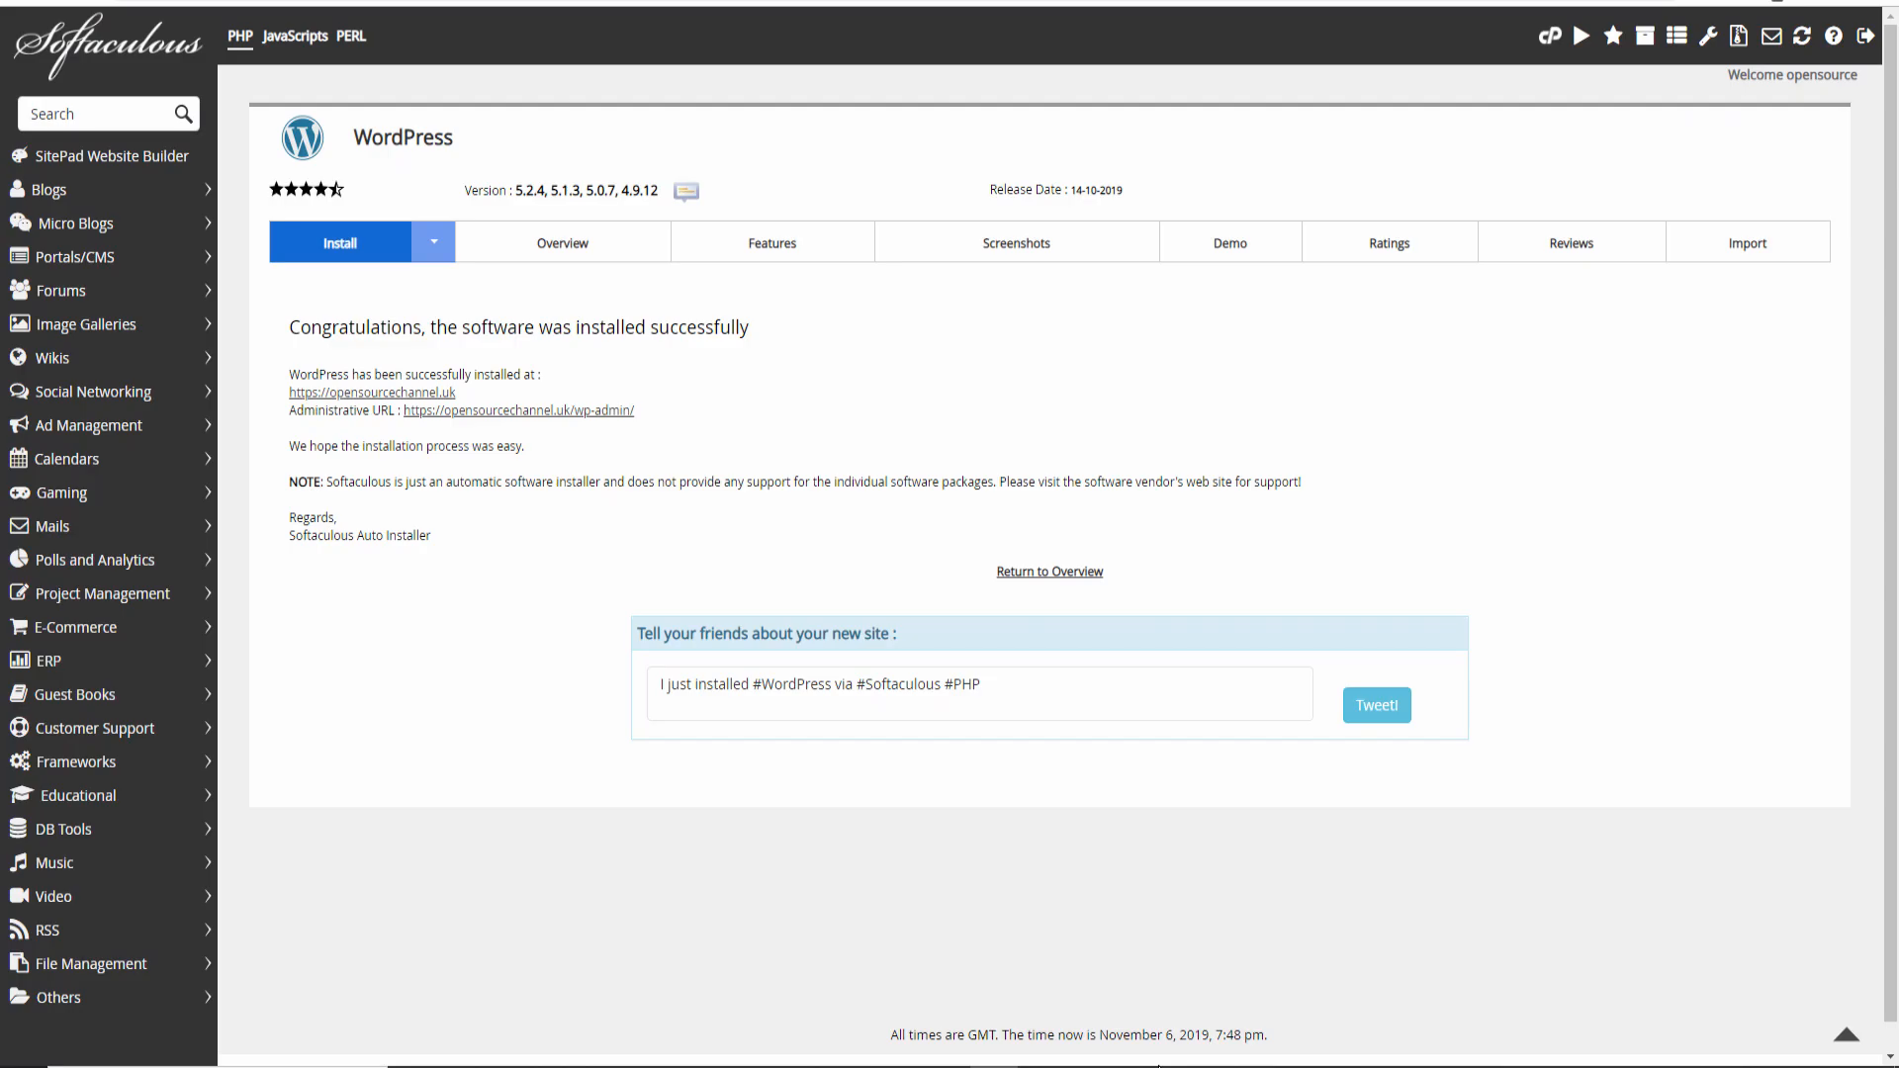
Go from Softaculous to the cPanel home page, and open the Opensource Channel website's Contact page in a new browser tab
click(1550, 36)
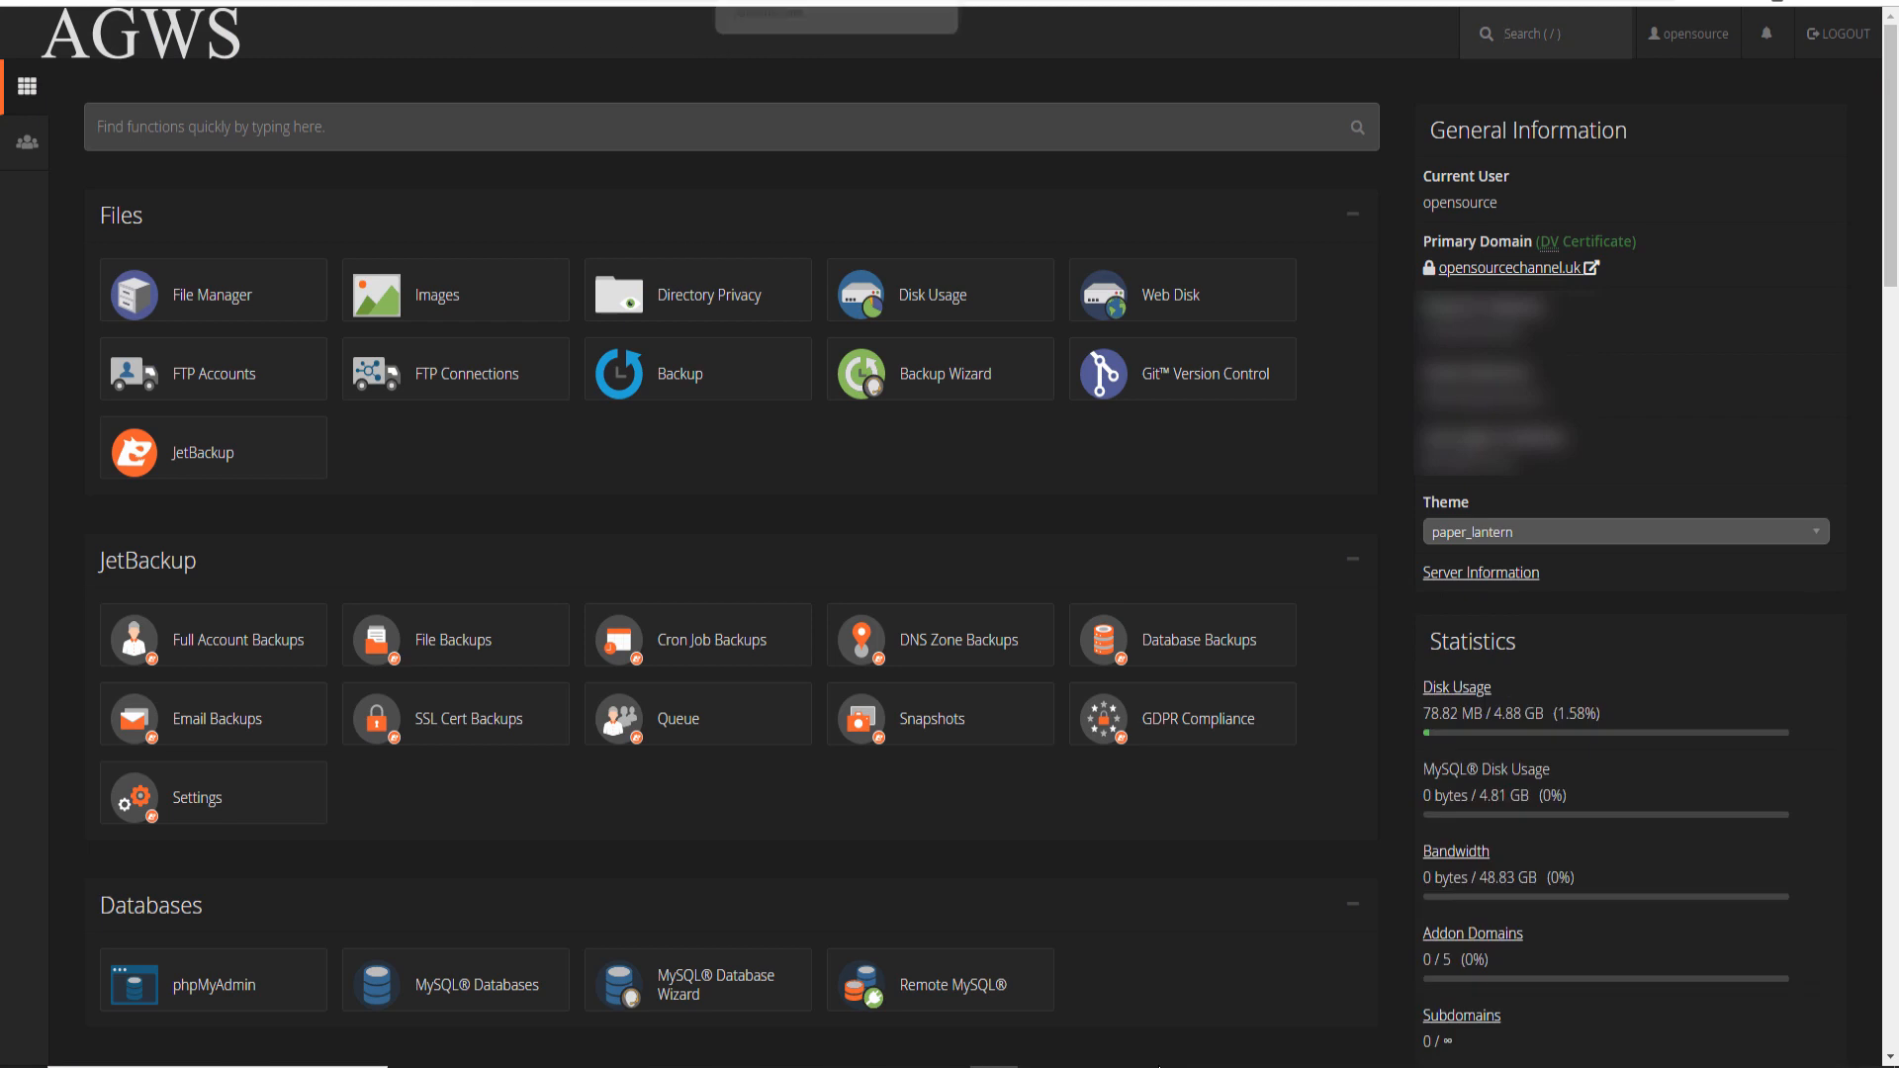
key(ctrl+t)
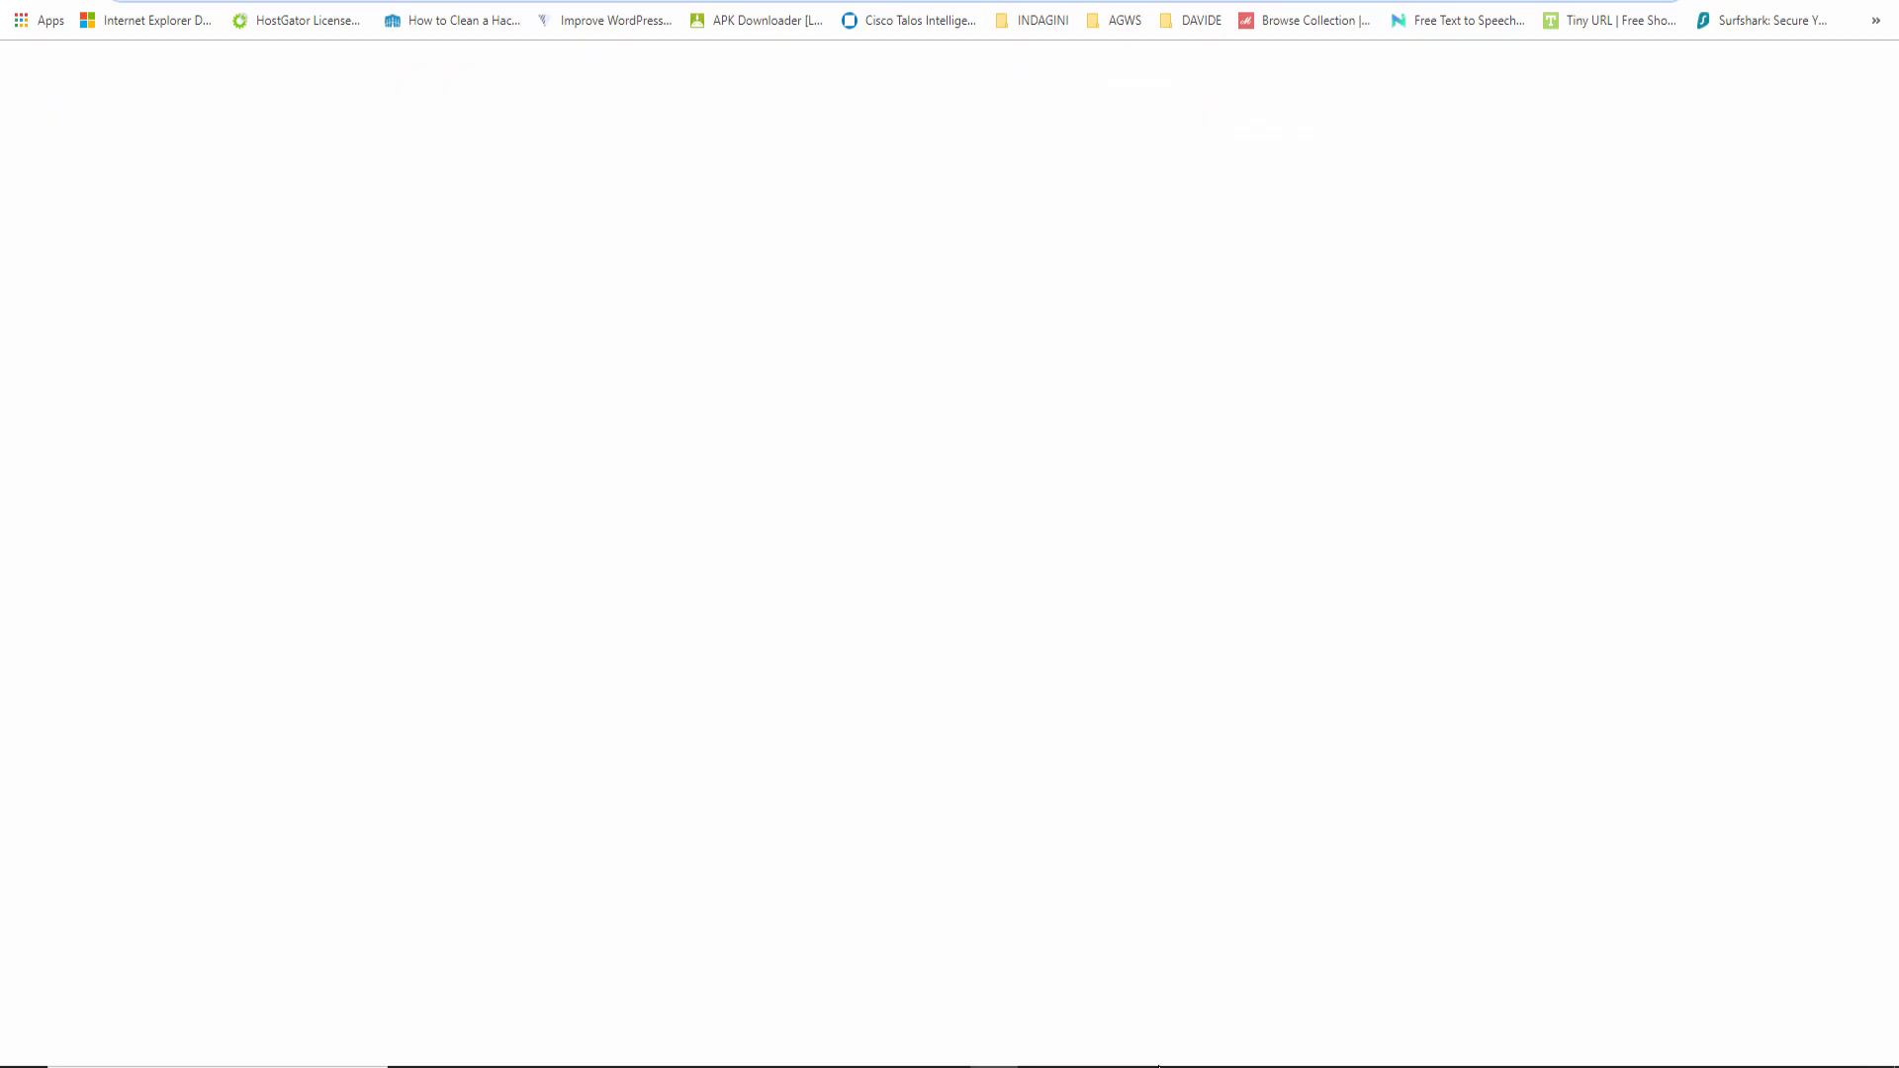
text(ope)
key(Return)
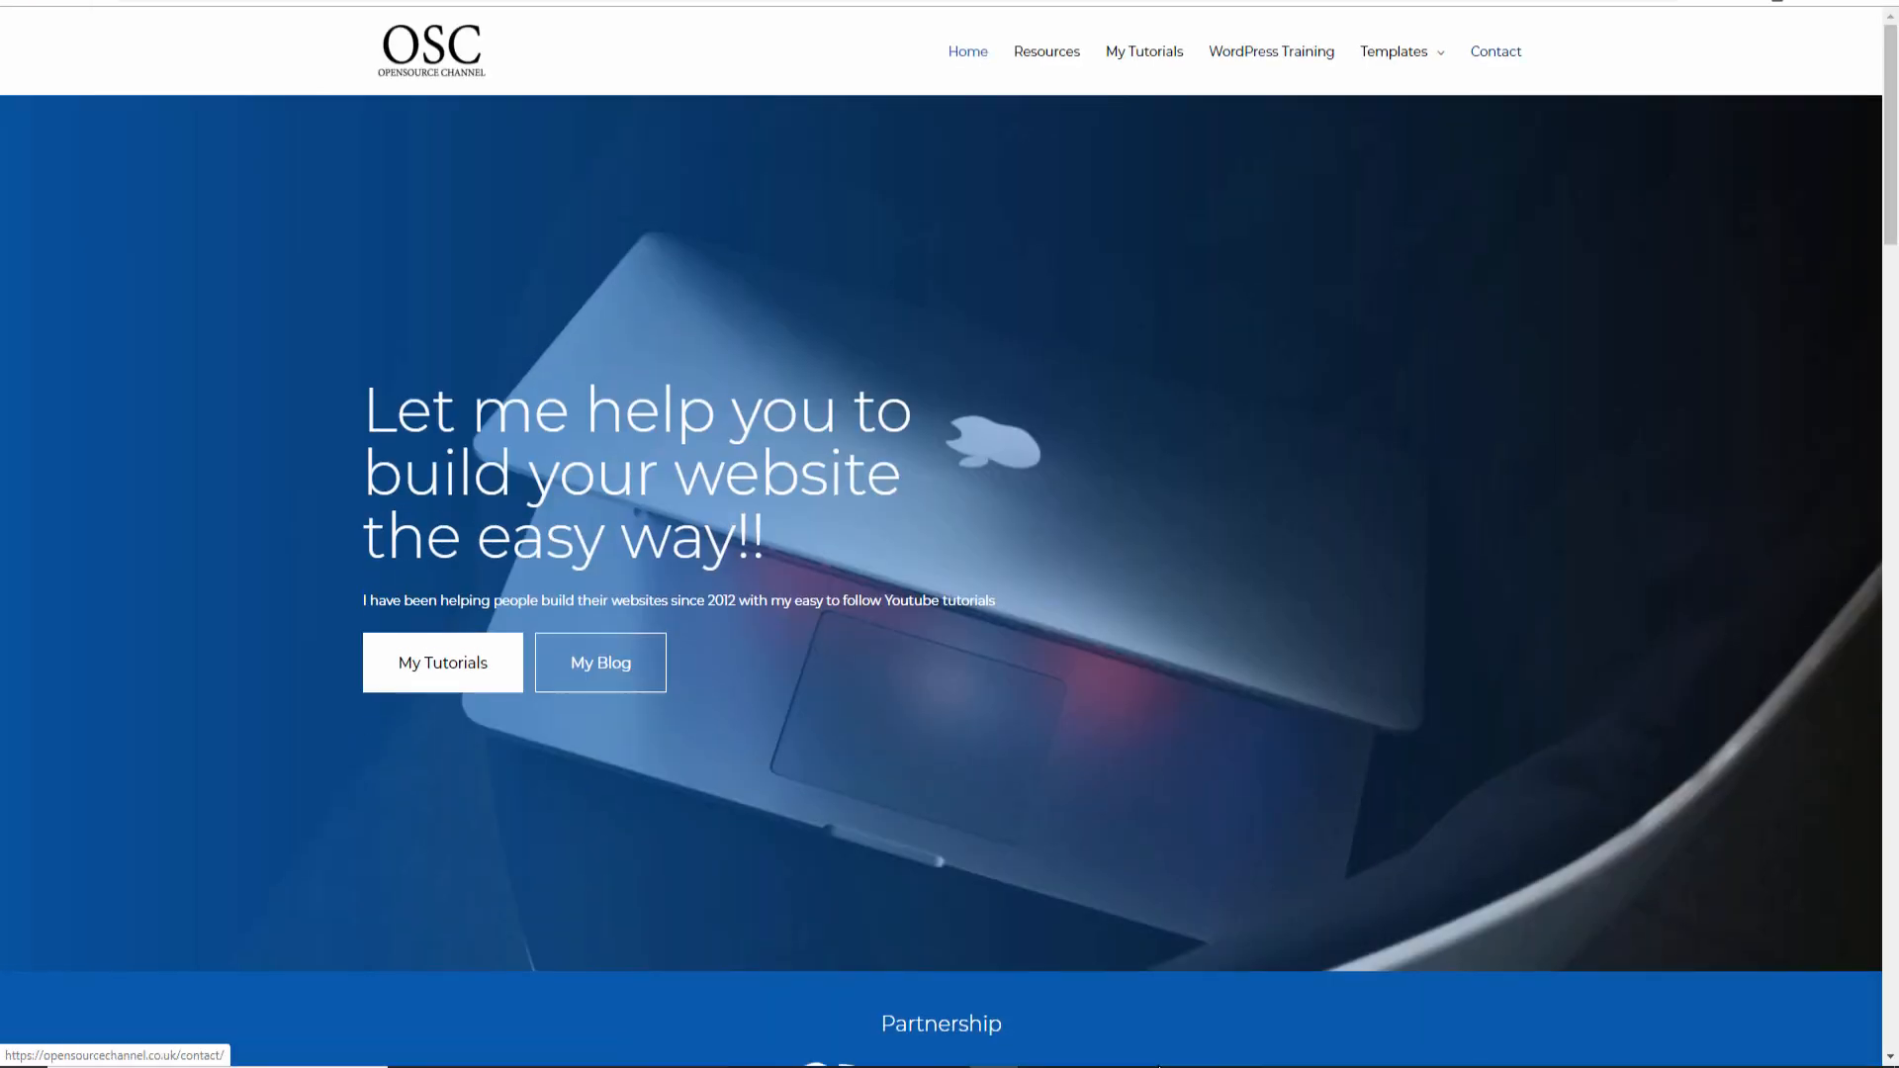
click(1495, 52)
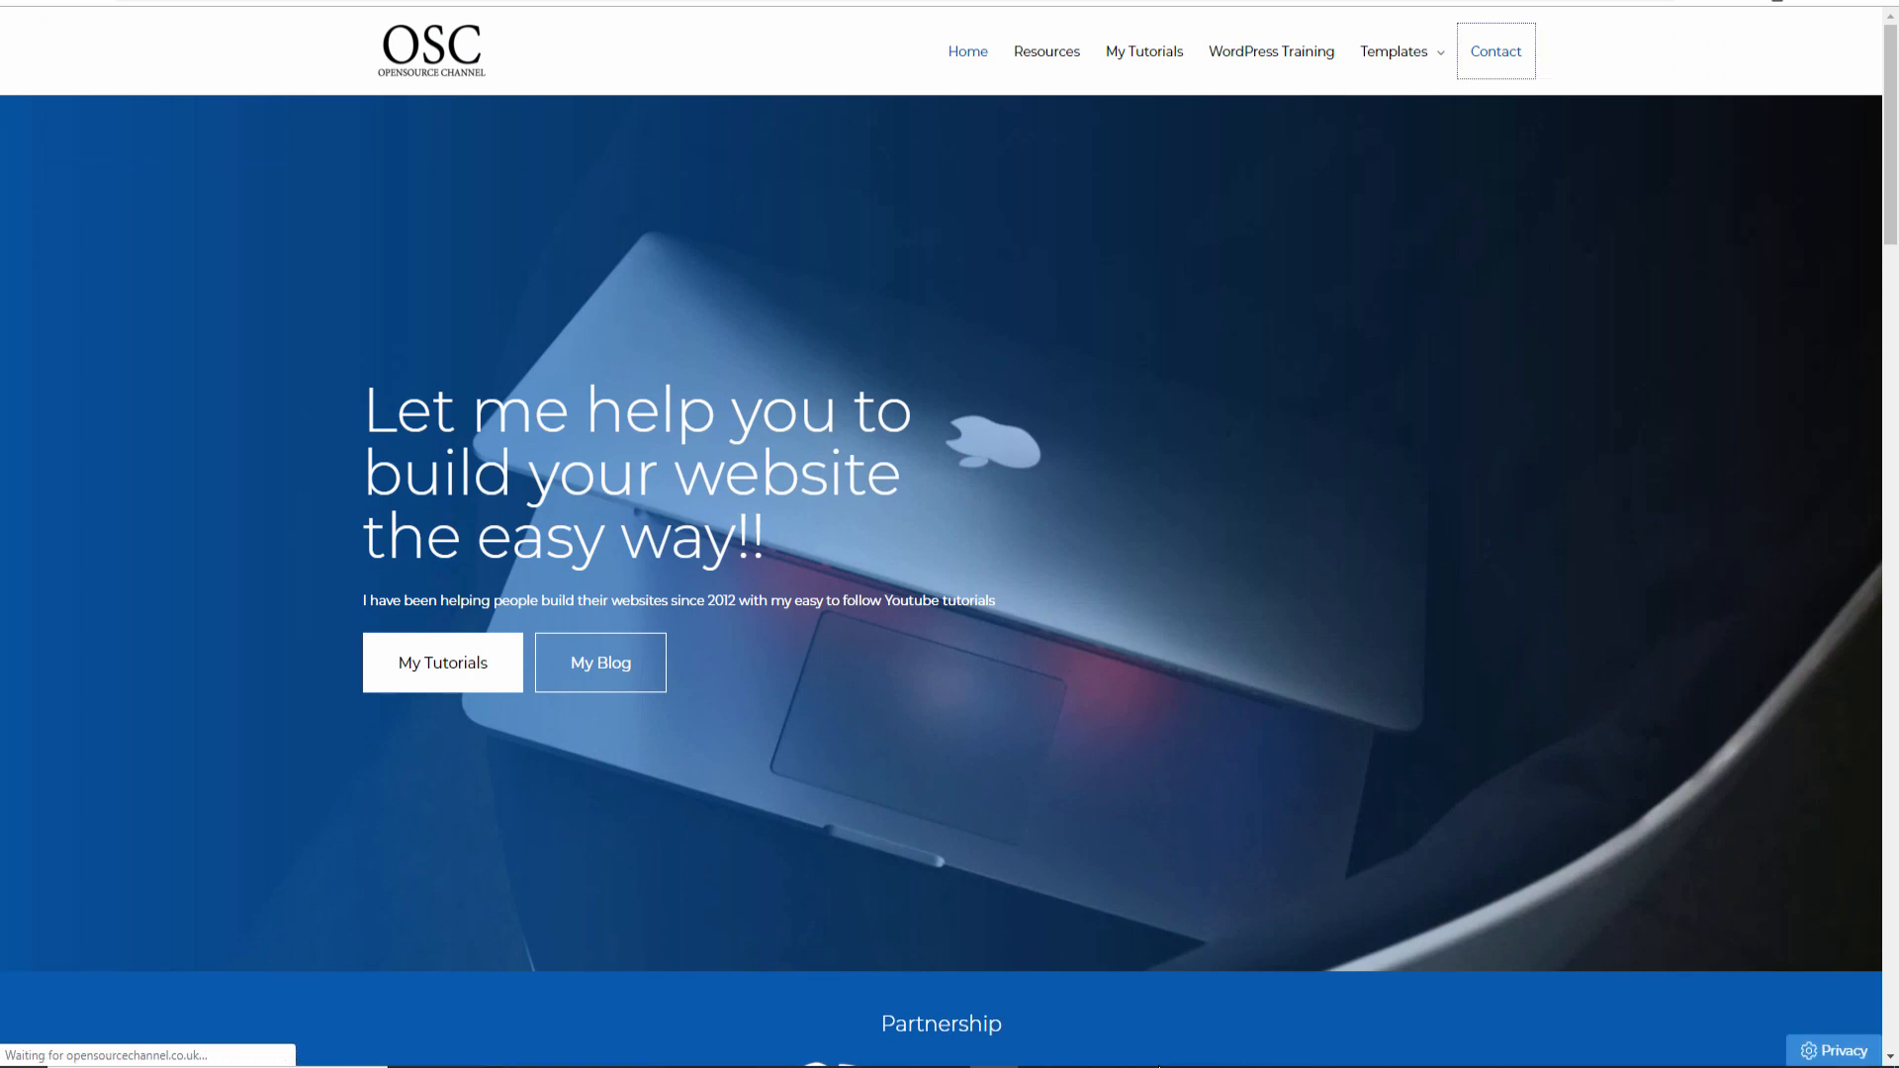